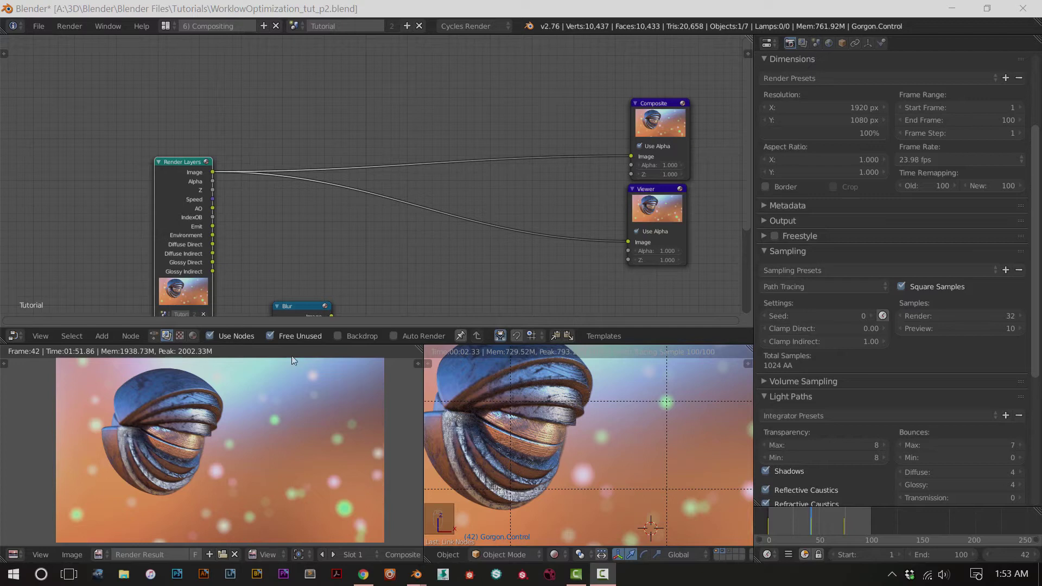
Maximize the Image Editor showing Render Result so it fills the Blender window
scroll(307, 392, "up", 1)
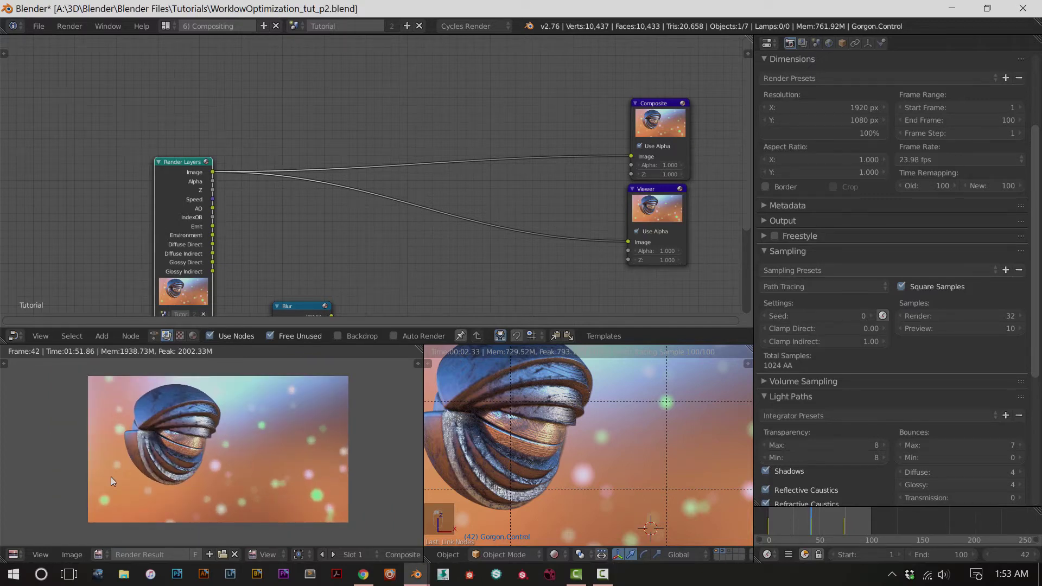
key("ctrl+space")
scroll(150, 418, "up", 7)
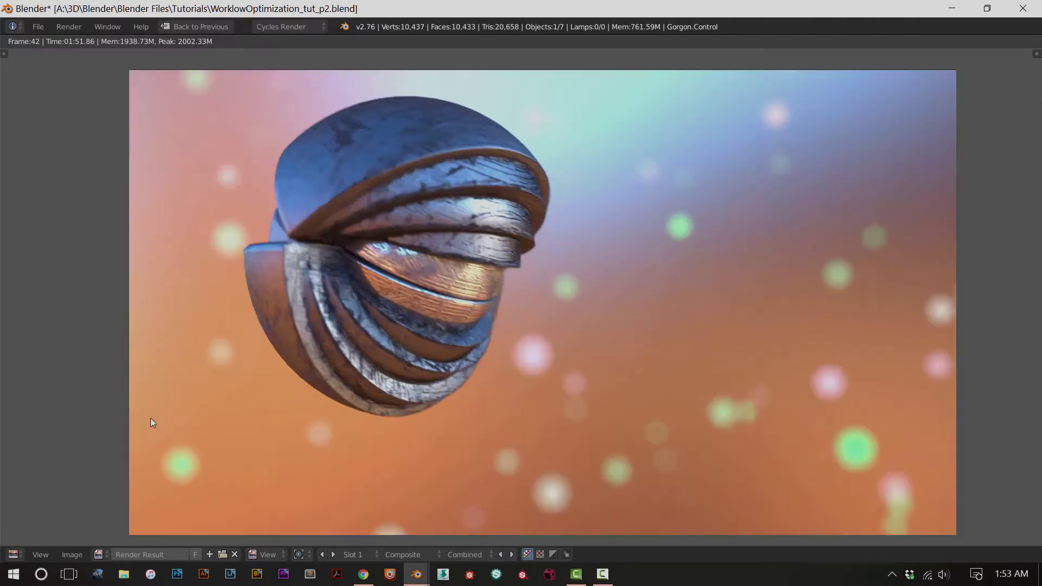
scroll(151, 417, "down", 1)
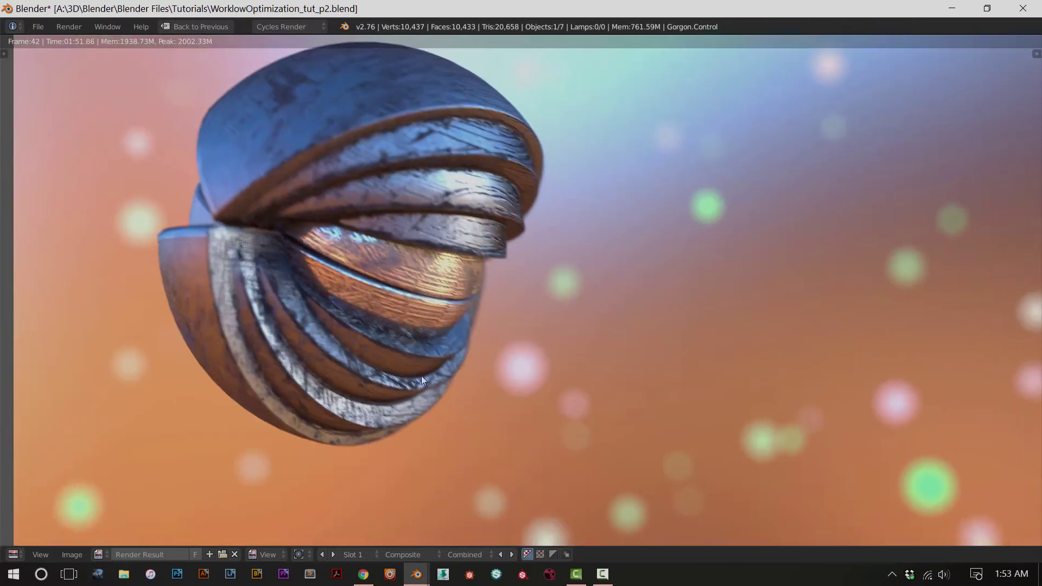
scroll(442, 371, "down", 1)
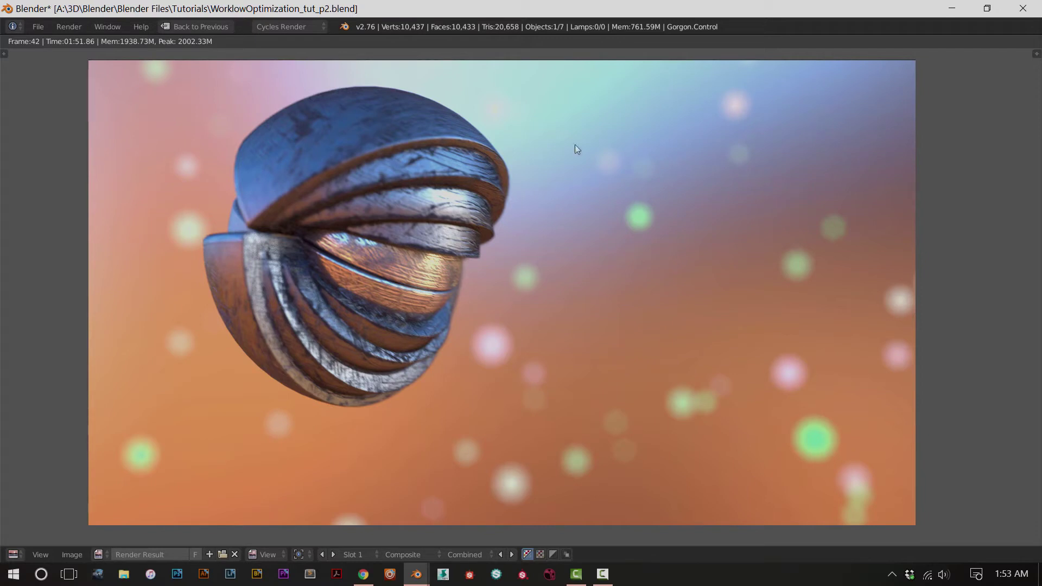
scroll(552, 277, "up", 1)
scroll(434, 242, "down", 1)
scroll(357, 206, "up", 1)
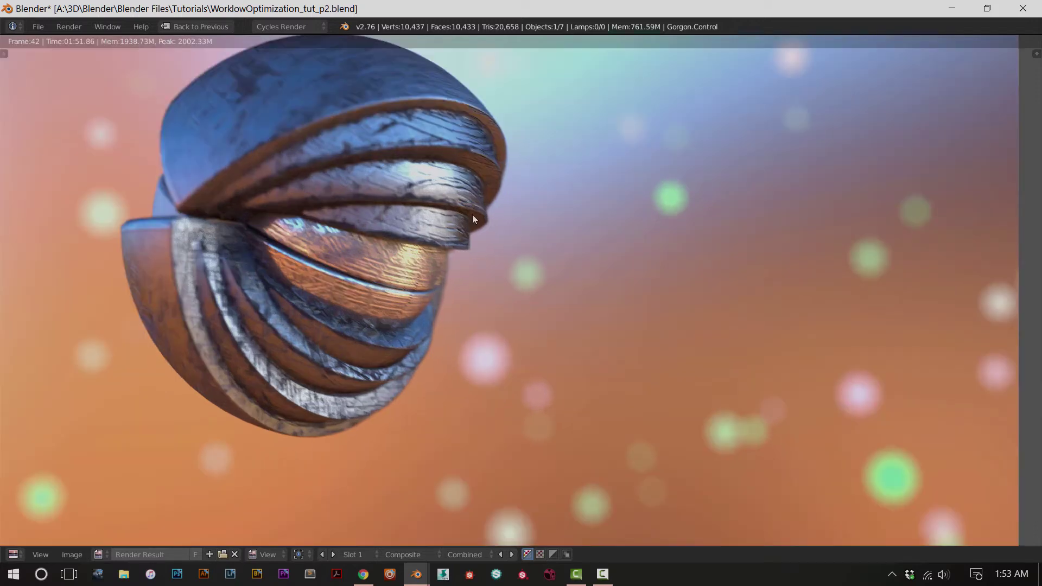
scroll(467, 230, "up", 1)
middle_click_drag(491, 308, 597, 386)
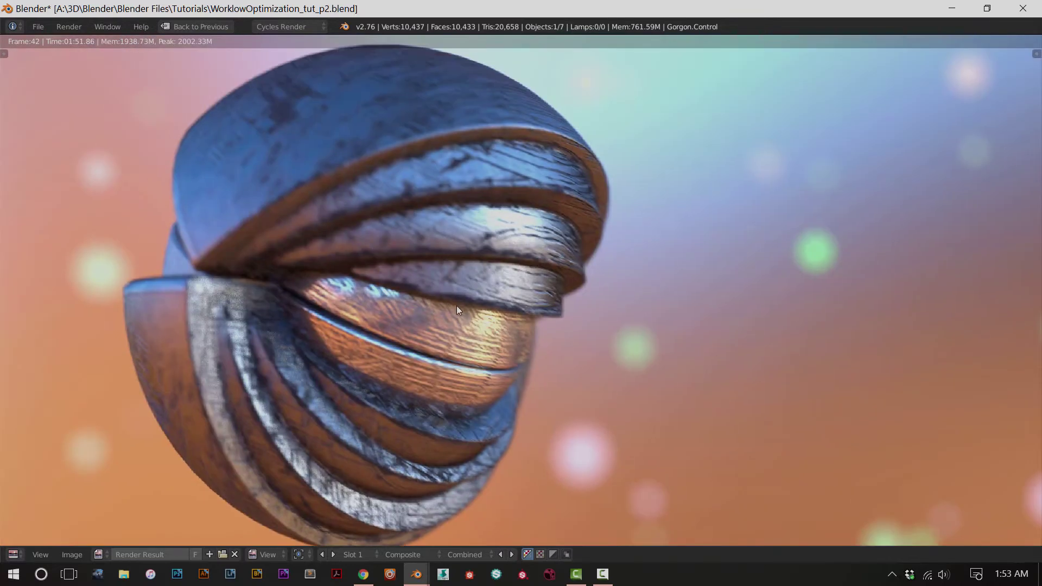
scroll(167, 161, "down", 3)
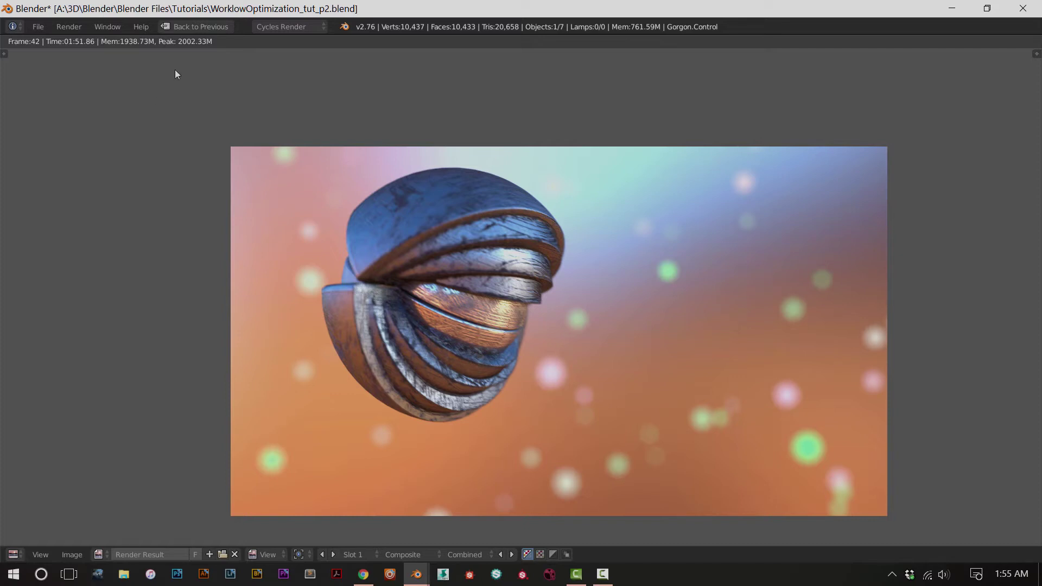
Leave the full-screen render and collapse the Film panel in Render properties
key("Escape")
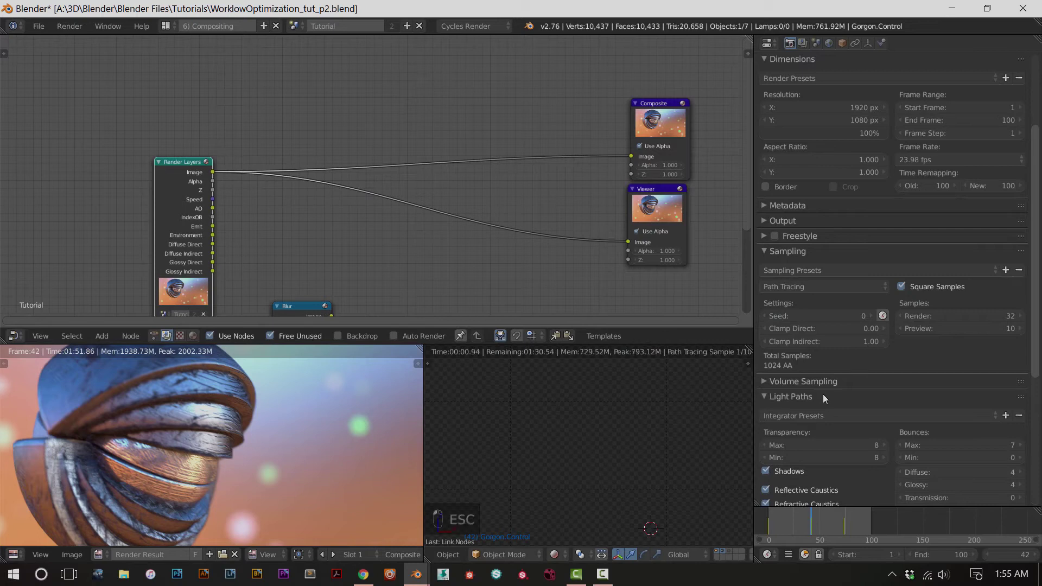
scroll(820, 415, "down", 10)
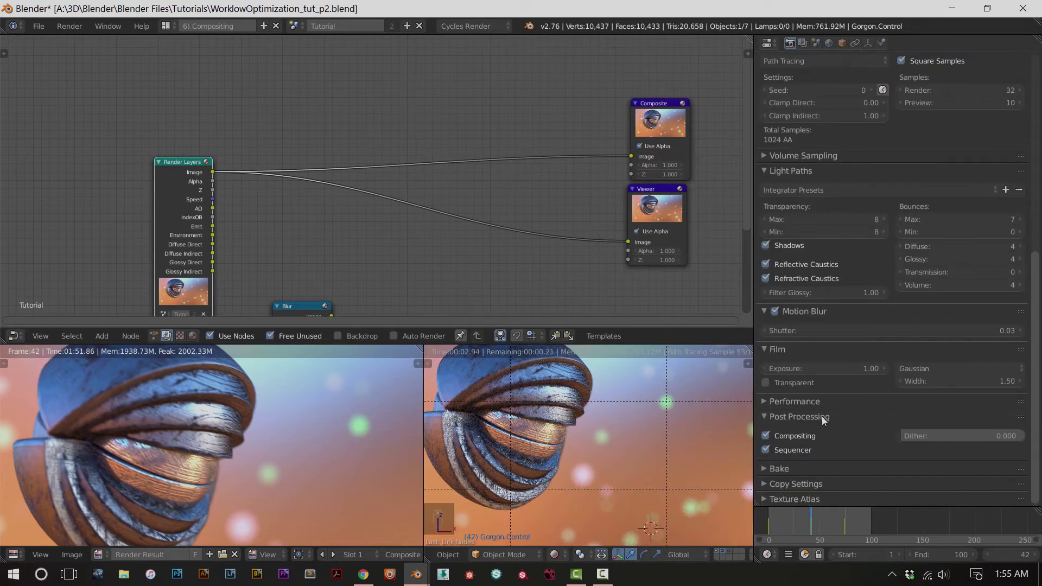
left_click(784, 353)
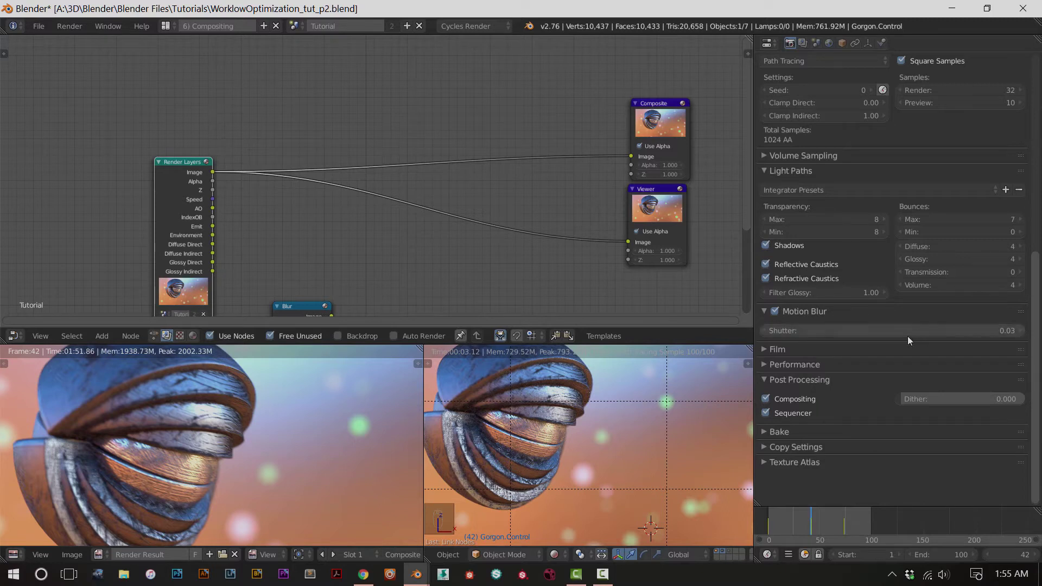
Pan and zoom the left render view across the ribbed object
scroll(320, 460, "down", 4)
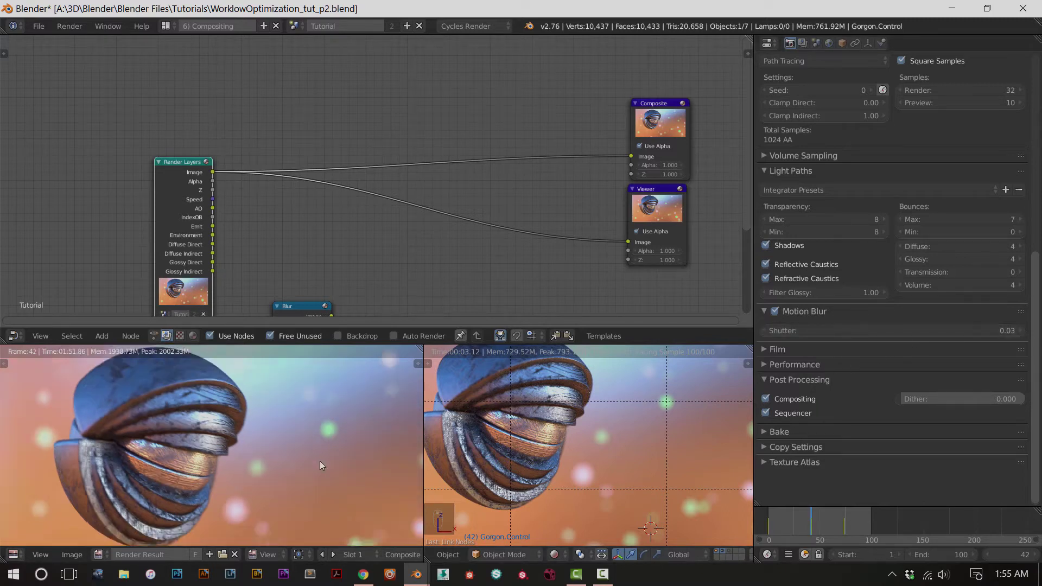
middle_click_drag(320, 461, 314, 439)
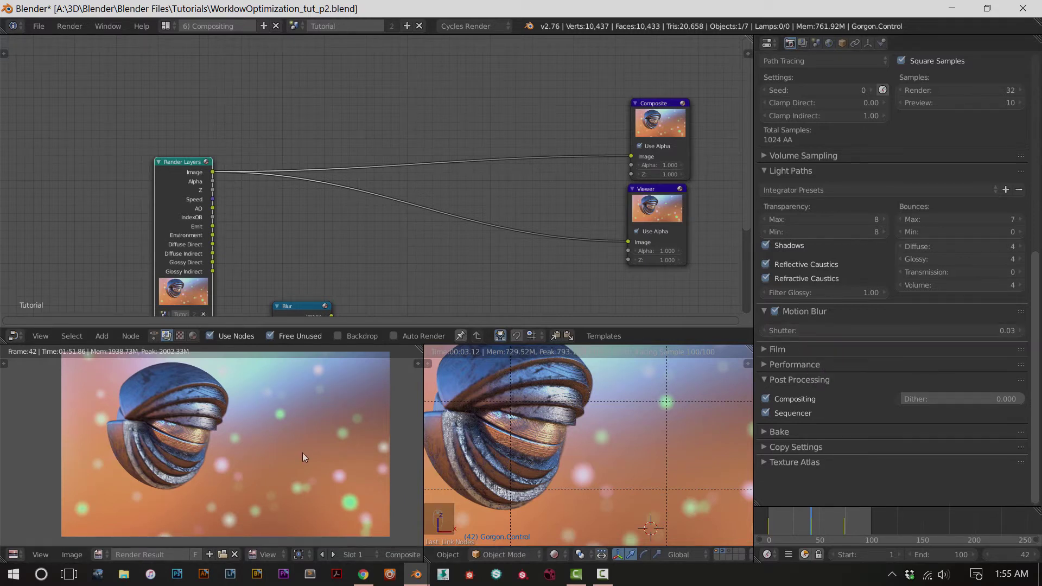
scroll(288, 454, "up", 3)
scroll(285, 454, "up", 2)
middle_click_drag(263, 433, 326, 467)
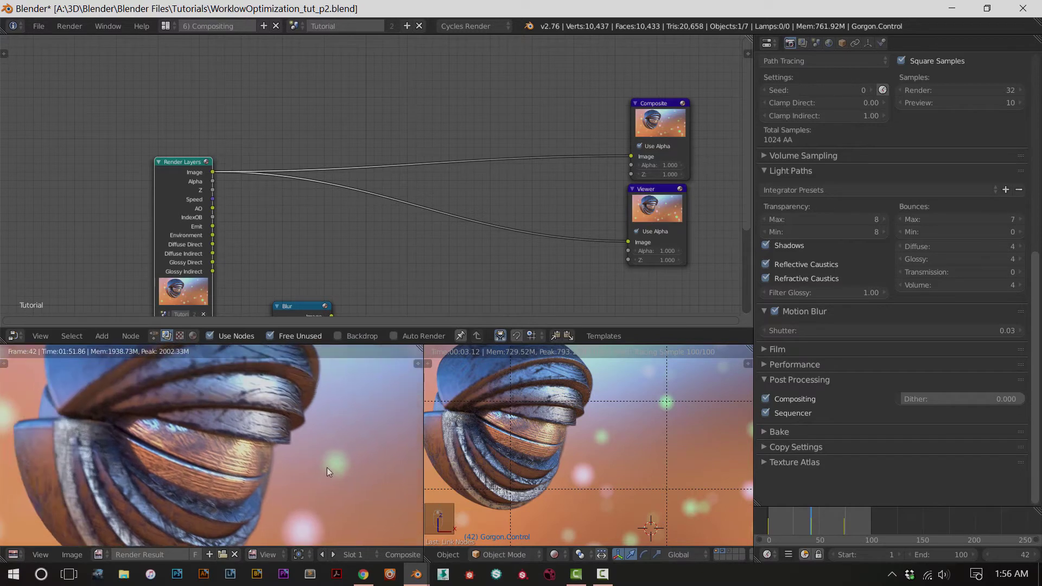
scroll(326, 467, "down", 1)
scroll(323, 467, "up", 2)
scroll(321, 465, "down", 2)
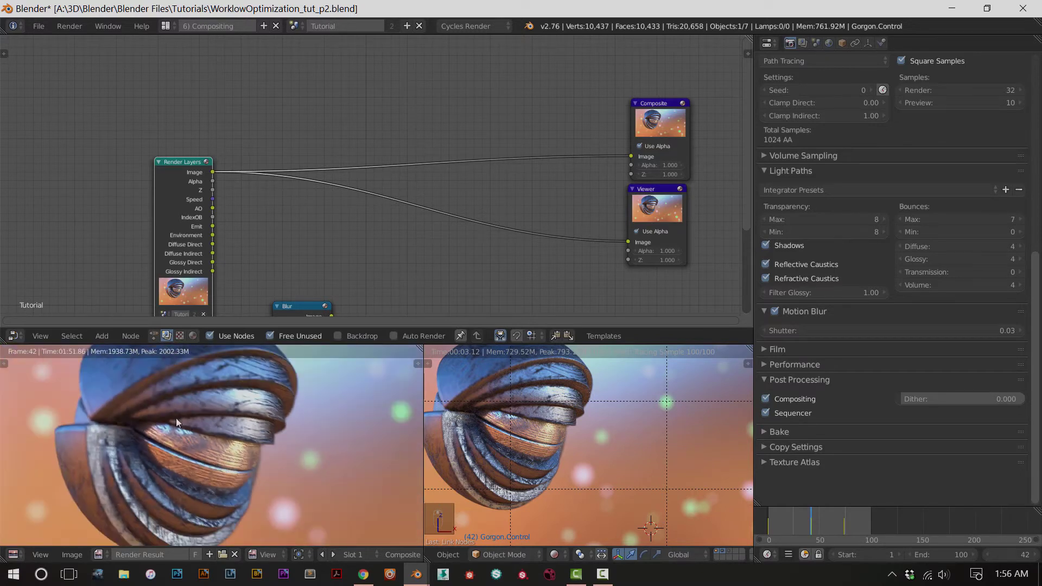
scroll(170, 416, "down", 2)
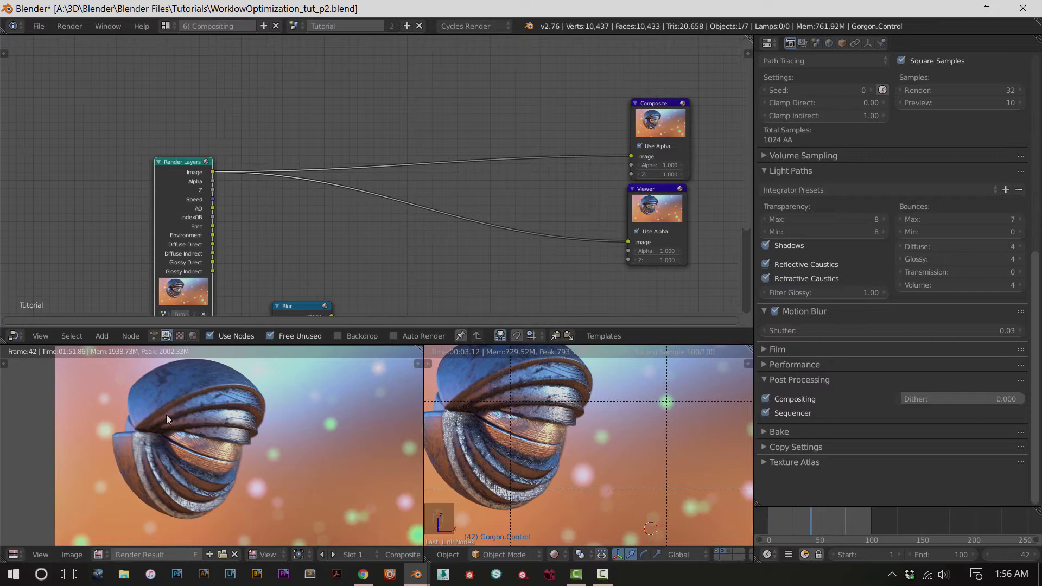
Shift the Render Layers node slightly upward in the node editor
scroll(166, 414, "up", 6)
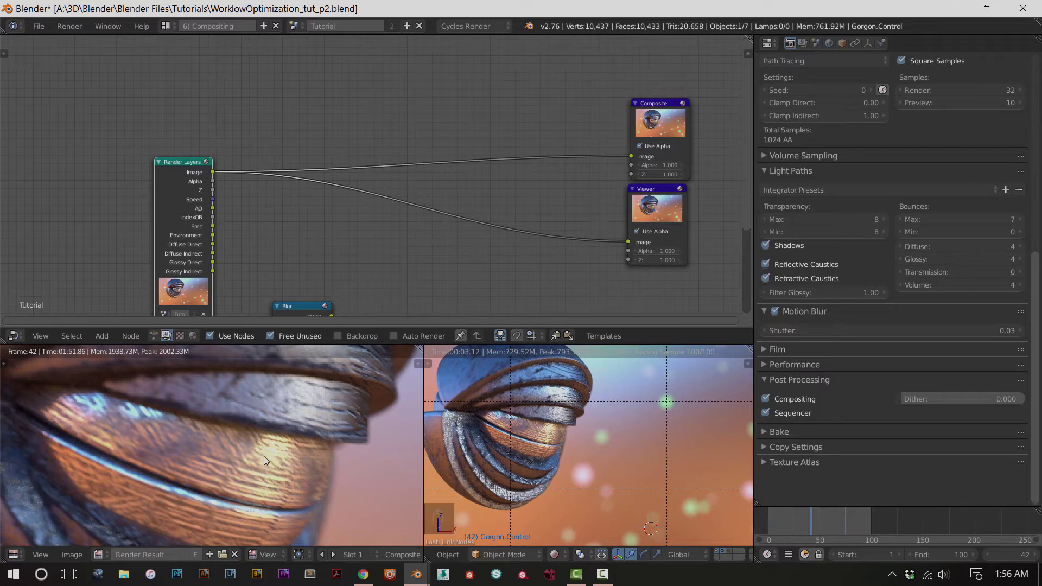
scroll(229, 467, "down", 3)
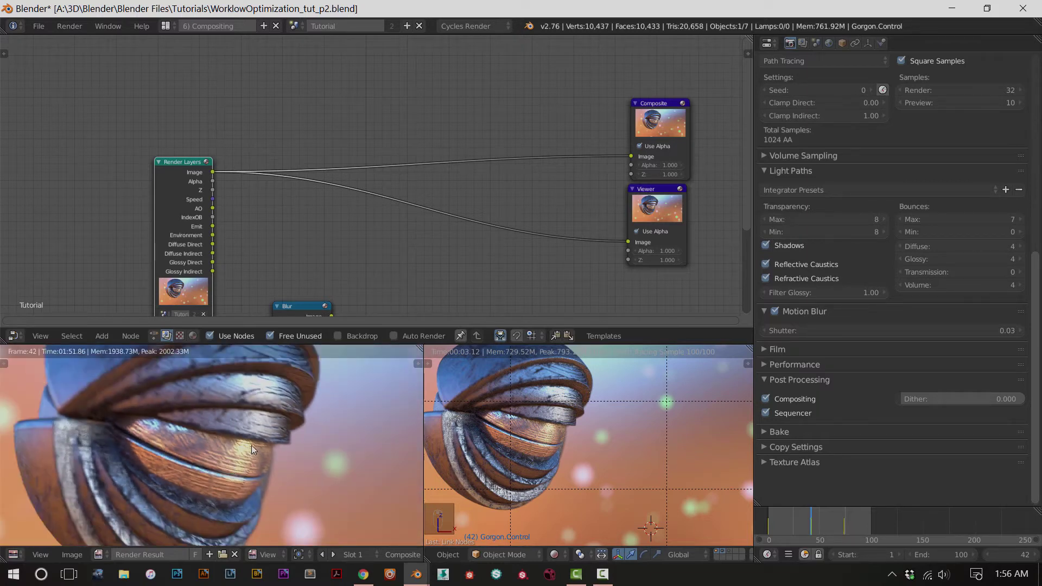
scroll(251, 442, "down", 4)
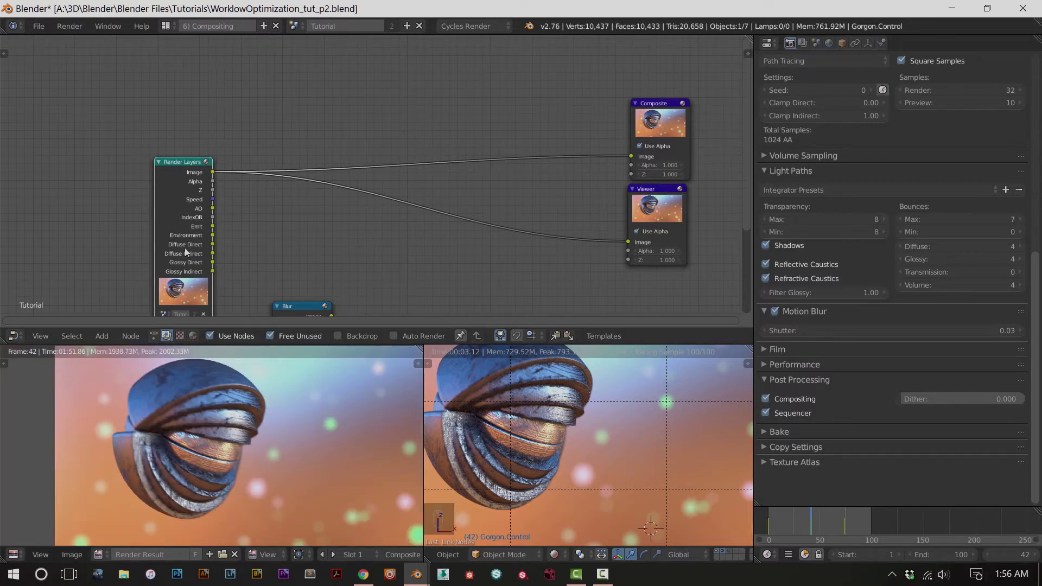
left_click_drag(184, 248, 181, 206)
Show the Render Layers passes tab, pull a link from Speed, and open the save-image browser
left_click(803, 44)
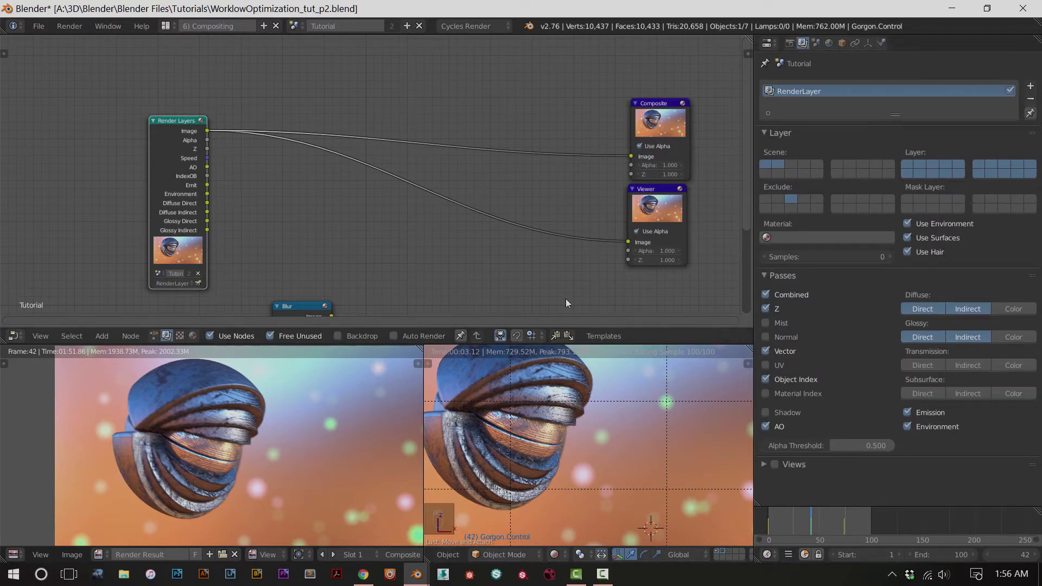
left_click_drag(208, 159, 333, 209)
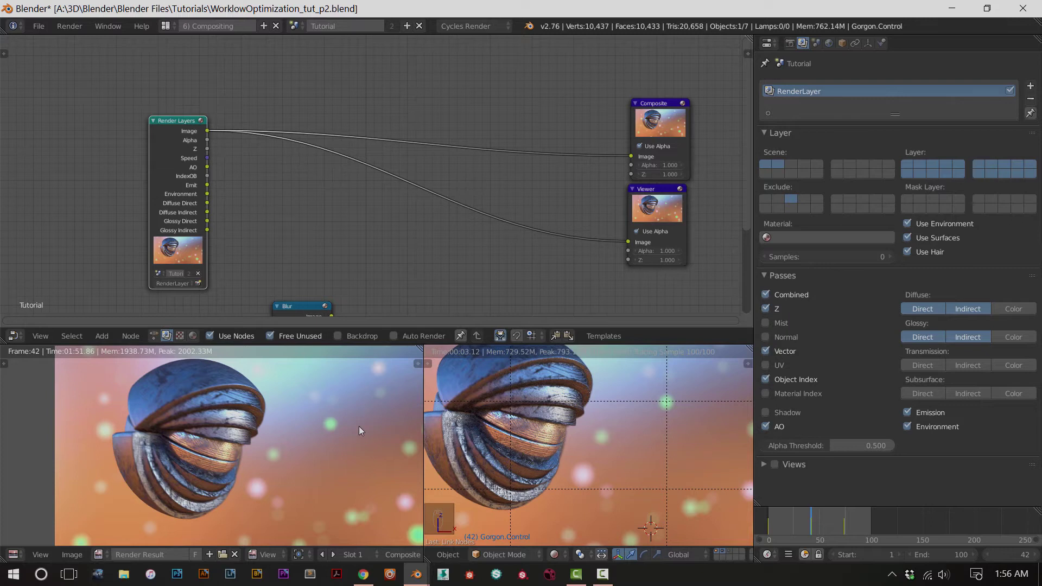
key("F3")
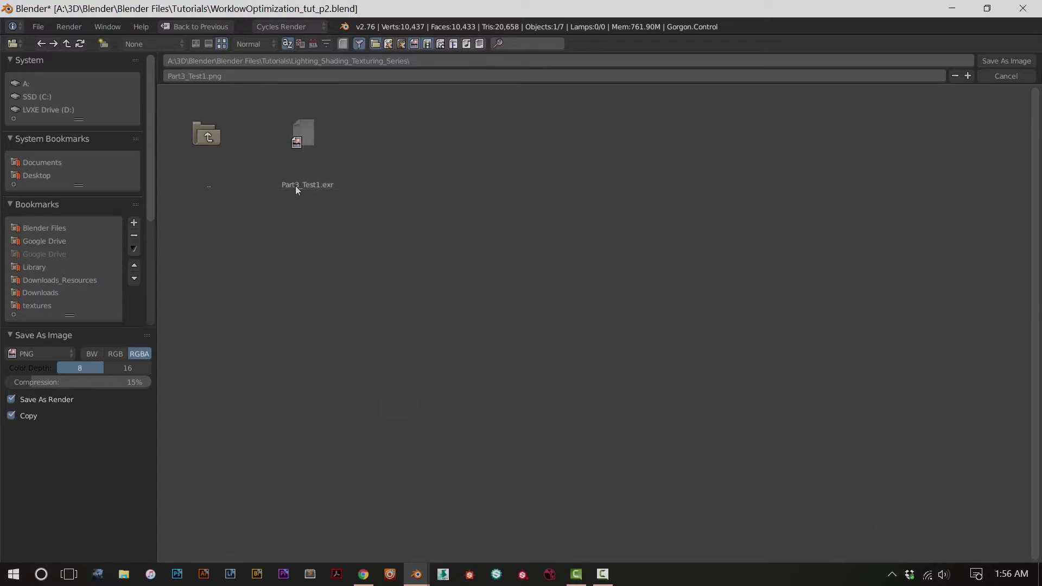
Set the save file format to OpenEXR MultiLayer, then cancel the browser without saving
left_click(64, 353)
left_click(63, 354)
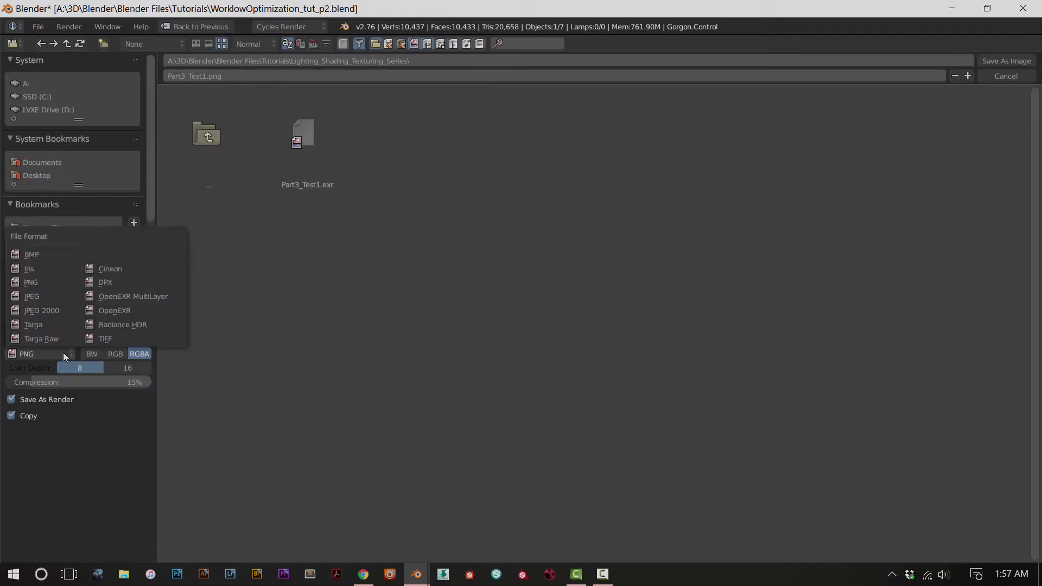
left_click(44, 357)
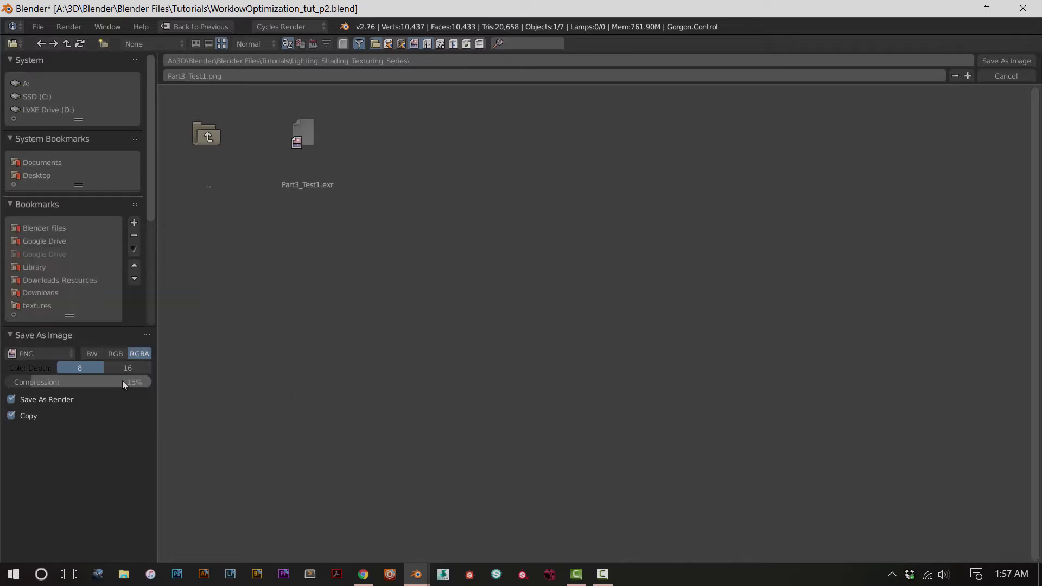
left_click(54, 355)
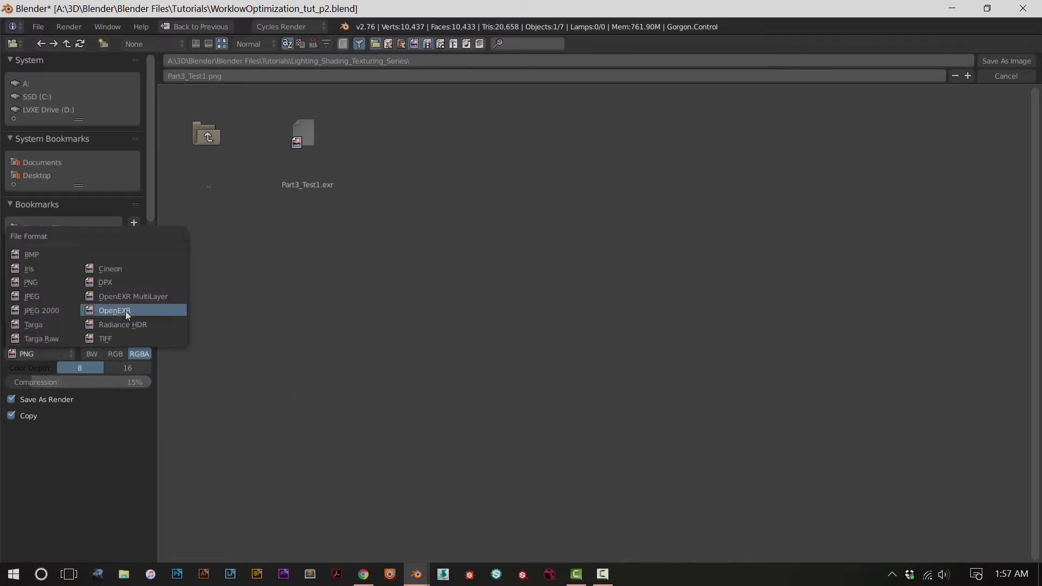
left_click(125, 310)
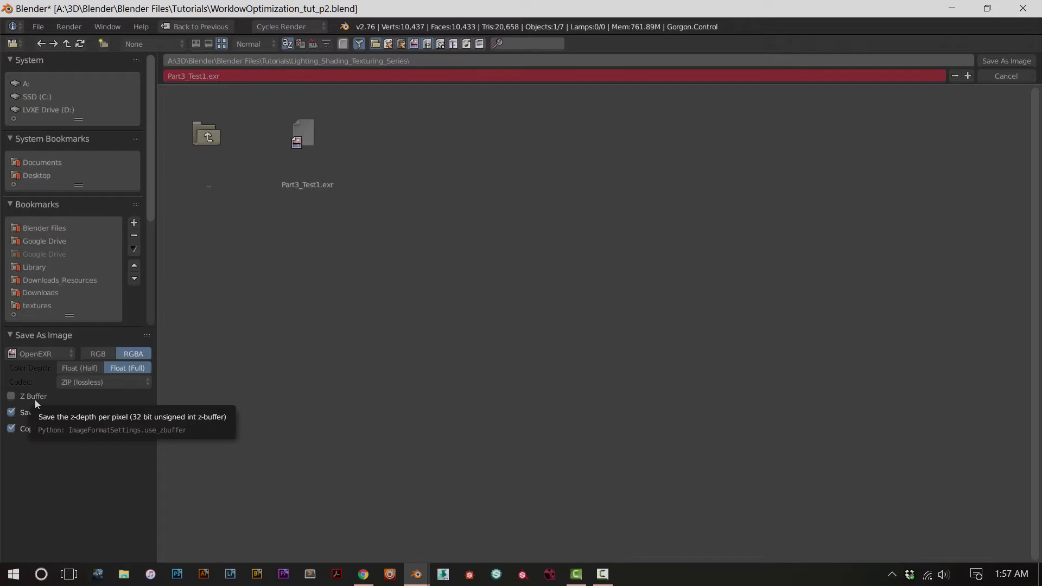
left_click(39, 353)
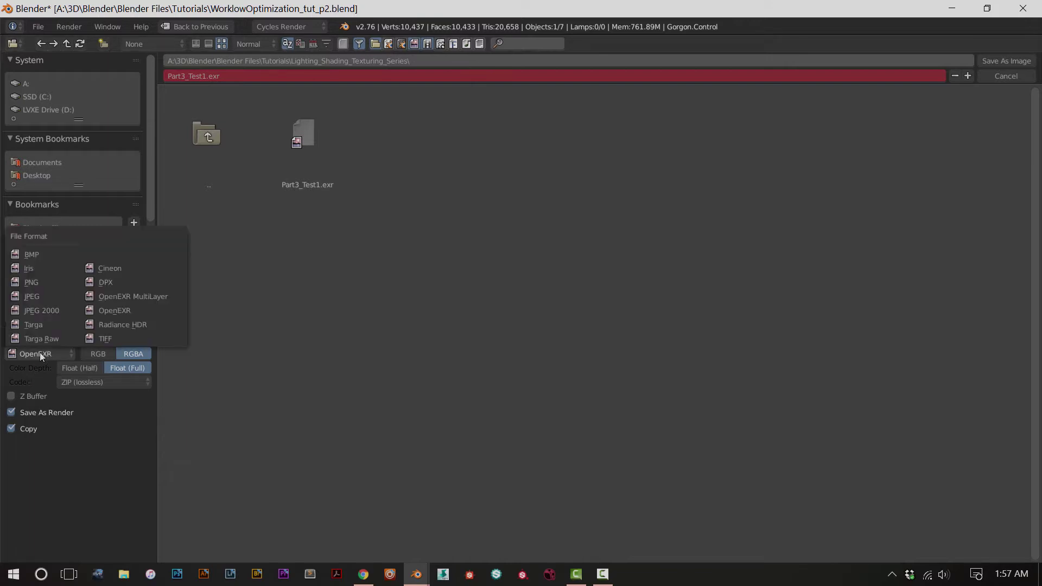
left_click(109, 297)
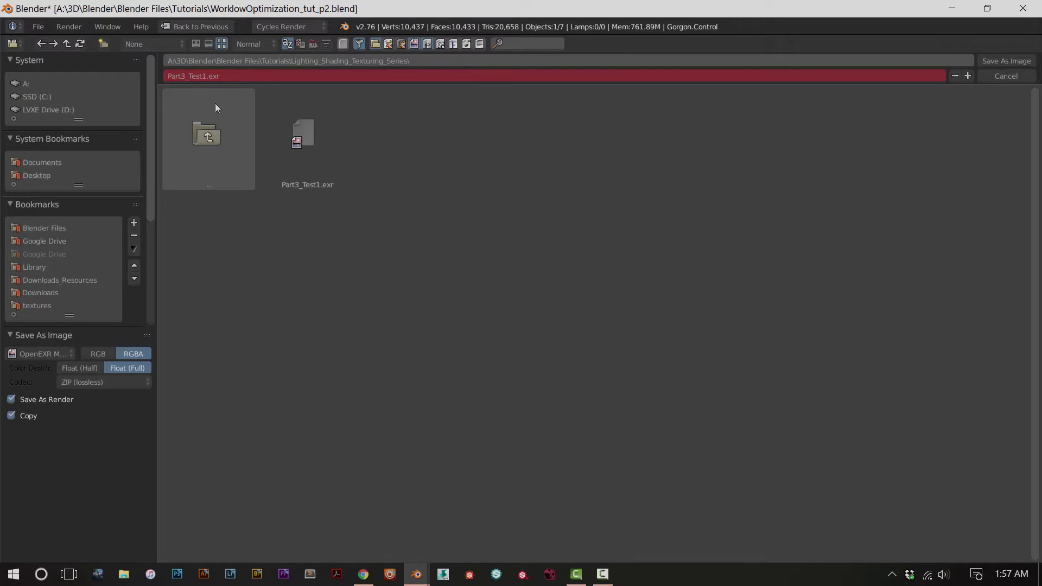
left_click(58, 350)
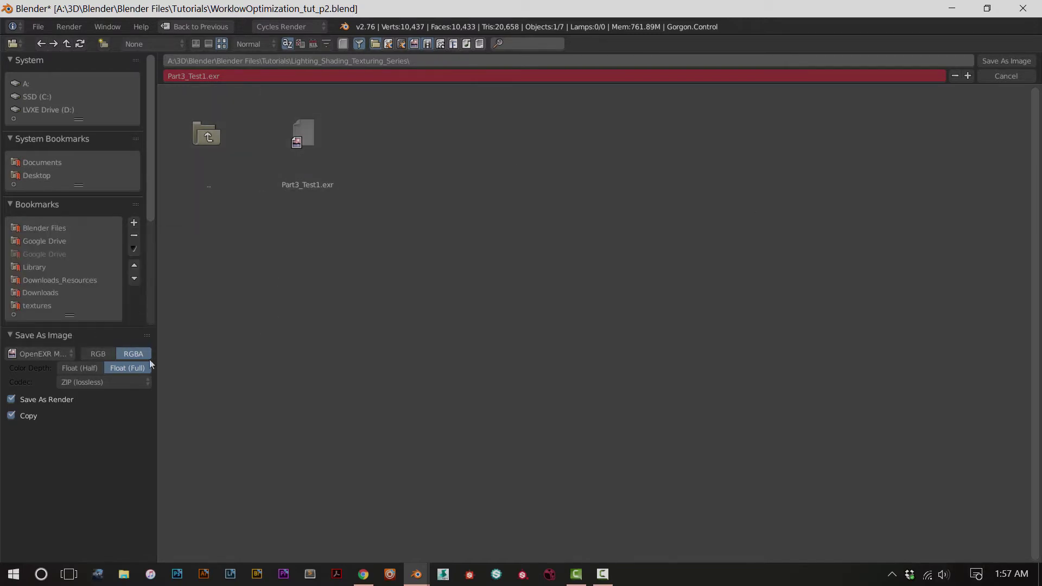
left_click(1008, 77)
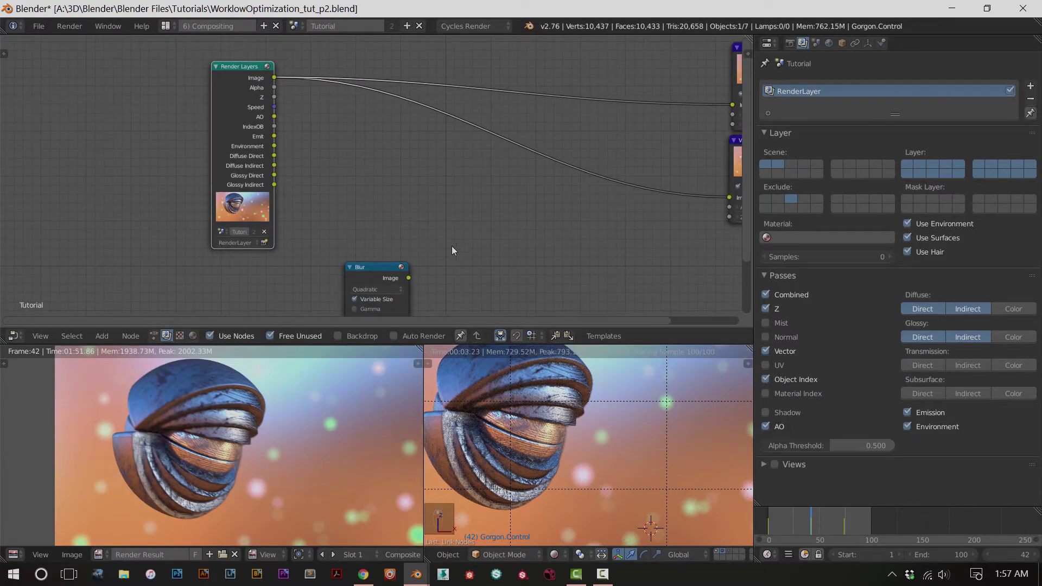
Widen the node editor and rearrange the Render Layers, Composite and Viewer nodes into view
left_click_drag(754, 194, 871, 195)
scroll(670, 239, "down", 3)
scroll(666, 240, "up", 4)
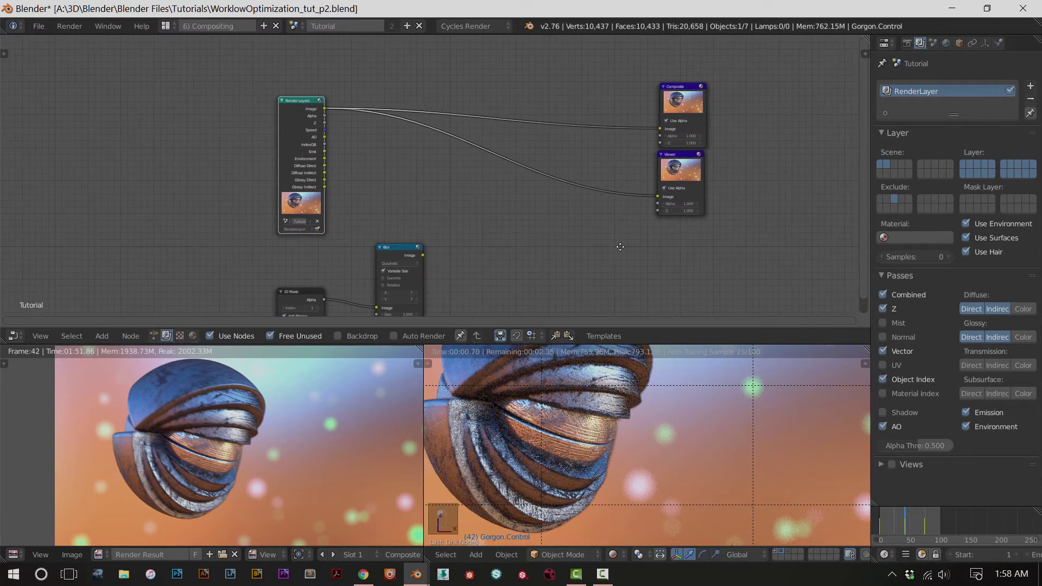
left_click_drag(191, 126, 234, 127)
middle_click_drag(513, 173, 221, 221)
left_click_drag(523, 191, 528, 191)
left_click_drag(544, 84, 545, 79)
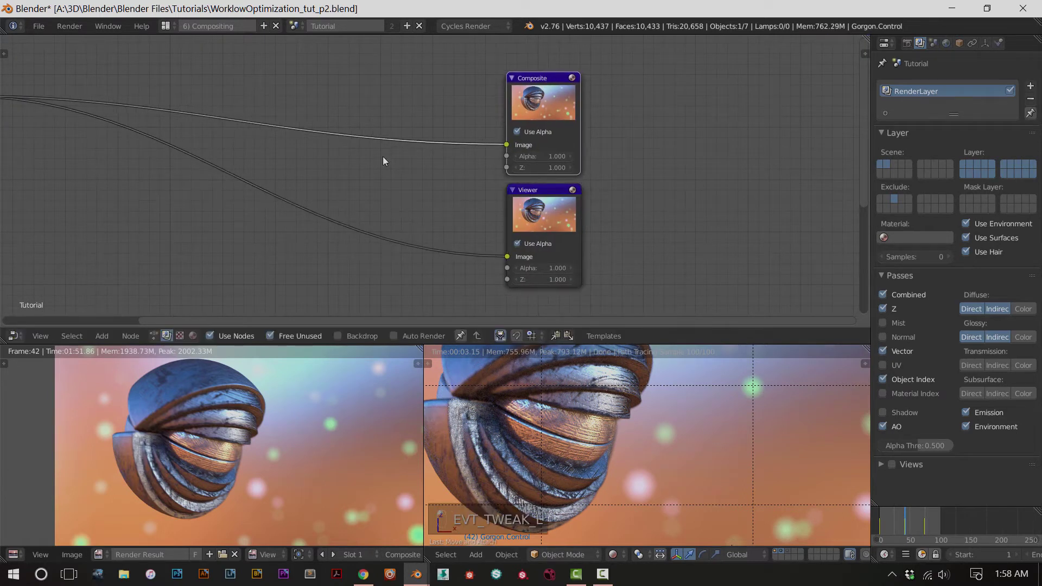
middle_click_drag(298, 163, 510, 152)
scroll(508, 153, "down", 3)
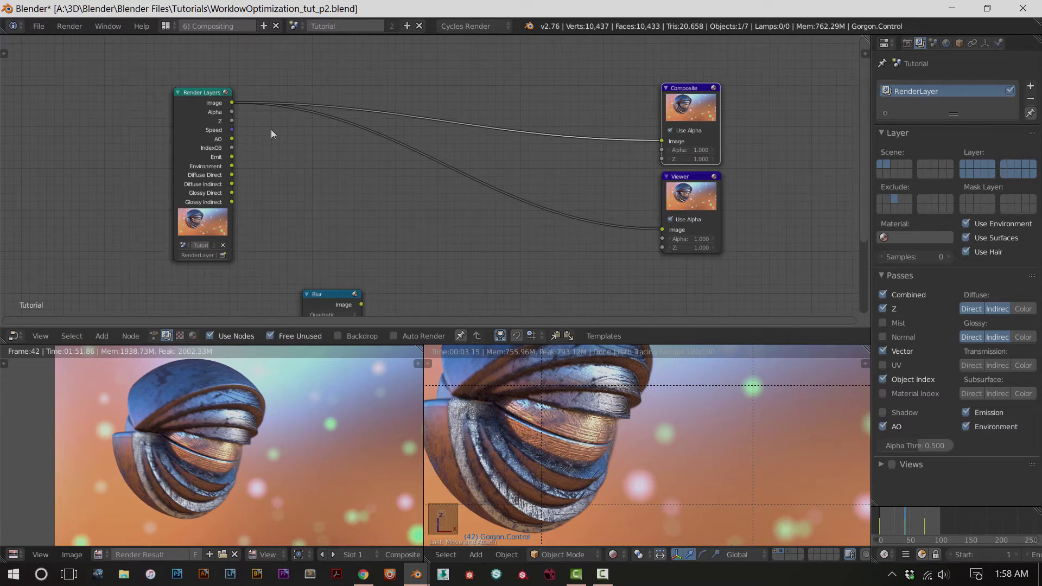
Fine-tune the Render Layers and Viewer positions, then cut the link feeding the Viewer
left_click_drag(206, 144, 228, 138)
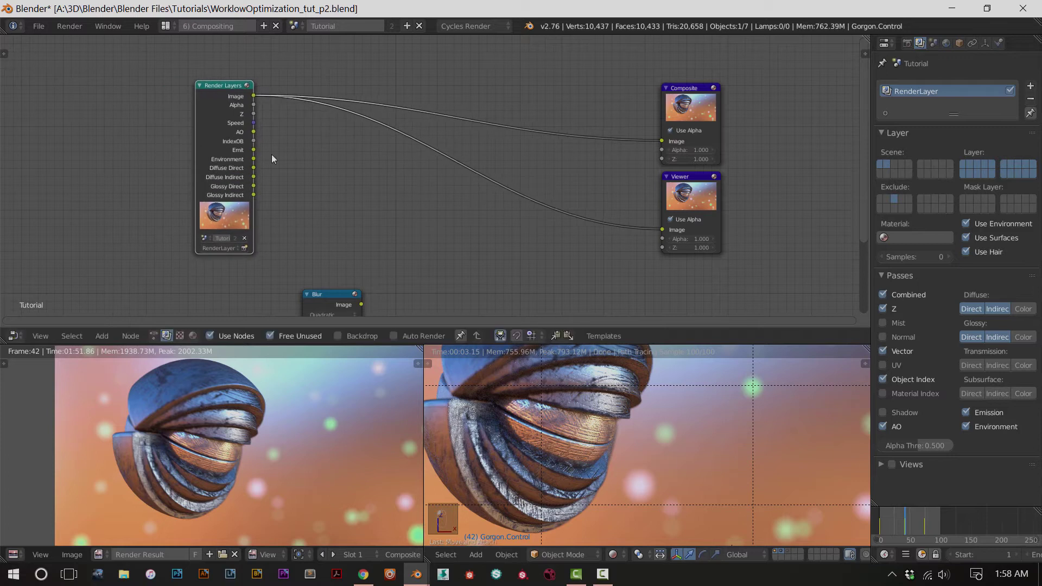
left_click(692, 92)
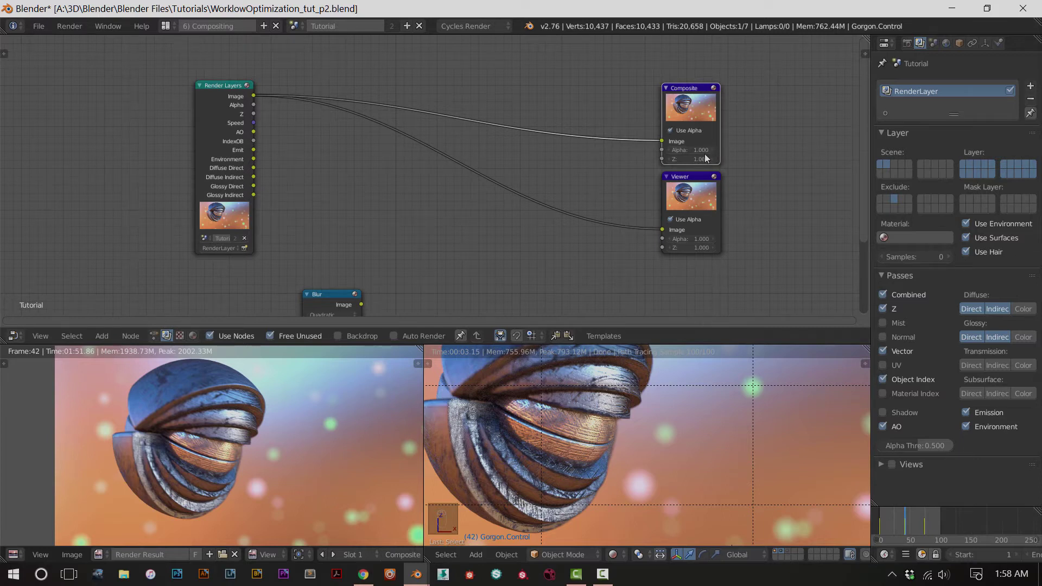
left_click_drag(689, 180, 687, 183)
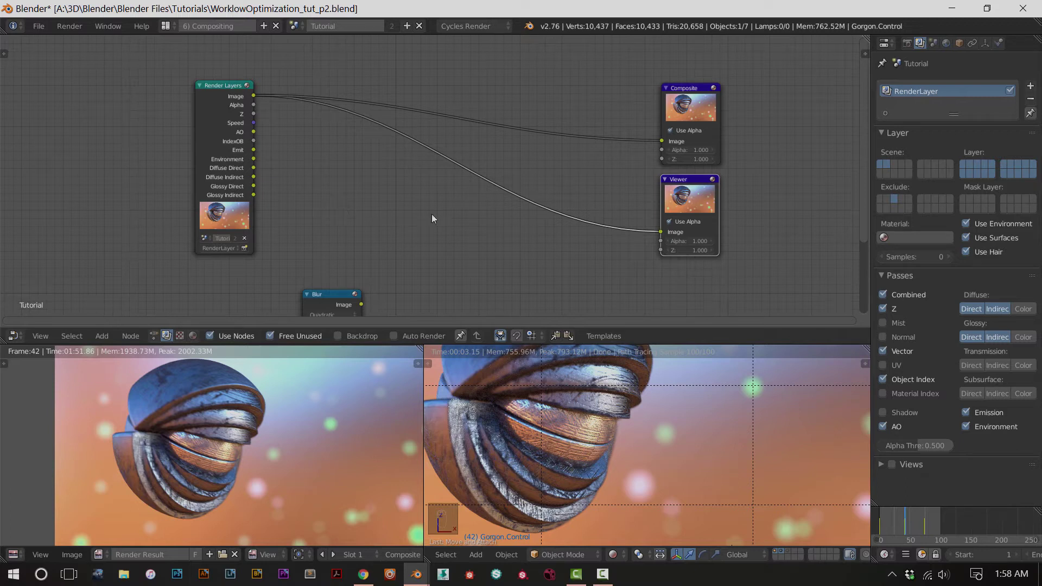
right_click_drag(512, 168, 510, 216, "ctrl")
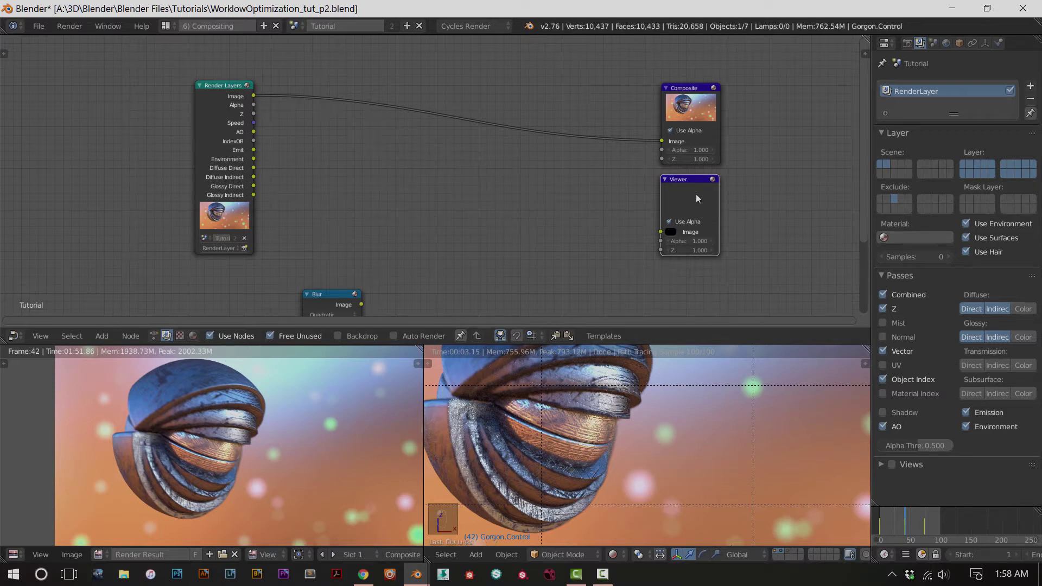
Delete the Viewer node from the compositing tree
key("Delete")
scroll(562, 173, "up", 1)
middle_click_drag(547, 201, 521, 233)
scroll(506, 281, "down", 1)
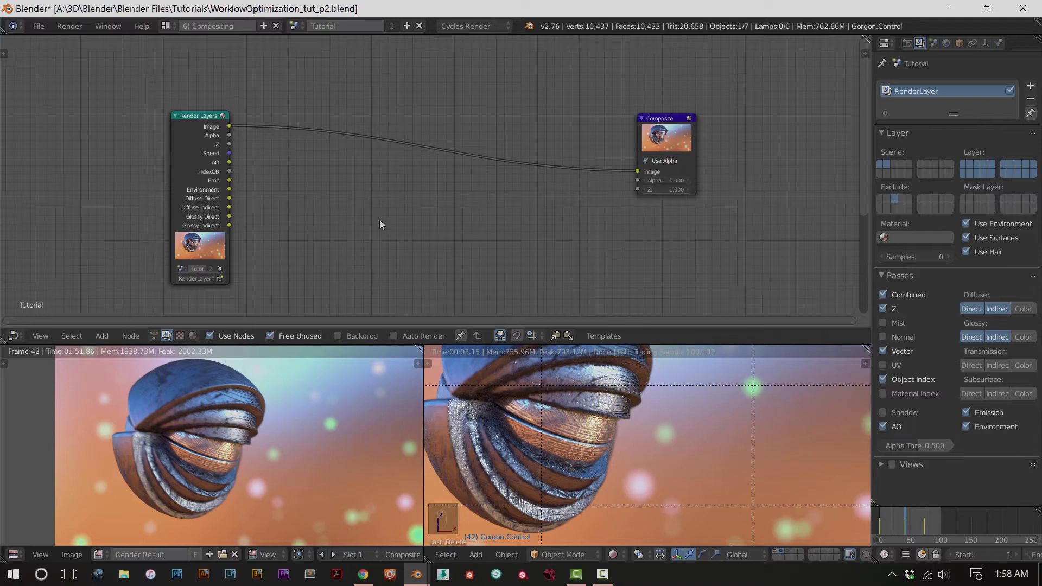
Enable the Backdrop and zoom it with V / Alt+V until the whole object shows
left_click(338, 333)
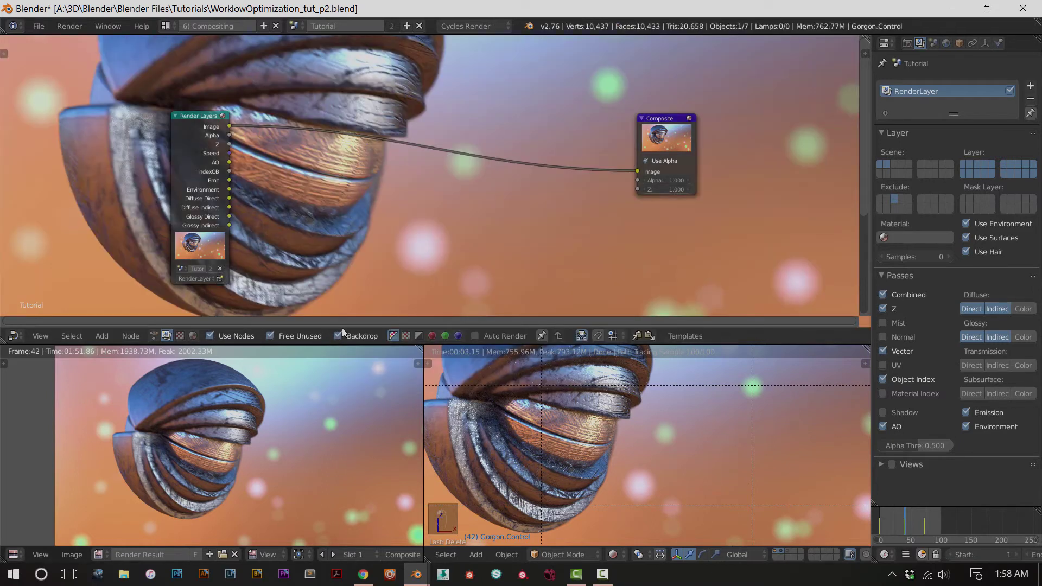
scroll(400, 227, "down", 2)
scroll(400, 226, "up", 2)
key("v")
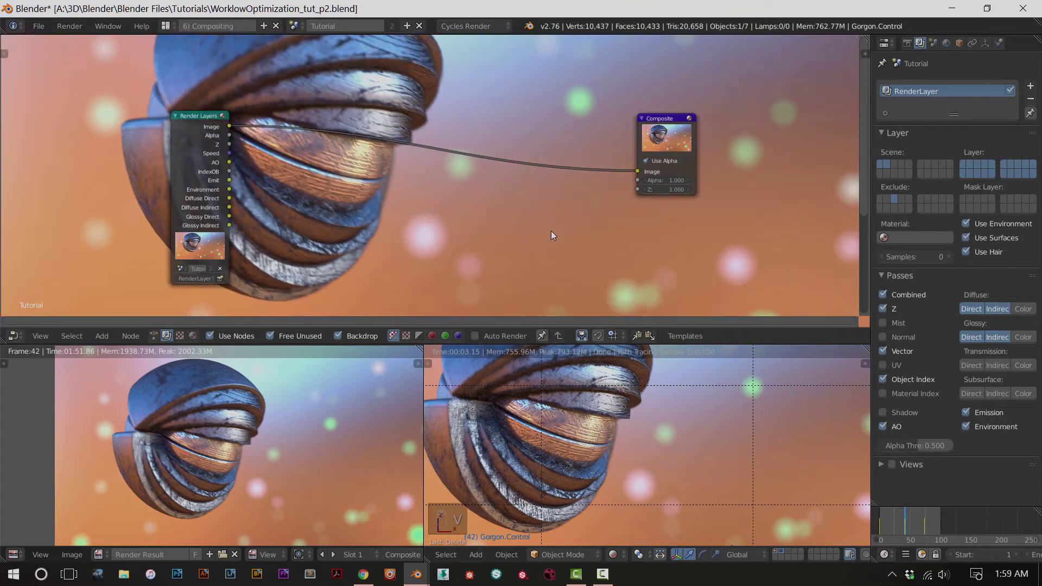
key("v")
key("v")
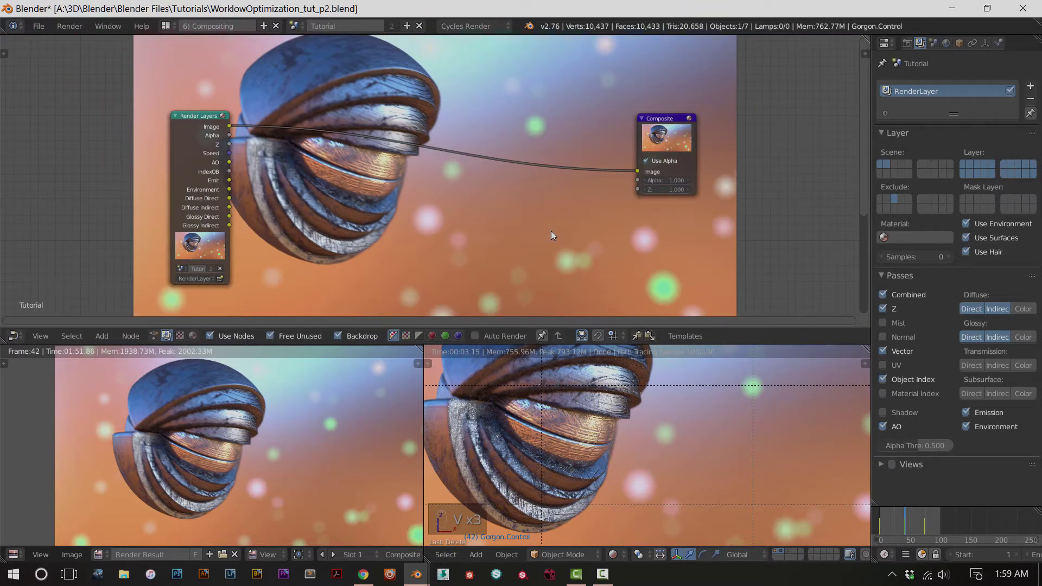
key("shift+v")
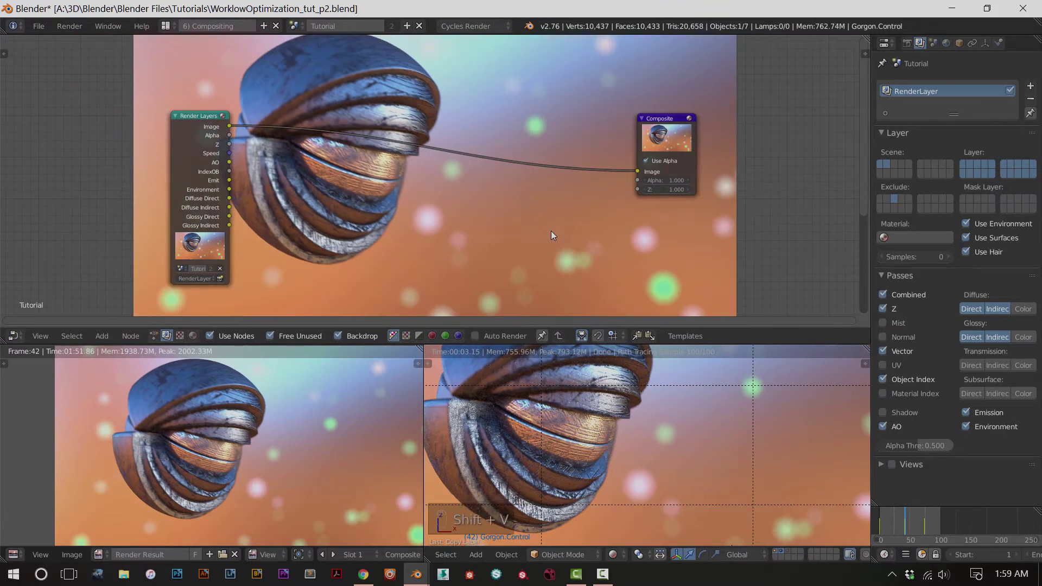
key("ctrl+v")
key("alt+v")
key("alt+v")
key("alt+v")
key("alt+v")
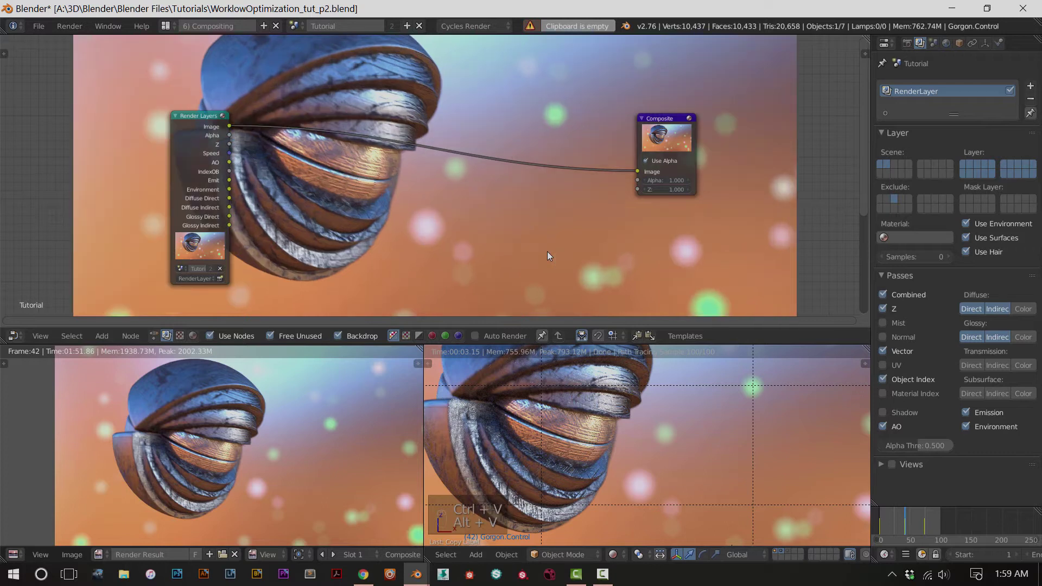
key("alt+v")
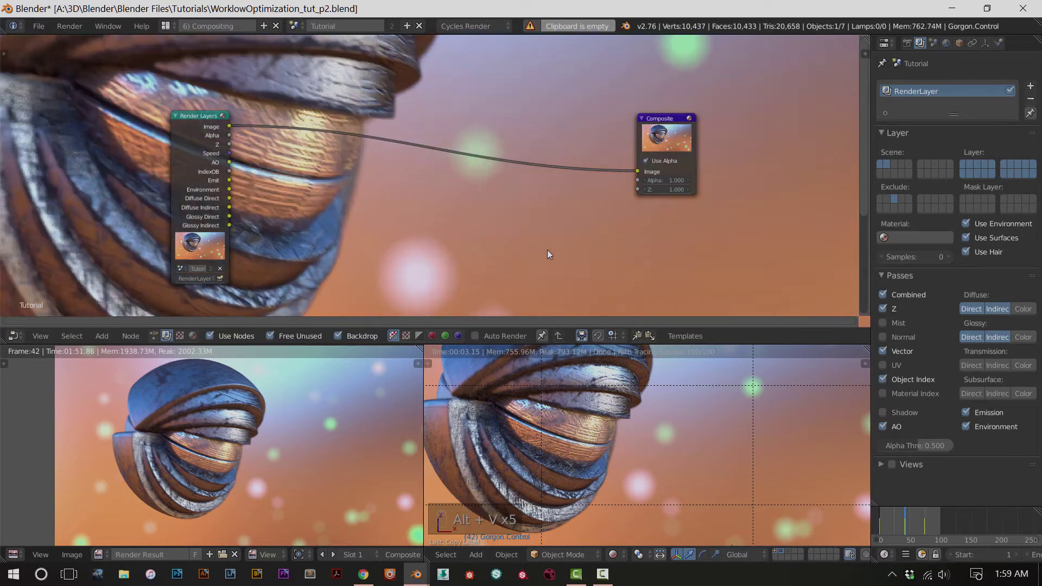
key("v")
key("v")
key("v")
key("v")
key("v")
key("v")
key("v")
key("v")
key("v")
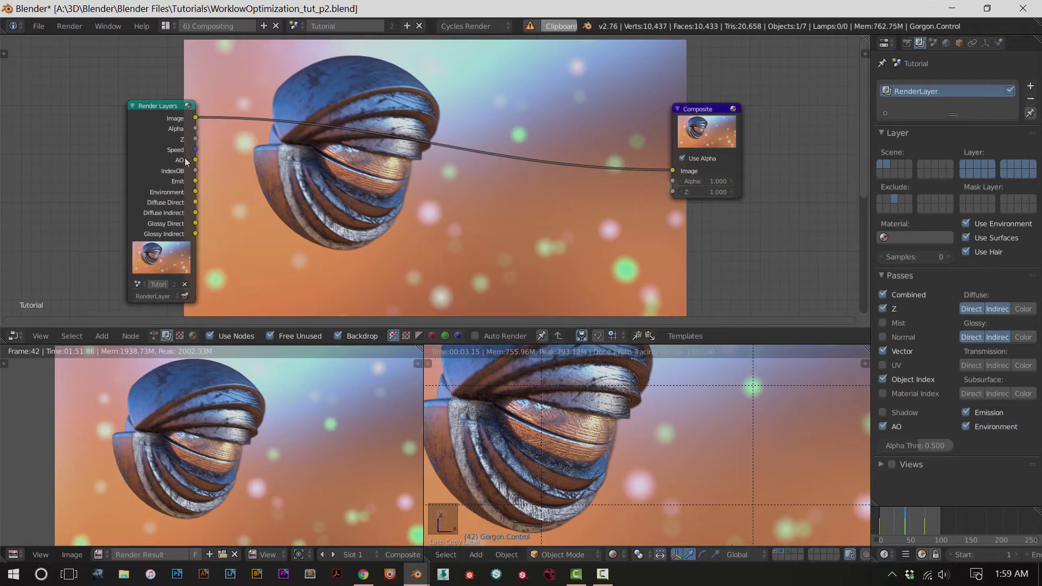
Add a Viewer linked to the Render Layers Alpha output and centre it in the tree
left_click(158, 145, "ctrl+shift")
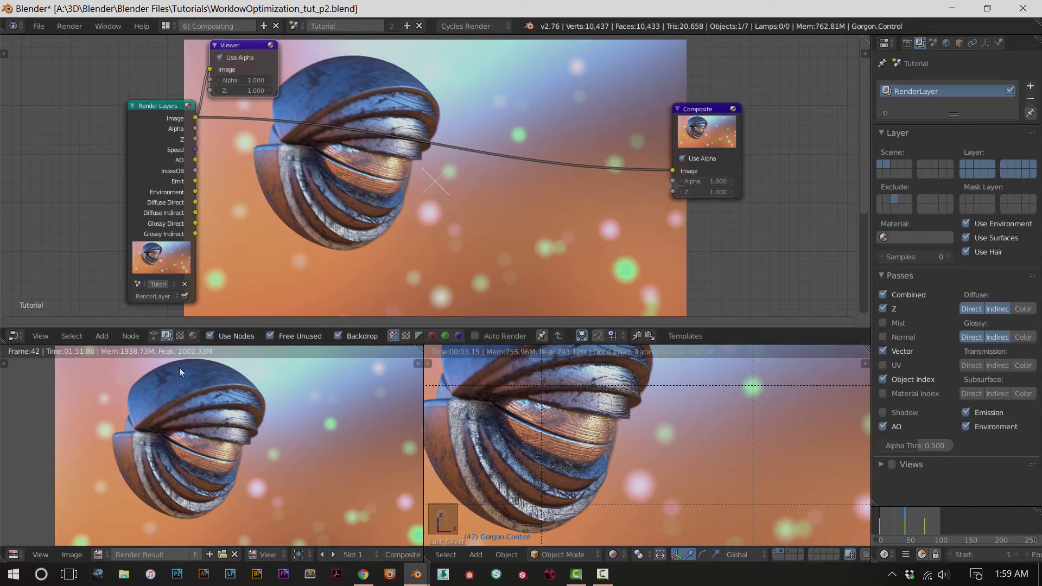
left_click(155, 142, "ctrl+shift")
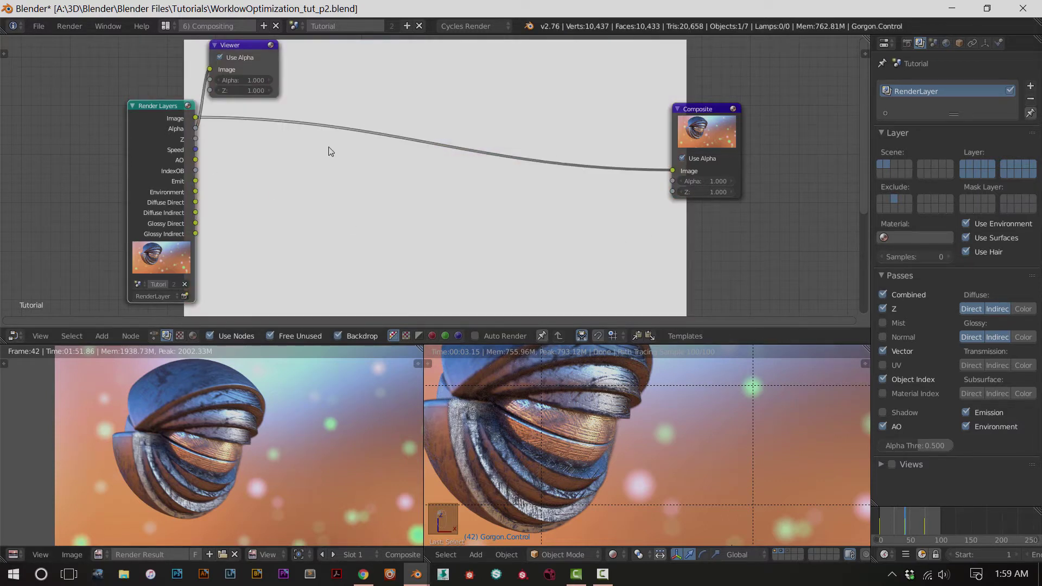
left_click_drag(242, 42, 520, 188)
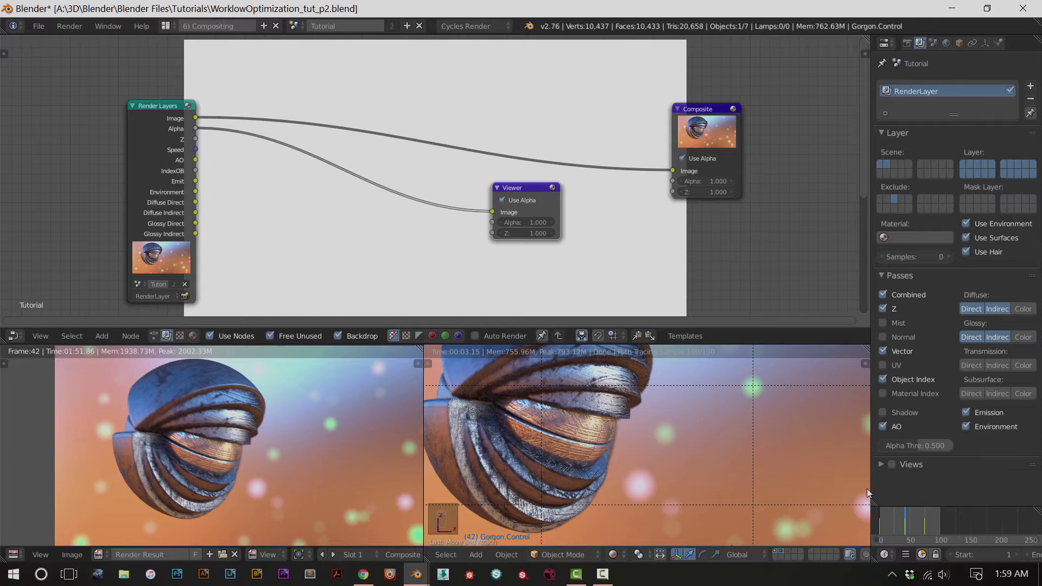
Cycle the Viewer through the render passes from Z to Glossy Indirect, ending on Image
left_click(148, 178, "ctrl+shift")
left_click(148, 178, "ctrl+shift")
left_click(148, 178, "ctrl+shift")
left_click(149, 178, "ctrl+shift")
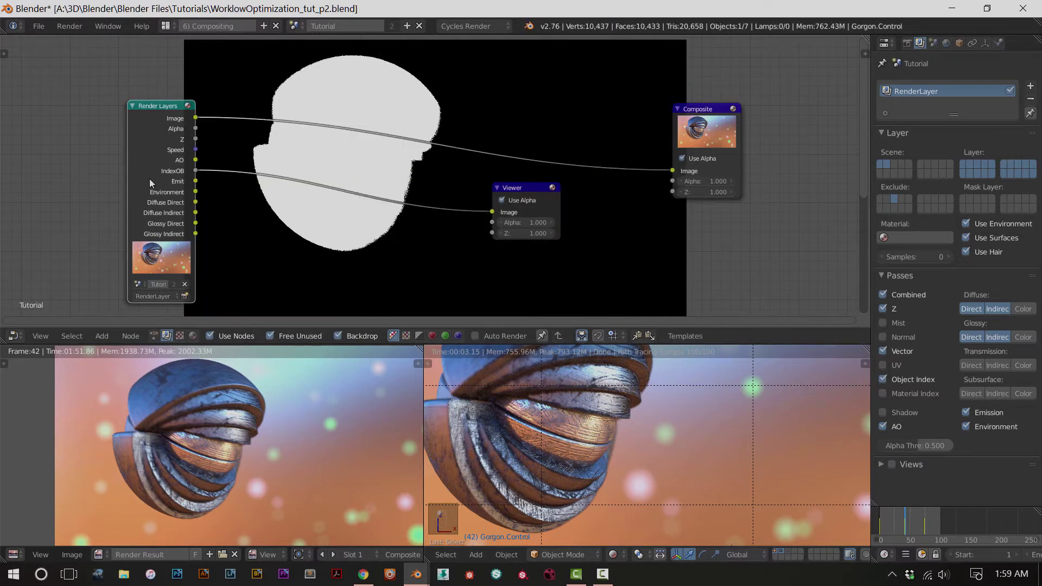
left_click(149, 179, "ctrl+shift")
left_click(149, 179, "ctrl+shift")
left_click(150, 180, "ctrl+shift")
left_click(150, 180, "ctrl+shift")
left_click(149, 181, "ctrl+shift")
left_click(149, 180, "ctrl+shift")
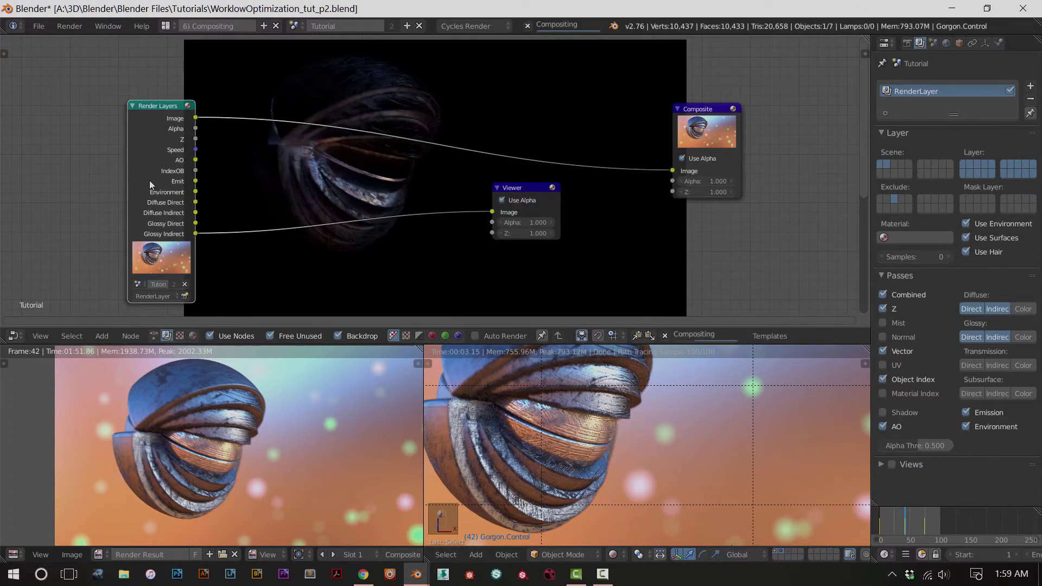
left_click(149, 180, "ctrl+shift")
left_click(149, 181, "ctrl+shift")
left_click(149, 182, "ctrl+shift")
left_click(149, 181, "ctrl+shift")
left_click(151, 181, "ctrl+shift")
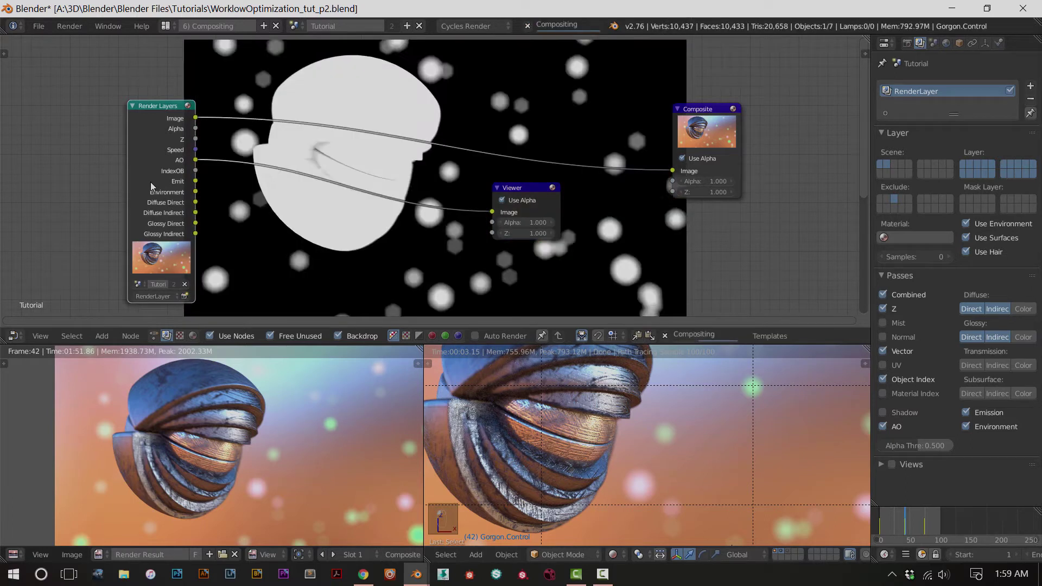
left_click(151, 182, "ctrl+shift")
left_click(152, 183, "ctrl+shift")
left_click(152, 182, "ctrl+shift")
left_click(151, 183, "ctrl+shift")
left_click(151, 183, "ctrl+shift")
left_click(152, 184, "ctrl+shift")
left_click(151, 183, "ctrl+shift")
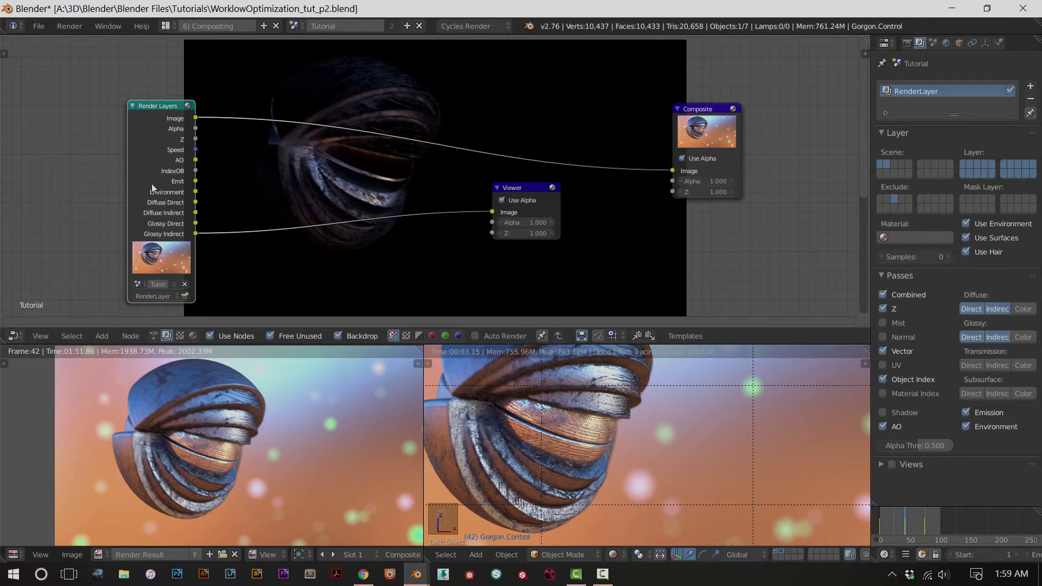
left_click(151, 183, "ctrl+shift")
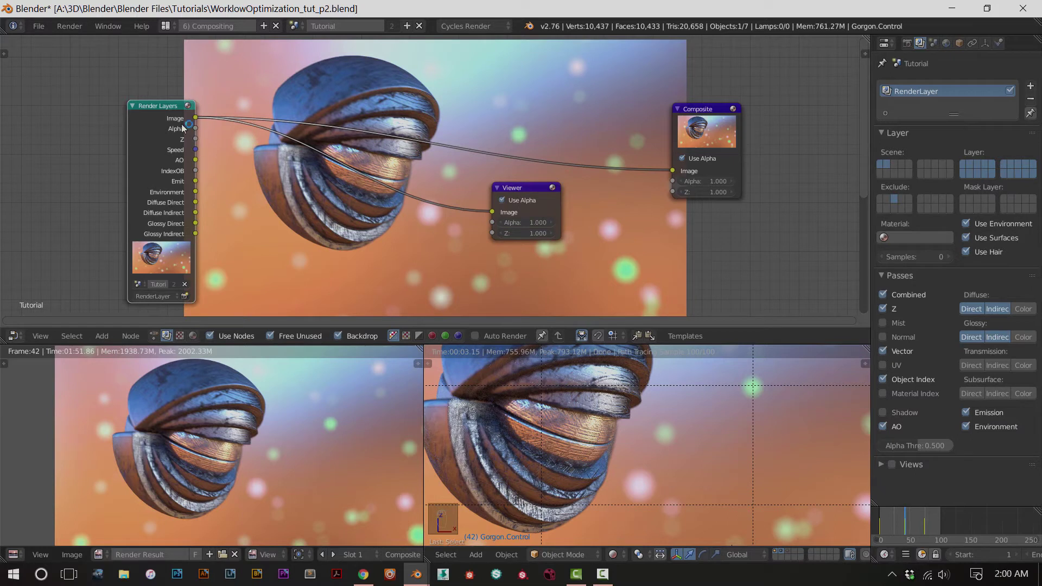
Place the Viewer node below Composite and open the lower-left editor-type menu
left_click(545, 199)
left_click_drag(529, 189, 712, 221)
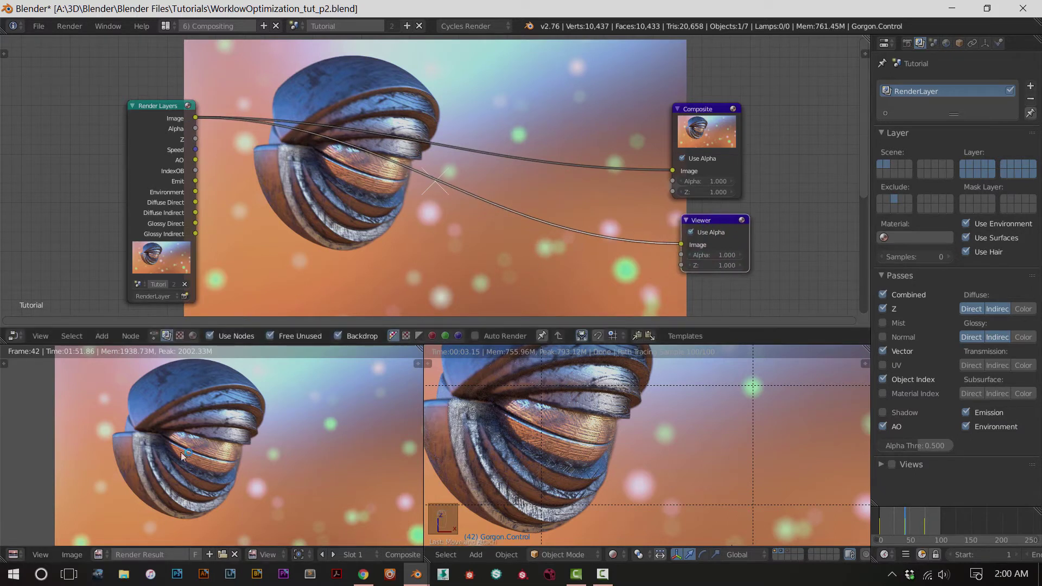
scroll(111, 553, "right", 2)
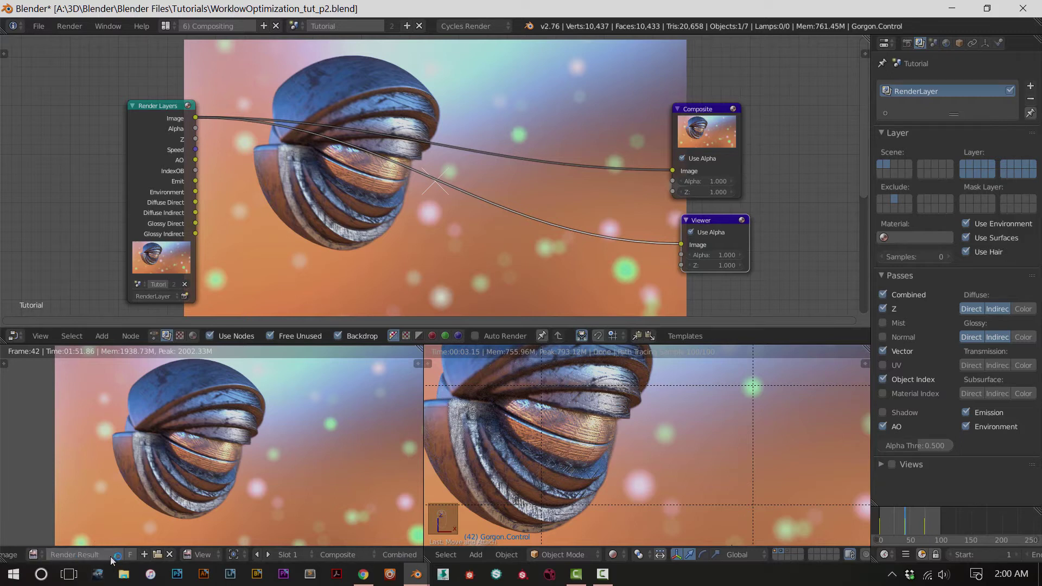
scroll(113, 553, "left", 2)
left_click(22, 551)
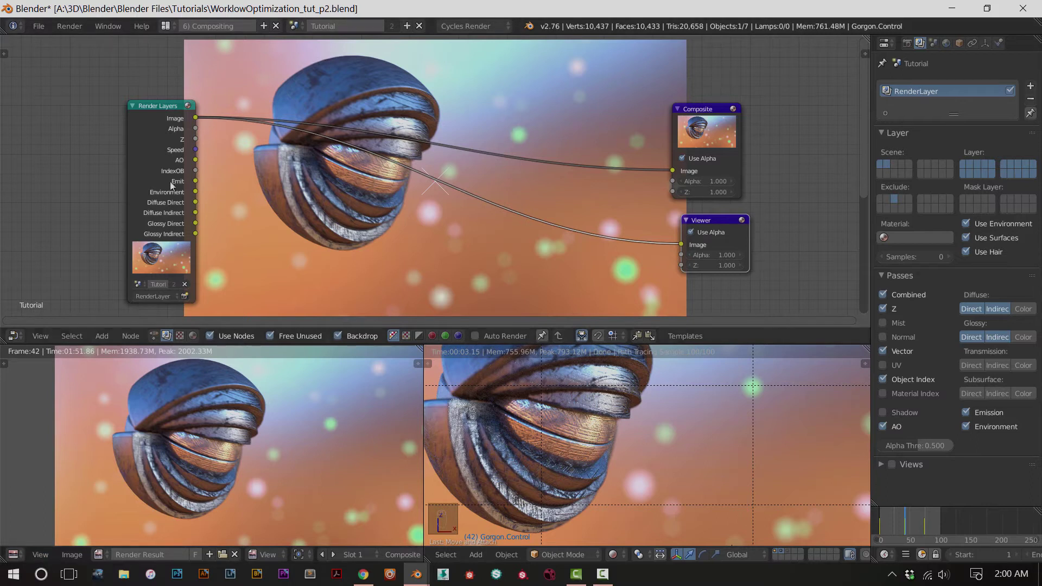
left_click(14, 554)
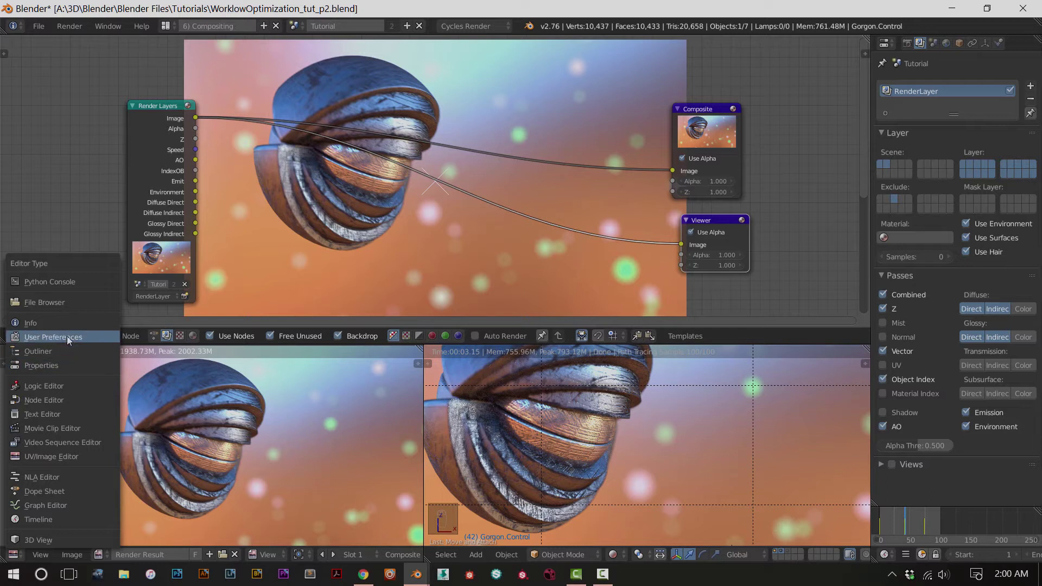
Keep the lower-left area as the UV/Image Editor and scroll through its image browse list
left_click(69, 458)
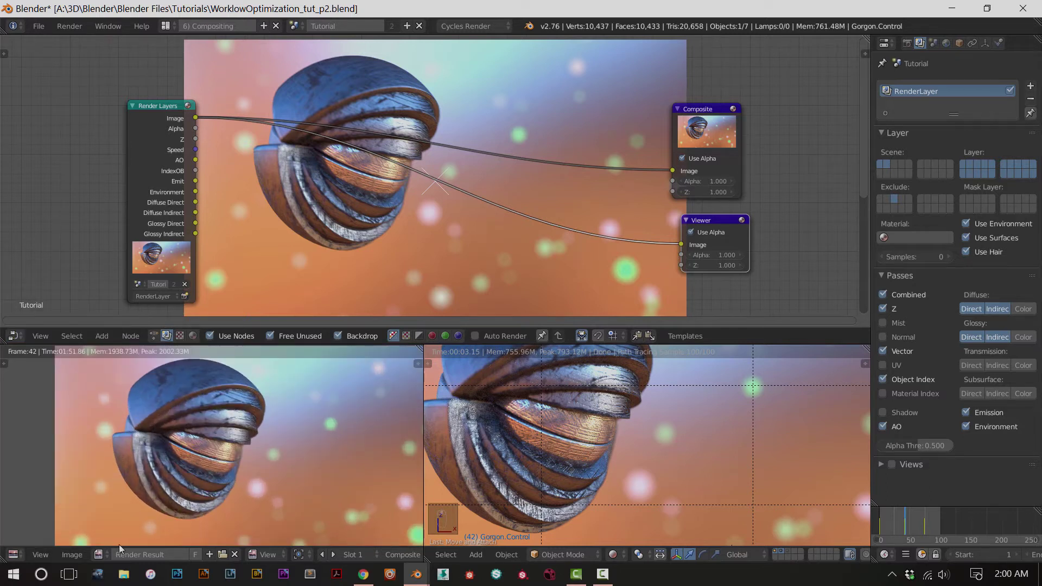
left_click(99, 554)
scroll(145, 459, "up", 11)
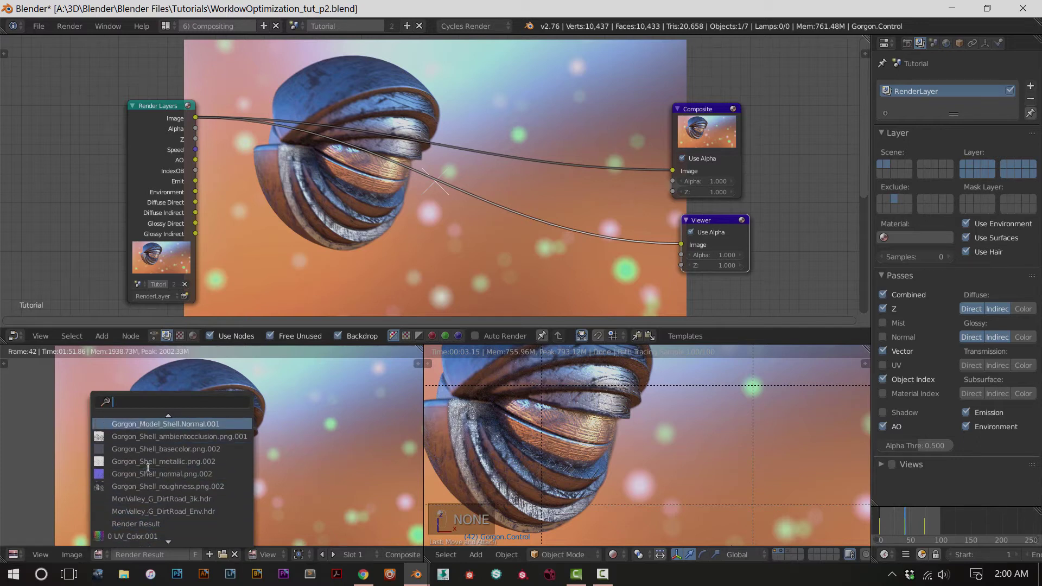
scroll(145, 459, "up", 12)
scroll(145, 460, "down", 19)
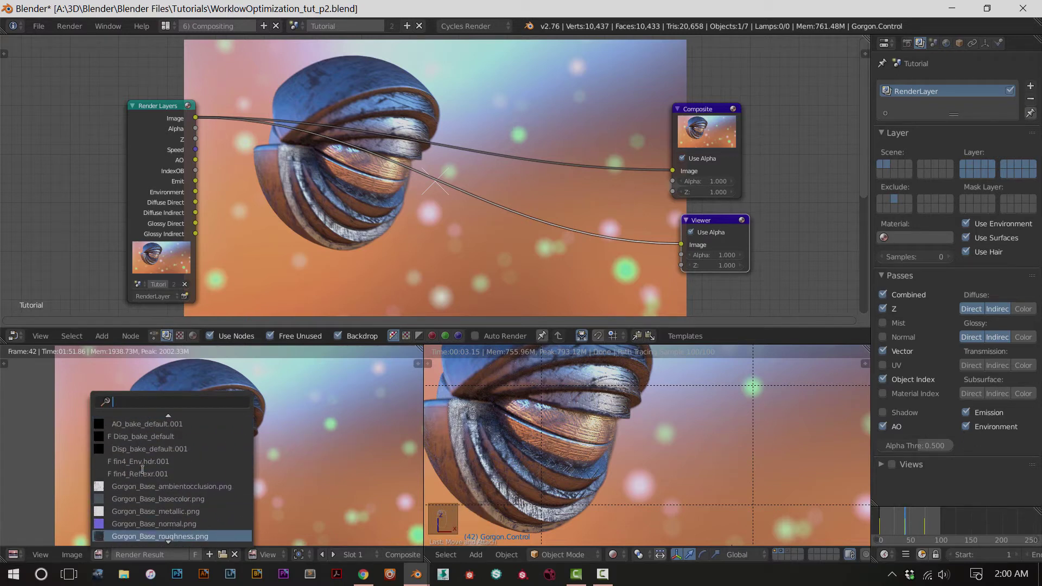
scroll(141, 471, "up", 18)
scroll(140, 472, "up", 3)
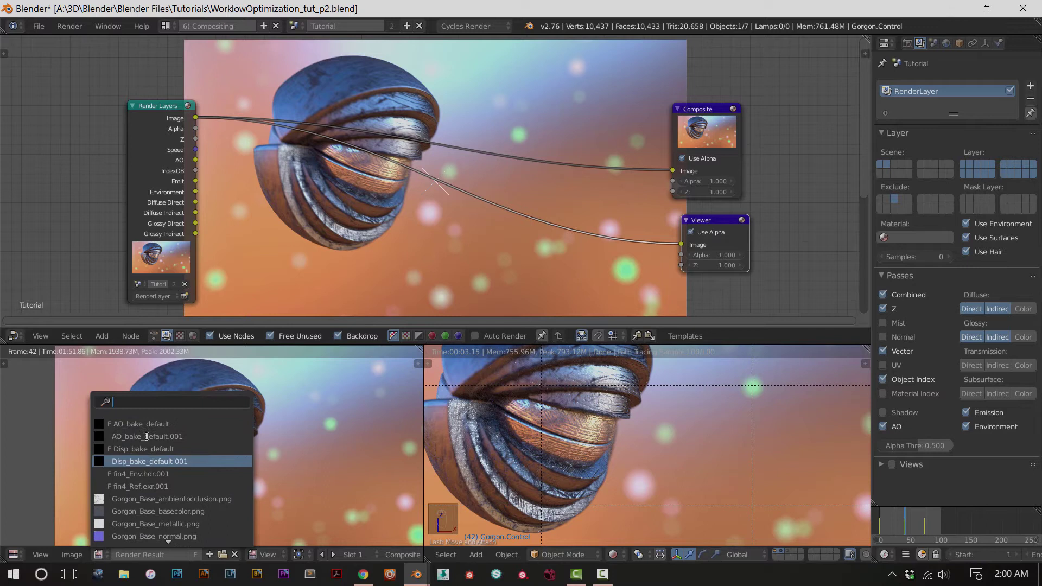
scroll(141, 480, "down", 15)
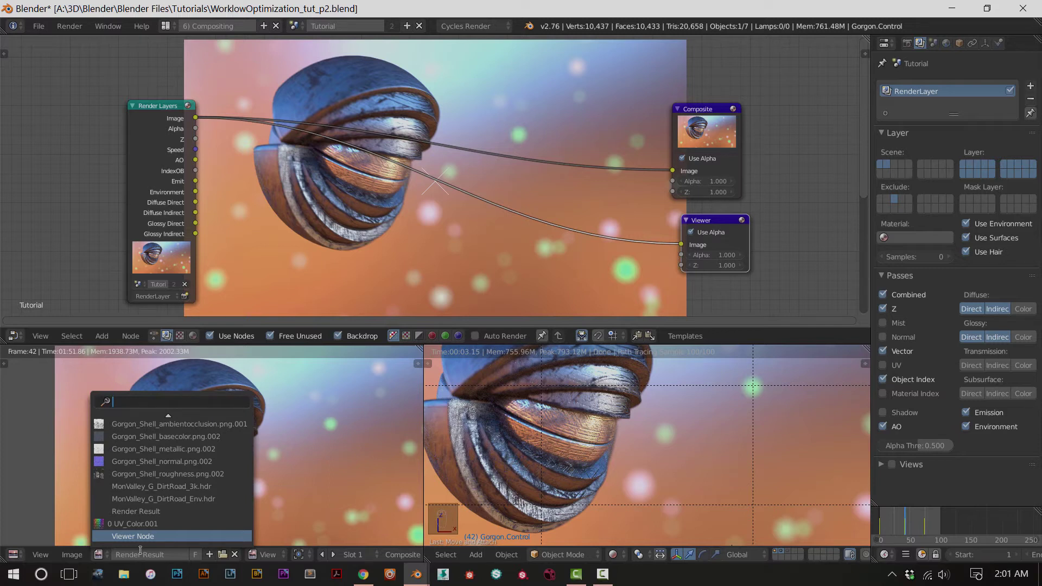
Nudge the Viewer and Composite nodes, then cut the Render Layers→Composite link
left_click(509, 276)
left_click_drag(697, 228, 693, 229)
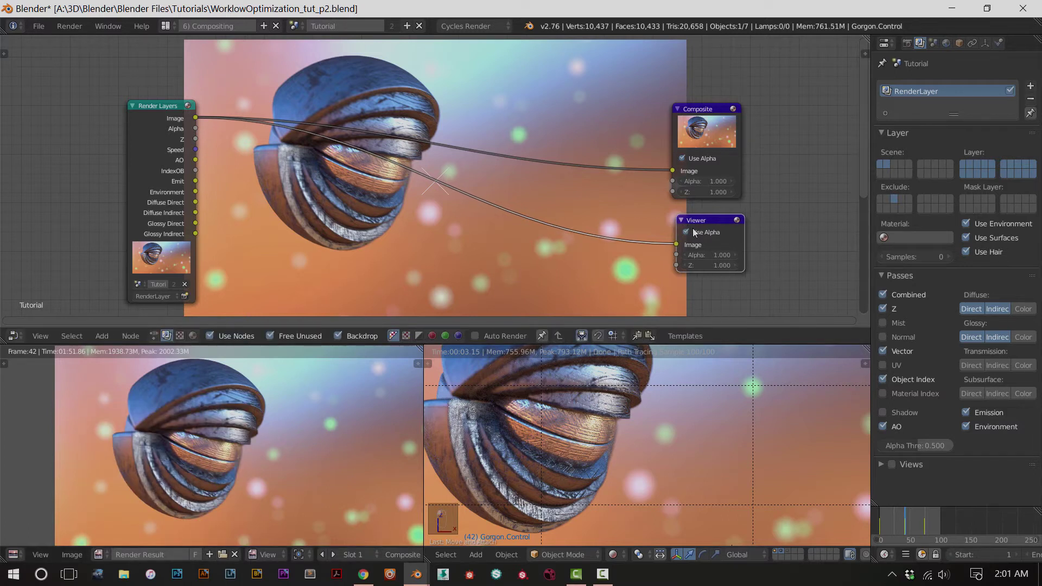
left_click_drag(712, 120, 720, 119)
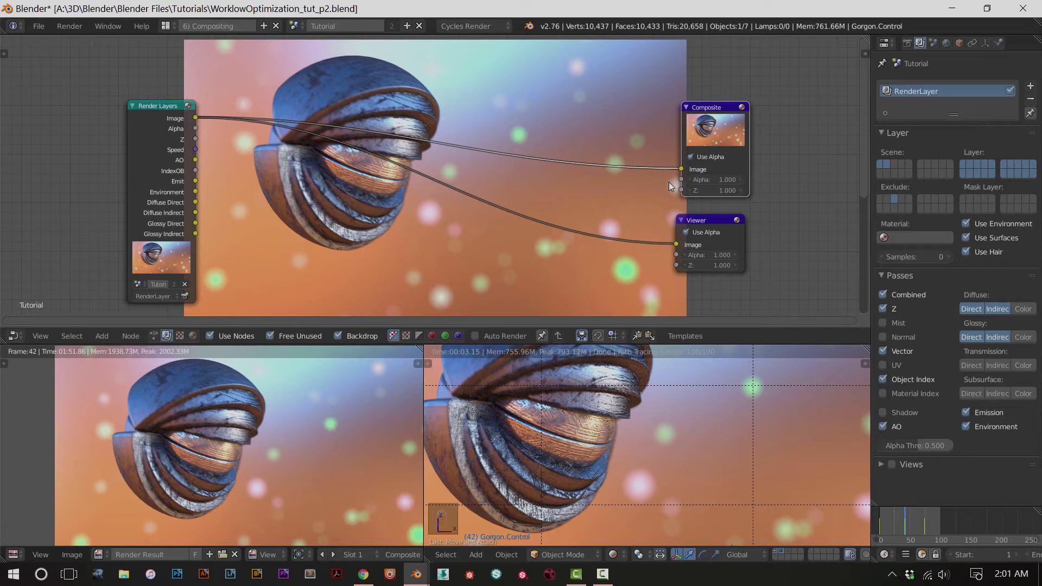
right_click_drag(644, 161, 639, 187, "ctrl")
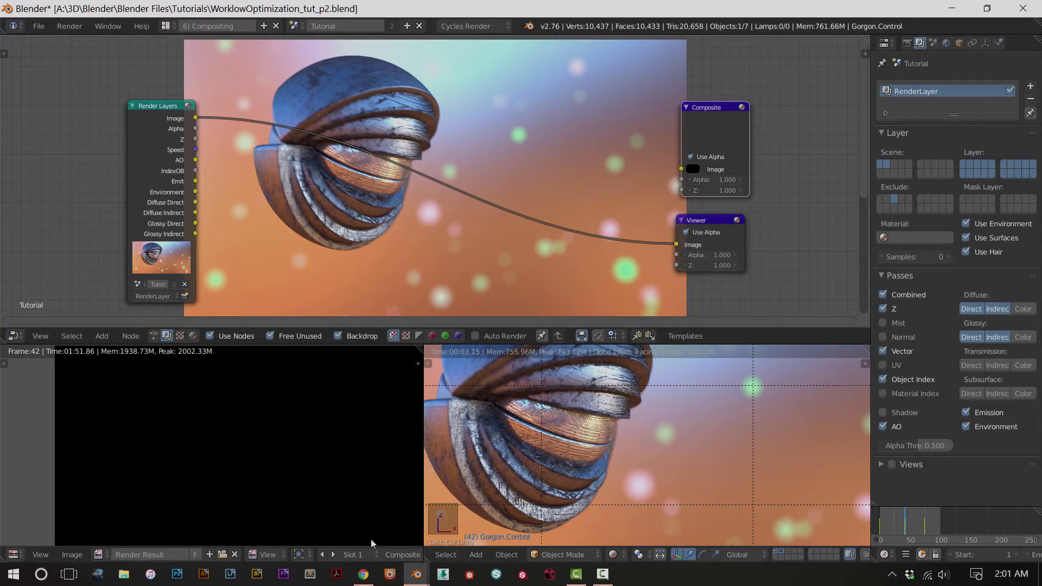
Display the Viewer Node image in the lower-left image editor and reposition the preview
left_click(102, 554)
scroll(195, 554, "down", 5)
scroll(163, 554, "left", 5)
left_click(99, 554)
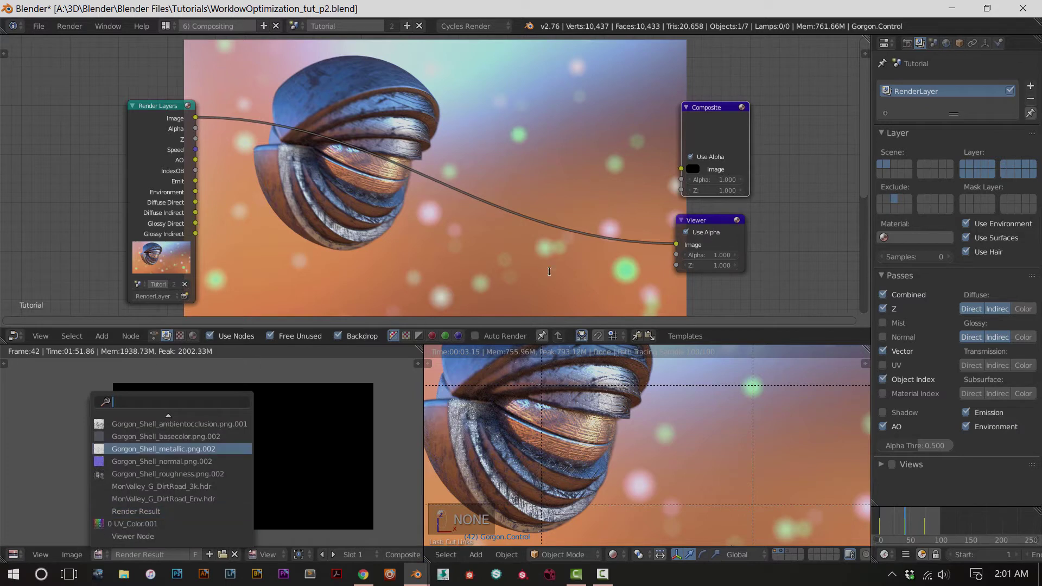
left_click(180, 535)
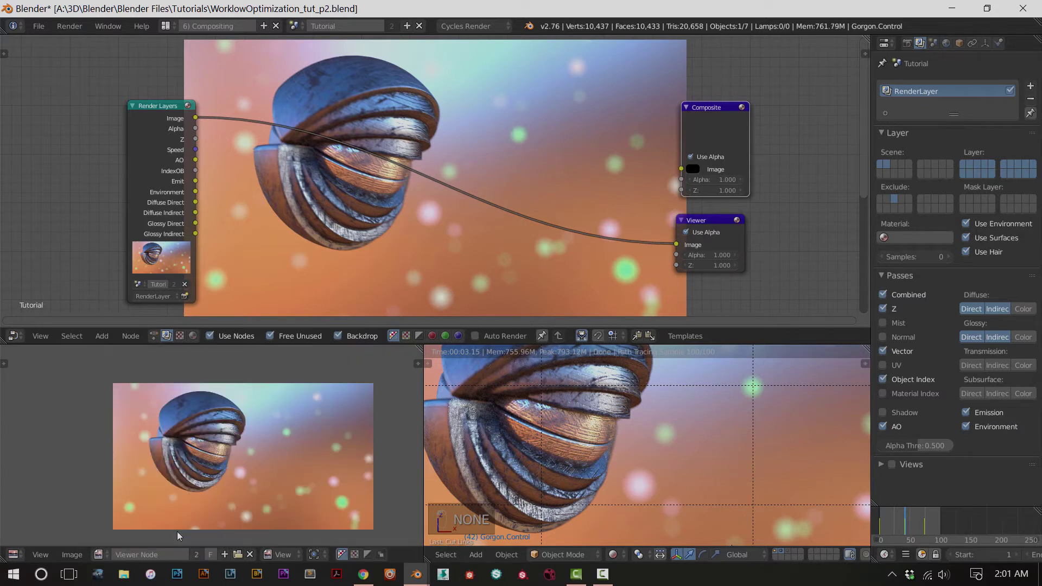
scroll(195, 461, "up", 3)
middle_click_drag(200, 461, 143, 455)
scroll(143, 454, "down", 2)
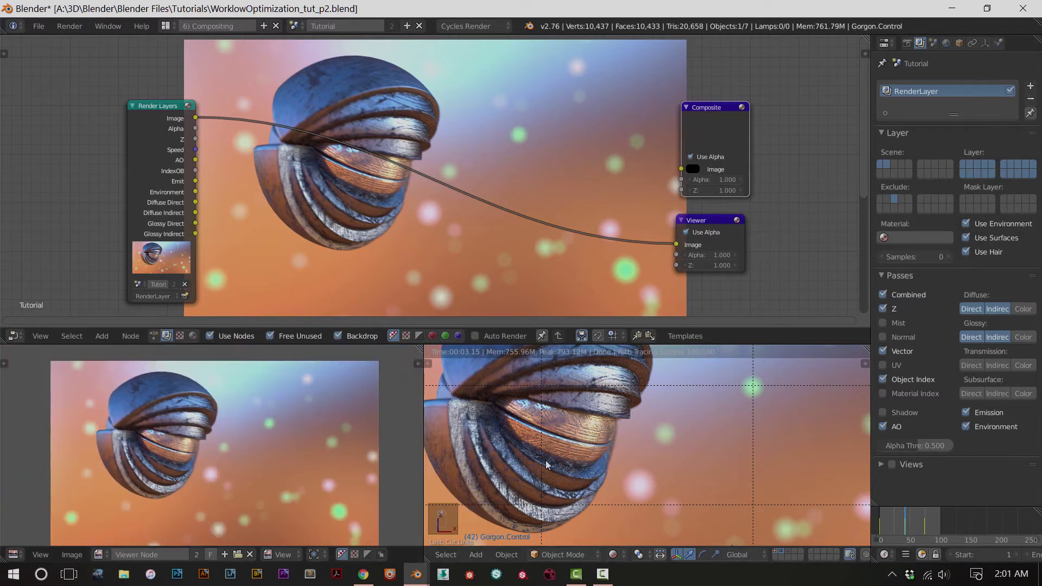
scroll(569, 465, "down", 3)
scroll(574, 465, "up", 2)
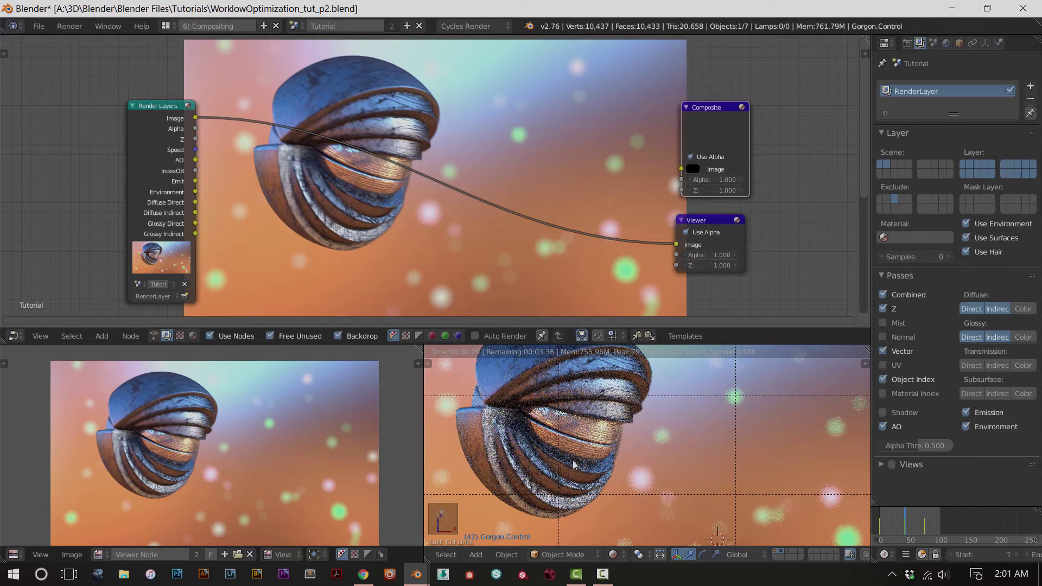
scroll(574, 464, "down", 1)
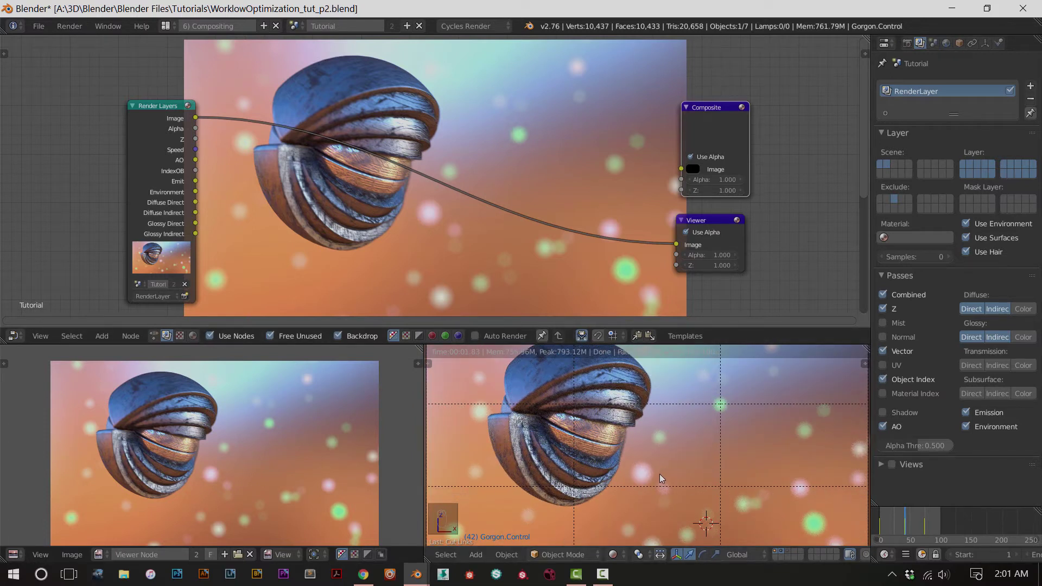
Toggle the 3D view from wireframe to solid shading, save, and centre the Viewer image
key("z")
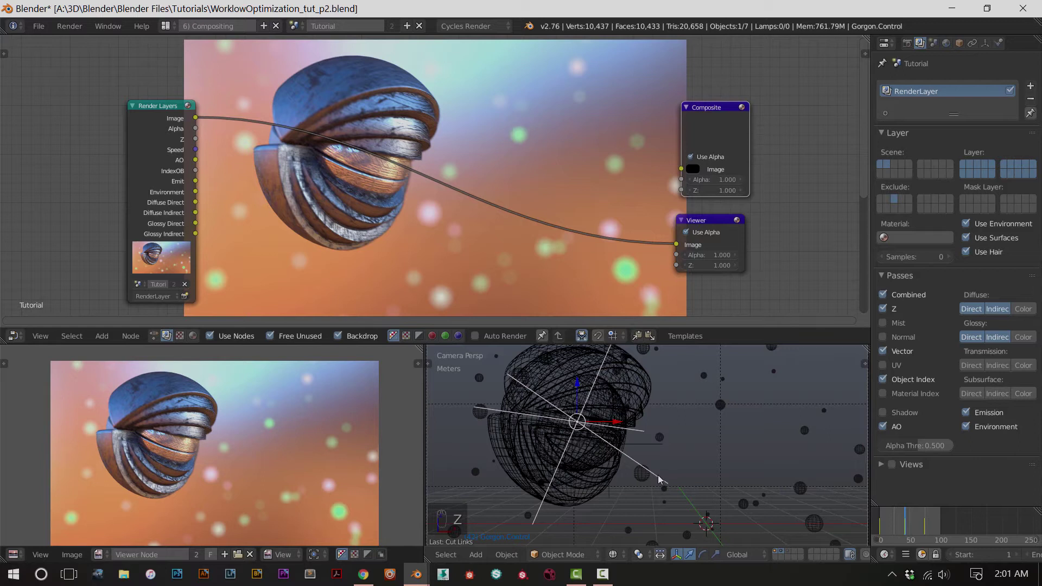
key("ctrl+s")
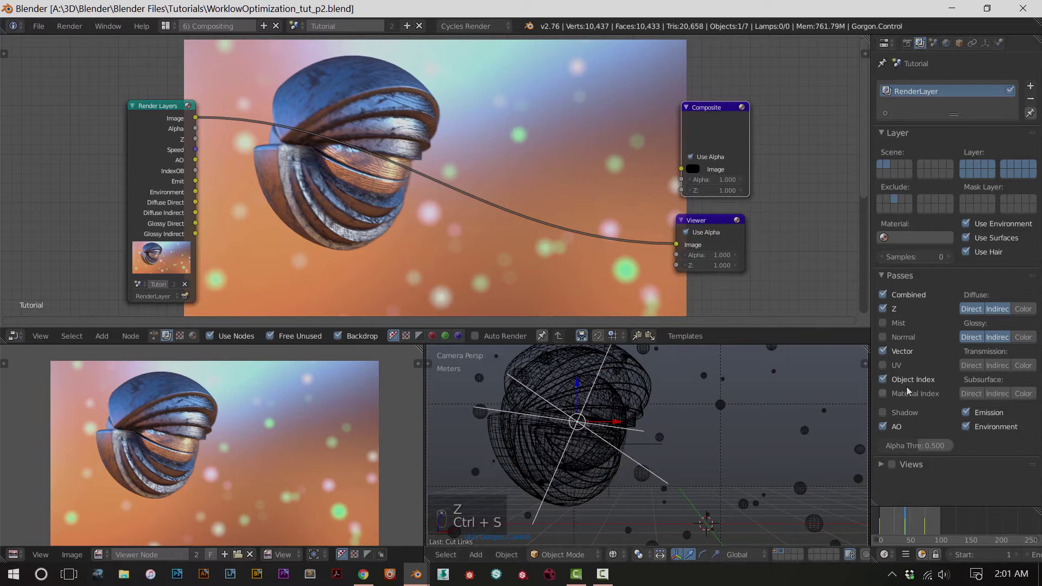
key("z")
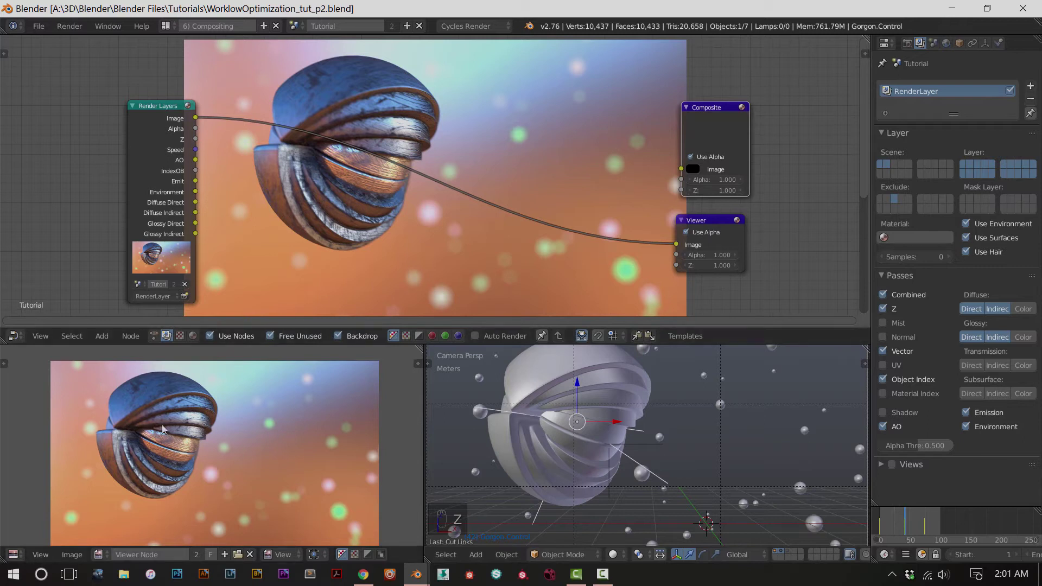
key("Home")
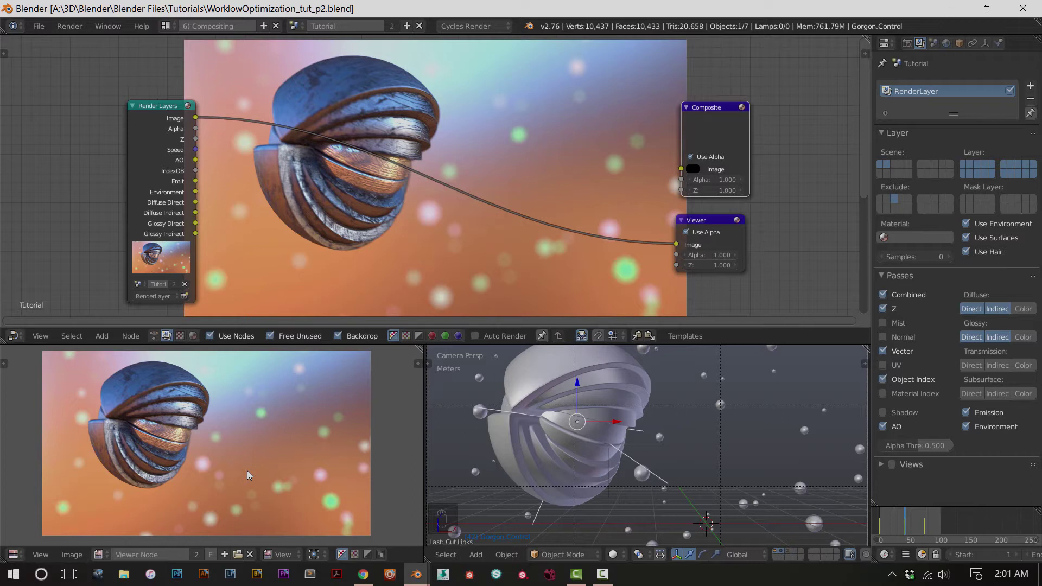
Toggle maximized areas back to normal, then expand the render layer settings to full window
key("shift+space")
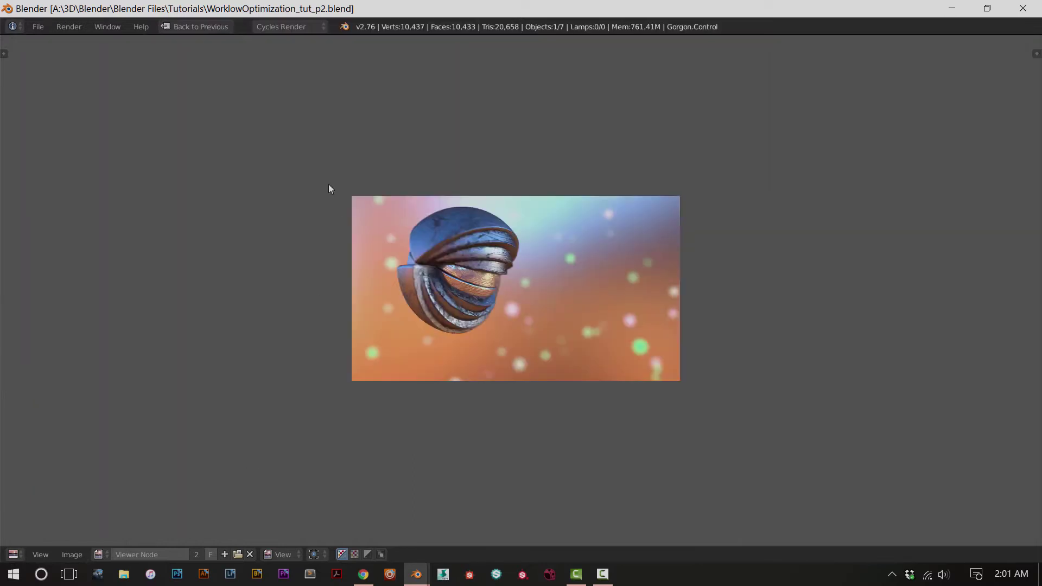
left_click(199, 26)
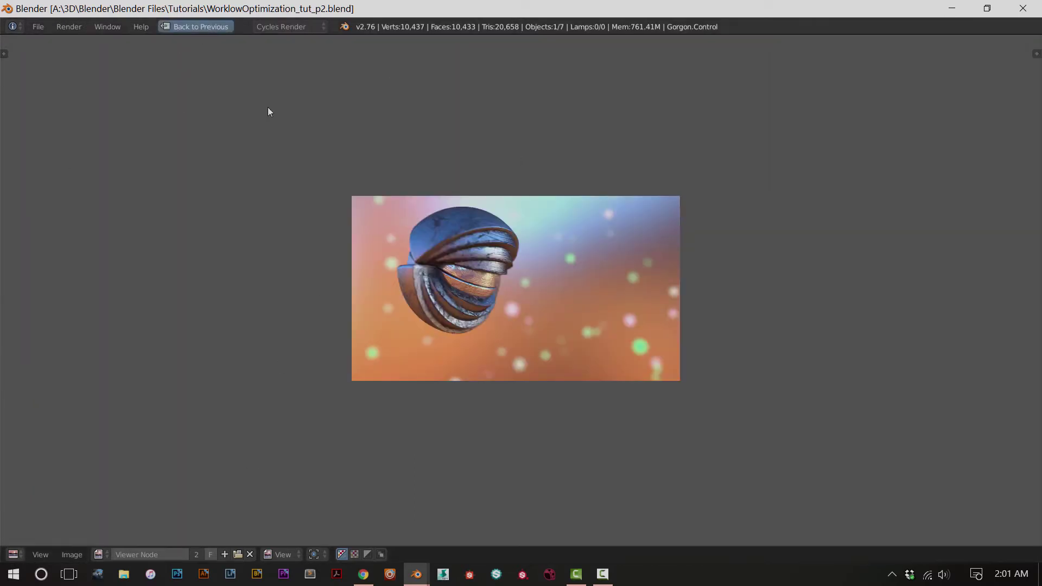
key("shift+space")
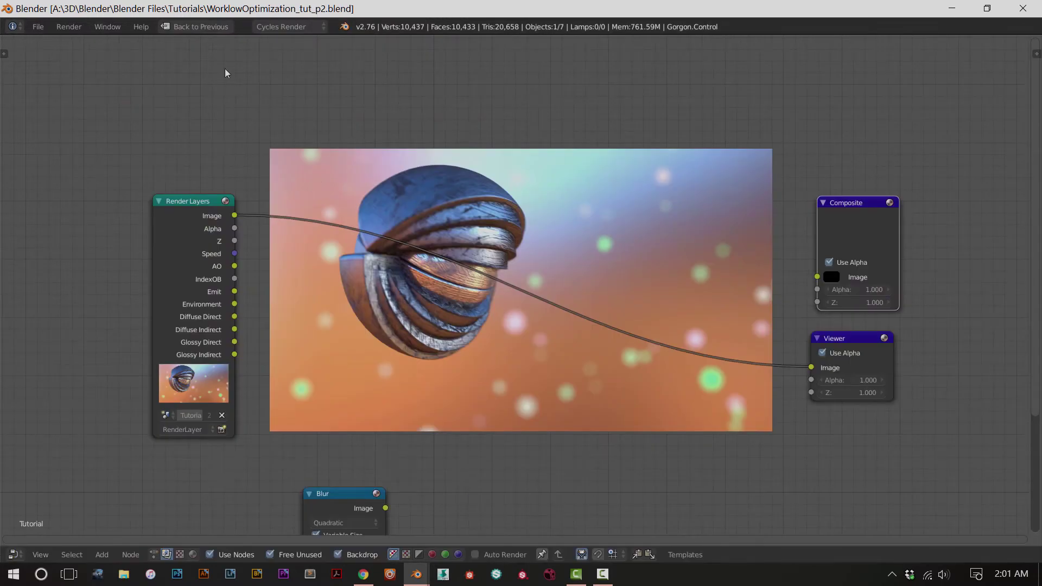
key("ctrl+Up")
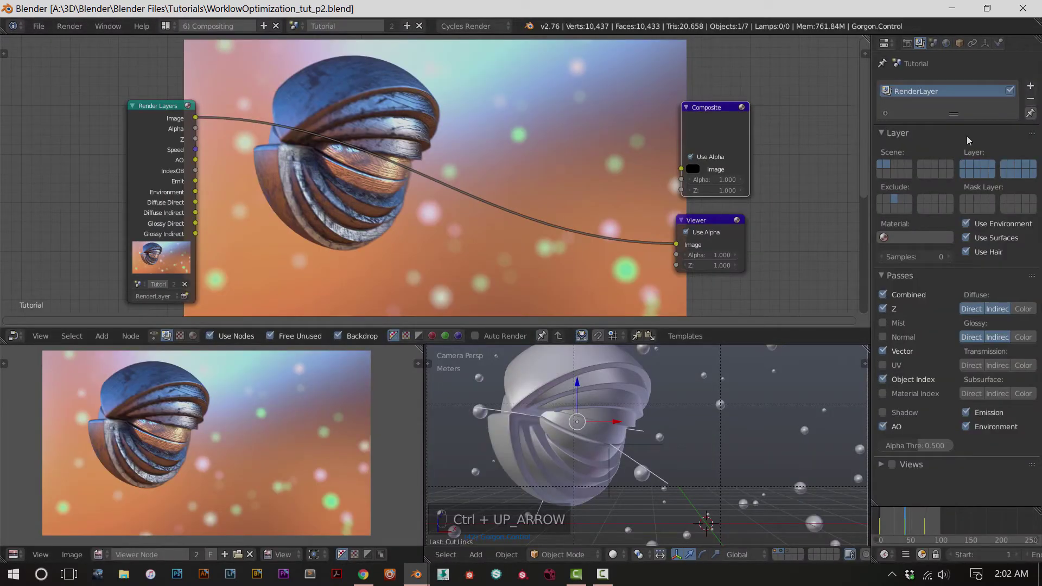
key("ctrl+Up")
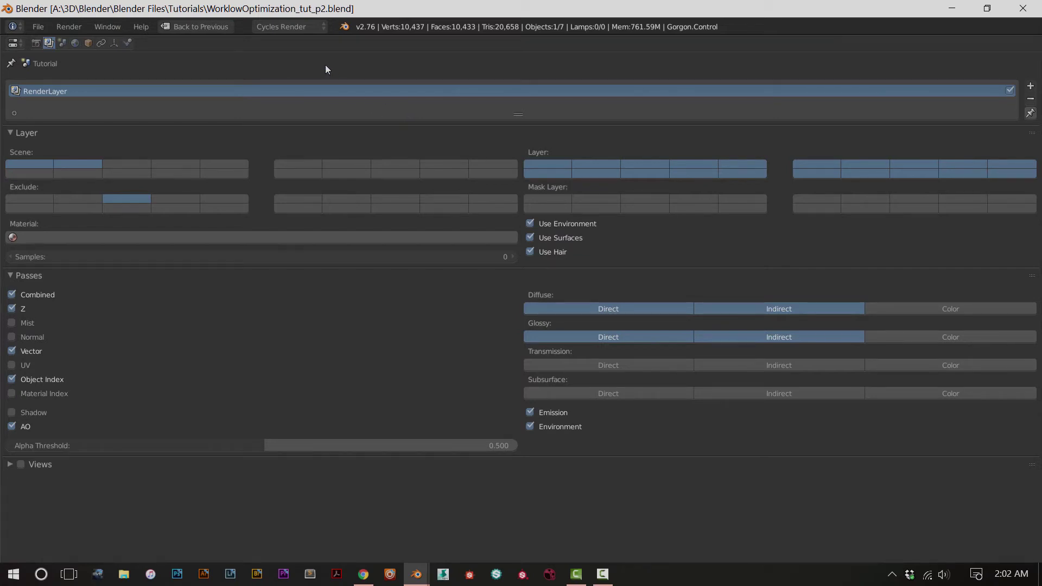
Return to the compositing layout and save over the existing blend file
left_click(213, 26)
key("ctrl+s")
left_click(340, 181)
Pan the node view and move the Blur node further to the right
scroll(353, 214, "down", 1)
middle_click_drag(347, 228, 435, 193)
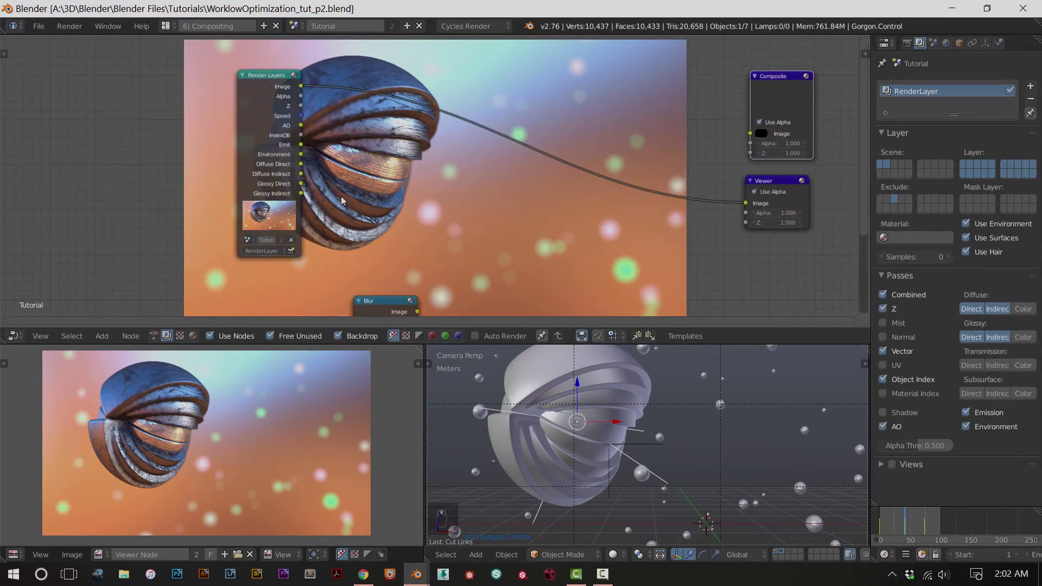
middle_click_drag(353, 217, 374, 189)
left_click_drag(405, 271, 500, 285)
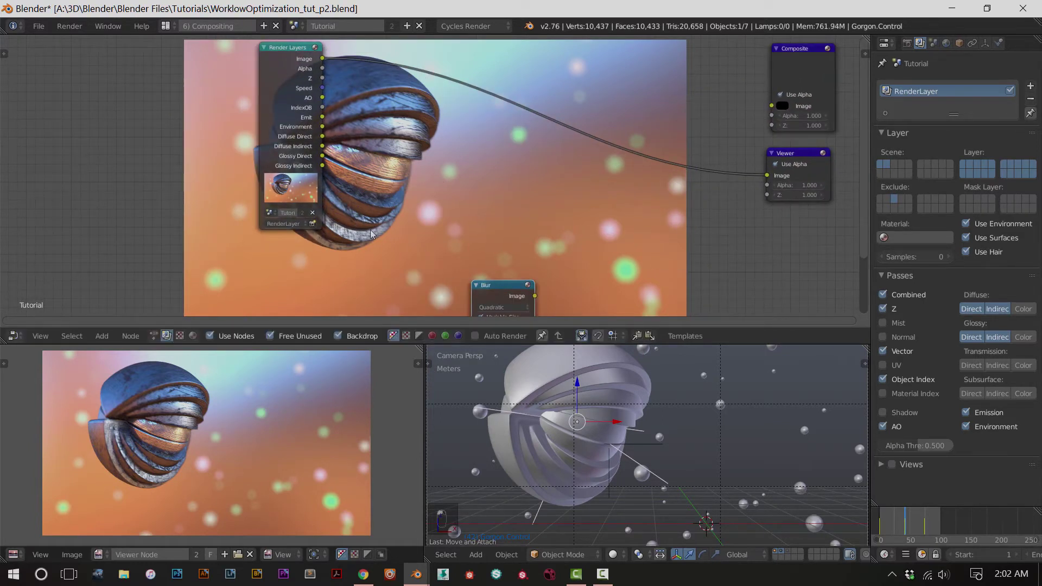
middle_click_drag(371, 233, 375, 247)
key("shift+a")
Add an Input > Image node beside Render Layers and open its file browser
mouse_move(369, 283)
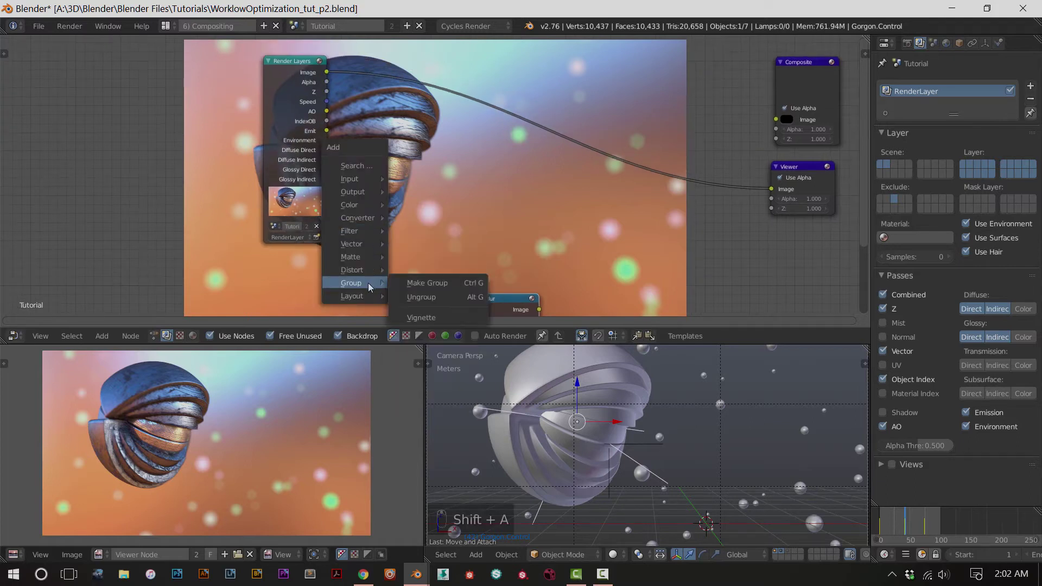
mouse_move(362, 184)
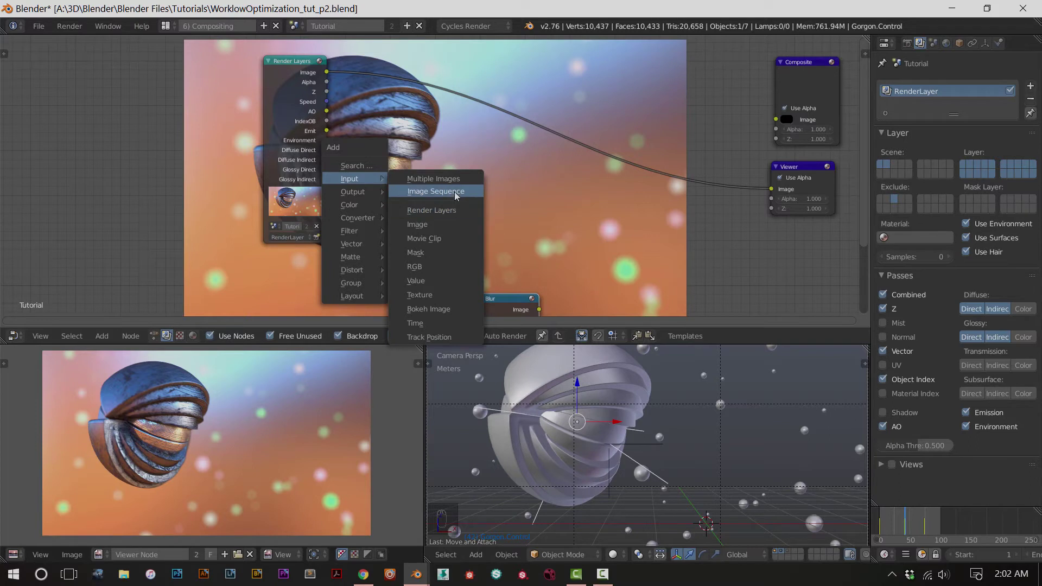
left_click(445, 222)
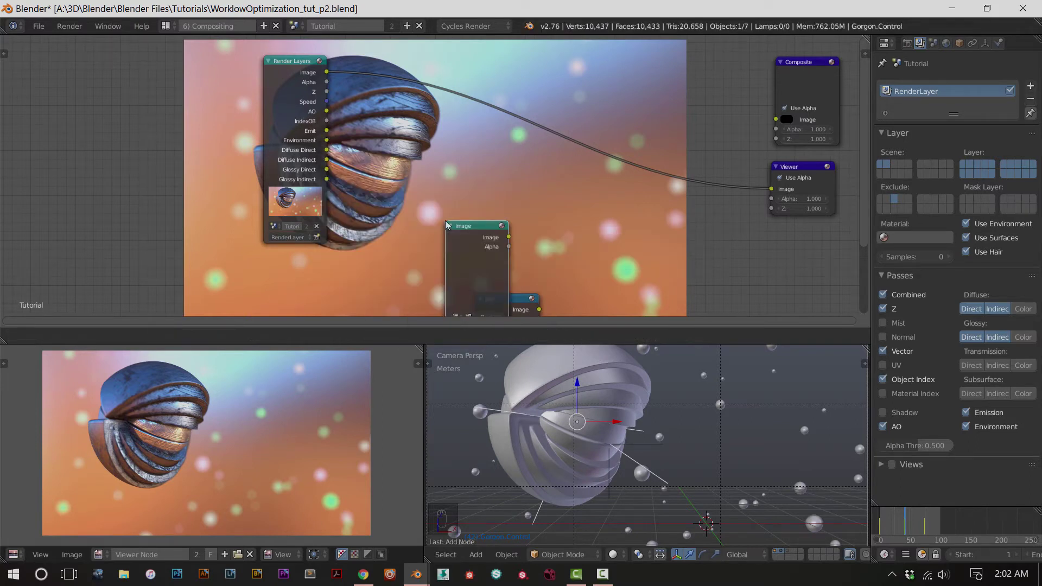
left_click(353, 179)
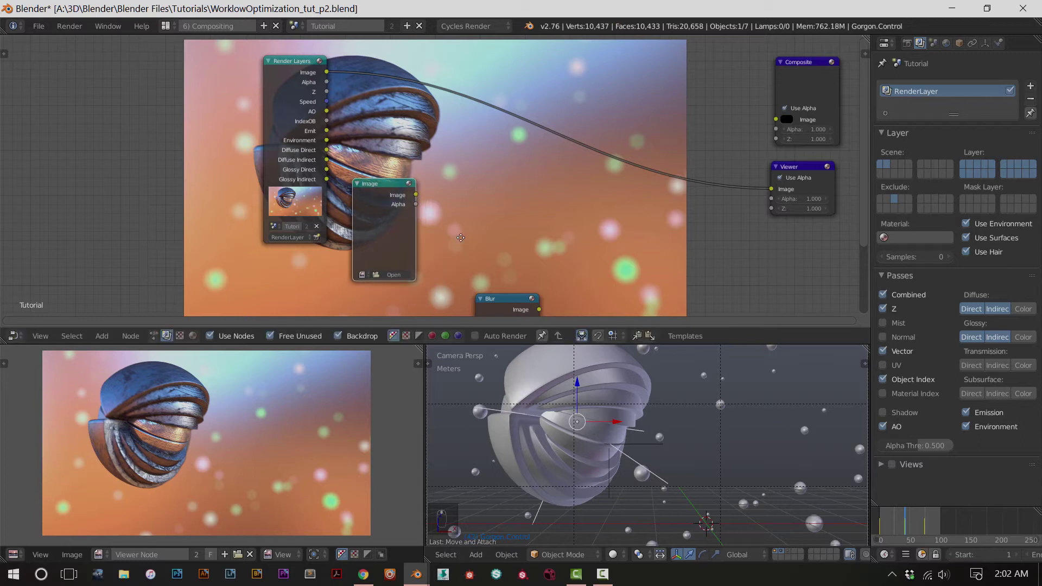
middle_click_drag(454, 246, 510, 182)
scroll(414, 233, "up", 1)
left_click(446, 211)
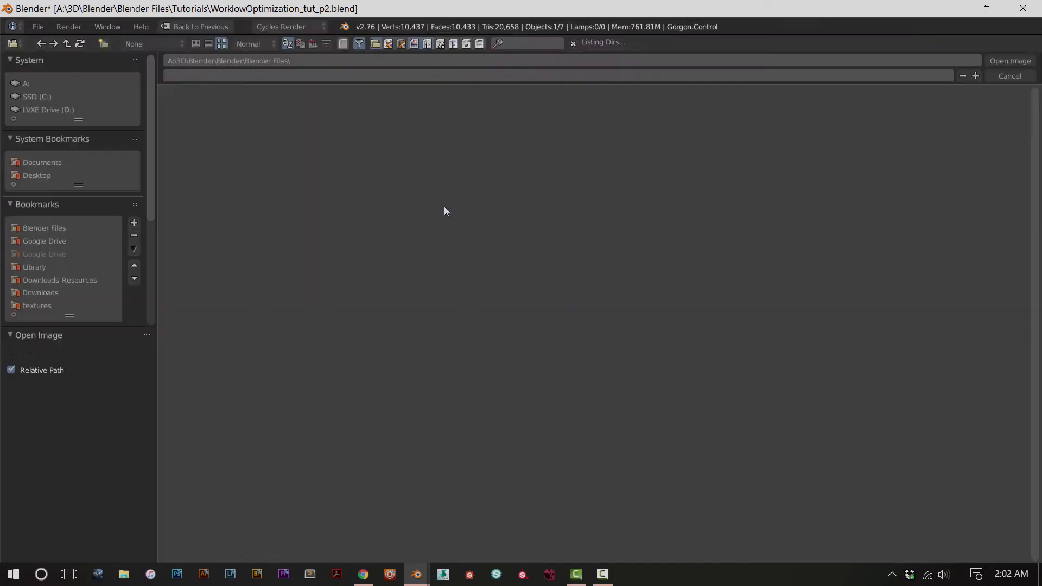
Load Part3_Test1.exr from the recent Lighting_Shading_Texturing_Series folder into the Image node
left_click(53, 242)
left_click(63, 267)
scroll(63, 269, "down", 4)
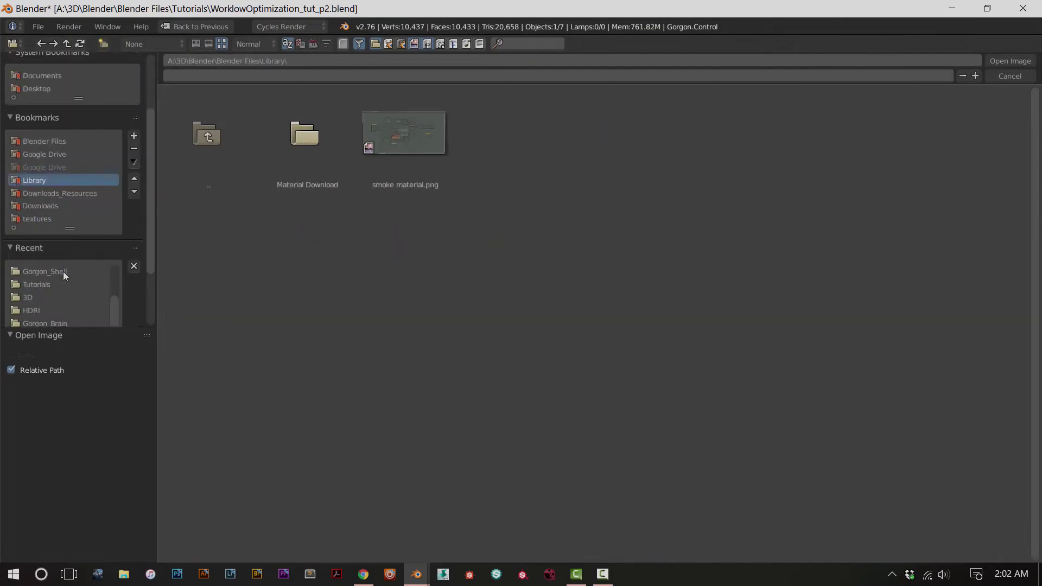
scroll(76, 292, "up", 3)
left_click(61, 271)
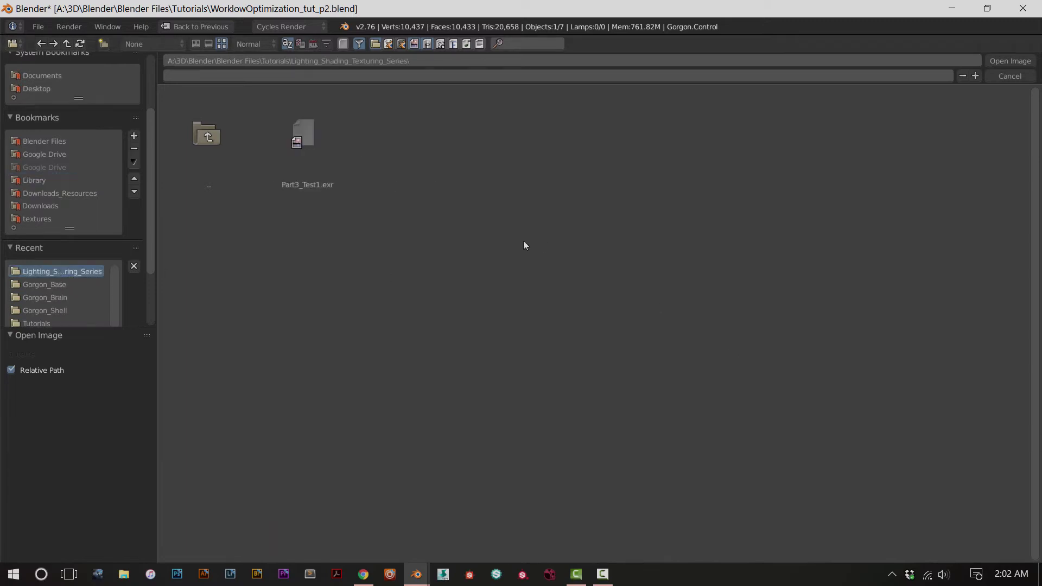
left_click(307, 184)
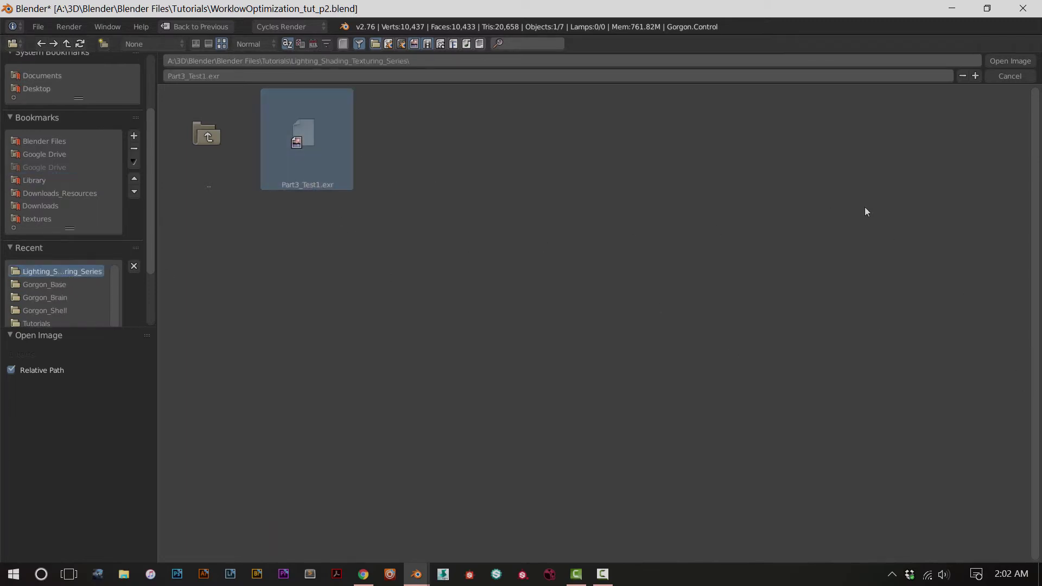
left_click(1003, 58)
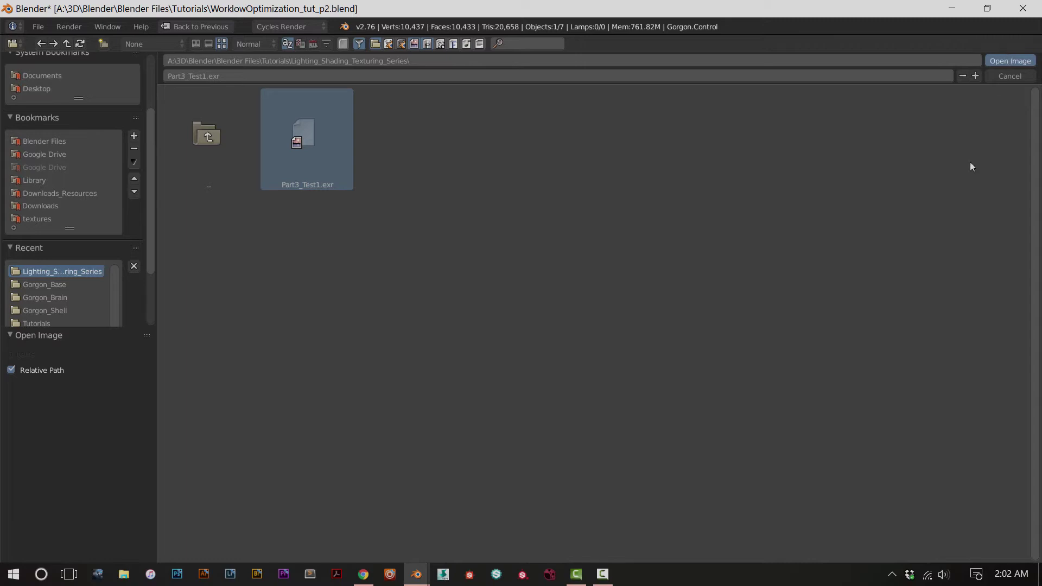
scroll(557, 247, "up", 2)
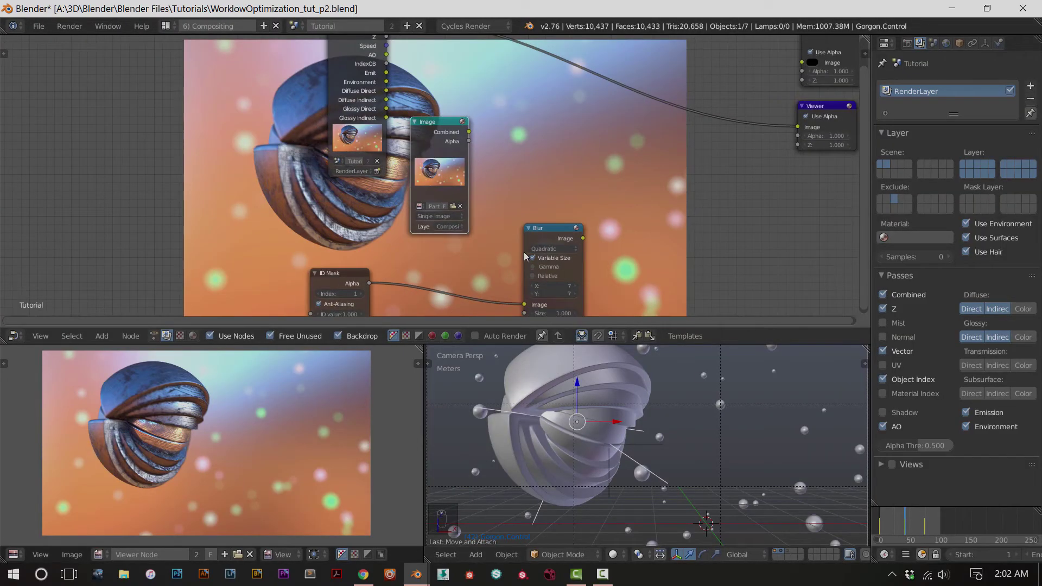
Place the Image node beside Render Layers and move Blur and ID Mask out of the way
left_click(455, 241)
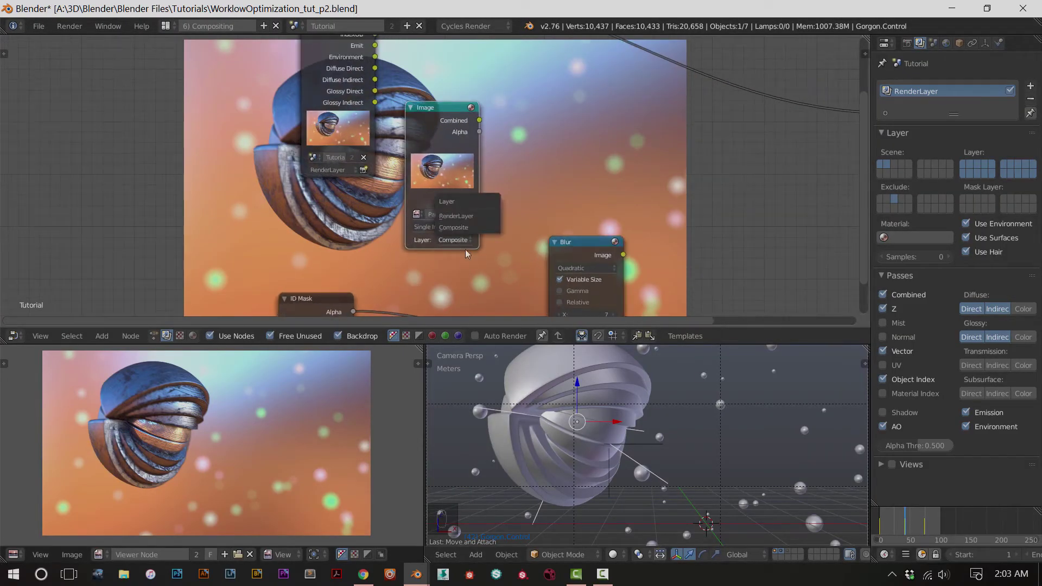
left_click(467, 251)
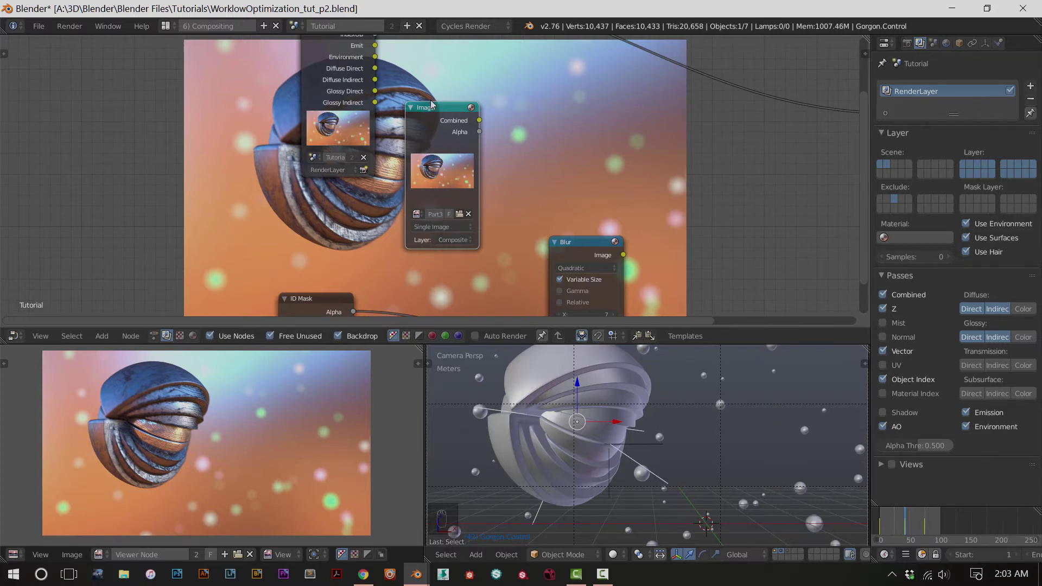
left_click_drag(434, 107, 340, 191)
scroll(390, 218, "down", 1)
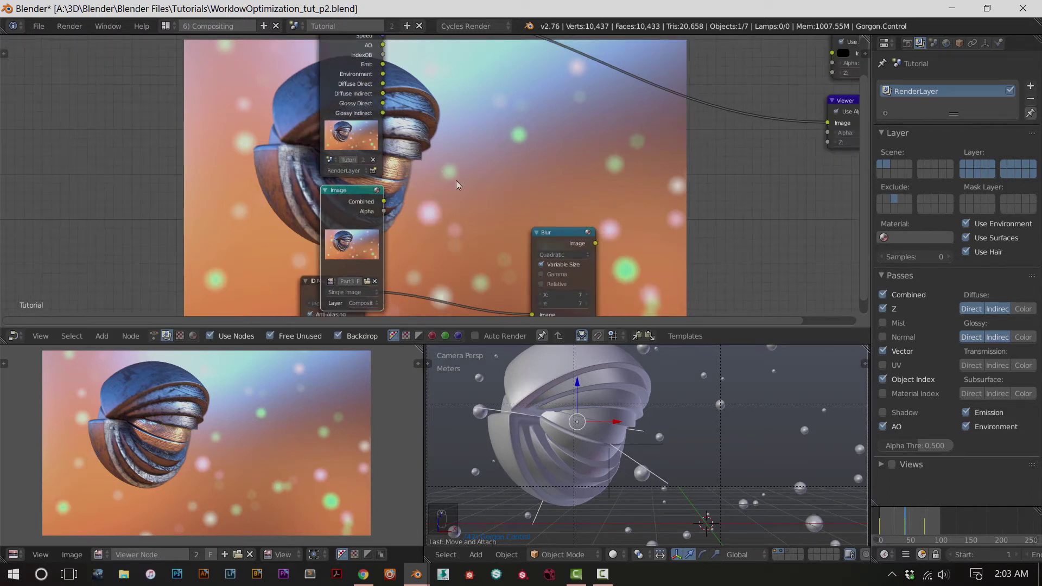
left_click(308, 289)
middle_click_drag(477, 225, 482, 161)
left_click_drag(555, 177, 722, 214)
left_click_drag(329, 230, 531, 284)
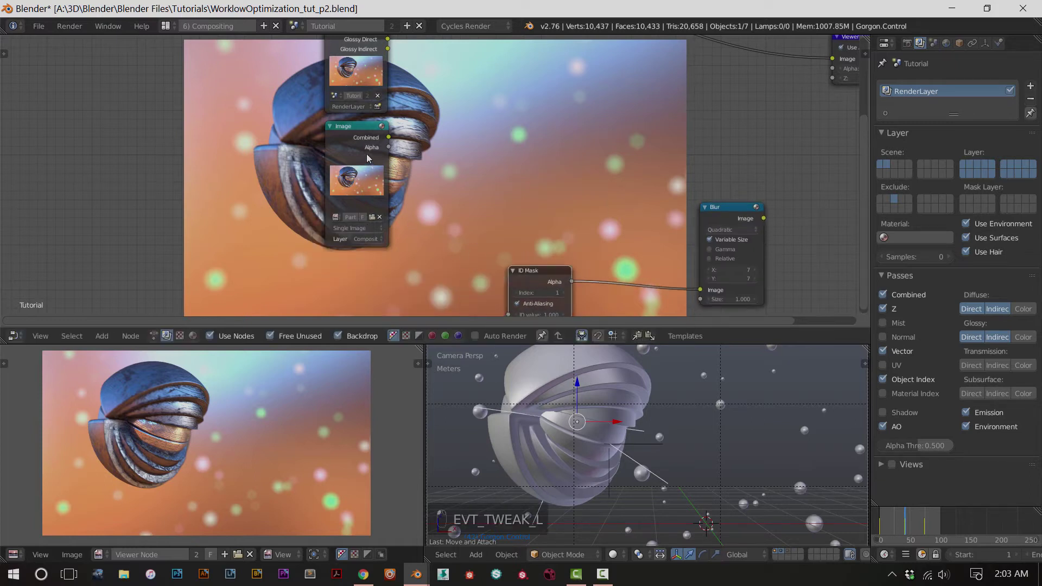
Set the Image node's layer to RenderLayer so its passes appear as outputs
left_click(366, 239)
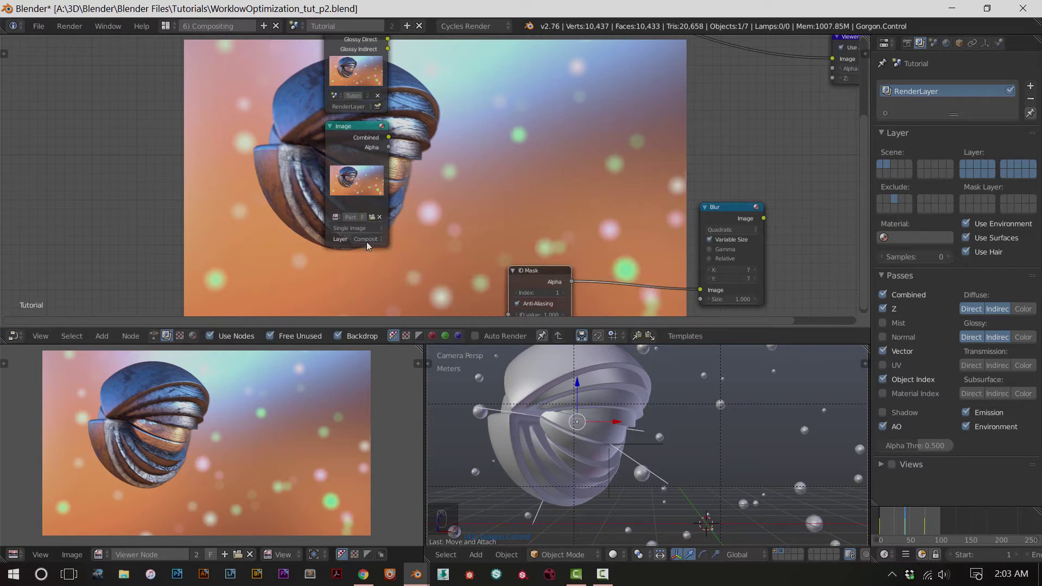
left_click(366, 242)
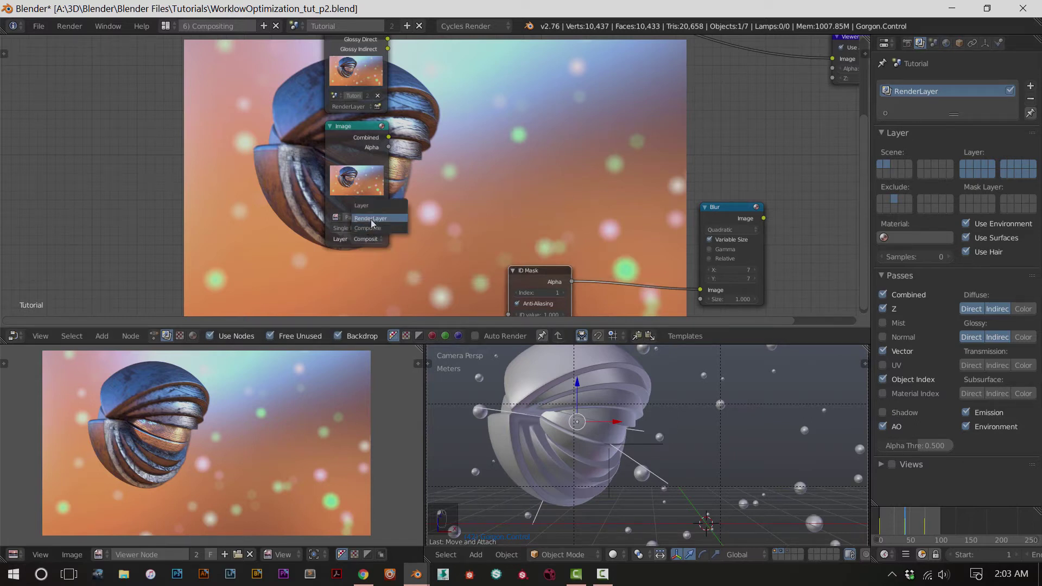
left_click(372, 220)
middle_click_drag(415, 224, 438, 265)
scroll(439, 270, "up", 2)
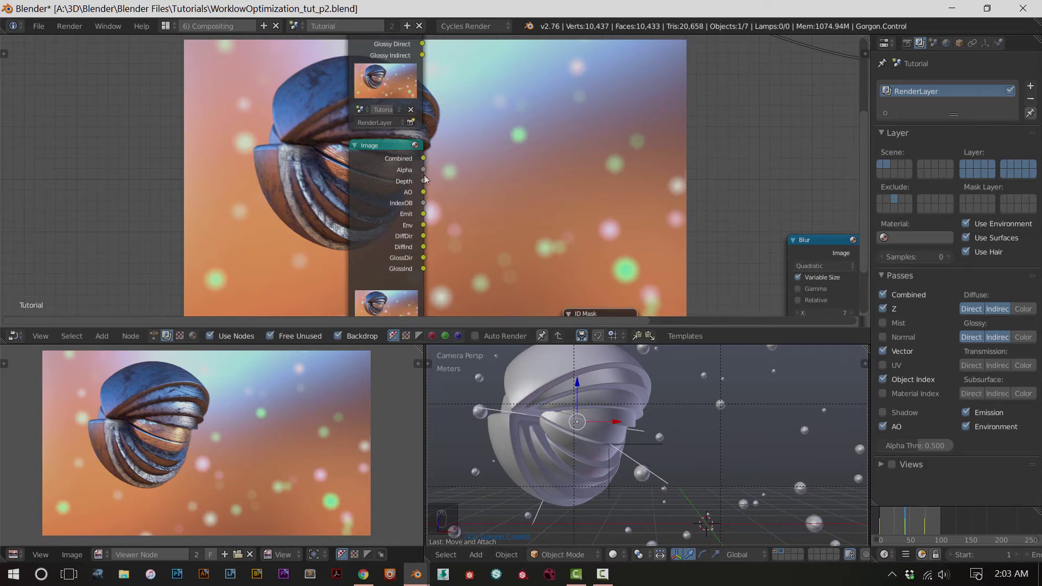
scroll(468, 191, "down", 1)
middle_click_drag(444, 70, 466, 212)
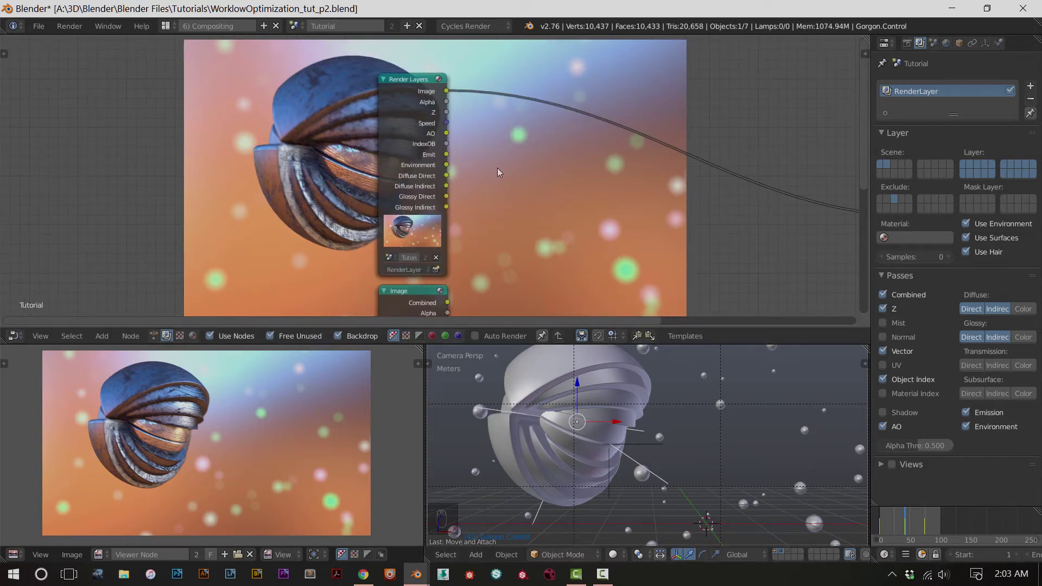
middle_click_drag(497, 168, 455, 48)
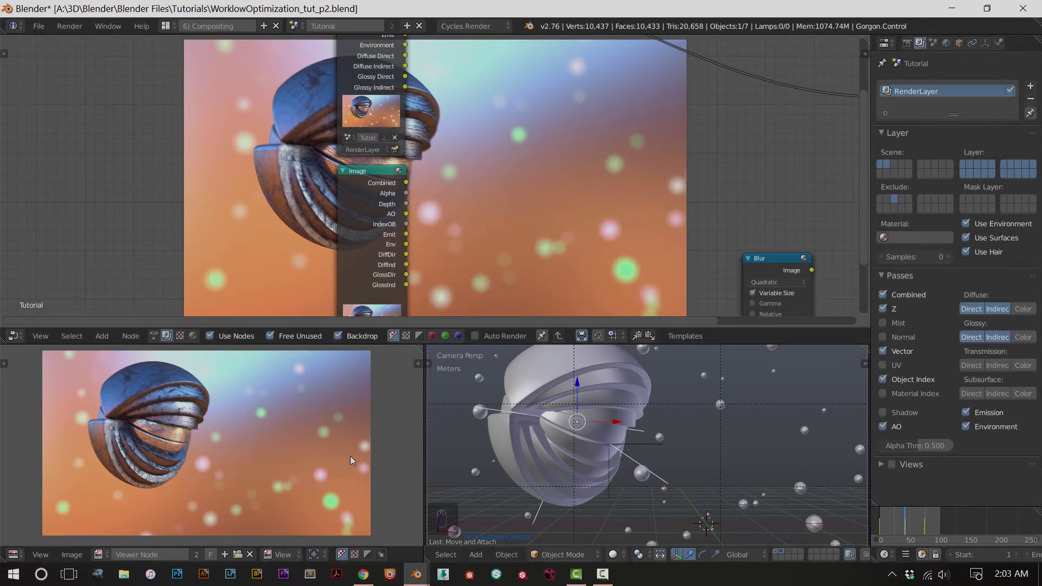
Move the Render Layers node left of the render, collapse it, and nudge it down
middle_click_drag(520, 207, 548, 268)
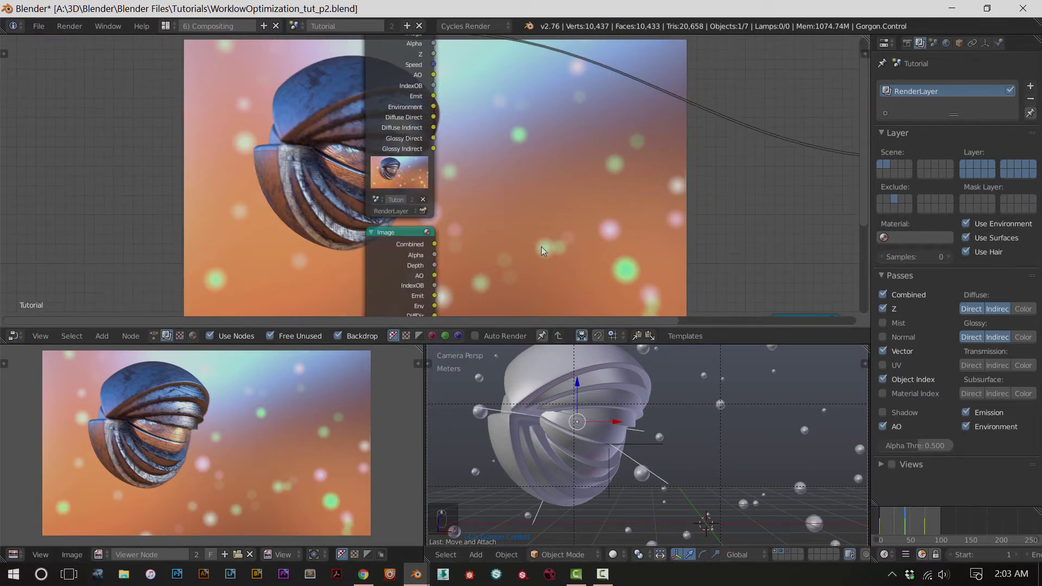
middle_click_drag(397, 87, 425, 161)
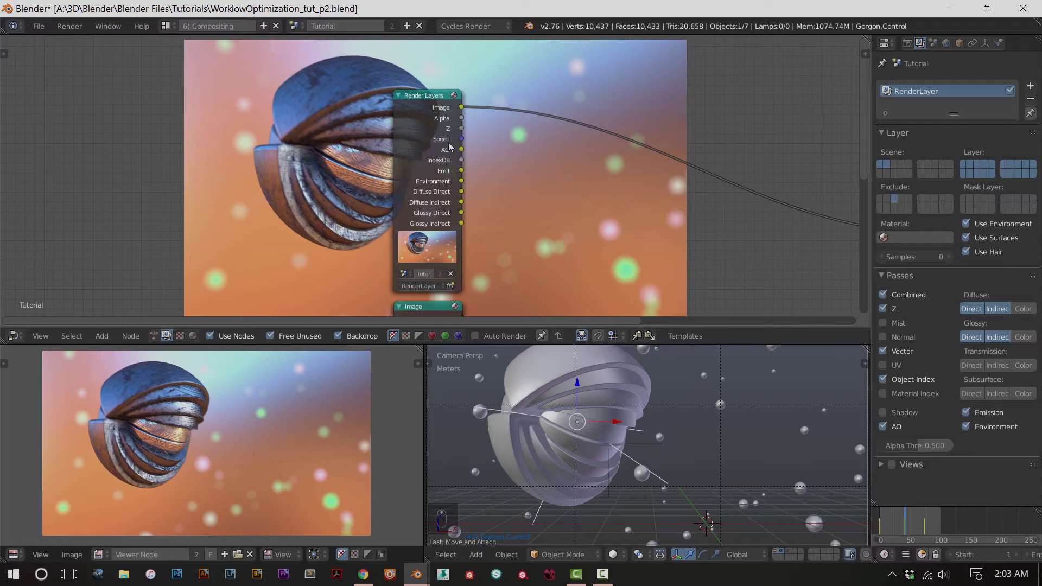
left_click(434, 138)
left_click_drag(425, 141, 240, 106)
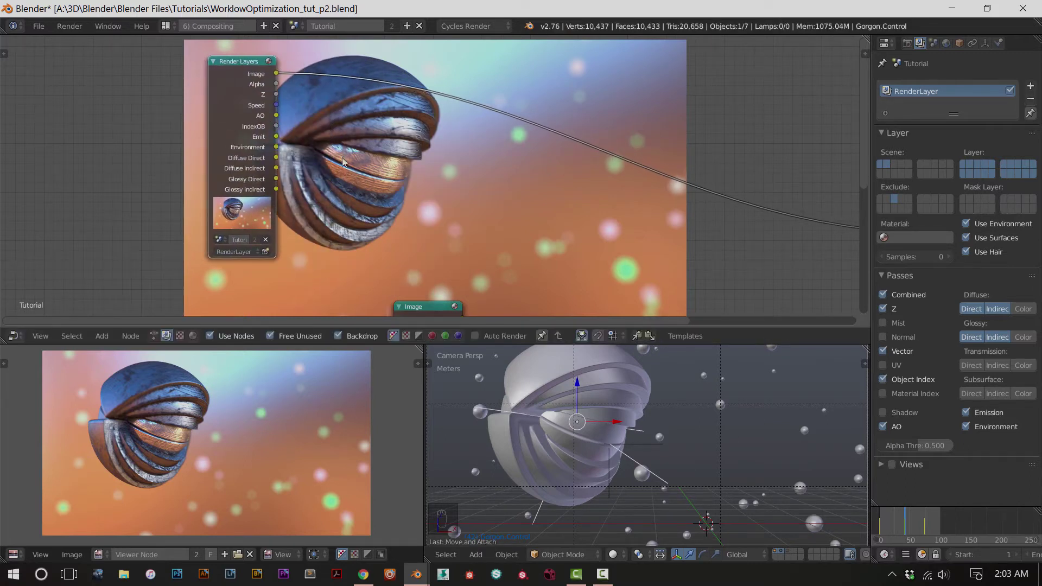
left_click(213, 61)
left_click_drag(225, 61, 229, 121)
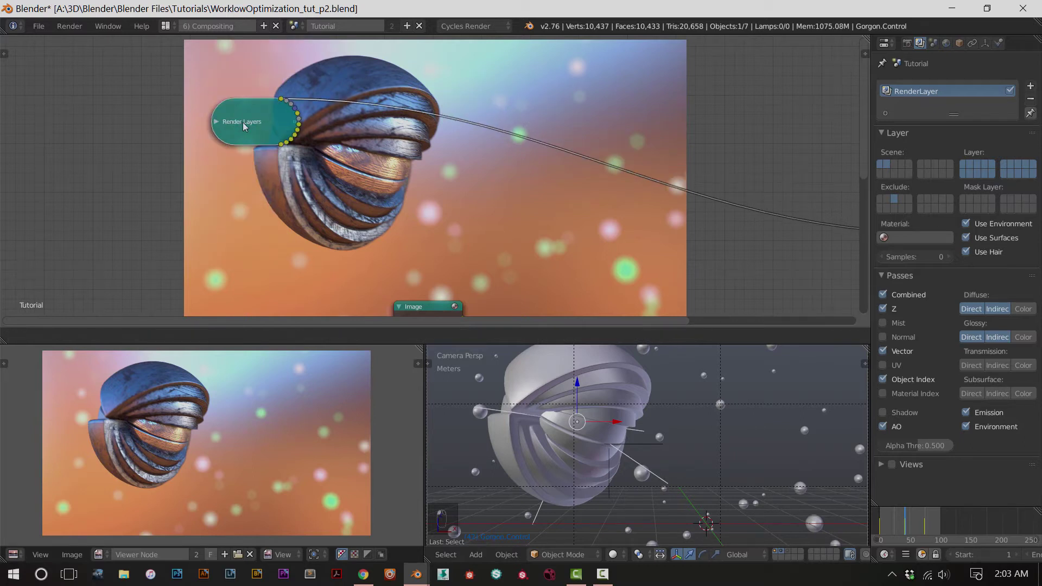
Drop the collapsed Render Layers node lower and to the left on the canvas
scroll(409, 227, "down", 2)
middle_click_drag(436, 175, 486, 86)
middle_click_drag(489, 175, 478, 230)
left_click_drag(331, 113, 339, 263)
middle_click_drag(465, 286, 418, 254)
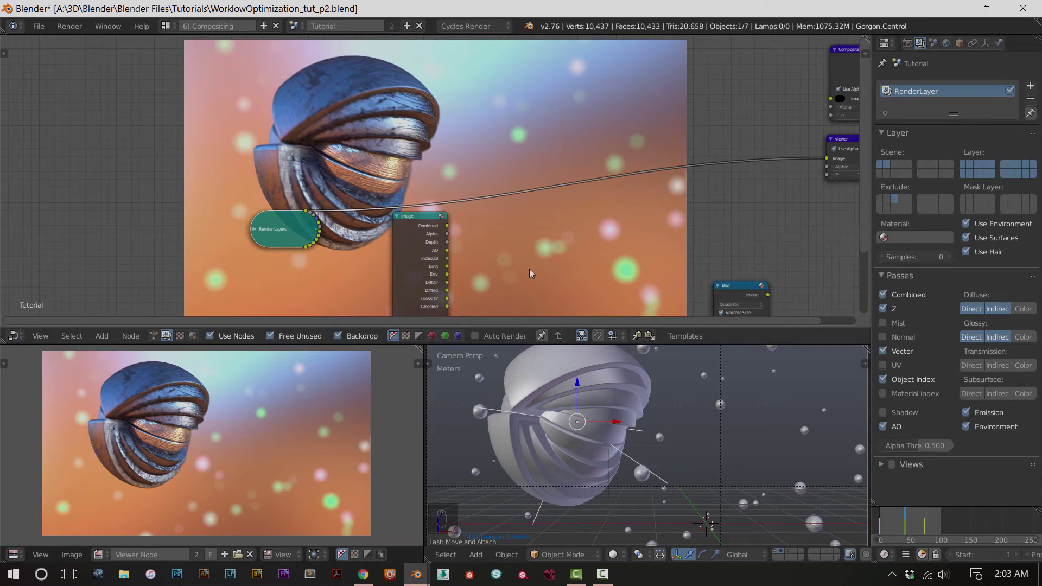
Preview the Image node's passes, including Depth, in the Viewer, ending back on Combined
scroll(521, 285, "up", 1)
middle_click_drag(506, 285, 476, 237)
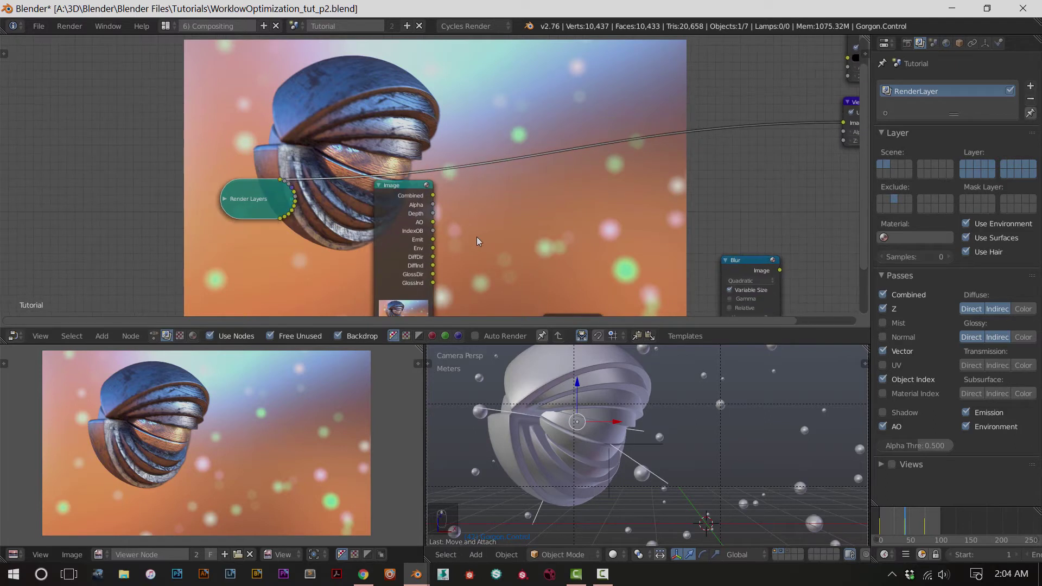
left_click(401, 213, "ctrl+shift")
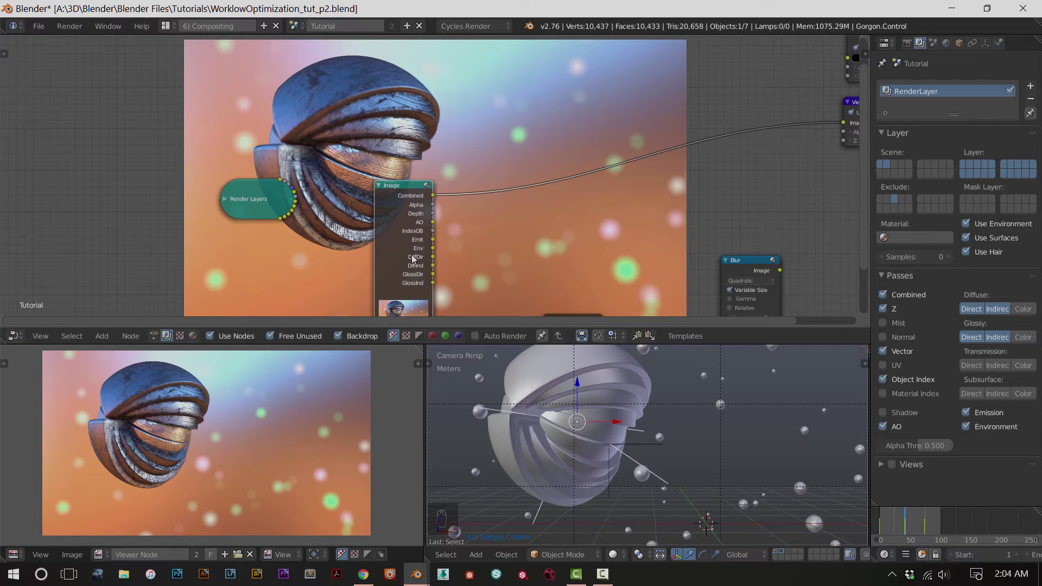
left_click(402, 238, "ctrl+shift")
left_click(402, 204, "ctrl+shift")
left_click(401, 204, "ctrl+shift")
left_click(402, 205, "ctrl+shift")
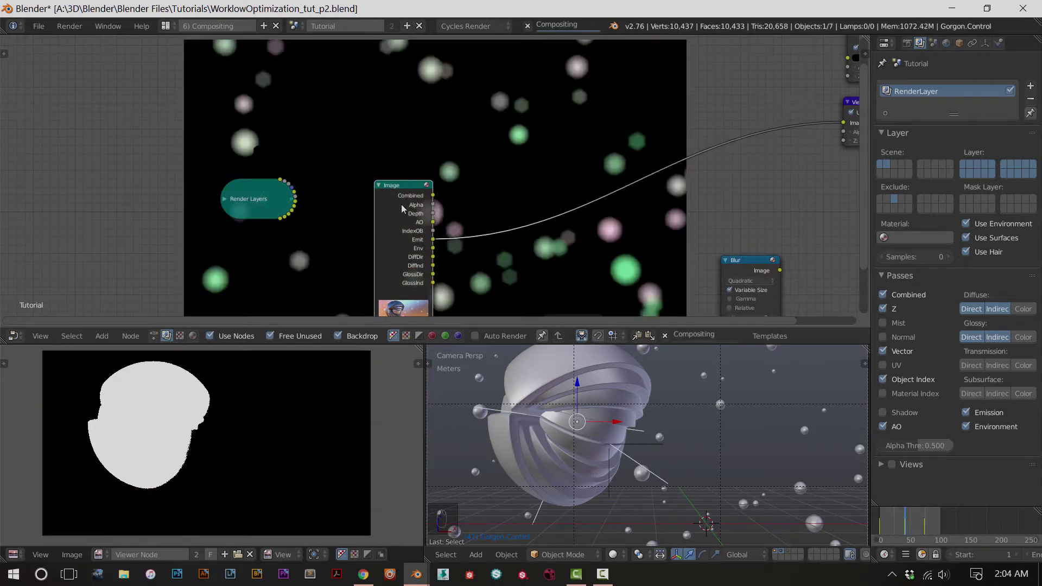
left_click(401, 205, "ctrl+shift")
double_click(401, 205, "ctrl+shift")
left_click(400, 204, "ctrl+shift")
left_click(399, 205, "ctrl+shift")
left_click(398, 205, "ctrl+shift")
Place the Image node toward the top left, above Render Layers
left_click_drag(396, 209, 255, 18)
middle_click_drag(433, 82, 534, 179)
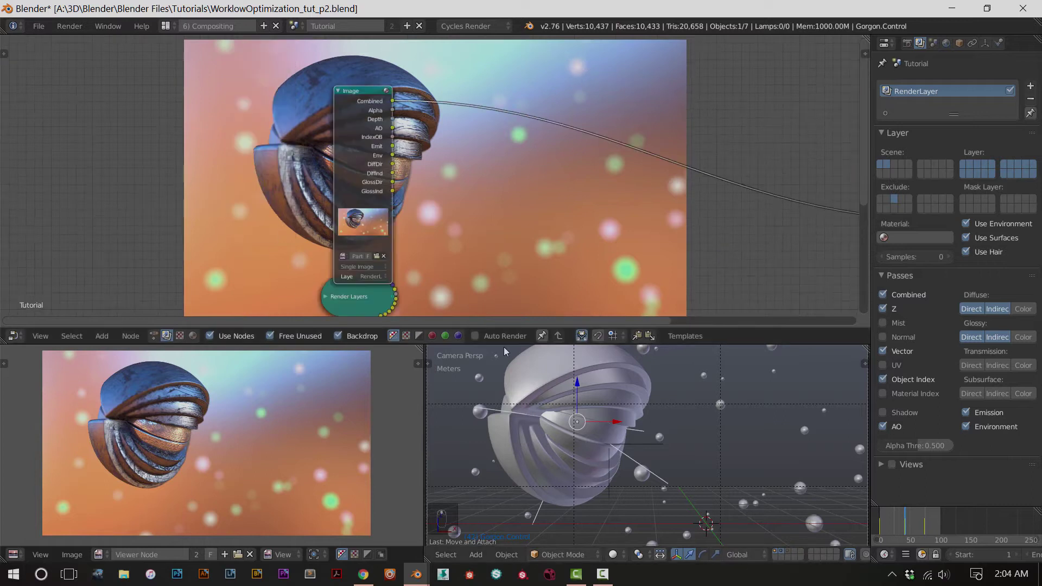
left_click_drag(358, 166, 339, 139)
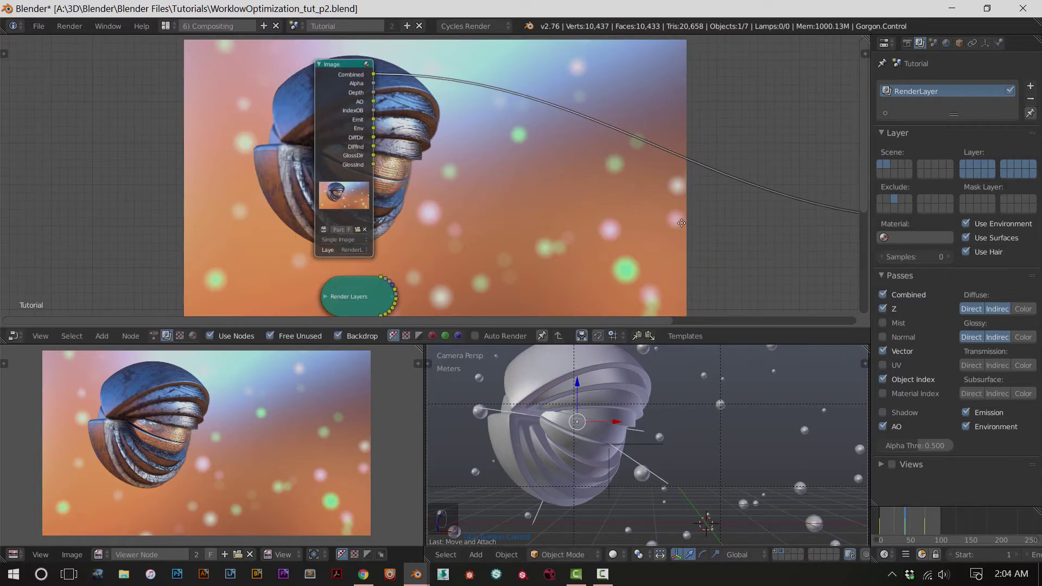
middle_click_drag(856, 155, 842, 154)
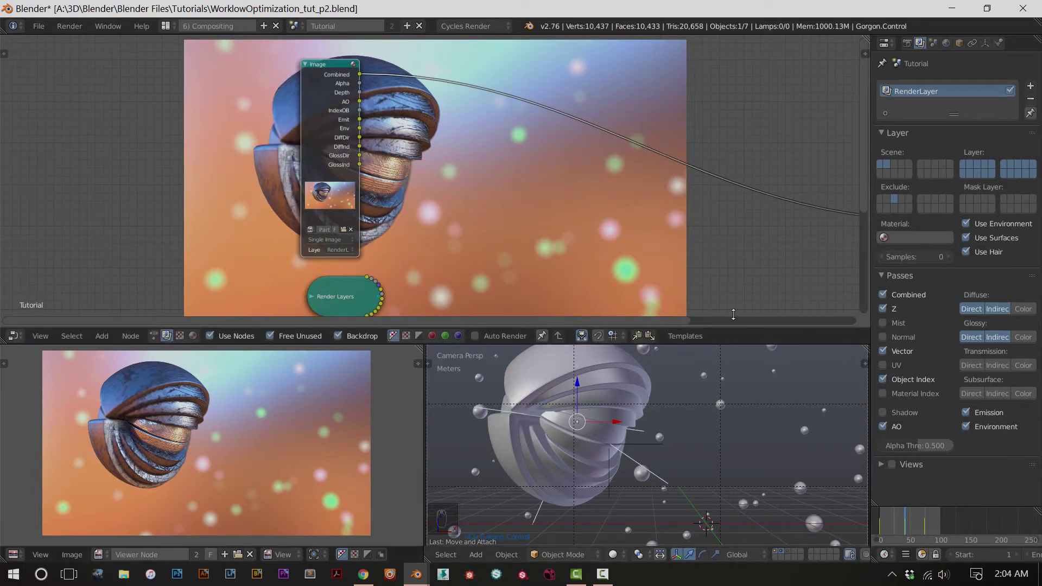
In Scene properties, collapse Gravity, Units, Simplify and other panels, then expand Color Management
left_click(933, 48)
scroll(998, 299, "down", 5)
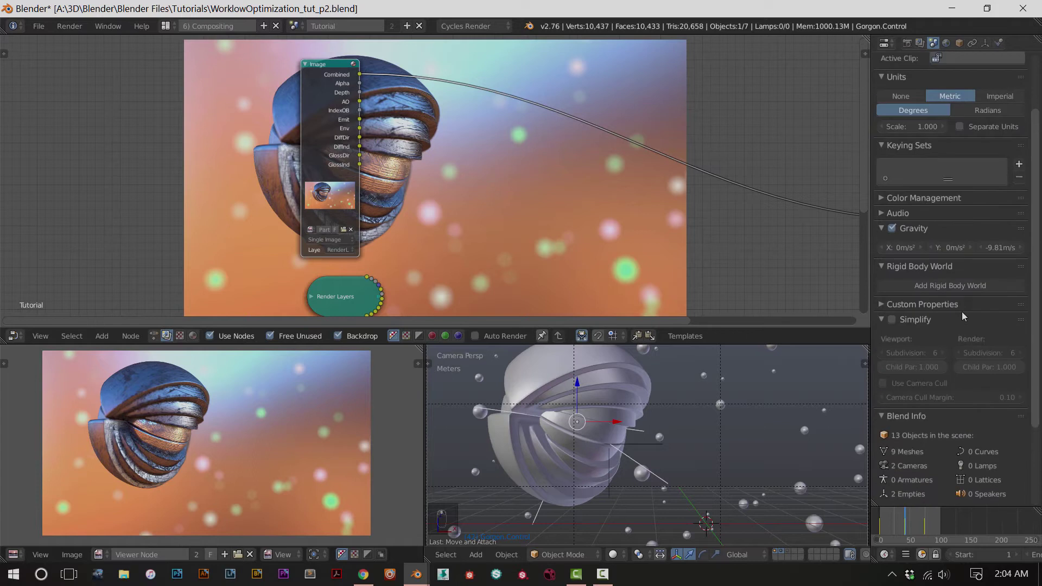
scroll(963, 315, "up", 4)
left_click(884, 303)
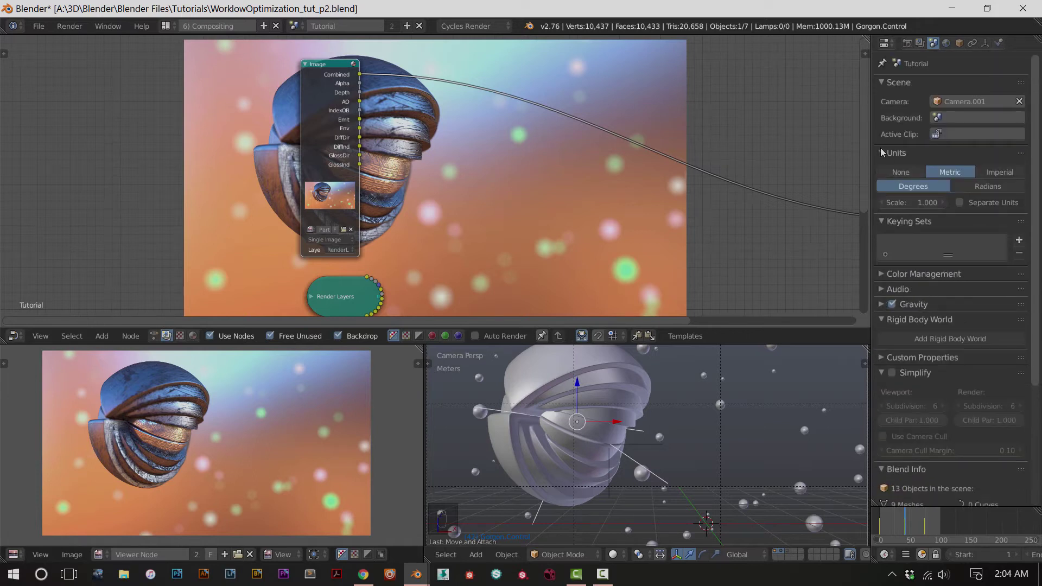
left_click(881, 152)
left_click(881, 84)
left_click(881, 115)
left_click(882, 174)
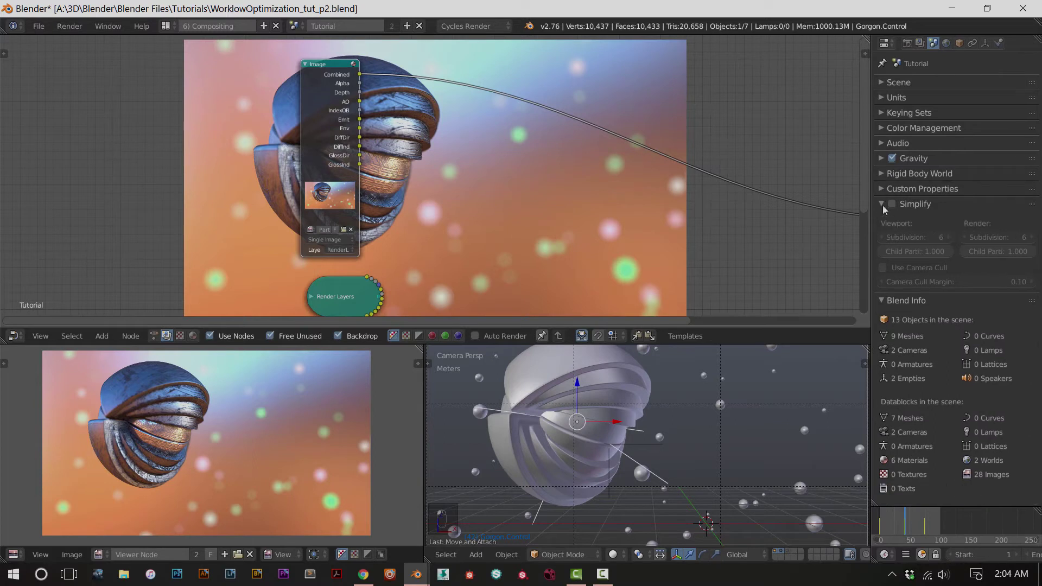
left_click(883, 205)
left_click(883, 218)
left_click(881, 131)
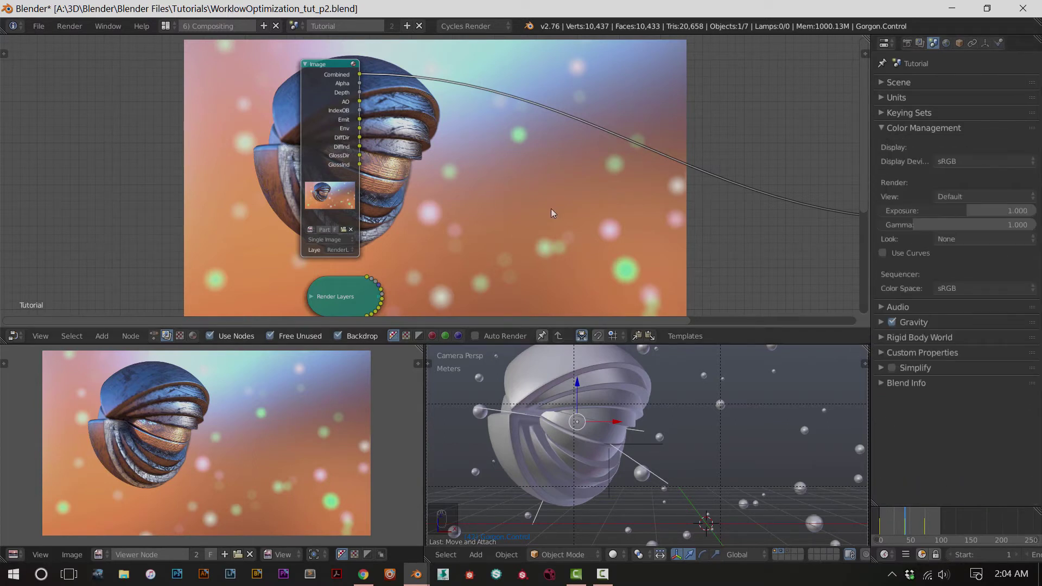
Save WorklowOptimization_tut_p2.blend with Ctrl+S
key("ctrl+s")
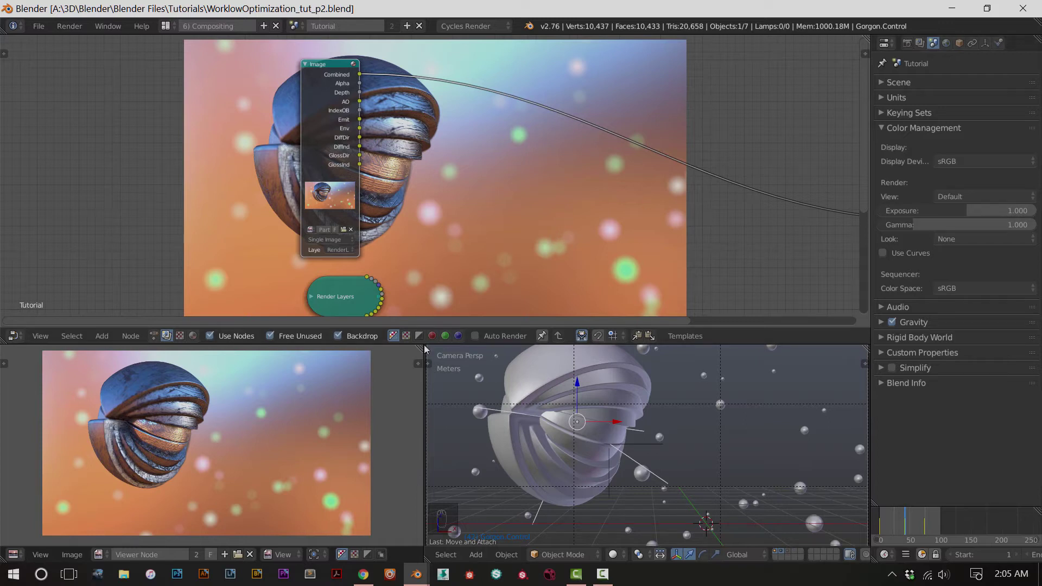
Enlarge the render preview and check the Display Device options, keeping sRGB
scroll(275, 432, "up", 3)
middle_click_drag(275, 432, 292, 445)
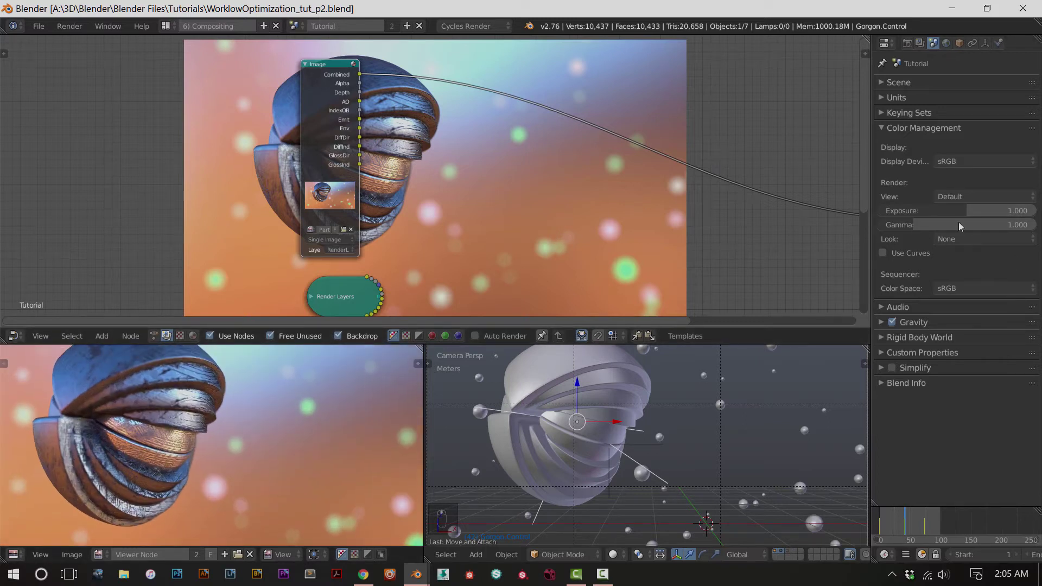
left_click(963, 165)
left_click(956, 178)
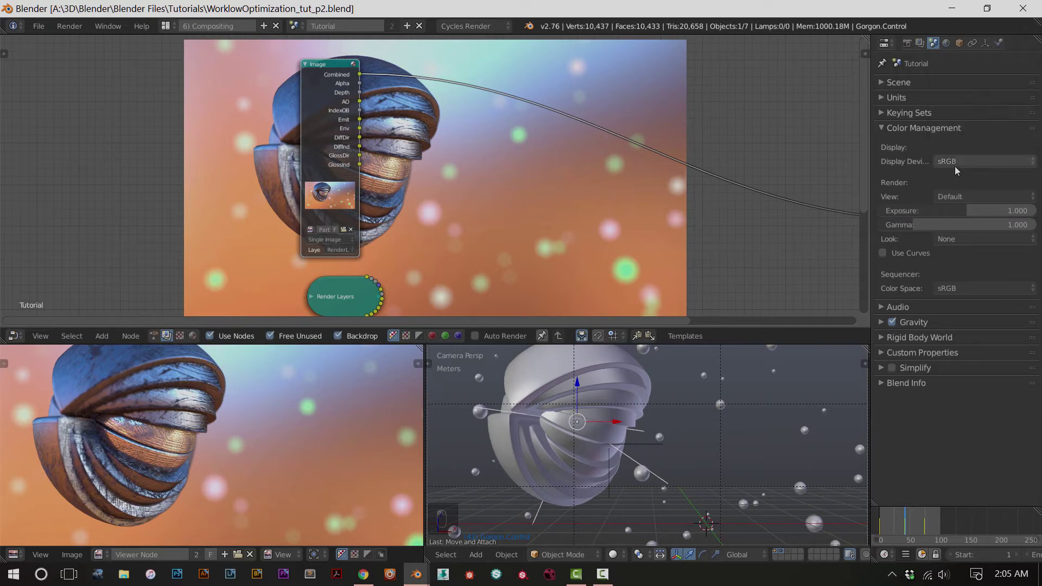
left_click(953, 164)
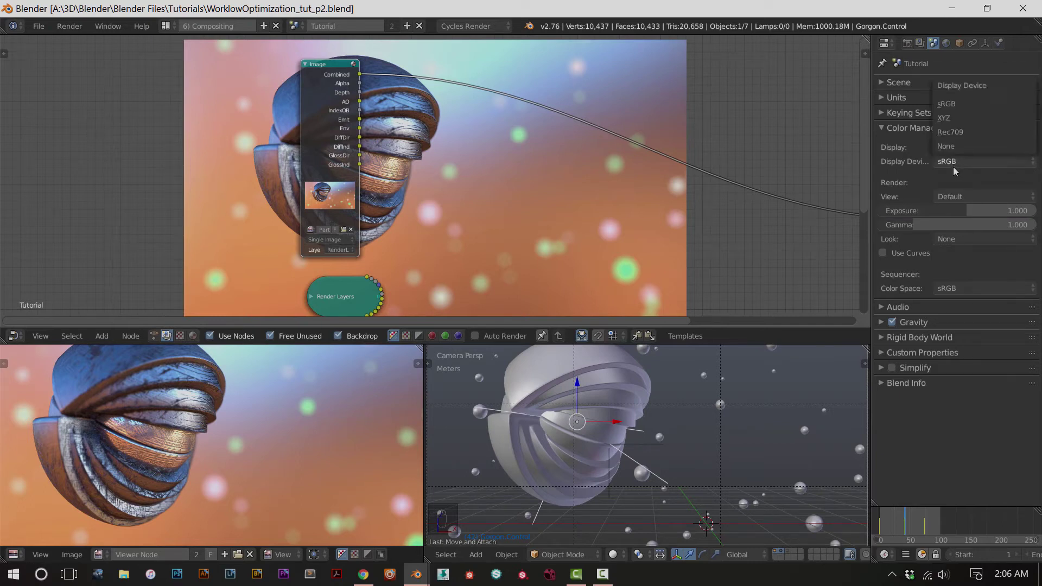
left_click(952, 169)
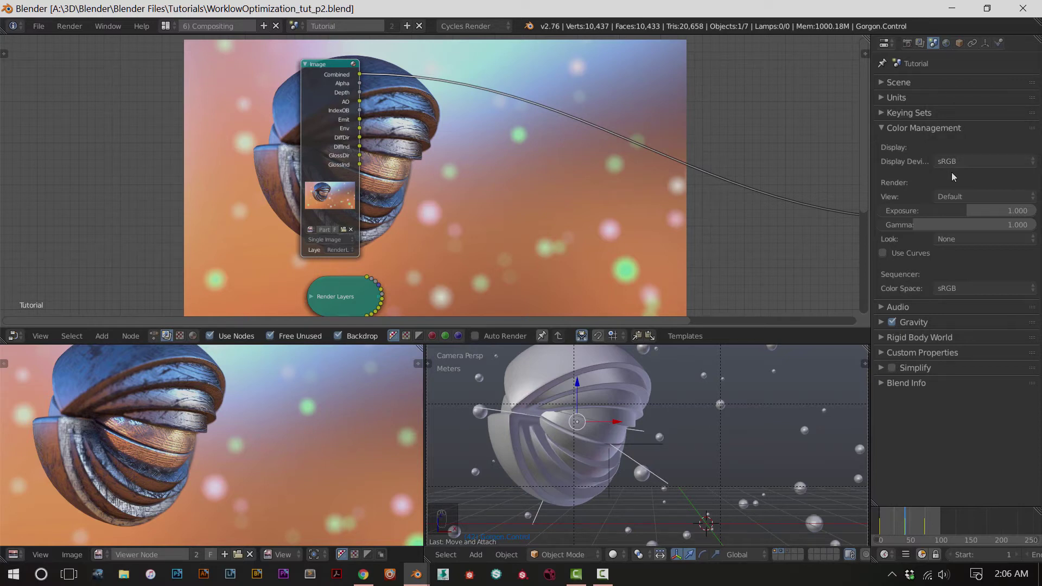
left_click(978, 168)
left_click(979, 175)
Show the View transform options: Default, Log, Raw, Film and RRT
left_click(959, 191)
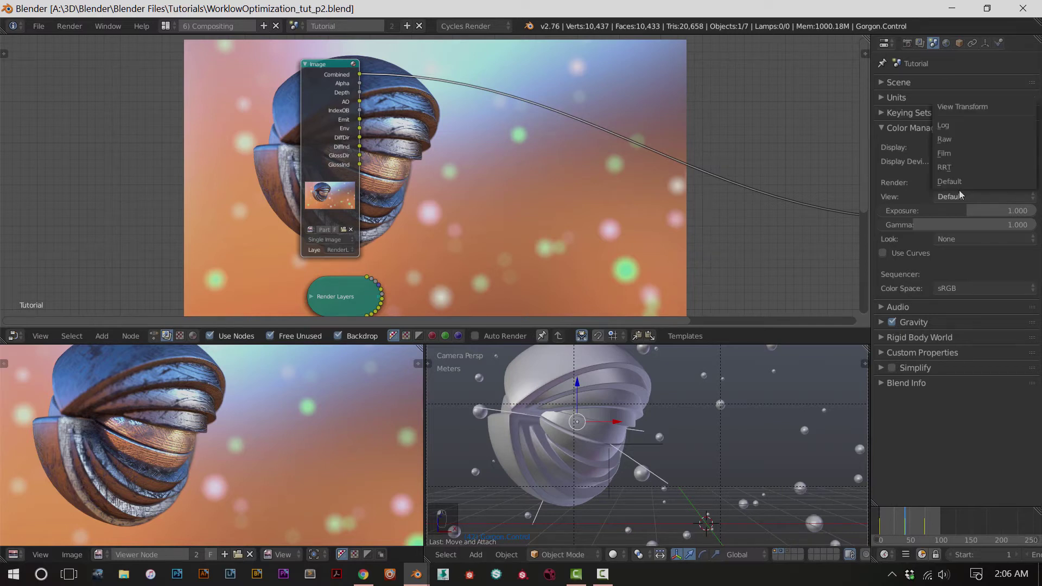
left_click(959, 190)
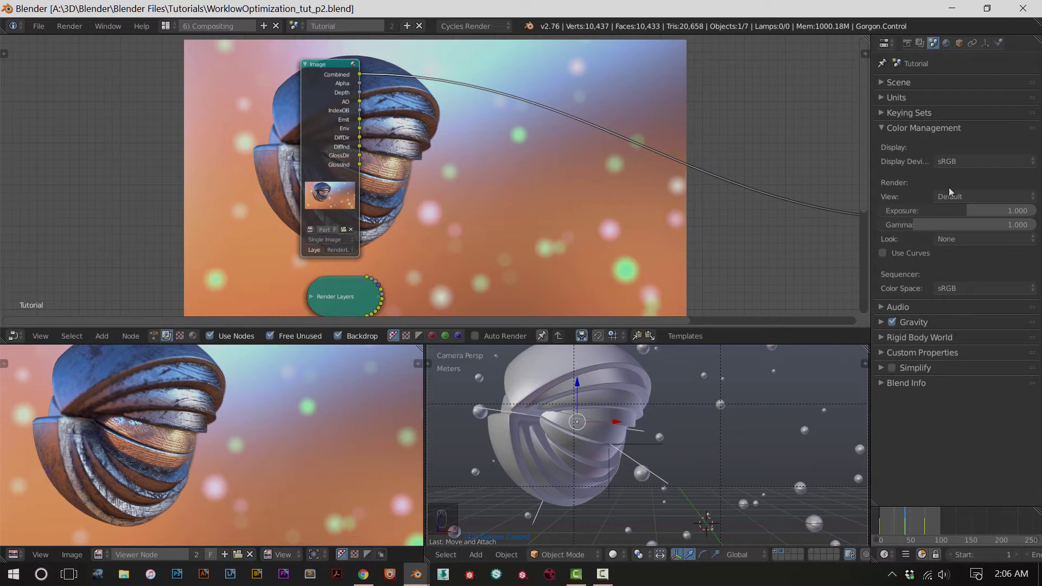
left_click(955, 191)
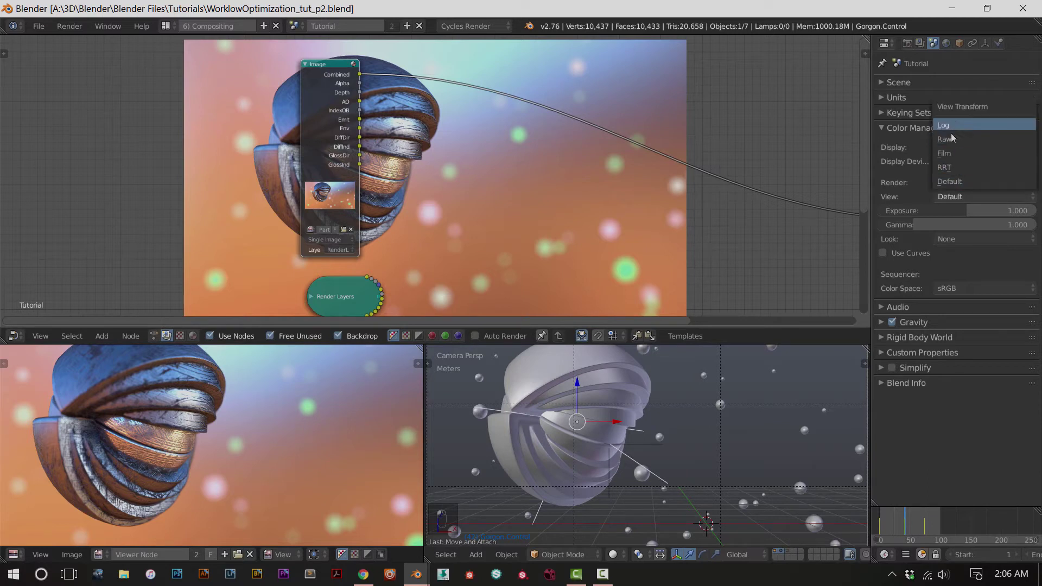
Try the RRT, Film, Raw, Log and Default view transforms, finally applying Film
left_click(950, 167)
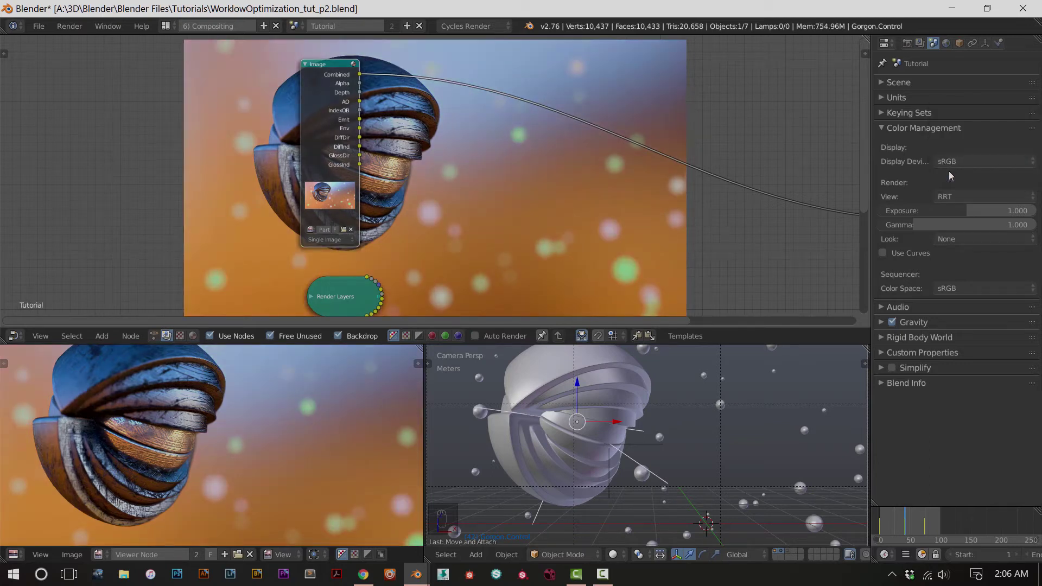
left_click(960, 194)
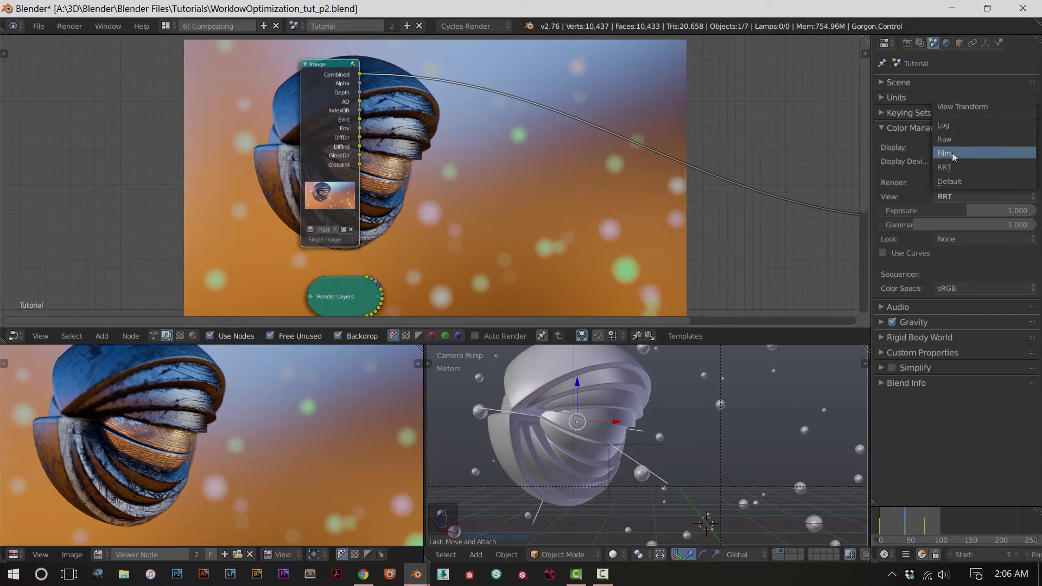
left_click(951, 153)
left_click(953, 197)
left_click(949, 144)
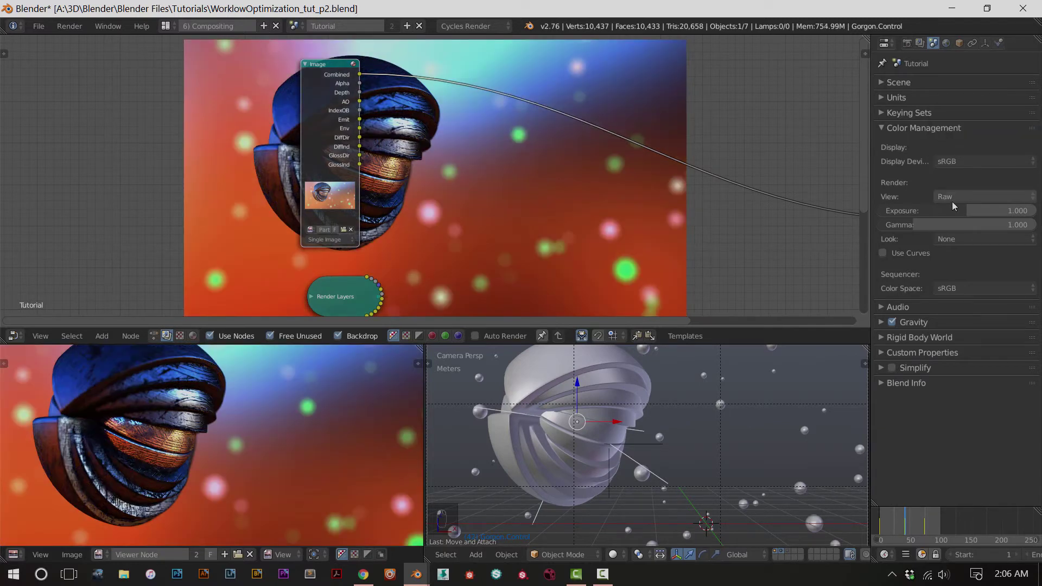
left_click(949, 194)
left_click(946, 123)
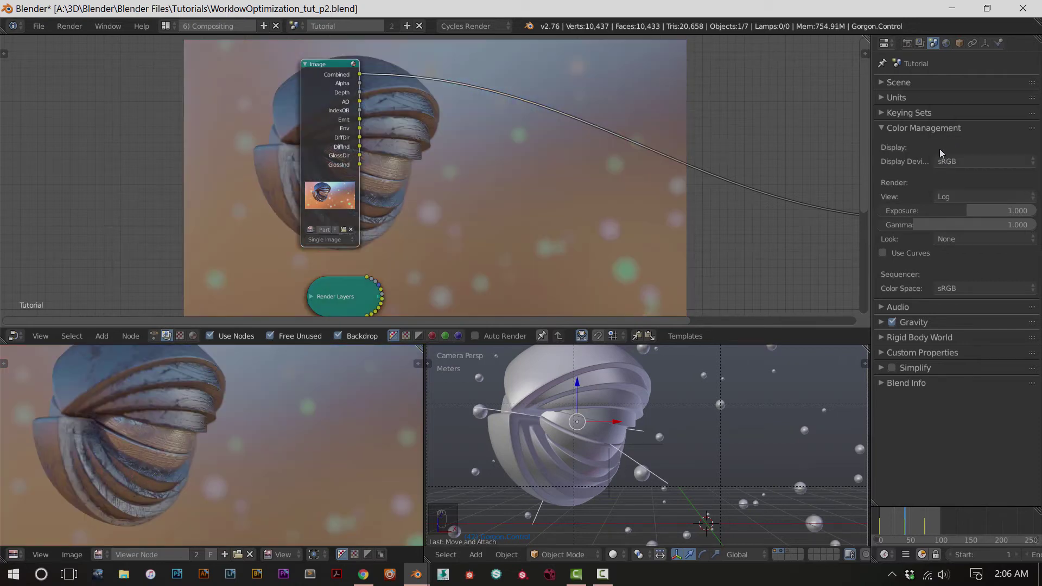
left_click(945, 199)
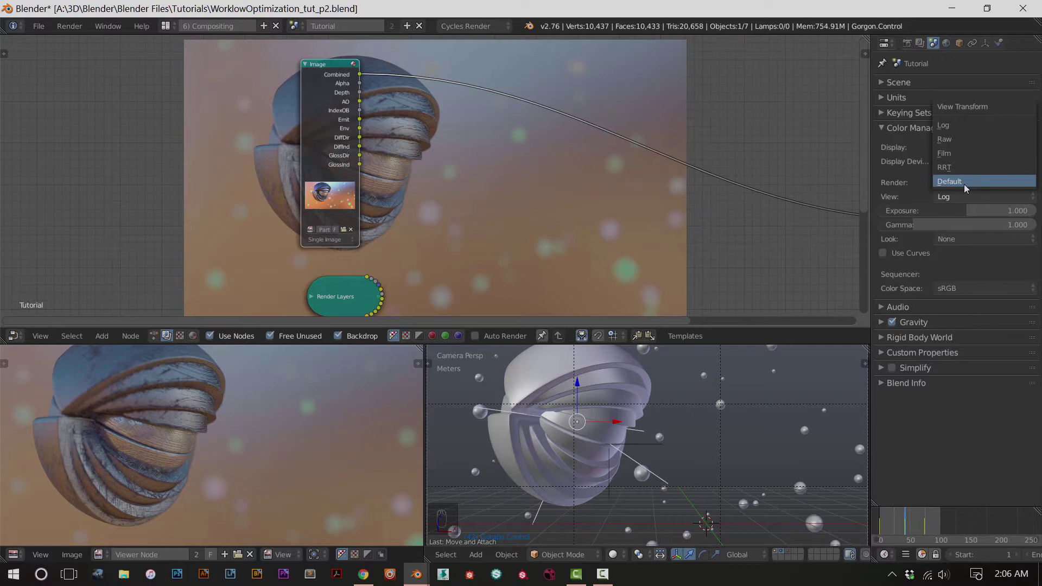
left_click(964, 183)
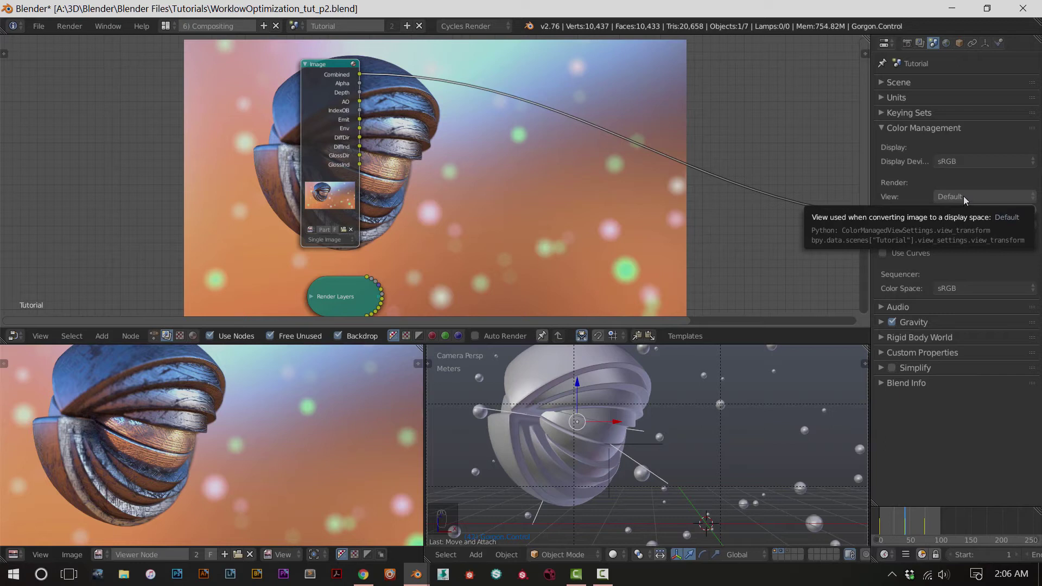
left_click(963, 196)
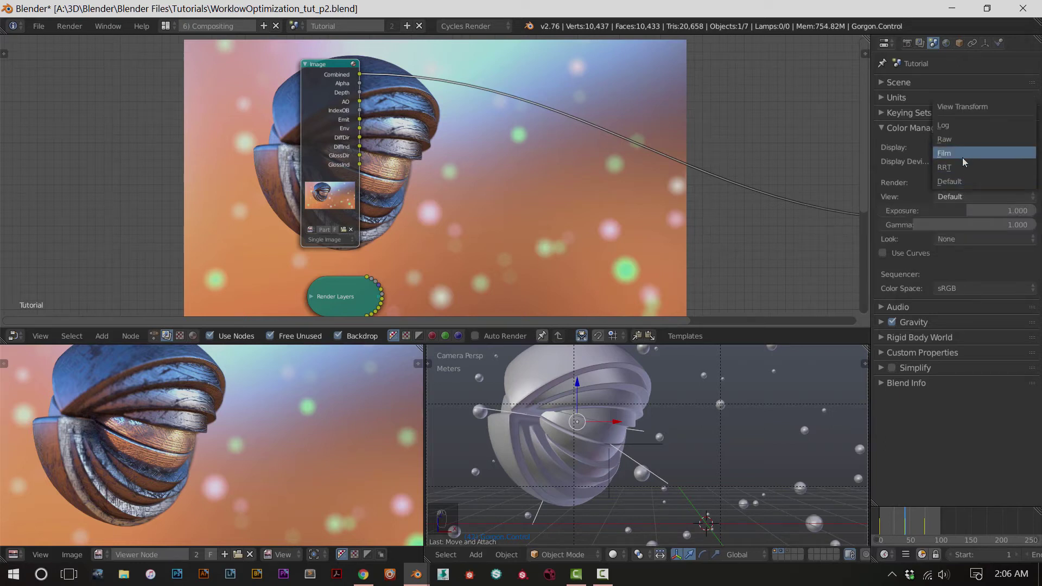
left_click(962, 157)
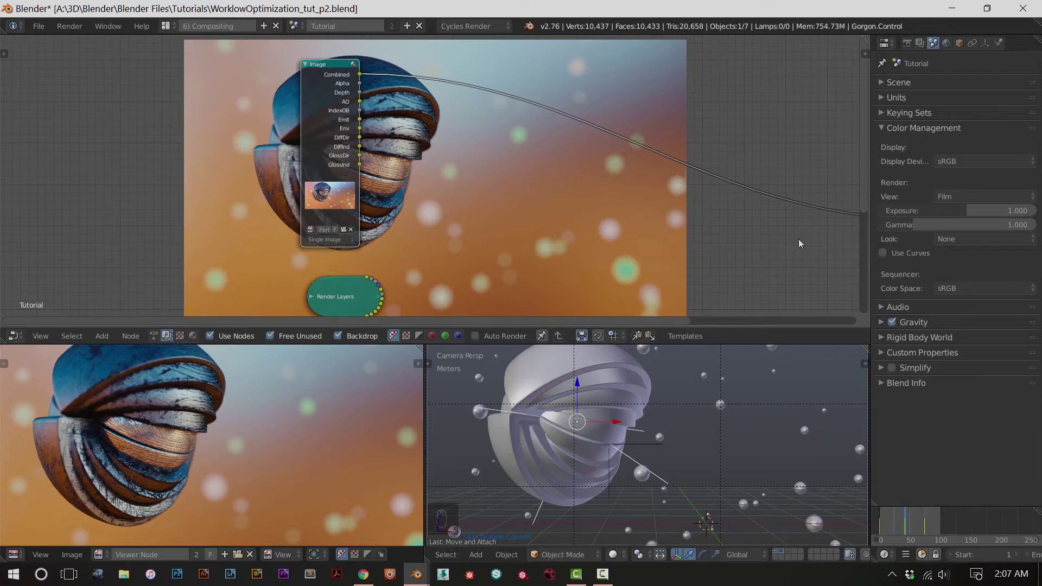
Compare the Default view transform against Film, then return to Film
left_click(998, 197)
left_click(975, 183)
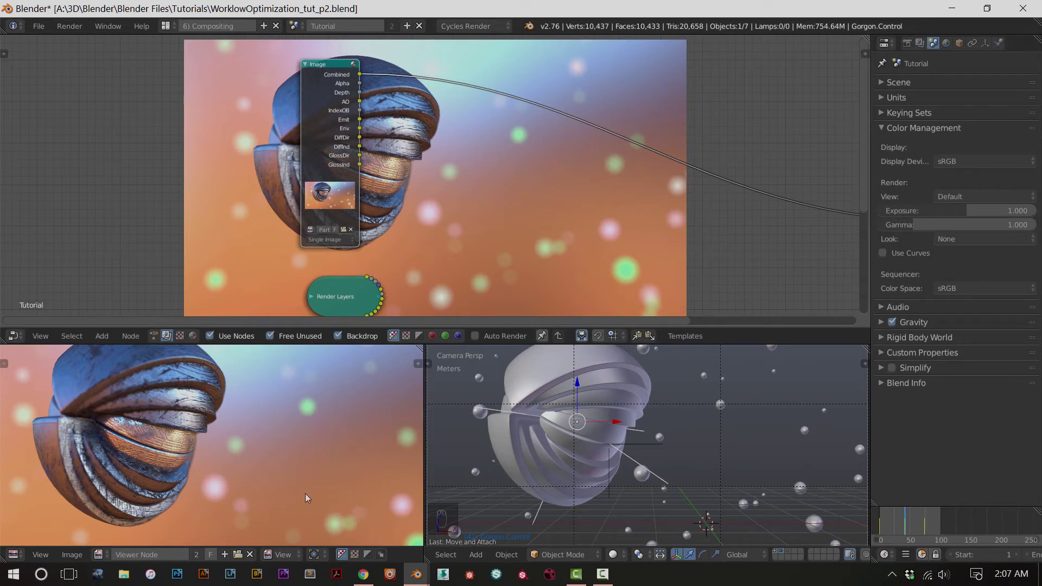
left_click(942, 197)
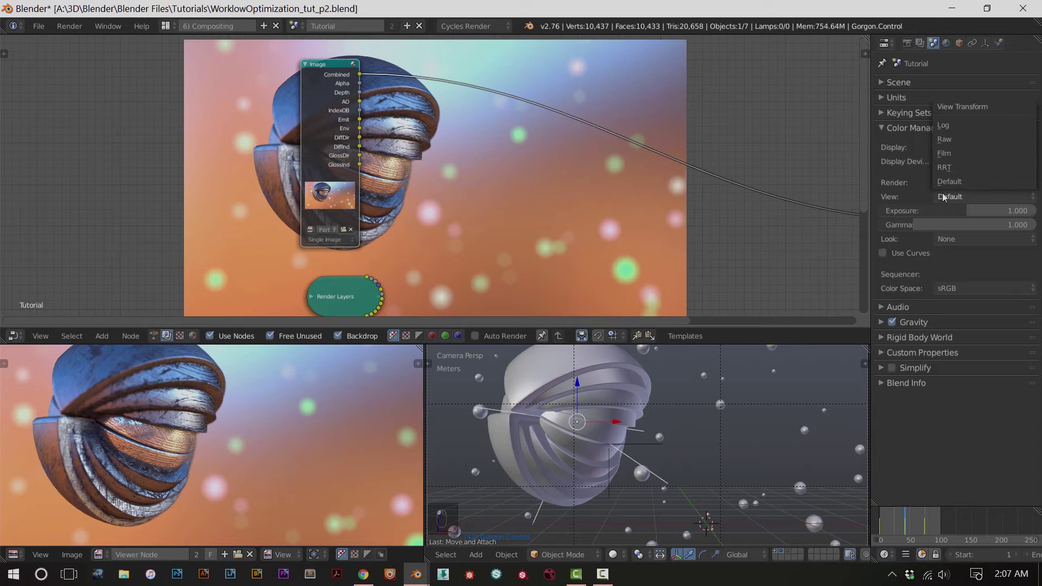
left_click(951, 154)
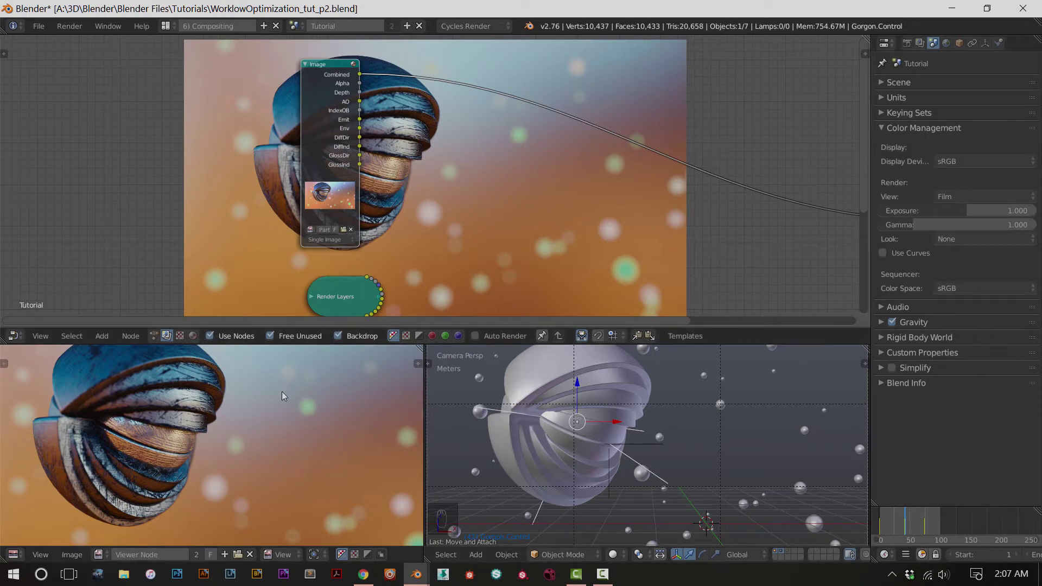
Reframe the render preview and enlarge the lower viewers by shrinking the node editor
scroll(298, 411, "down", 3)
scroll(297, 417, "up", 2)
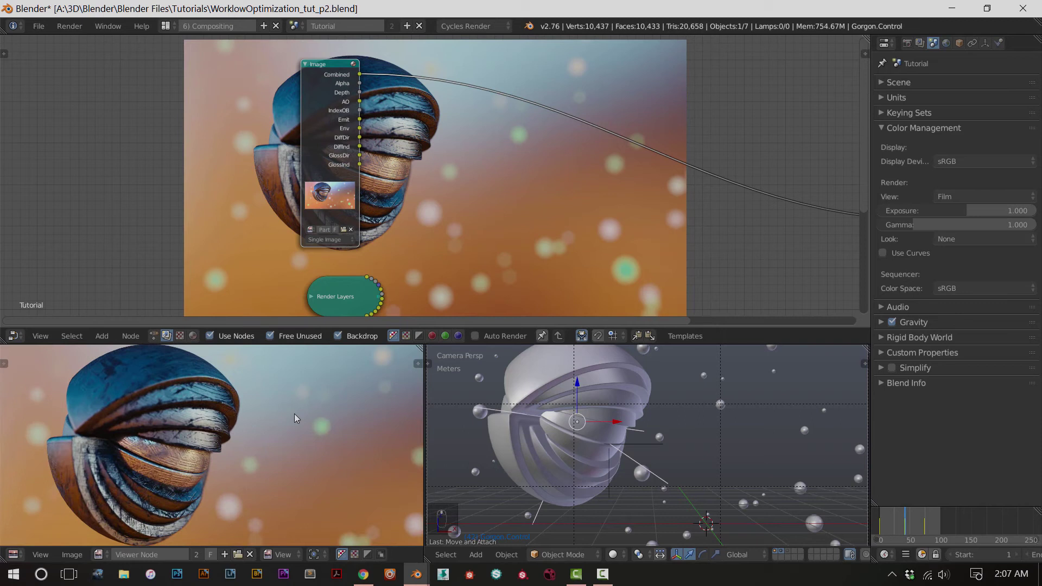
middle_click_drag(295, 413, 281, 399)
left_click_drag(315, 344, 315, 300)
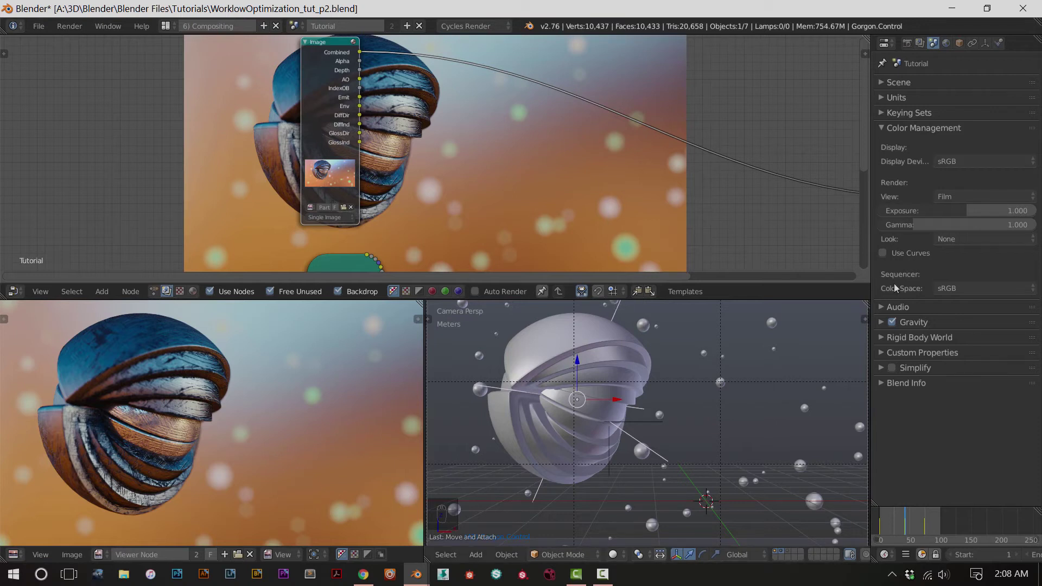
Test raising exposure to 2.404 and raising gamma, then revert both to 1.000
left_click_drag(959, 210, 993, 210)
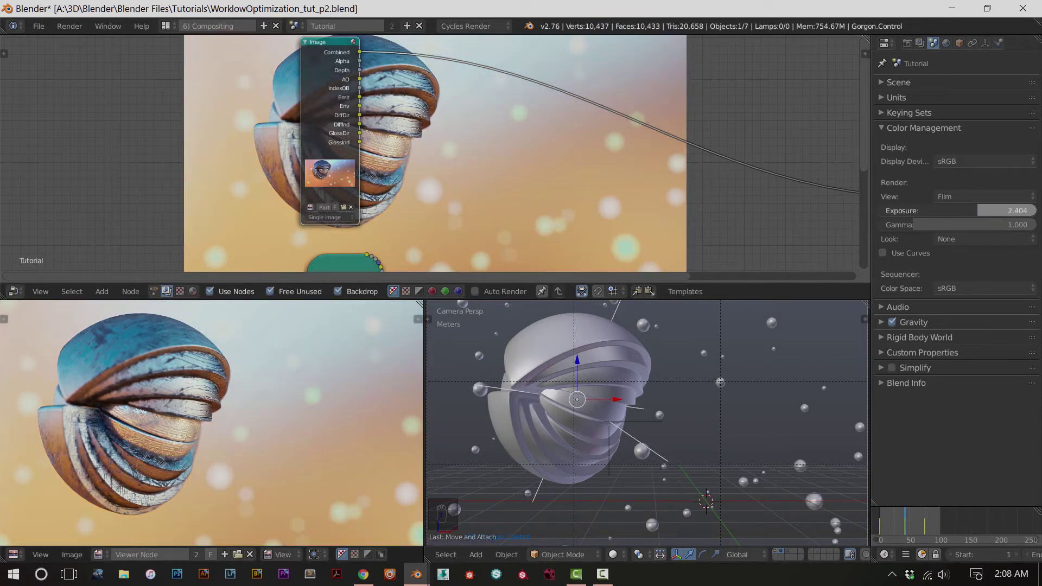
key("ctrl+z")
mouse_move(934, 226)
left_mouse_down()
mouse_move(956, 226)
mouse_move(907, 224)
mouse_move(953, 224)
mouse_move(937, 225)
left_mouse_up()
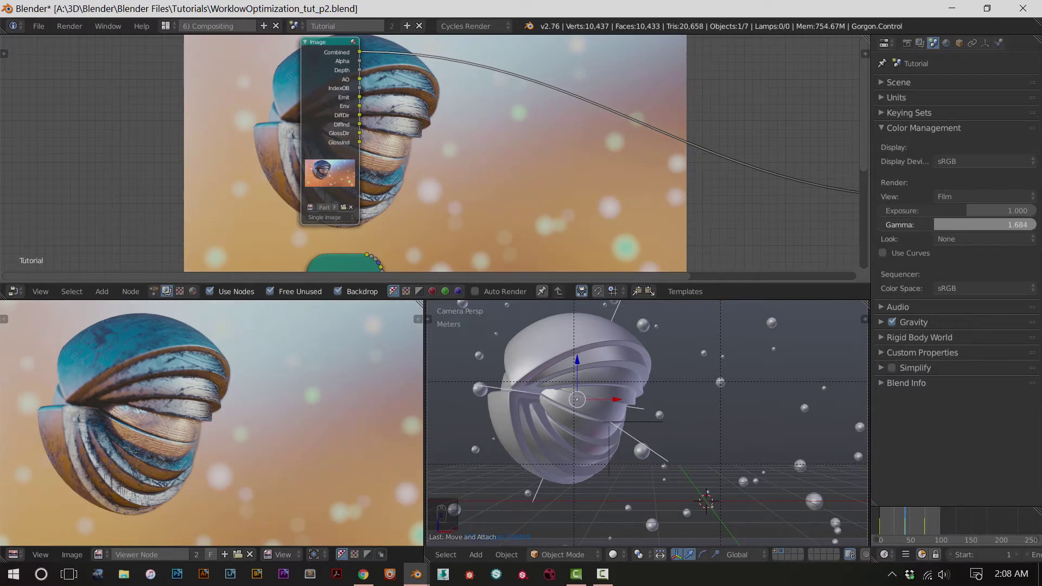
right_click(948, 220)
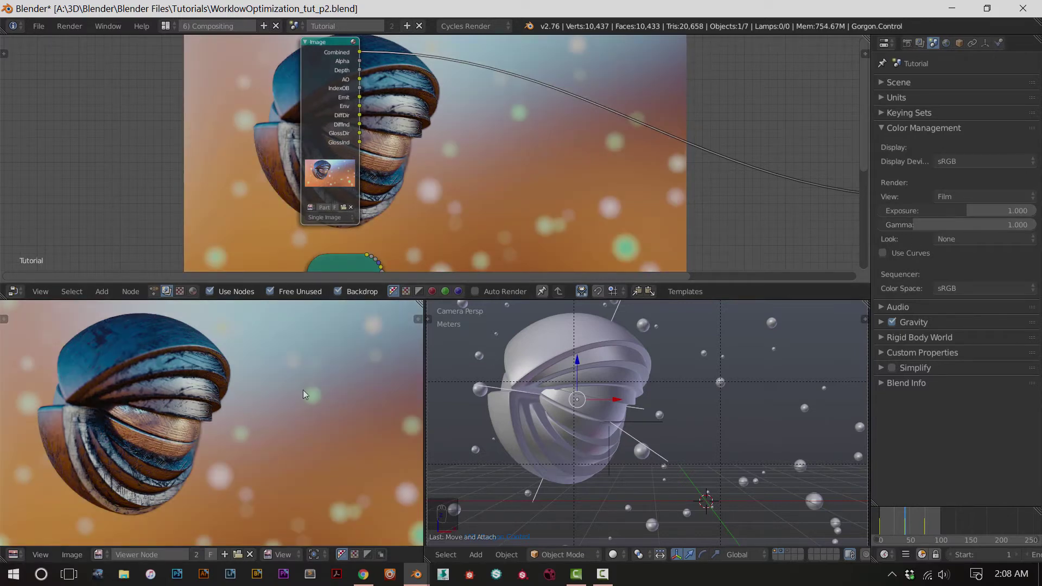
Set the render exposure to 1.825 and save the file
middle_click_drag(215, 388, 242, 387)
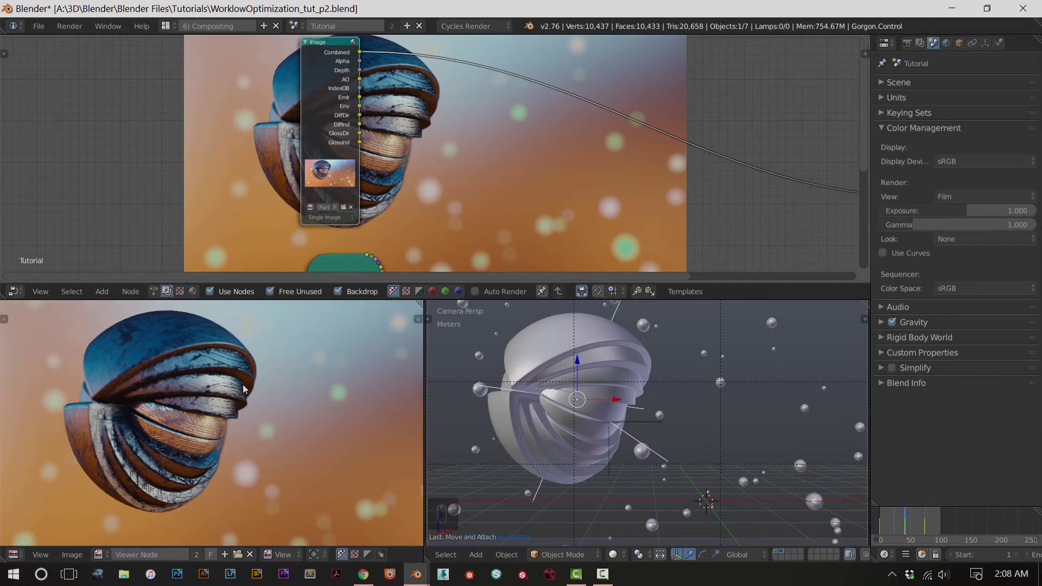
scroll(244, 388, "up", 1)
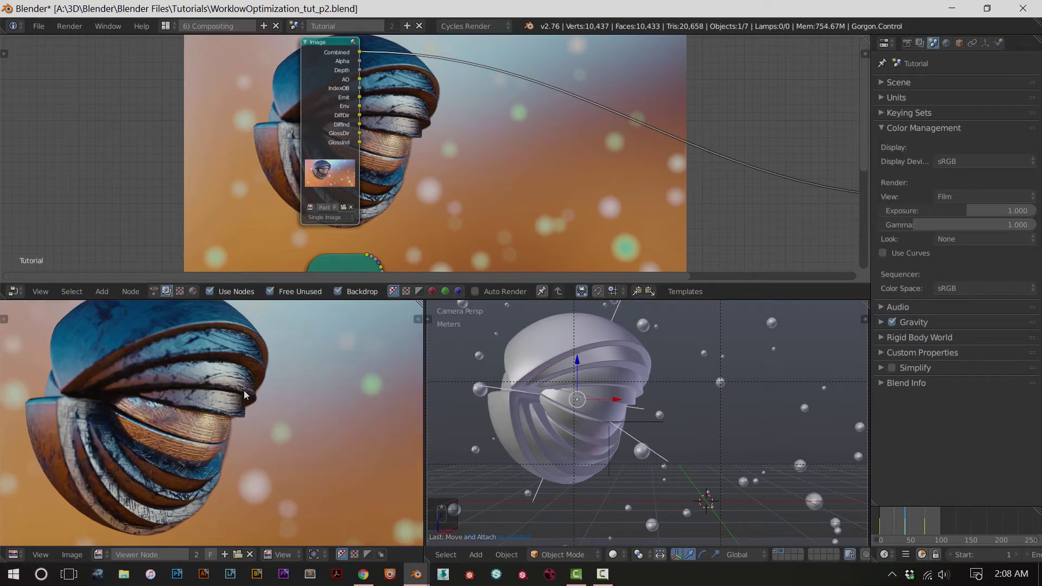
scroll(243, 388, "up", 1)
left_click_drag(982, 211, 1020, 211)
scroll(249, 408, "down", 2)
scroll(249, 408, "up", 2)
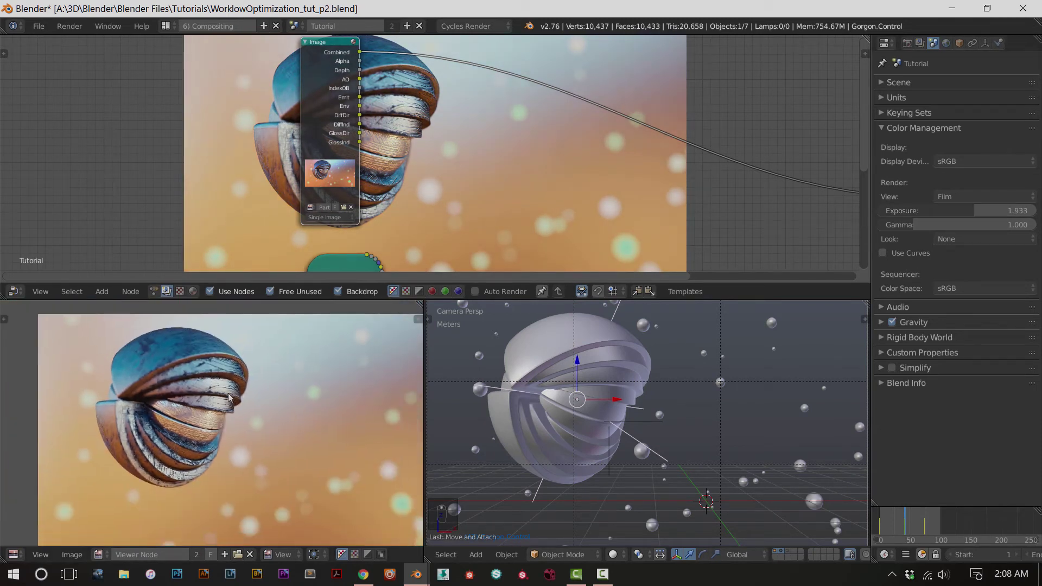
scroll(321, 395, "up", 1)
left_click_drag(987, 211, 984, 210)
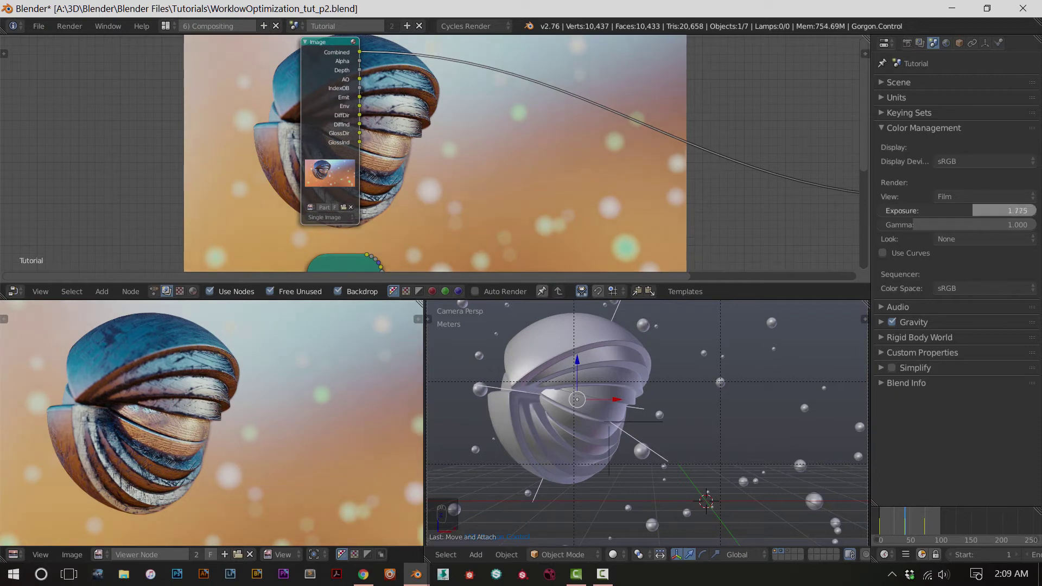
left_click_drag(984, 211, 986, 211)
scroll(255, 466, "down", 2)
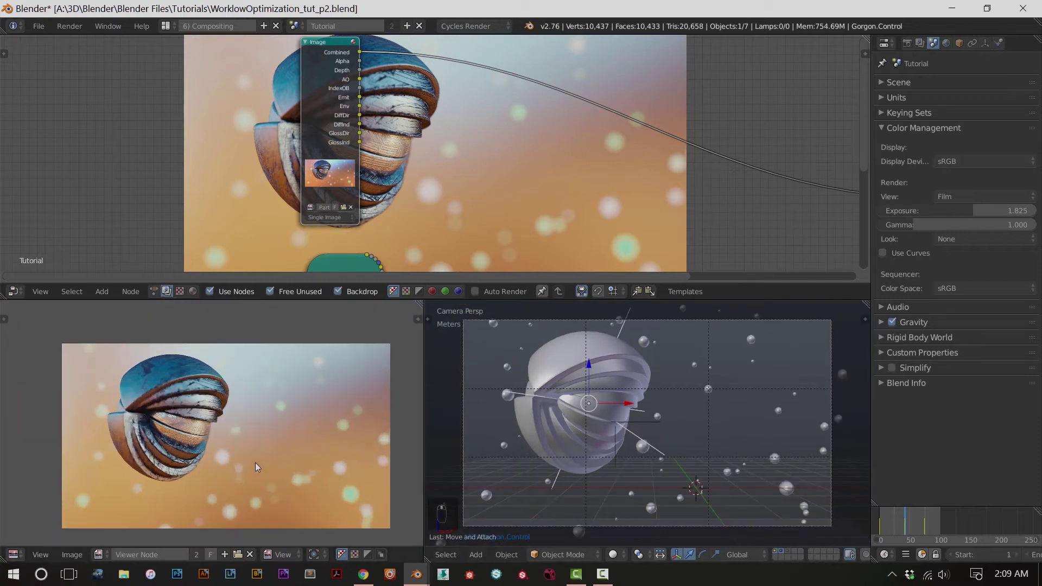
key("ctrl+s")
Adjust the gamma, lowering it to 0.846, and save again
scroll(255, 462, "up", 2)
mouse_move(971, 225)
left_mouse_down()
mouse_move(952, 225)
mouse_move(989, 225)
left_mouse_up()
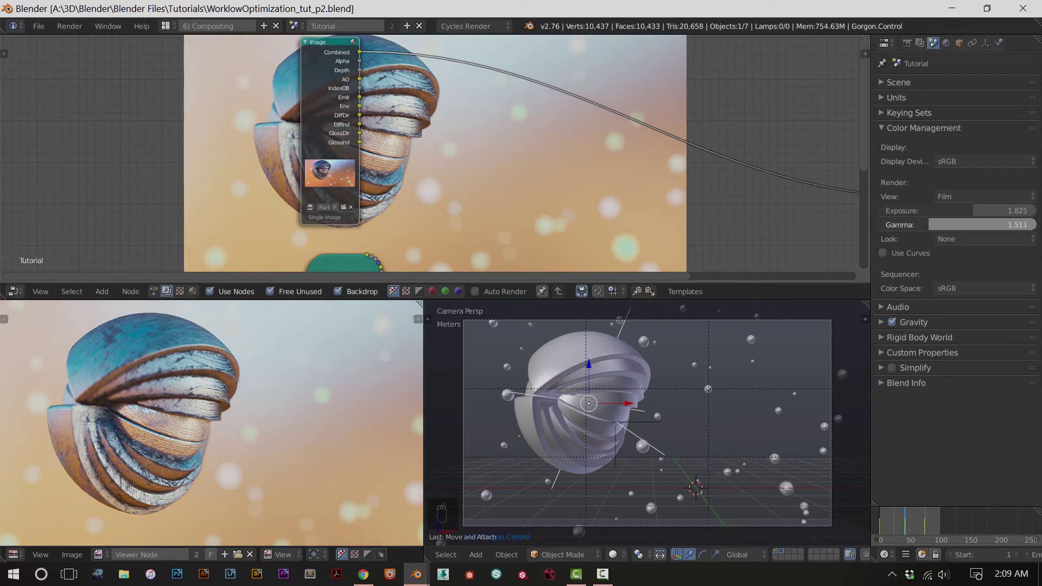
left_click_drag(990, 225, 928, 227)
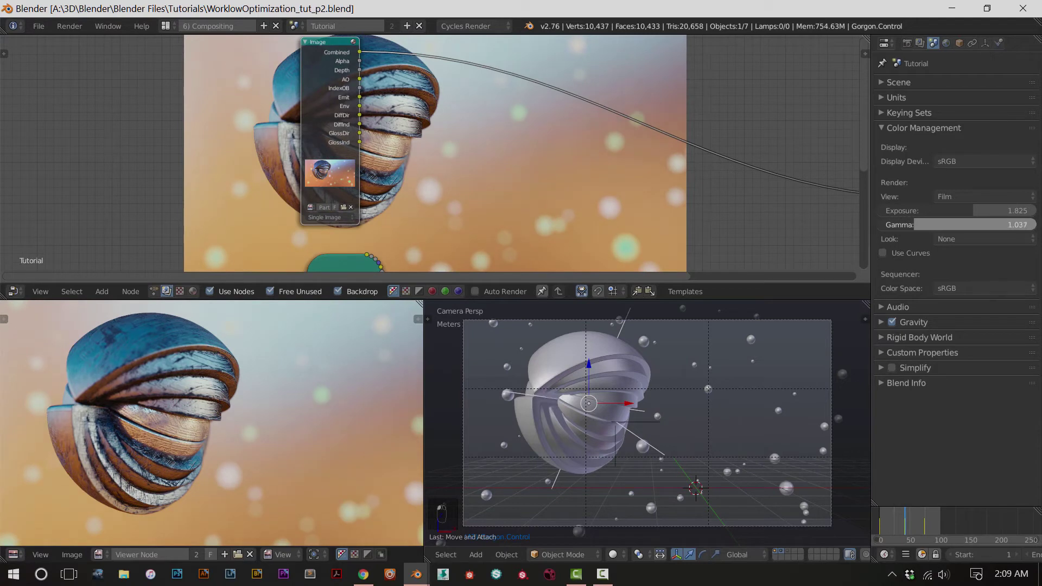
left_click_drag(917, 225, 913, 224)
scroll(388, 178, "down", 2)
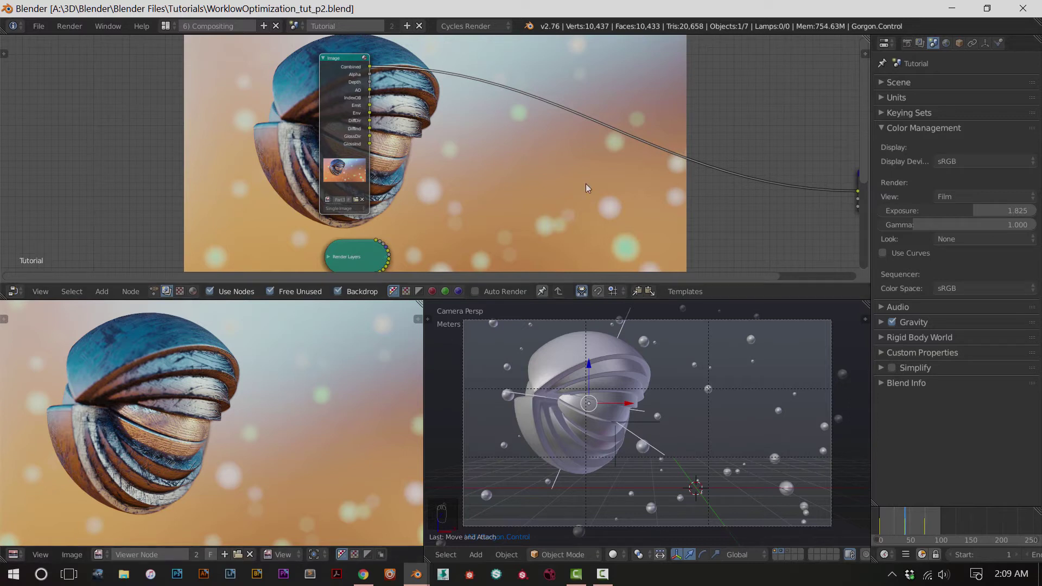
middle_click_drag(384, 118, 411, 123)
scroll(411, 123, "up", 4)
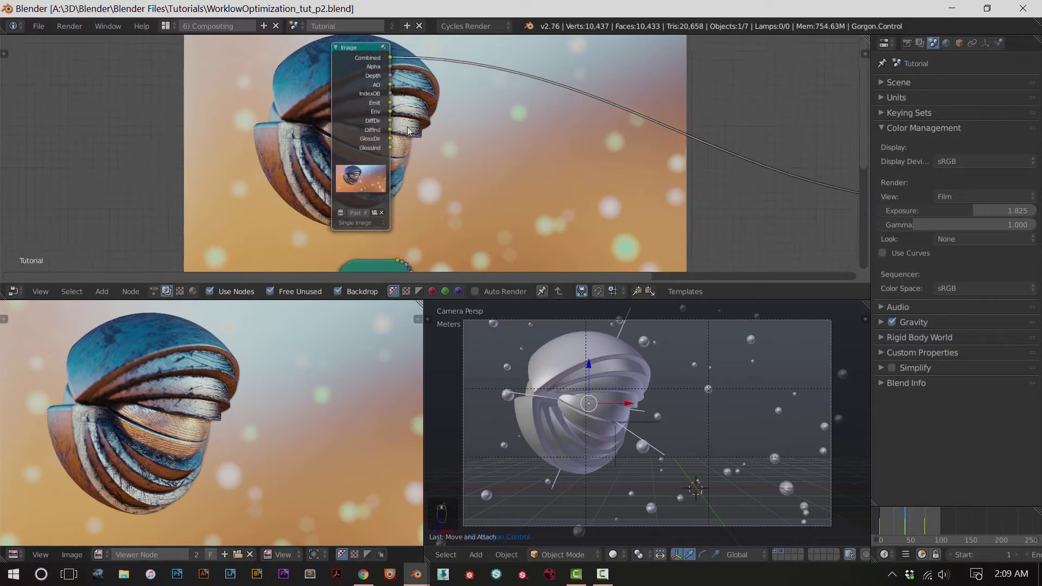
key("ctrl+s")
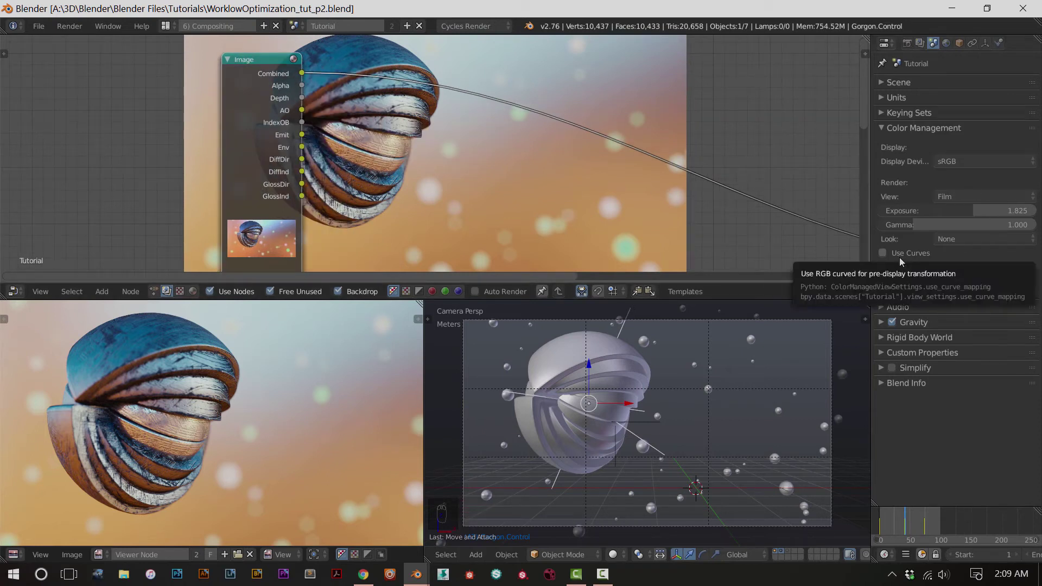
Enable Use Curves and experiment with the red white and black levels
left_click(883, 253)
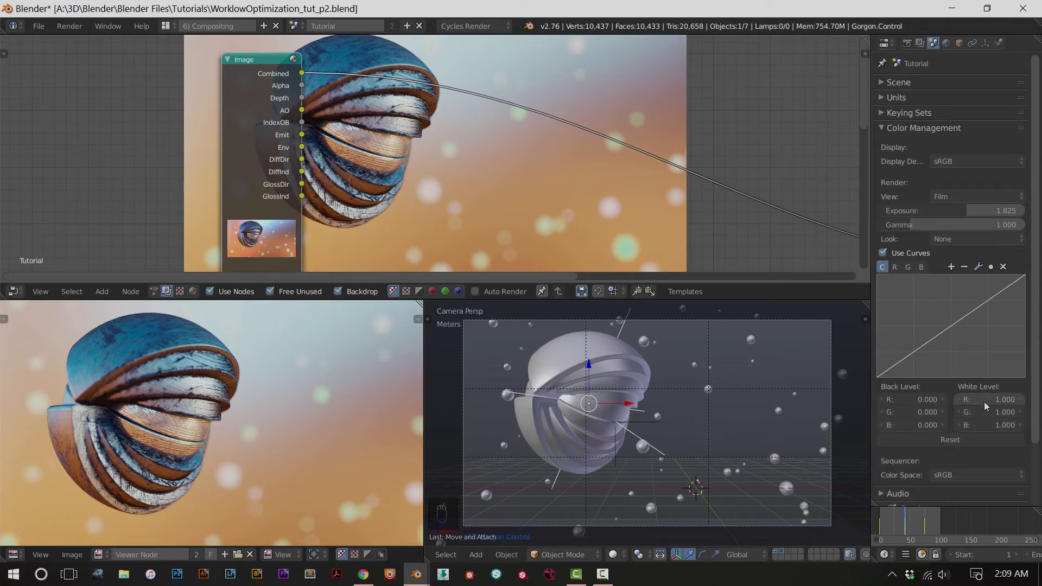
left_click_drag(984, 401, 946, 402)
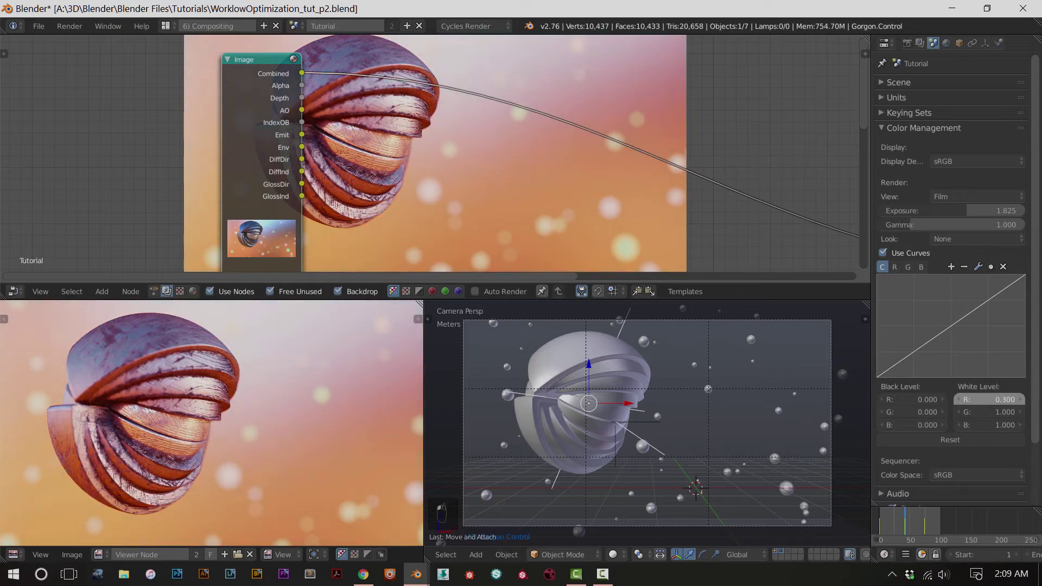
right_click(983, 402)
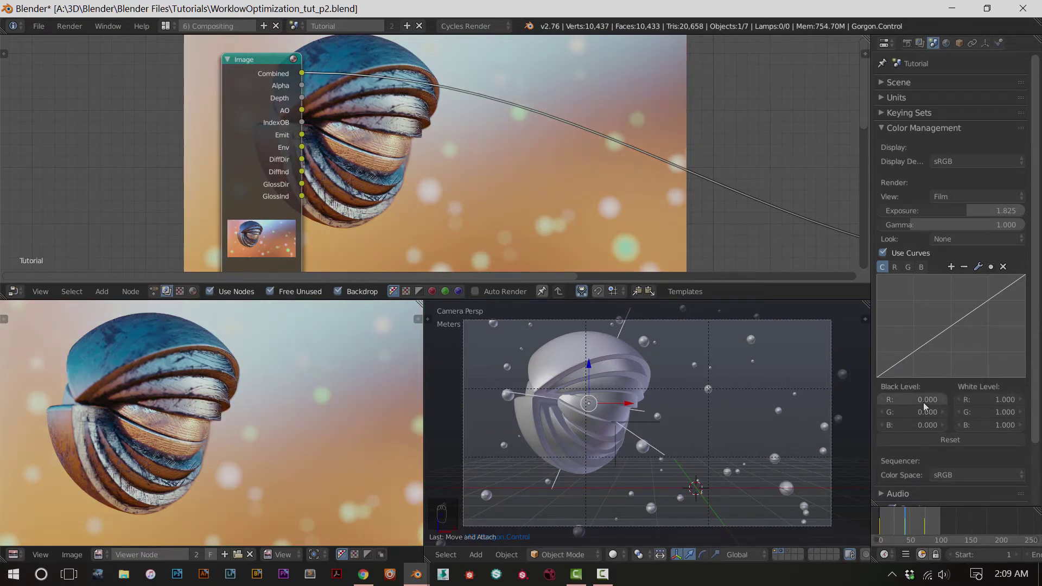
left_click_drag(919, 400, 978, 402)
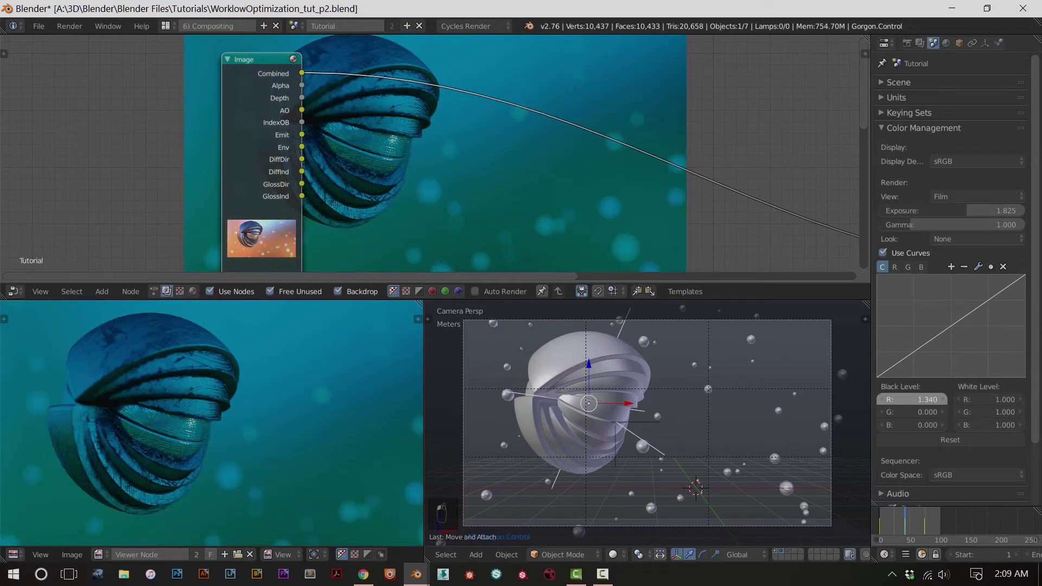
right_click(918, 402)
mouse_move(916, 402)
left_mouse_down()
mouse_move(976, 412)
mouse_move(906, 411)
left_mouse_up()
Reset the curve levels to their defaults and show the Look presets
scroll(920, 461, "down", 2)
scroll(919, 458, "up", 2)
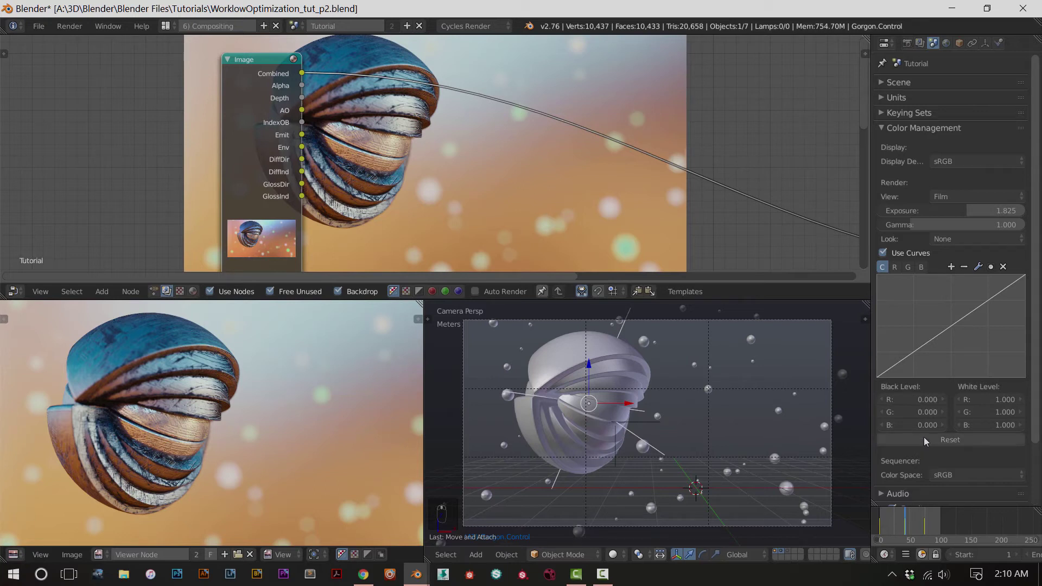
left_click(922, 444)
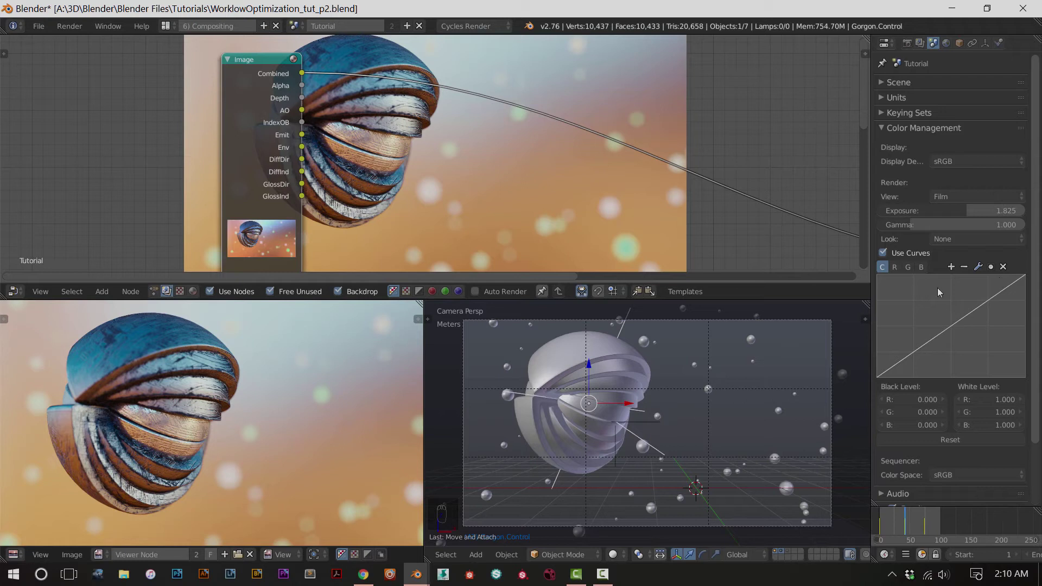
left_click(952, 241)
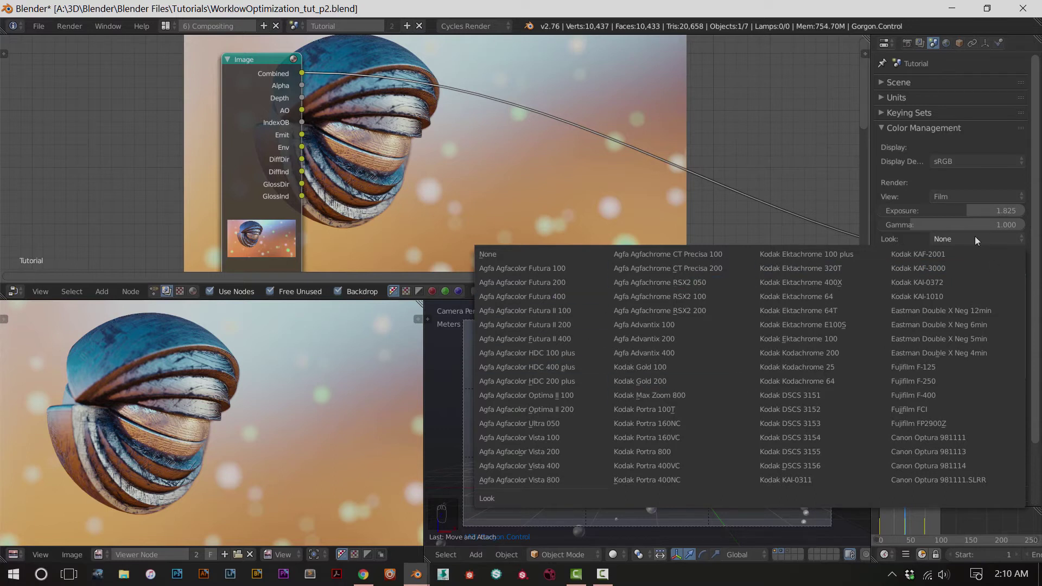
Try the Kodak Portra 160VC, Agfacolor HDC 100 plus, Vista 400 and Futura II 100 looks
key("Escape")
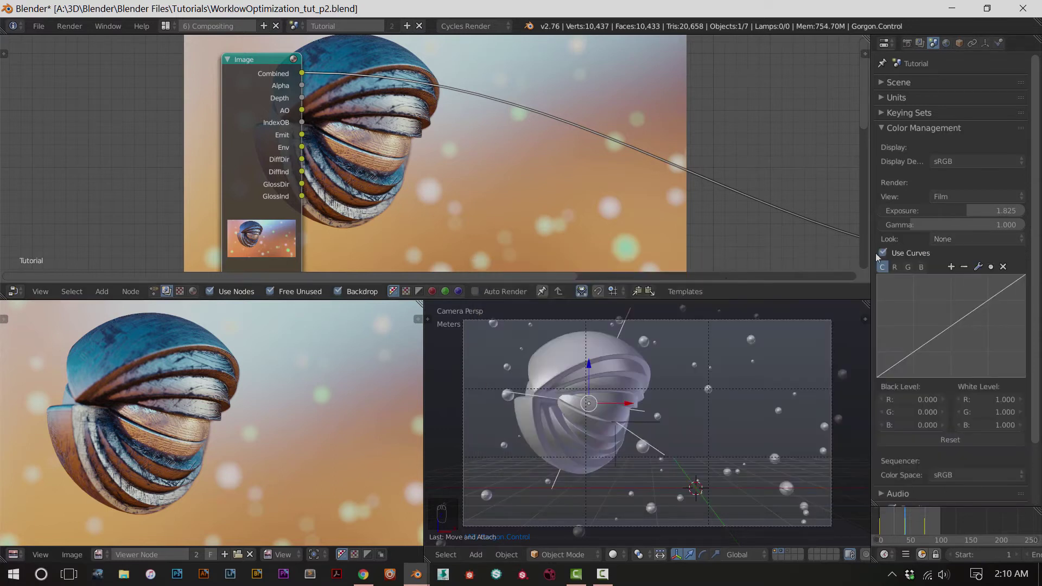
left_click(940, 239)
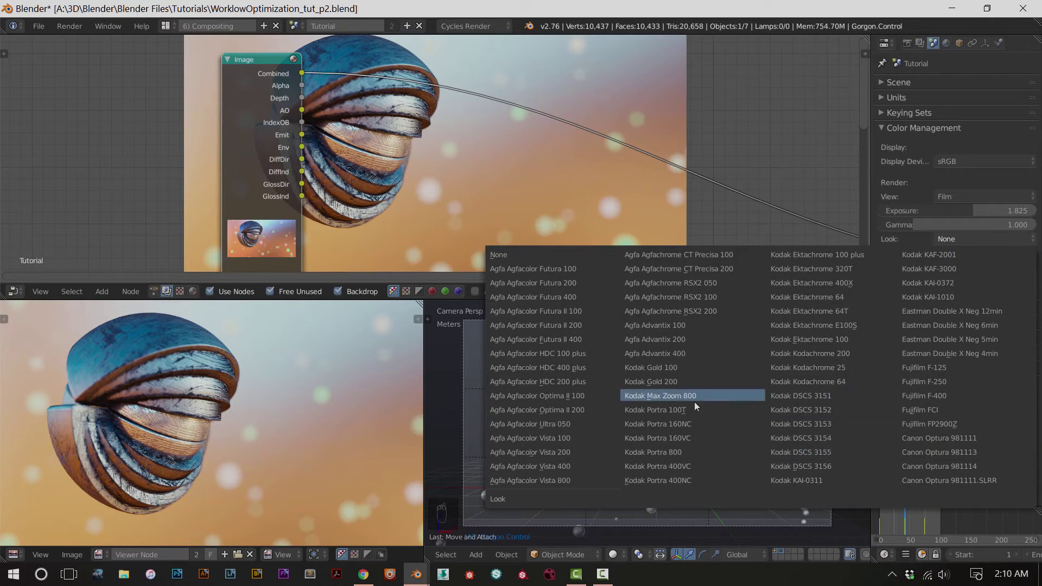
left_click(676, 437)
left_click(951, 241)
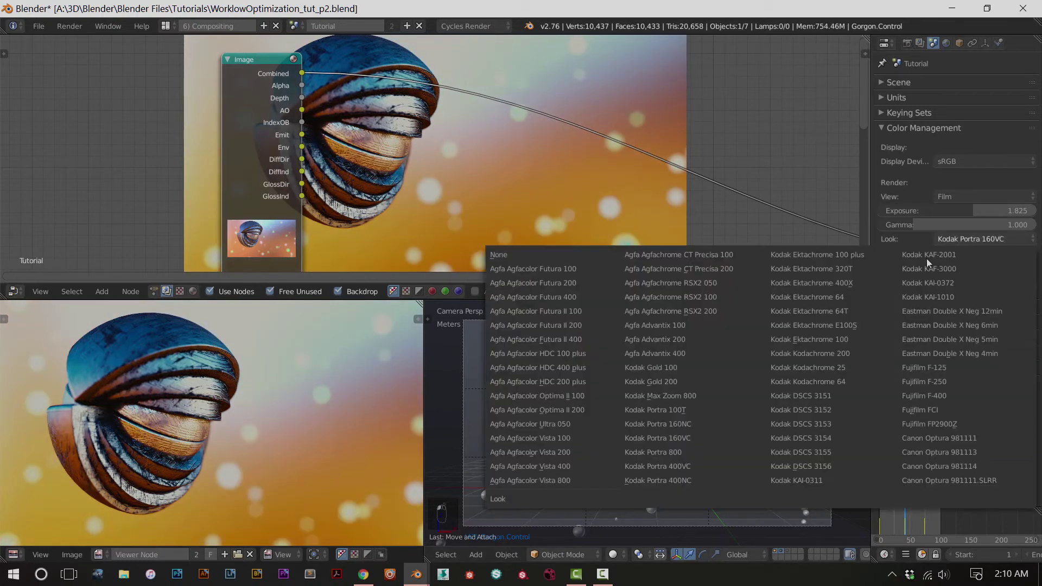
left_click(563, 353)
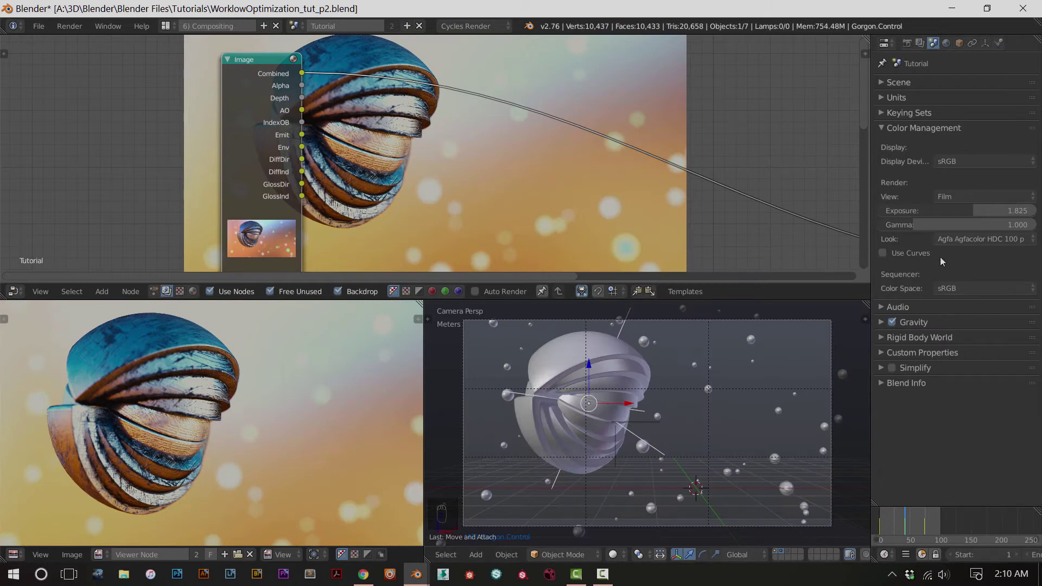
left_click(947, 236)
left_click(527, 465)
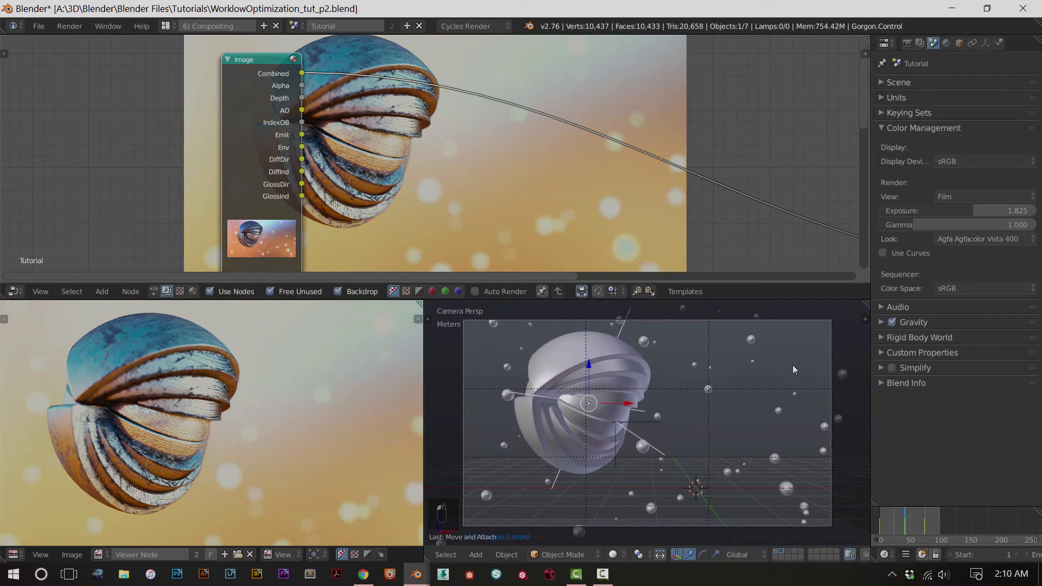
left_click(972, 243)
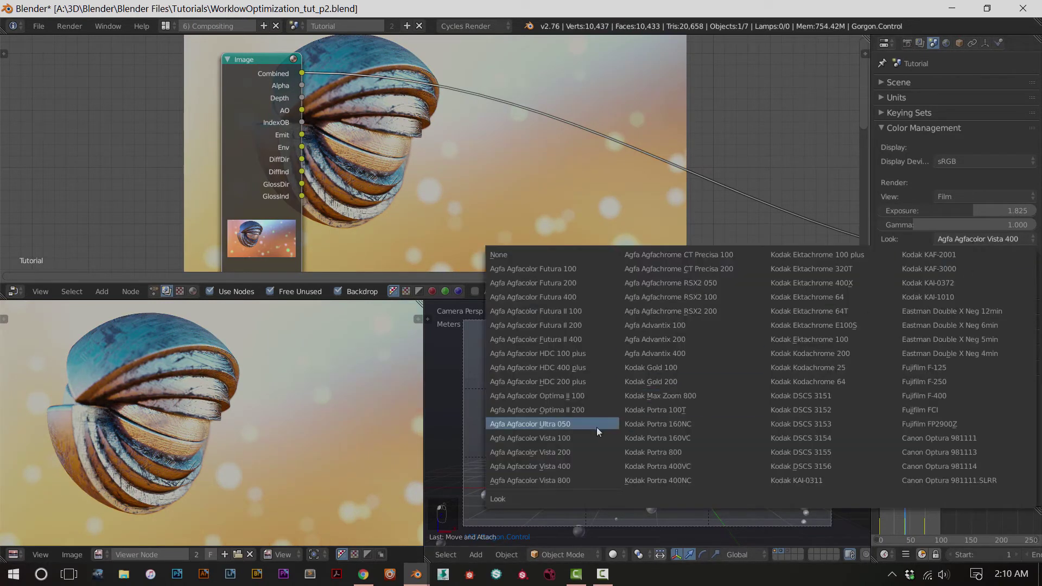
left_click(548, 313)
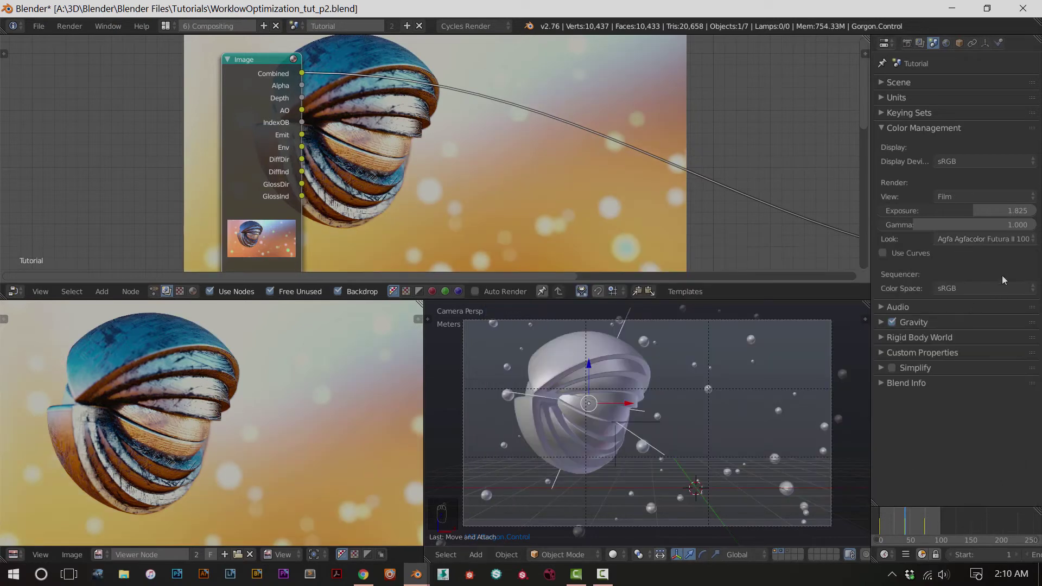
Try Agfa Advantix 100, Eastman Double X Neg and Canon Optura 981111, then set Look to None
left_click(989, 239)
left_click(700, 324)
left_click(979, 240)
left_click(951, 324)
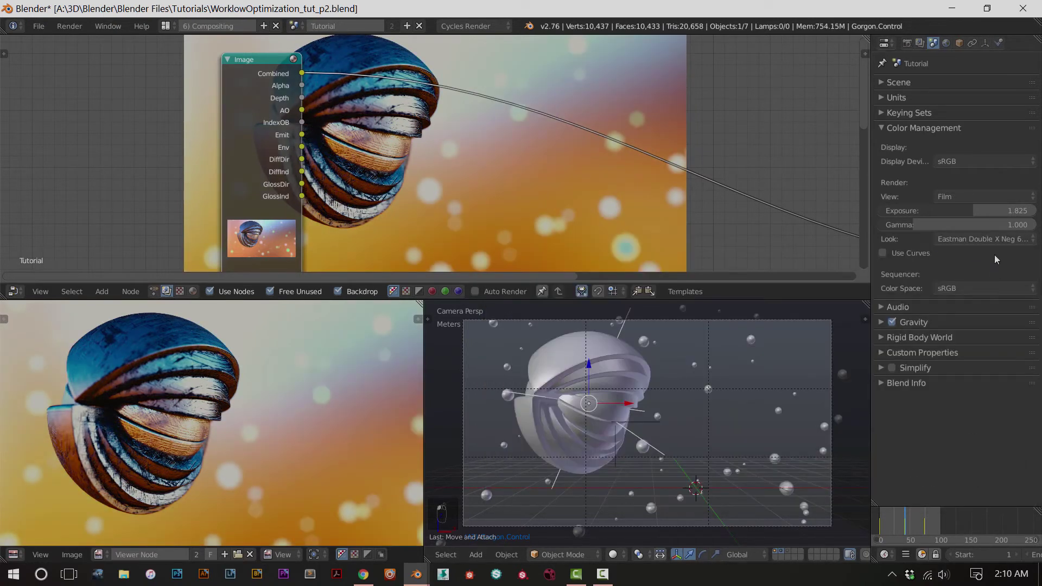
left_click(983, 239)
left_click(959, 440)
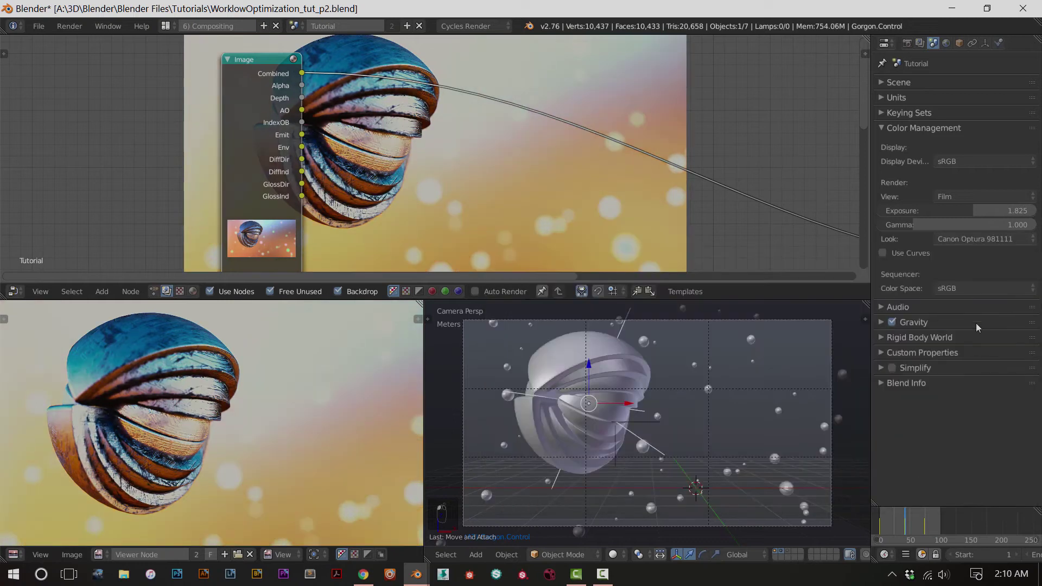
left_click(983, 242)
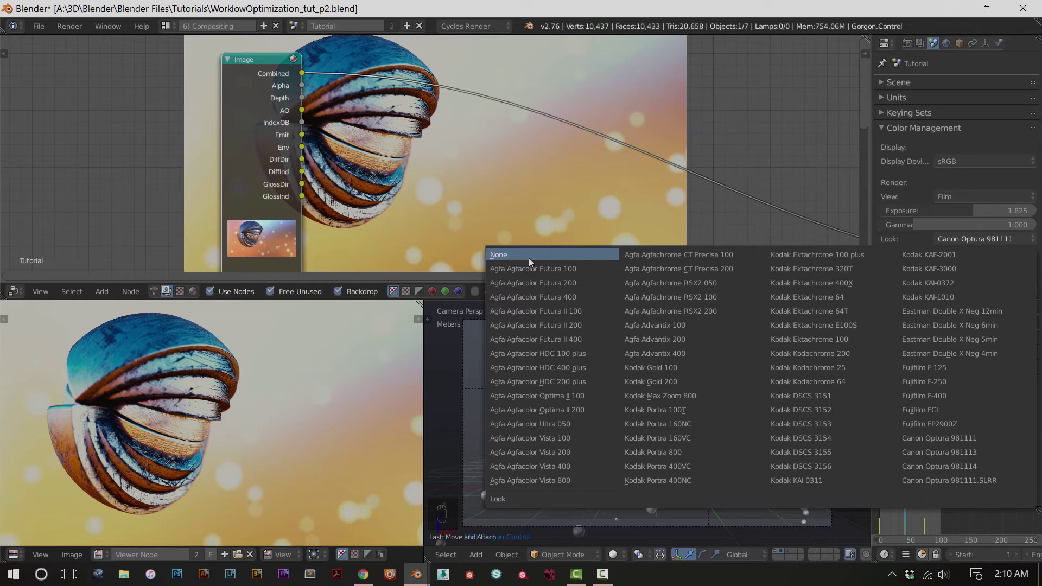
left_click(530, 261)
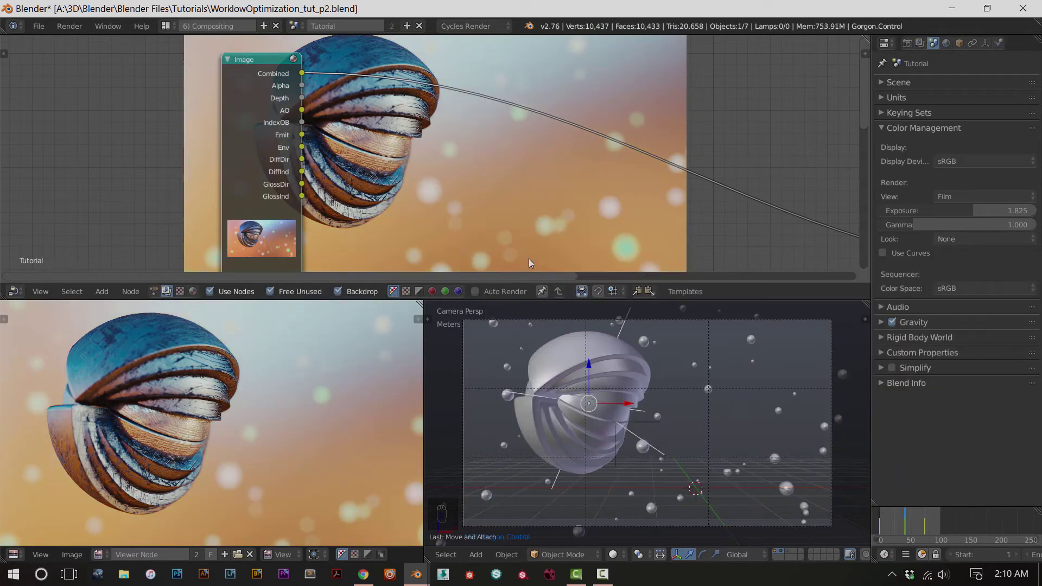
scroll(467, 217, "down", 2)
Add a Color Balance node and insert it into the Image node's Combined link
scroll(460, 220, "up", 3)
middle_click_drag(371, 203, 431, 184)
key("shift+a")
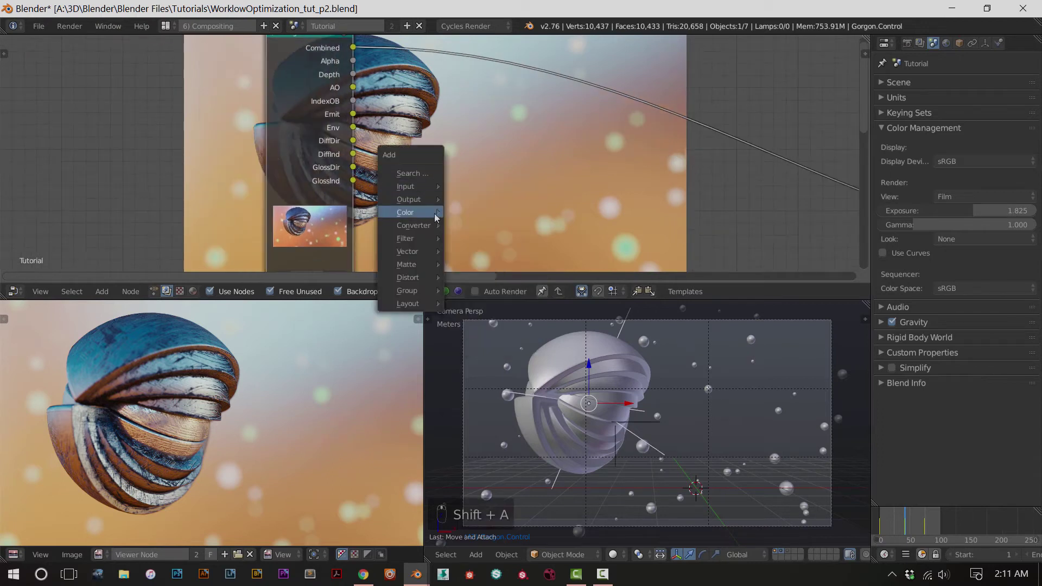
mouse_move(434, 217)
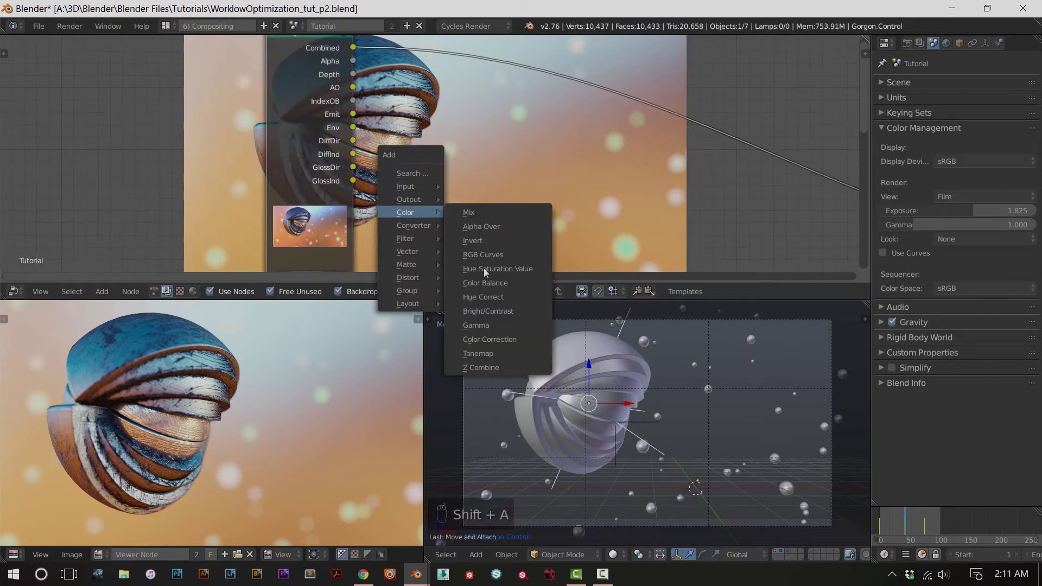
left_click(485, 282)
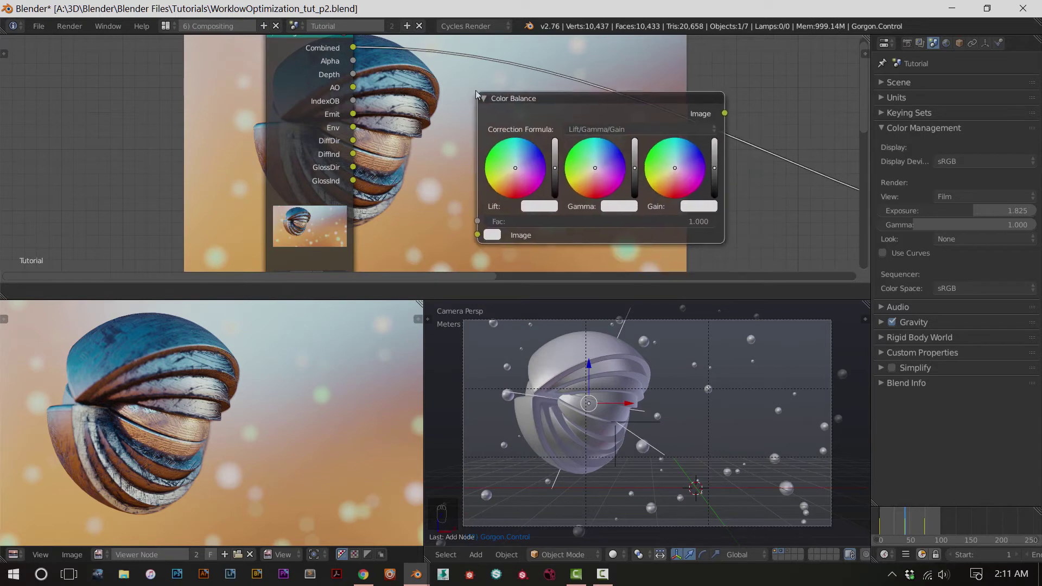
left_click(425, 96)
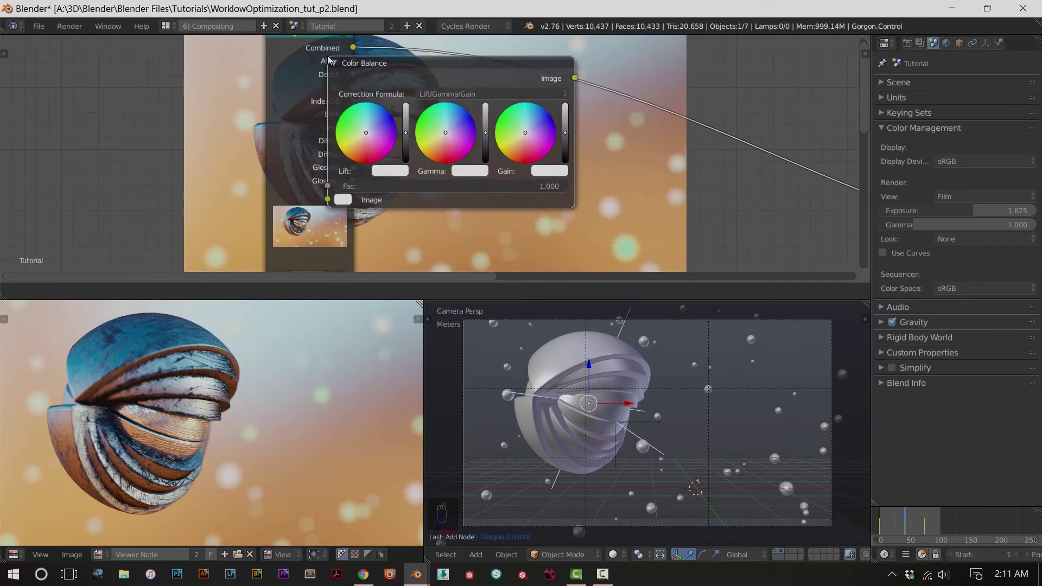
left_click_drag(389, 56, 494, 33)
middle_click_drag(549, 222, 533, 248)
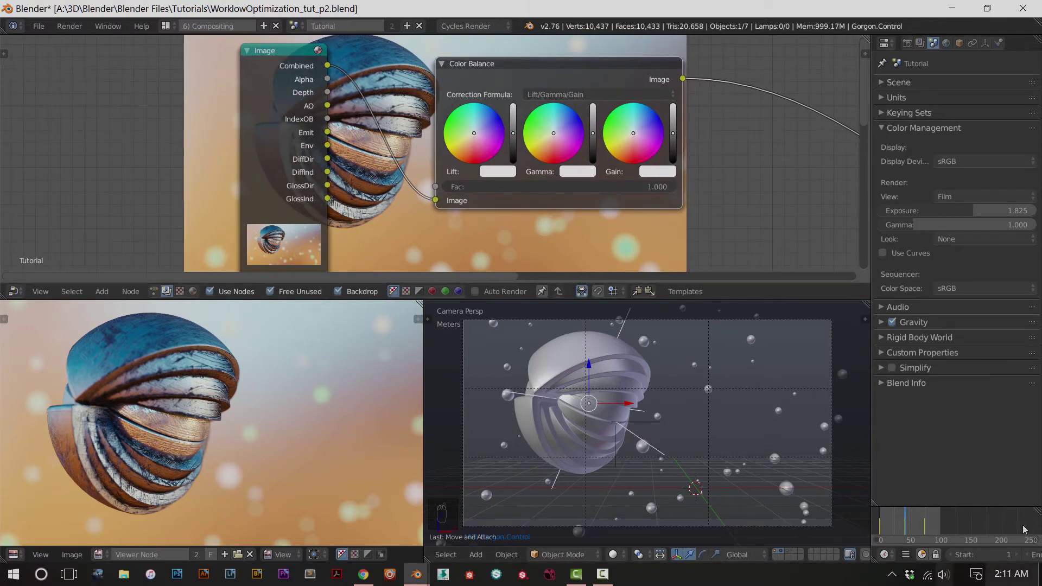
Test gain, gamma and lift brightness changes, resetting each to default
left_click_drag(672, 132, 673, 104)
right_click(673, 104)
mouse_move(593, 135)
left_mouse_down()
mouse_move(592, 154)
mouse_move(592, 124)
left_mouse_up()
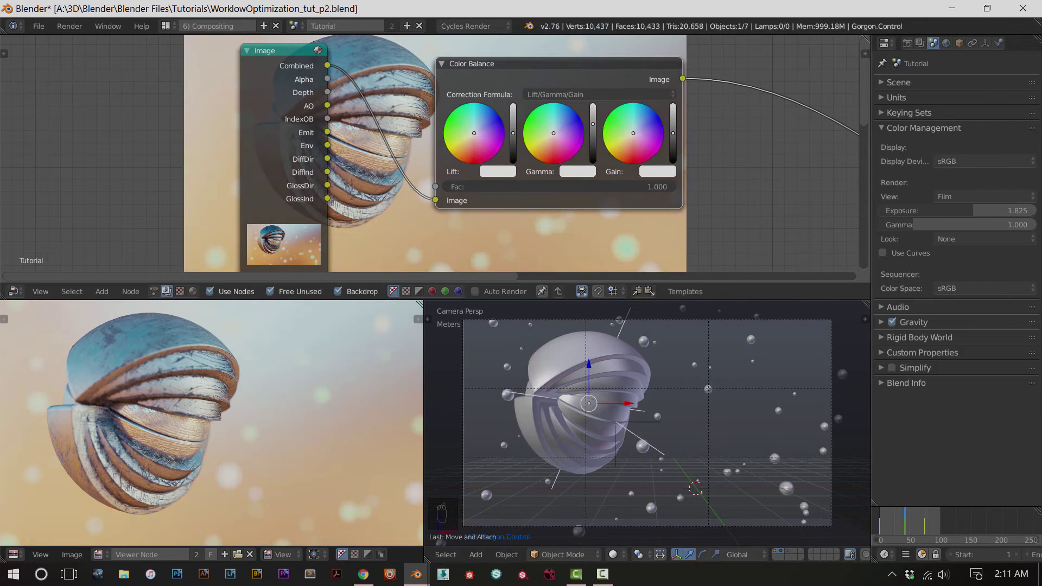
key("ctrl+z")
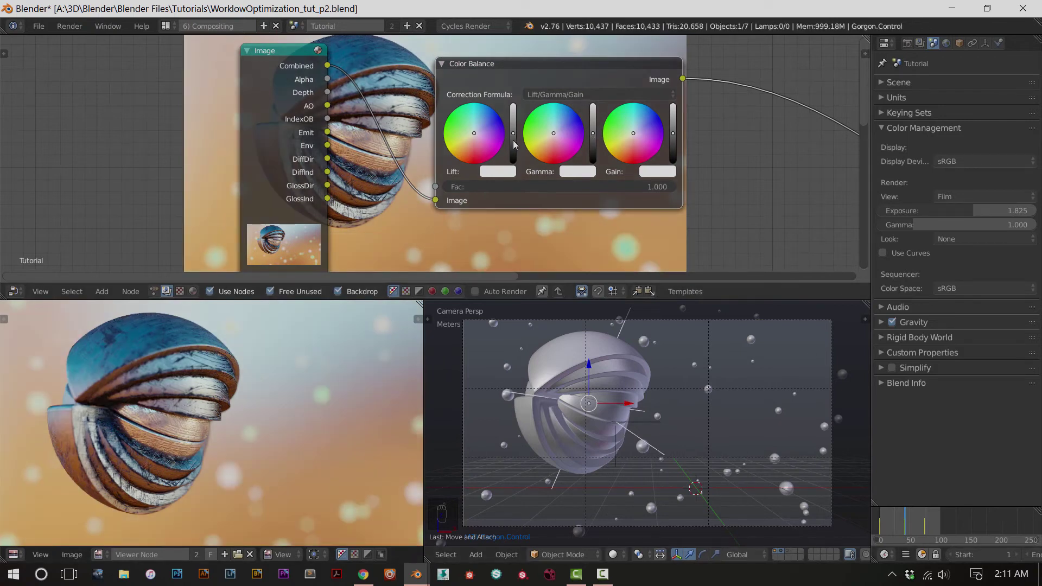
mouse_move(513, 133)
left_mouse_down()
mouse_move(513, 149)
mouse_move(513, 124)
mouse_move(512, 144)
left_mouse_up()
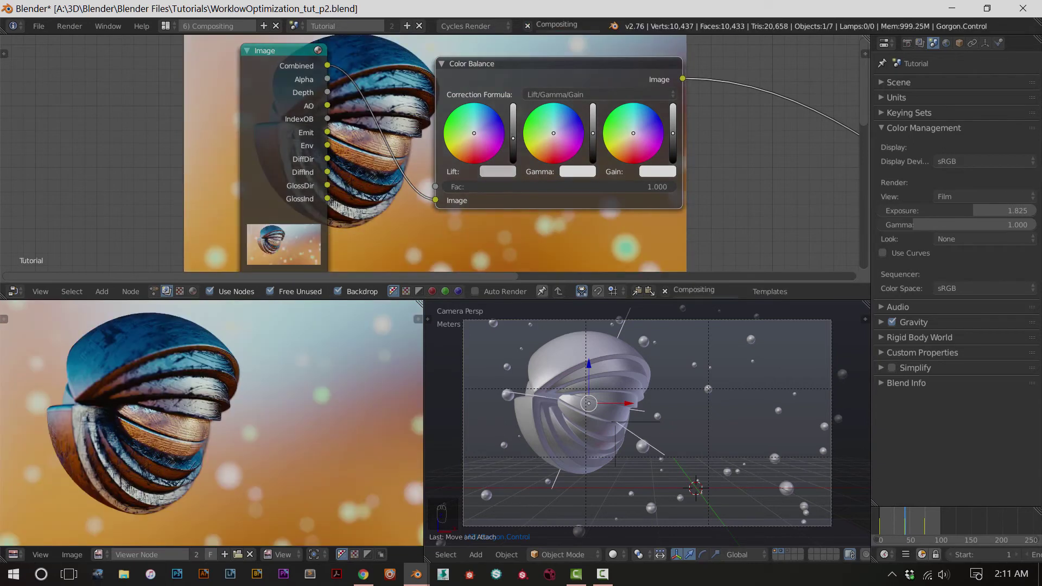
key("ctrl+z")
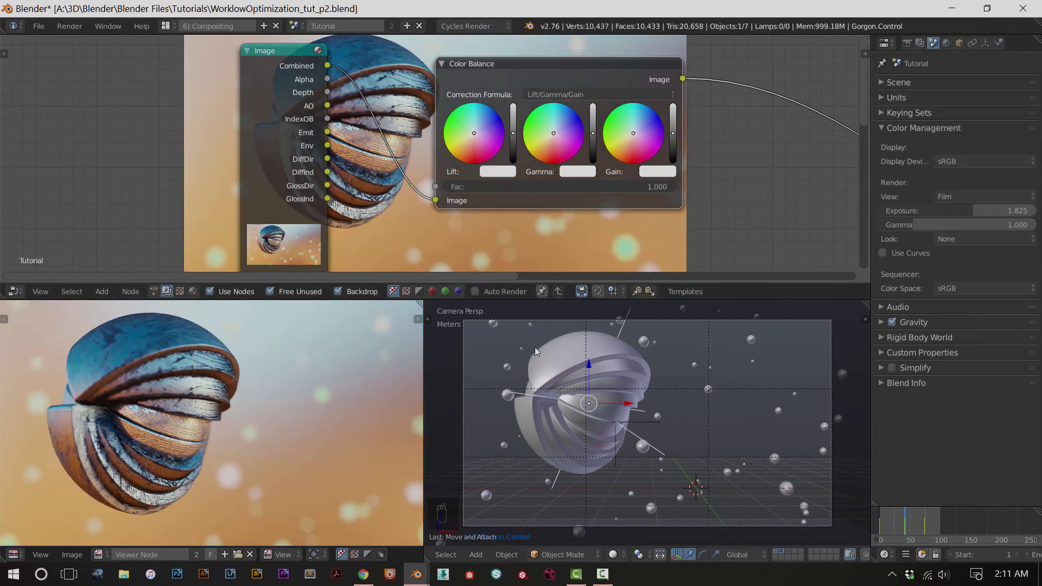
Frame the model in the viewer and slightly brighten the shadows (lift) and midtones (gamma)
scroll(498, 220, "up", 1)
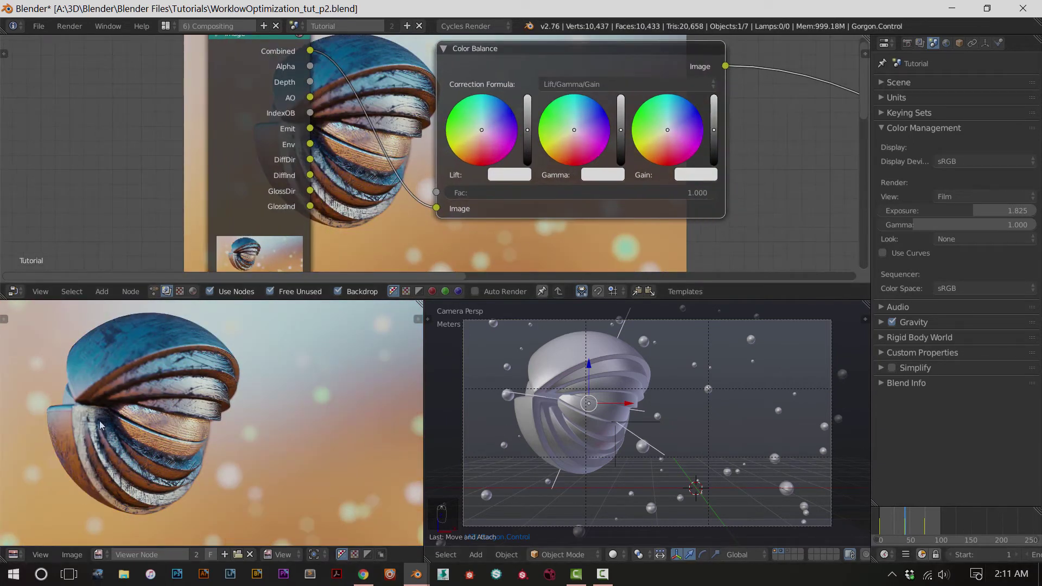
middle_click_drag(151, 456, 197, 464)
scroll(208, 467, "up", 3)
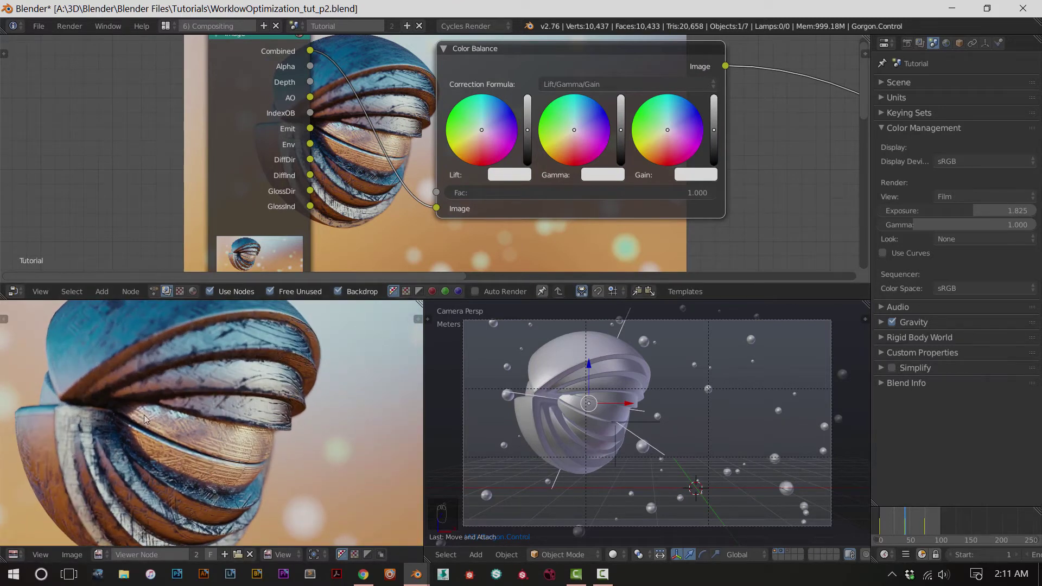
scroll(263, 411, "down", 1)
scroll(270, 419, "down", 2)
scroll(269, 419, "up", 2)
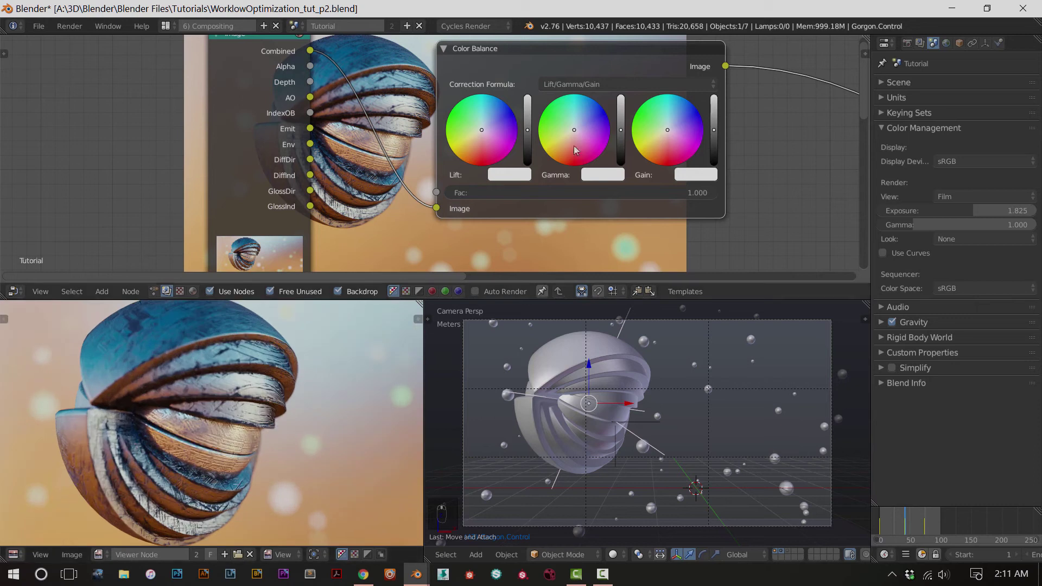
left_click_drag(527, 130, 527, 131)
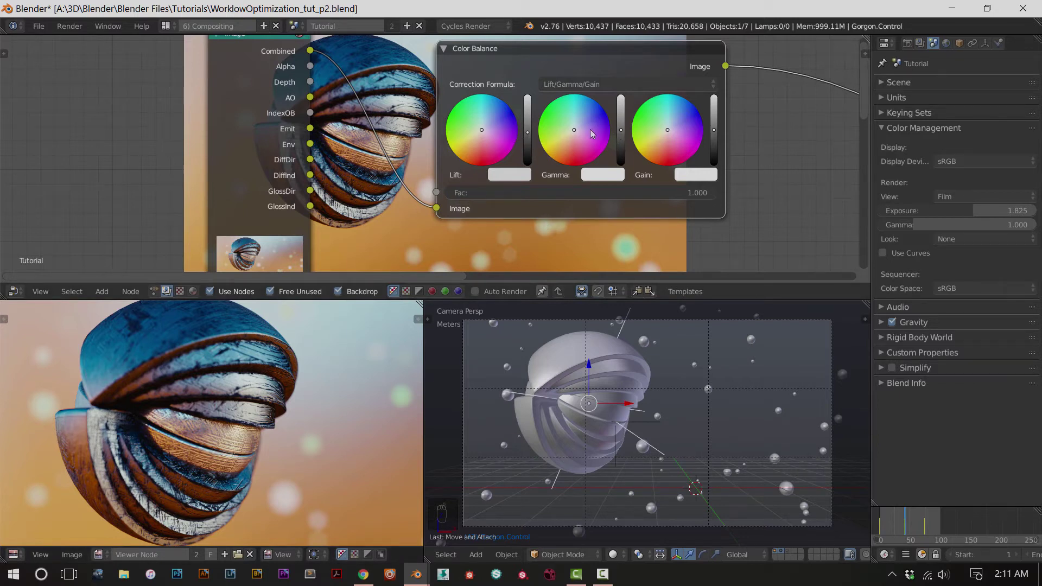
left_click(619, 129)
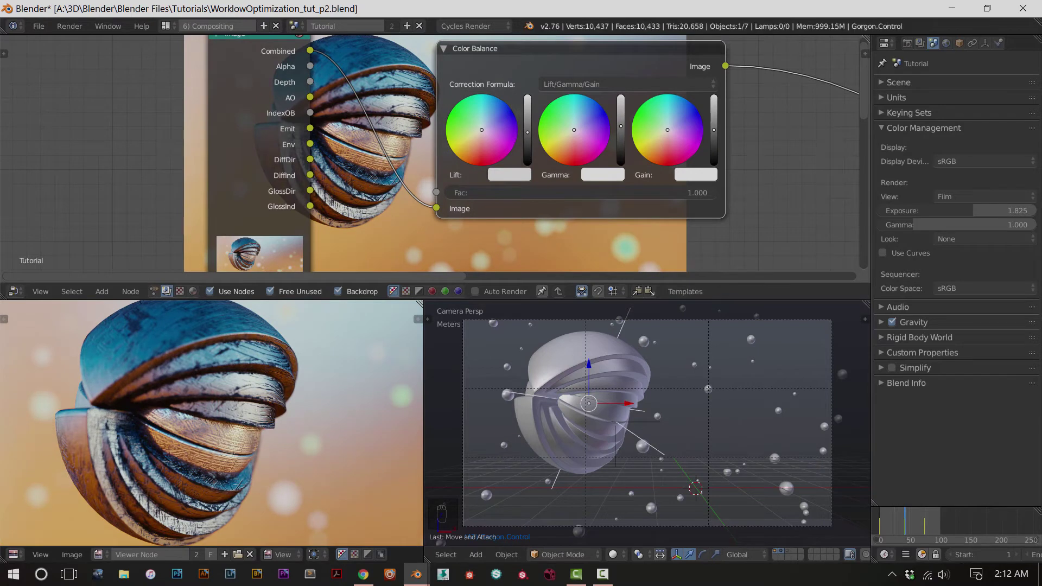
left_click_drag(621, 127, 620, 125)
scroll(132, 422, "down", 2)
scroll(142, 410, "up", 2)
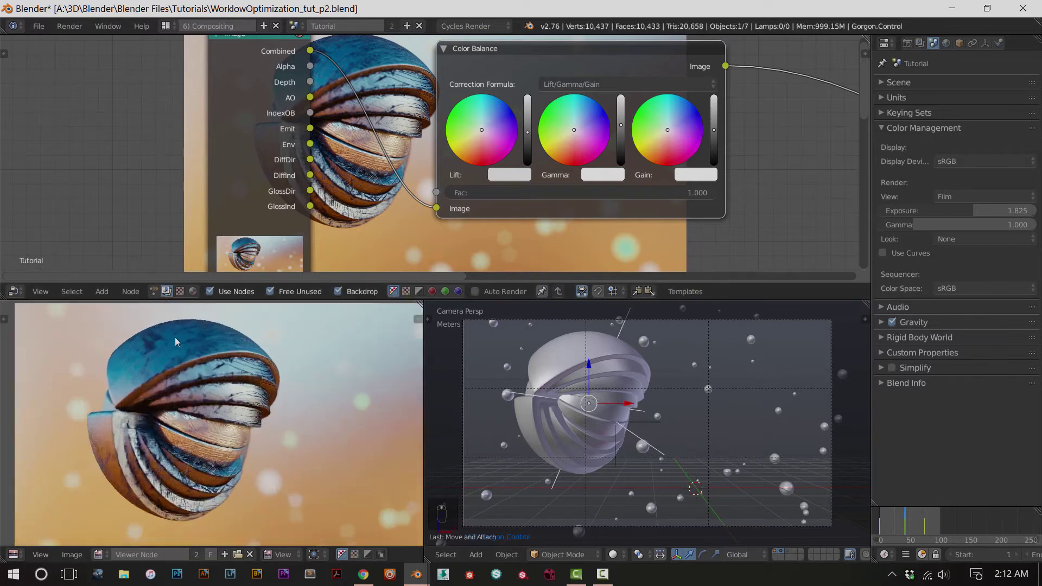
Compare the ungraded Combined render against the Color Balance result in the viewer
left_click(280, 77, "ctrl+shift")
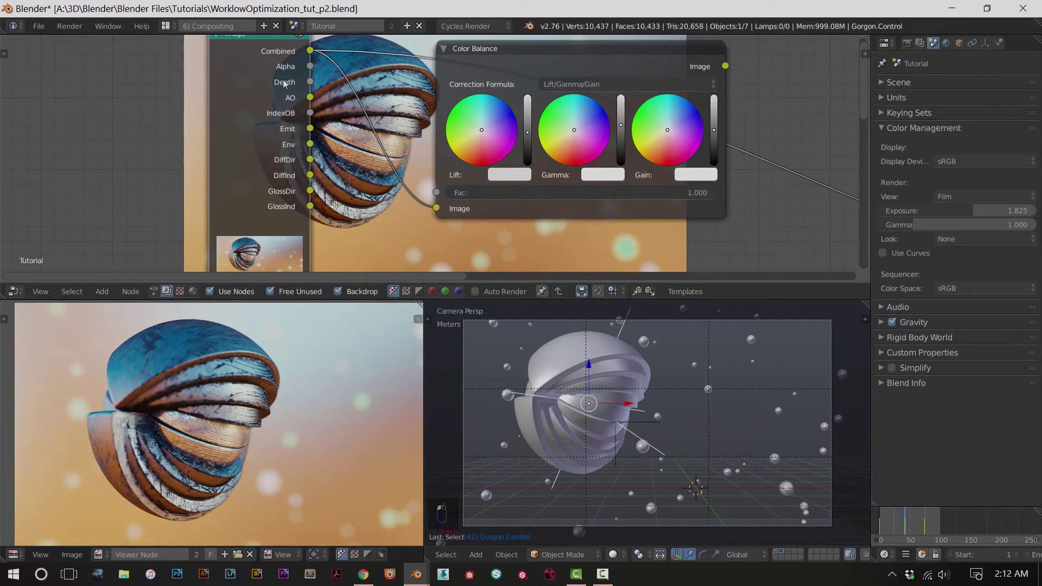
left_click(483, 56, "ctrl+shift")
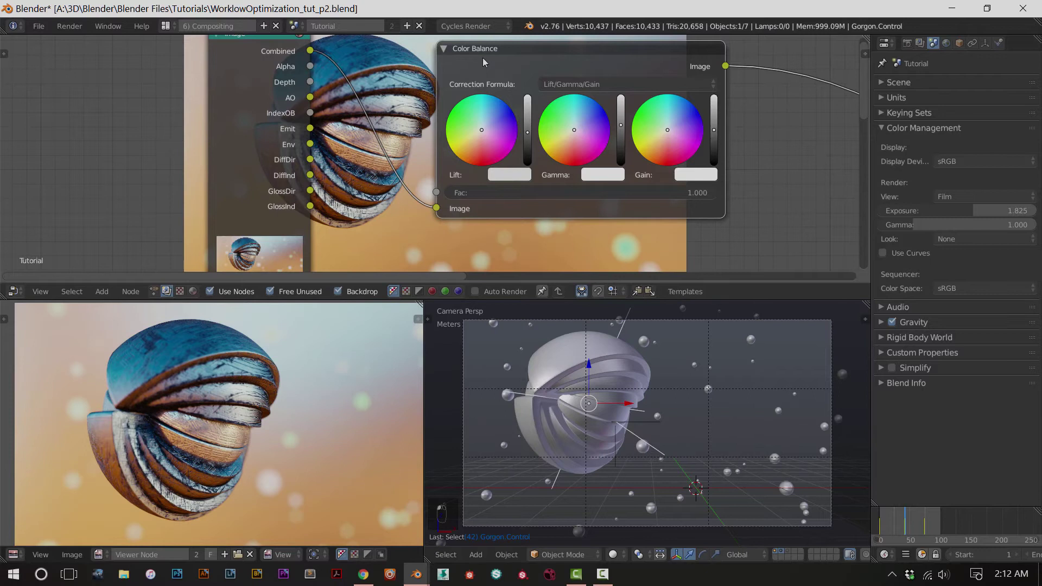
scroll(204, 392, "up", 2)
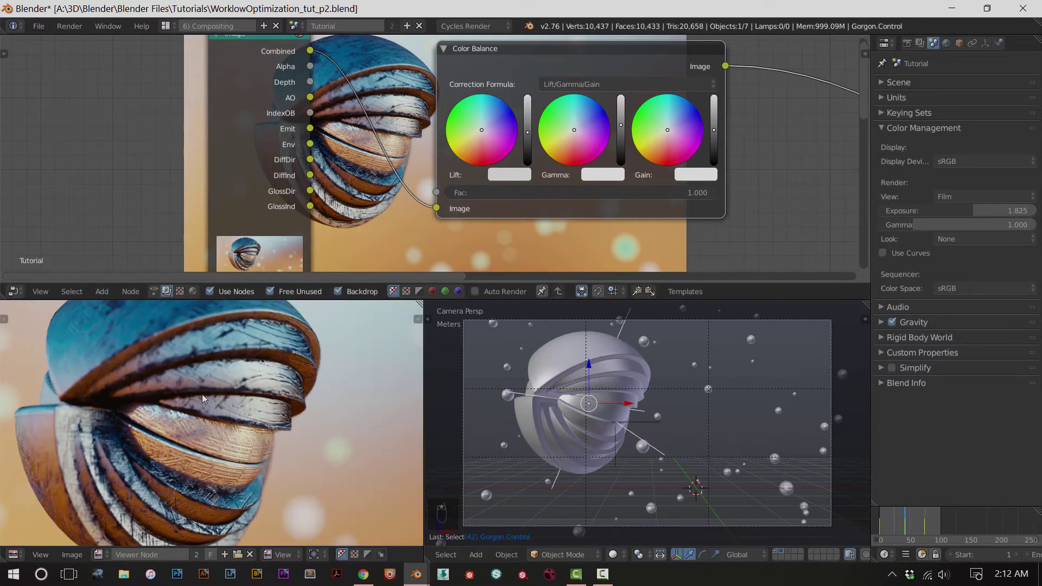
scroll(223, 444, "up", 4)
scroll(223, 444, "down", 1)
left_click(267, 107, "ctrl+shift")
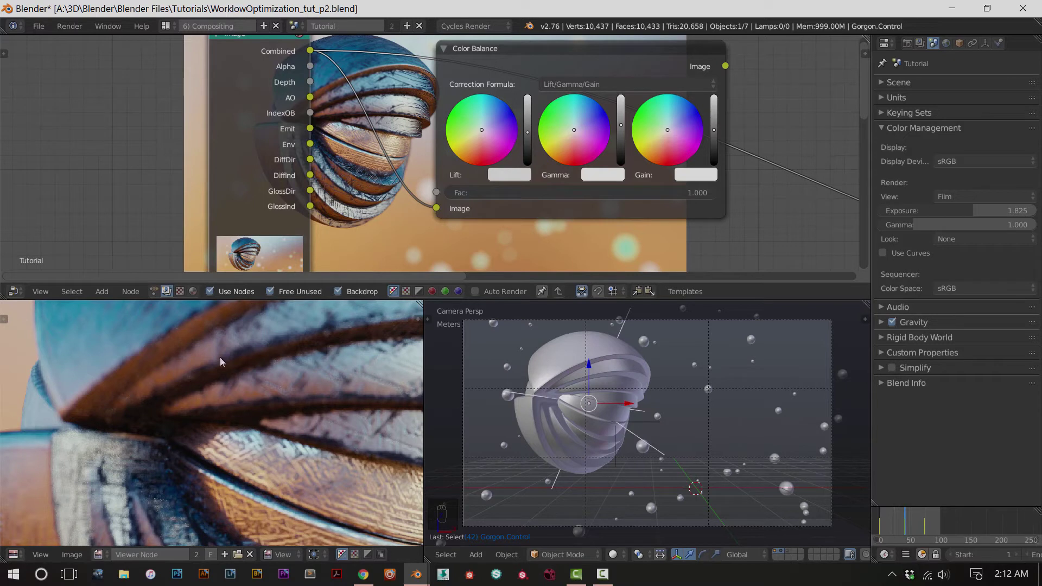
left_click(520, 54, "ctrl+shift")
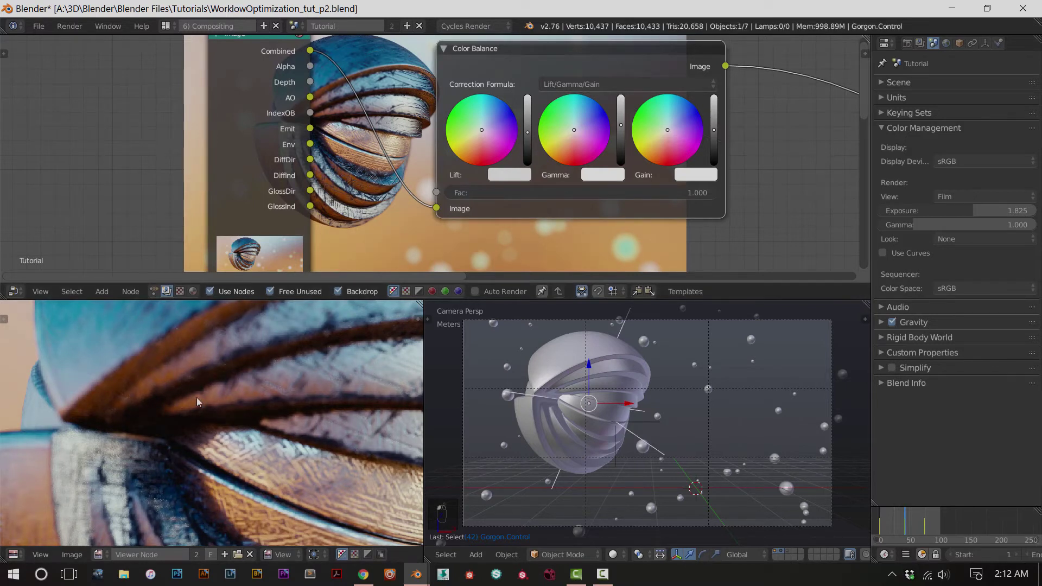
Fine-tune lift and gamma brightness, slightly darkening the shadows
left_click_drag(526, 128, 526, 133)
left_click_drag(620, 127, 620, 126)
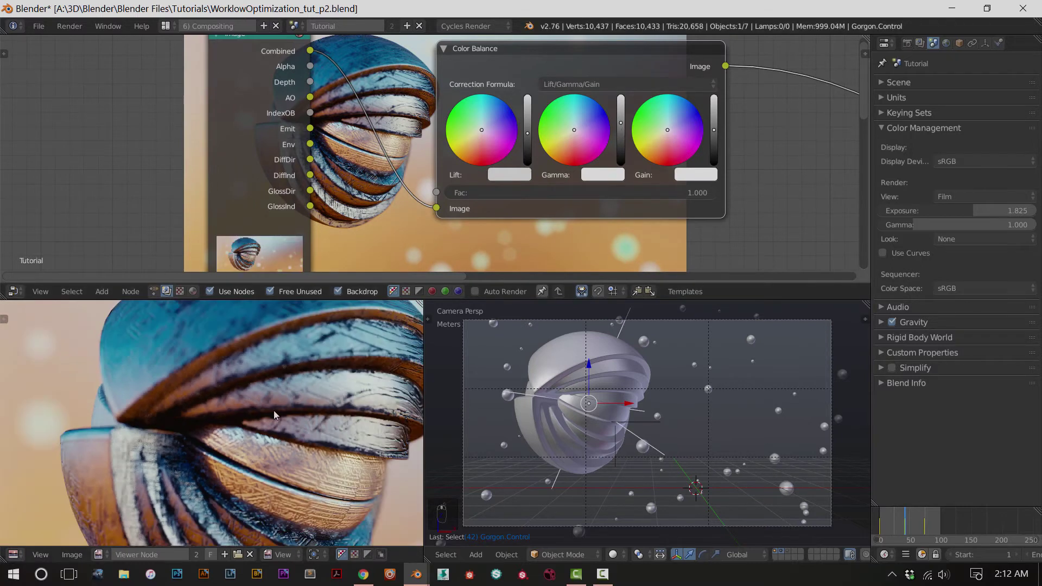
scroll(274, 412, "down", 2)
middle_click_drag(274, 412, 198, 386)
scroll(235, 405, "up", 1)
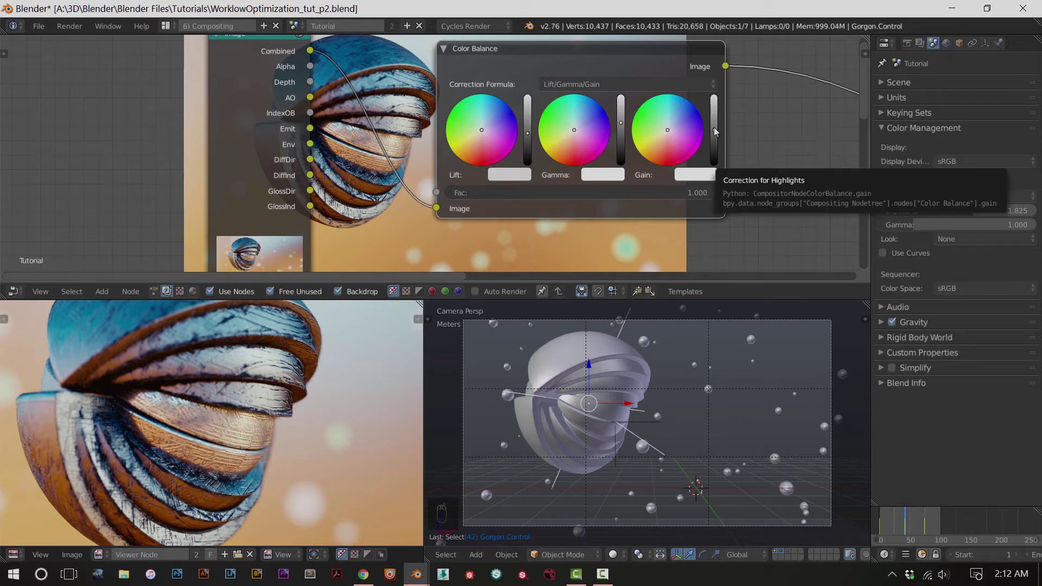
Raise the Gain value to brighten the image, then pull it back down slightly
left_click_drag(714, 131, 714, 130)
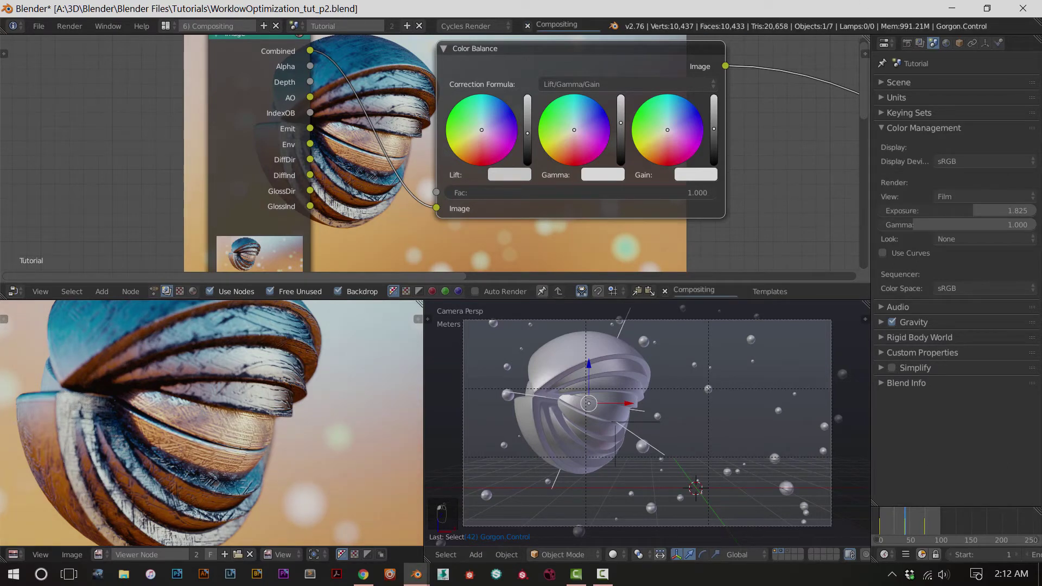
left_click_drag(714, 128, 713, 126)
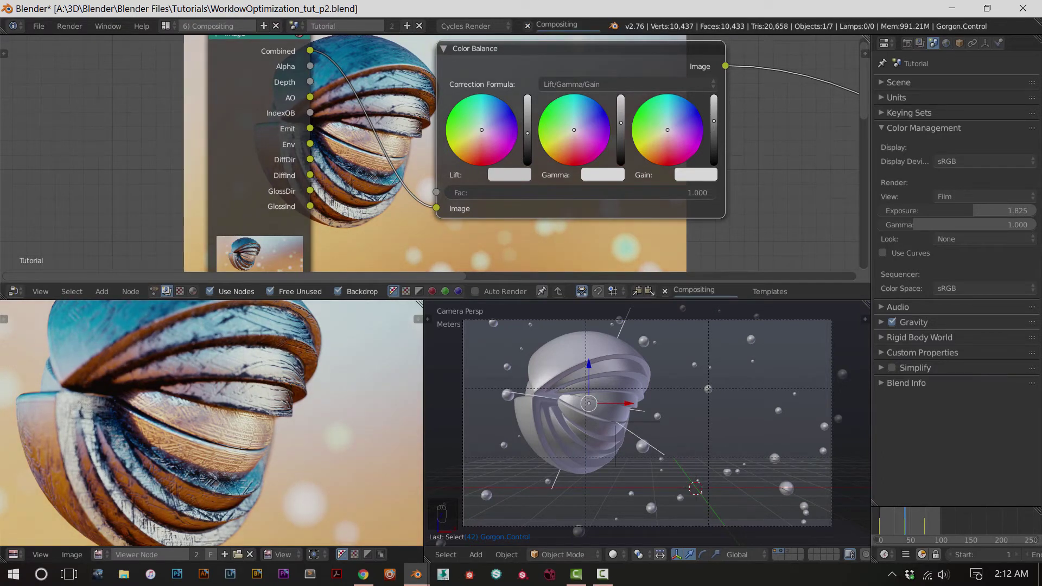
left_click_drag(714, 121, 711, 136)
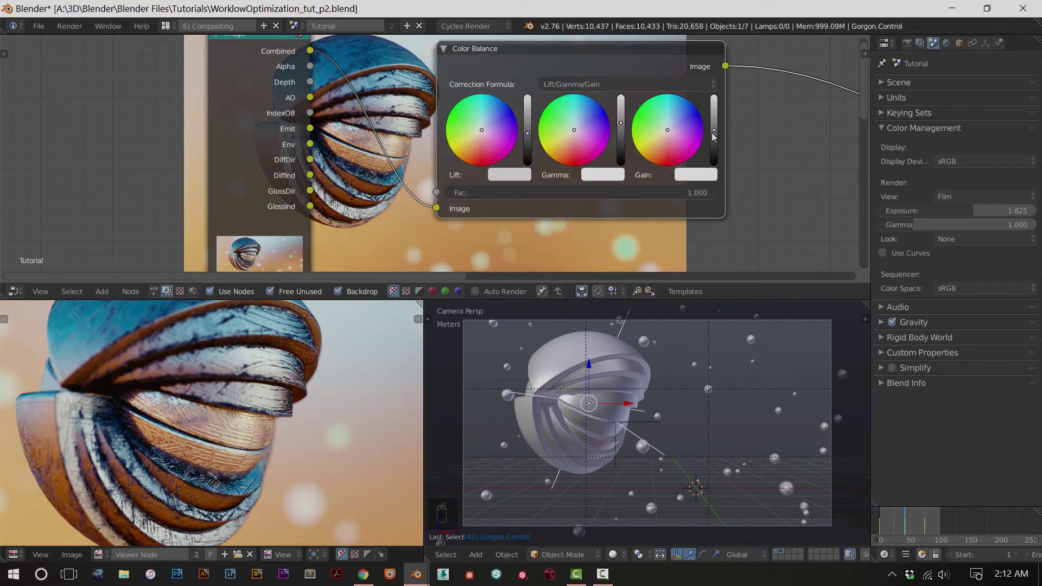
scroll(575, 227, "down", 3)
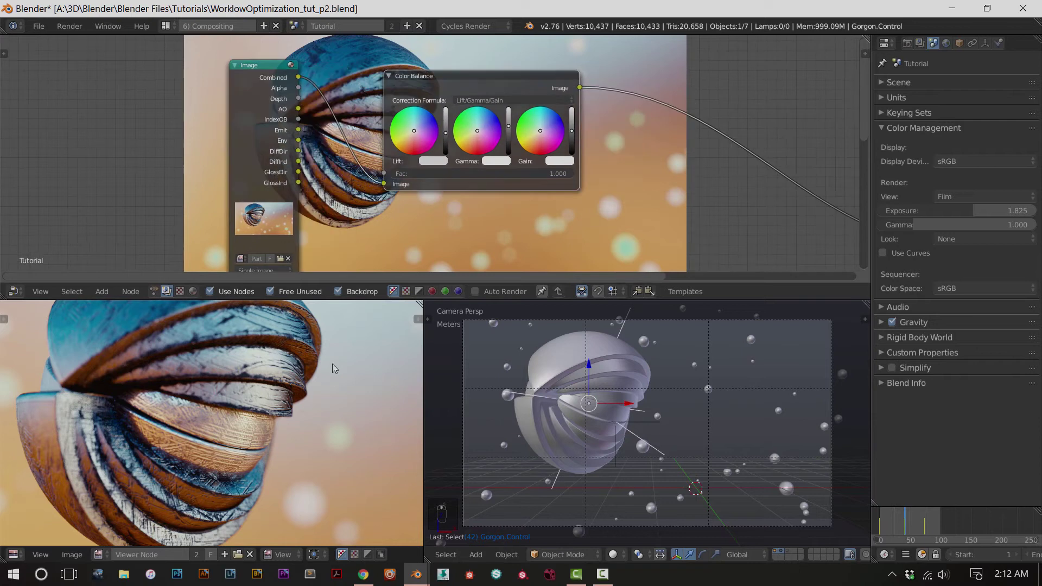
Try collapsing the Color Balance node, cancel the add menu, and undo back to the full node
scroll(295, 386, "down", 3)
scroll(295, 386, "up", 2)
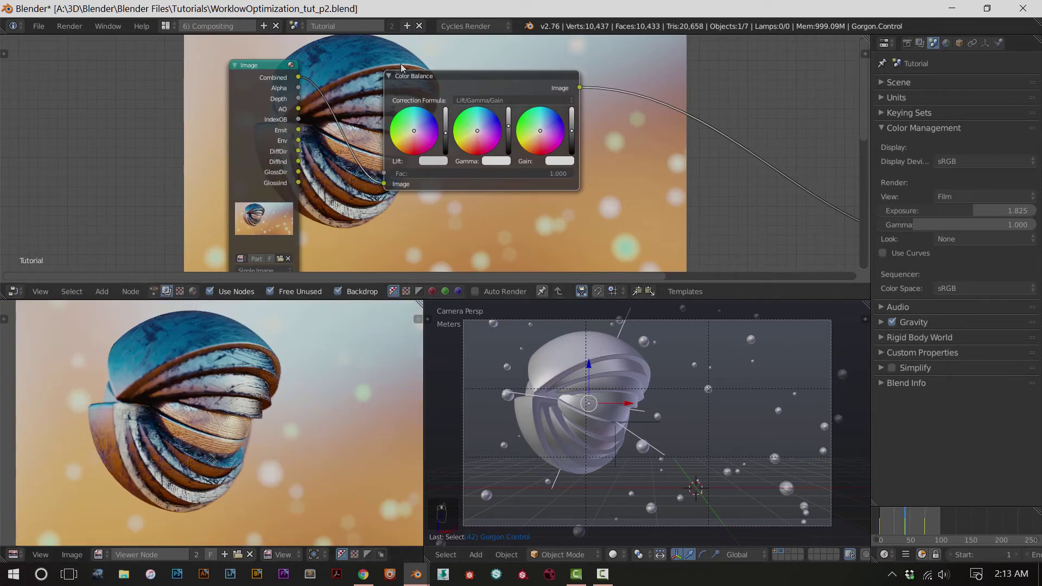
key("ctrl+x")
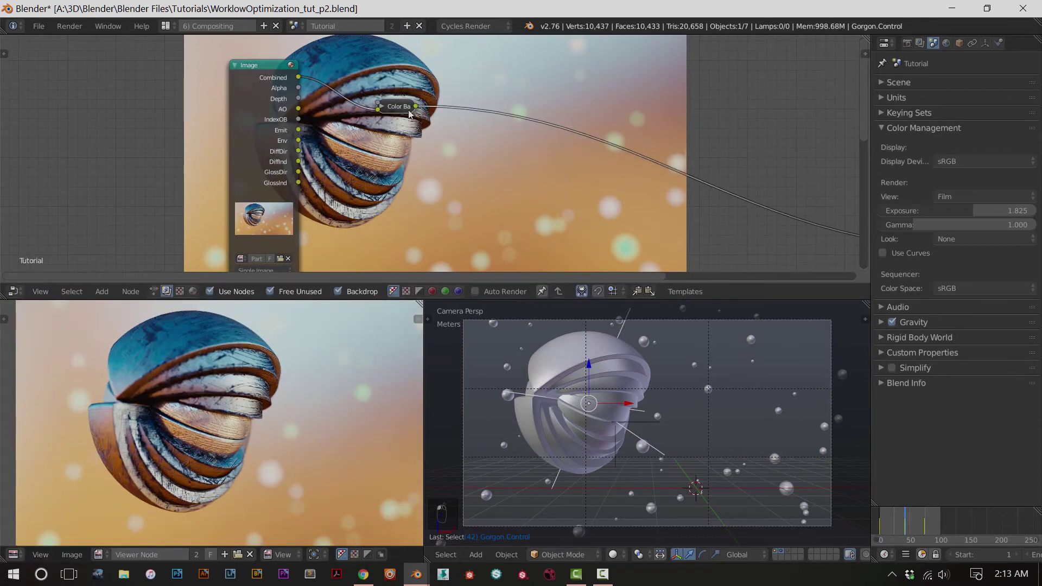
key("shift+a")
mouse_move(418, 129)
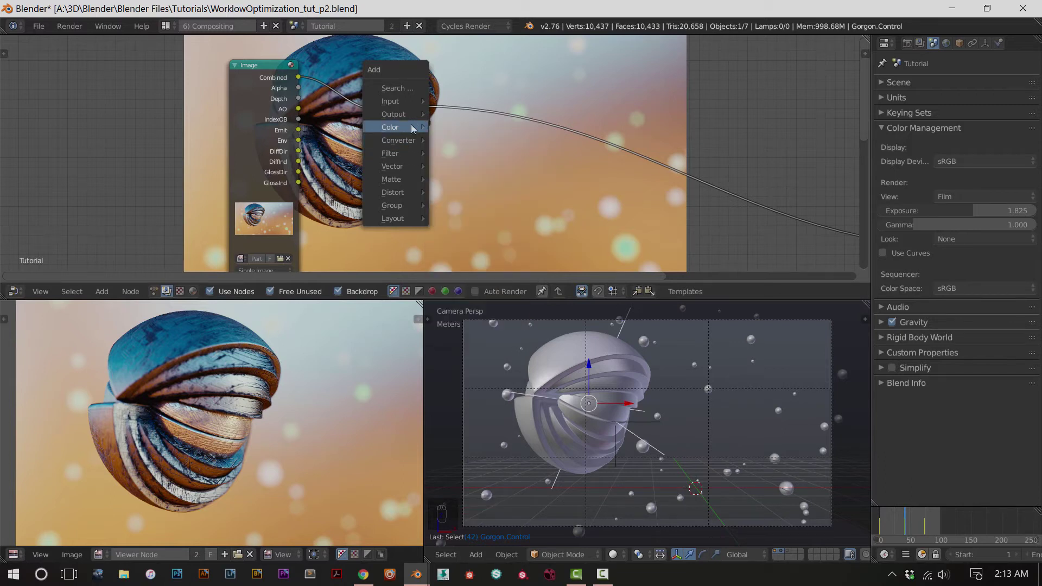
key("Escape")
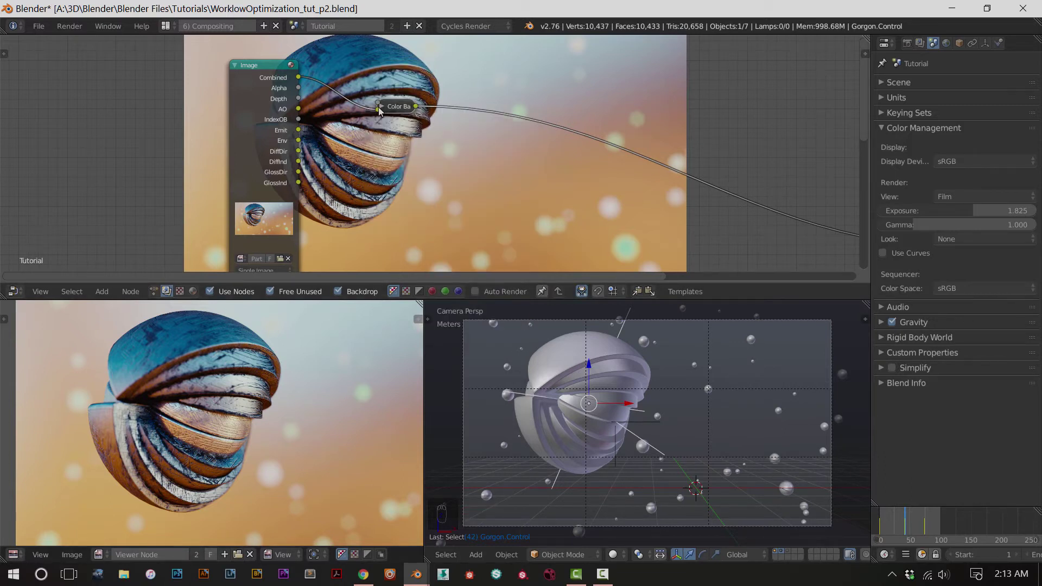
key("ctrl+z")
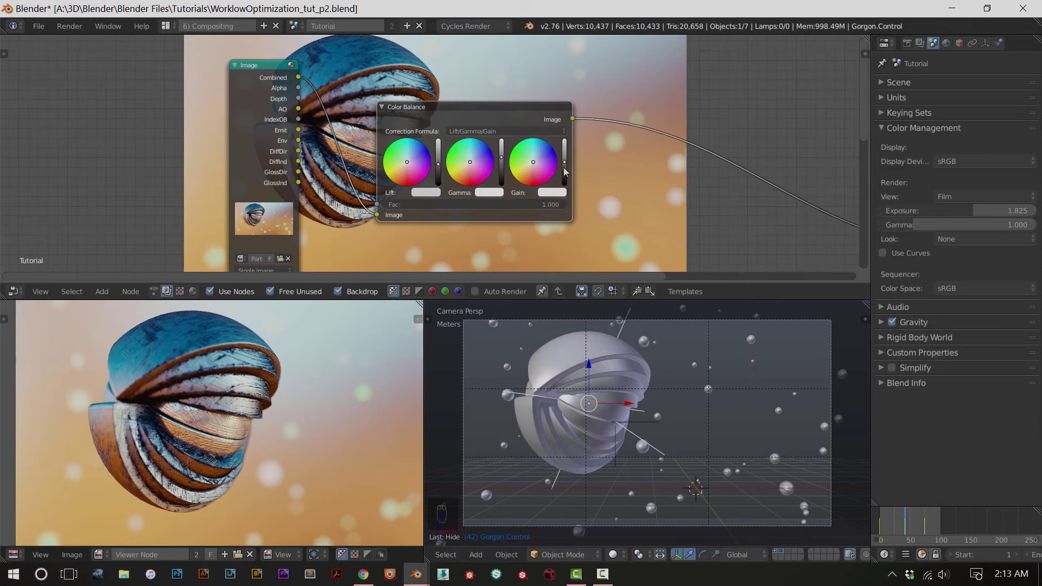
Drop a second Color Balance node onto the link after the first and zoom in on it
left_click(382, 107)
key("shift+a")
mouse_move(456, 175)
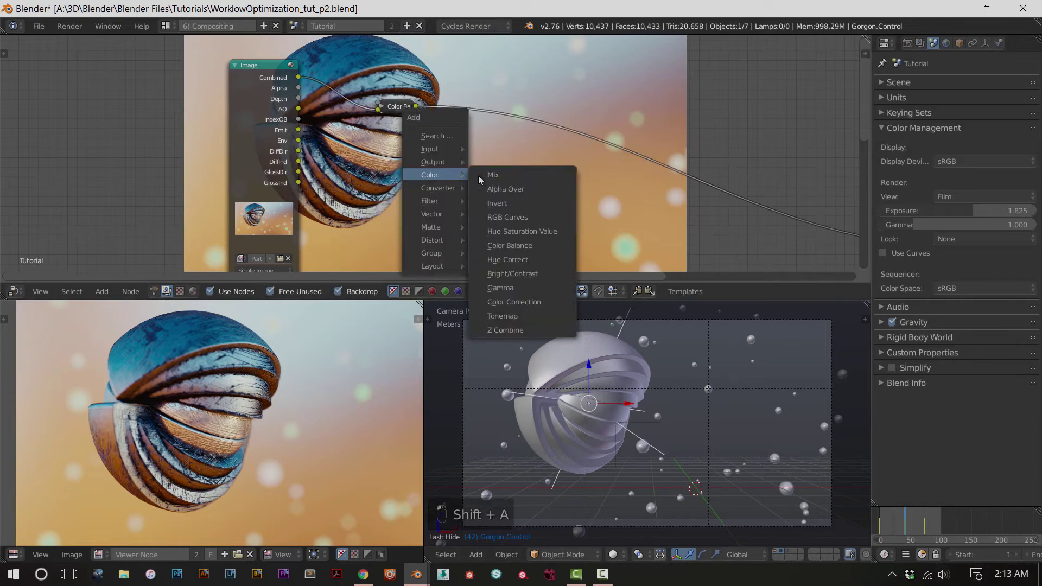
left_click(525, 245)
left_click(466, 72)
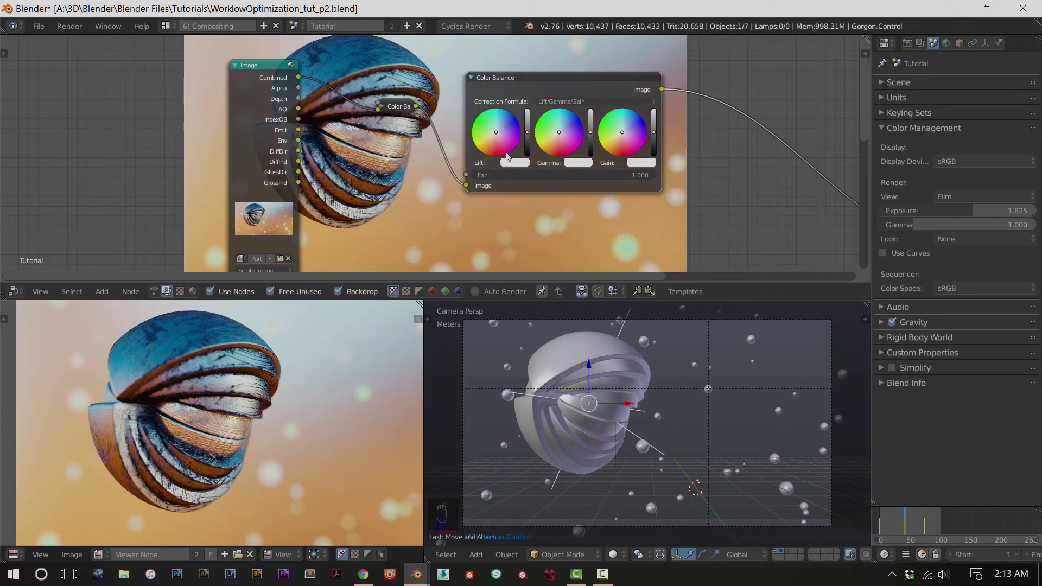
scroll(513, 177, "up", 1)
middle_click_drag(514, 181, 401, 217, "ctrl")
scroll(434, 215, "up", 2)
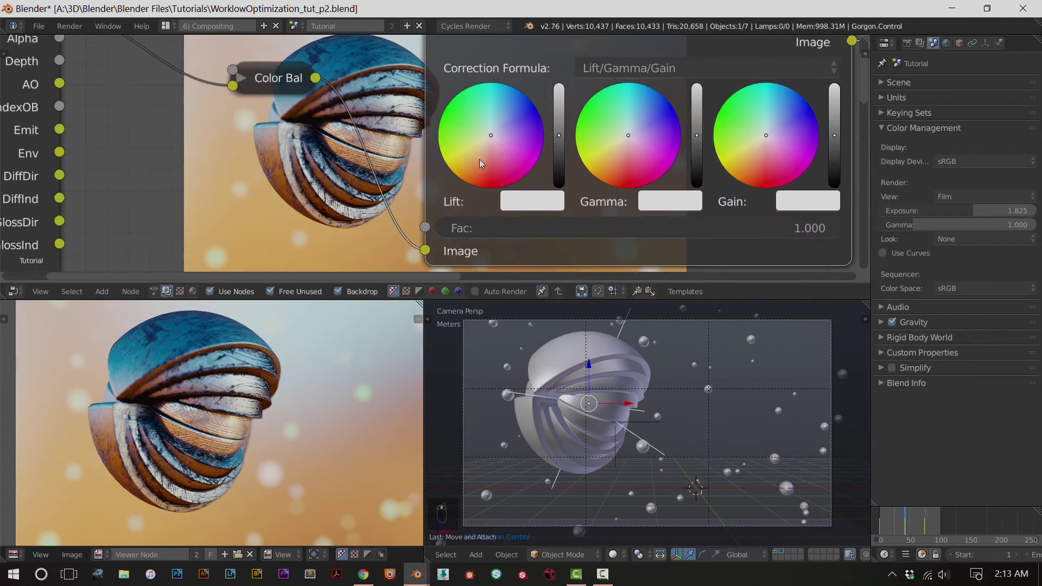
Test a lift offset on the second node, reset it, then nudge lift slightly up off neutral
left_click_drag(491, 136, 492, 145)
key("BackSpace")
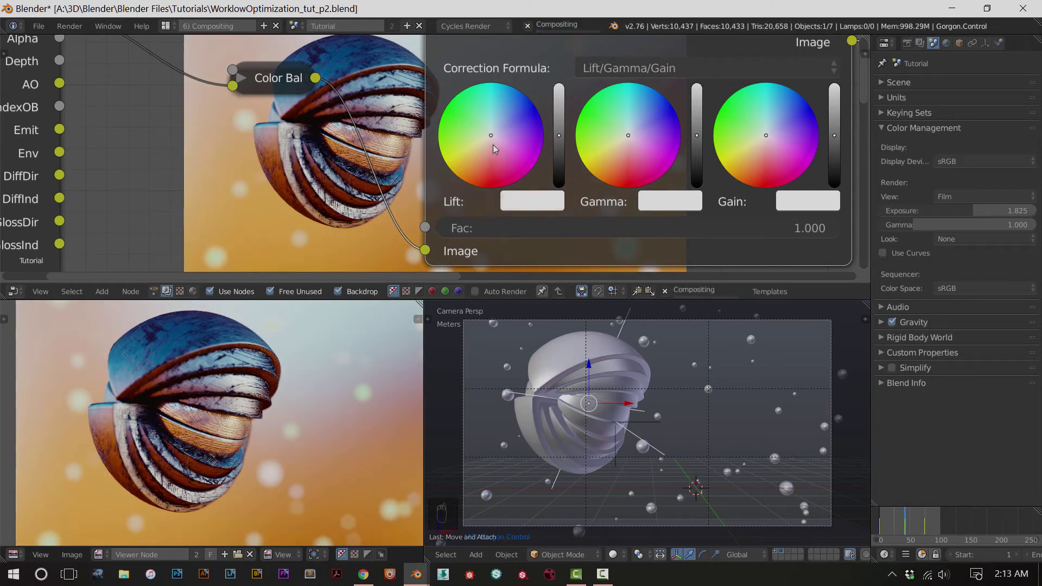
scroll(254, 382, "up", 6)
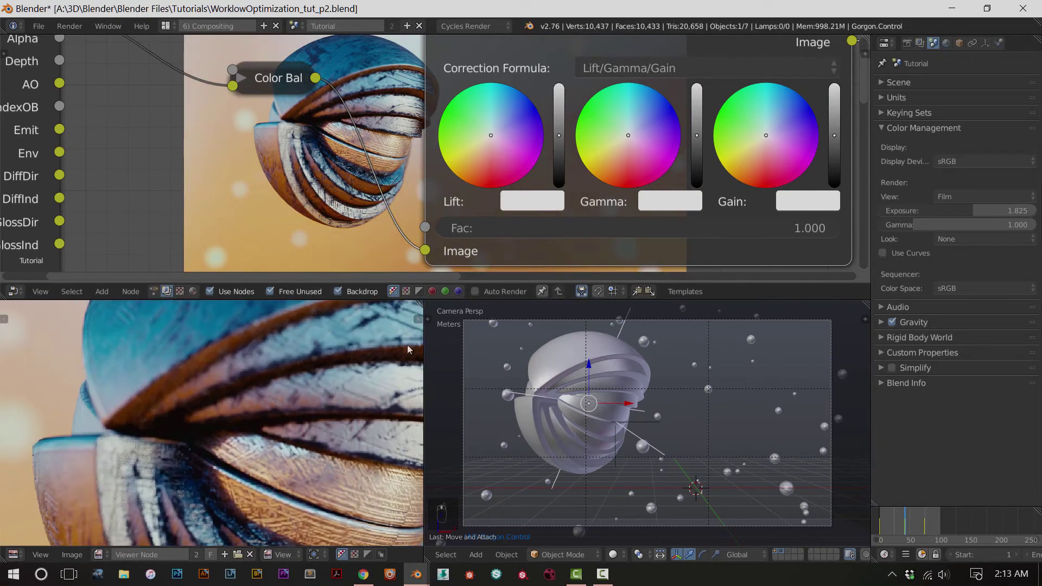
left_click_drag(491, 137, 493, 131)
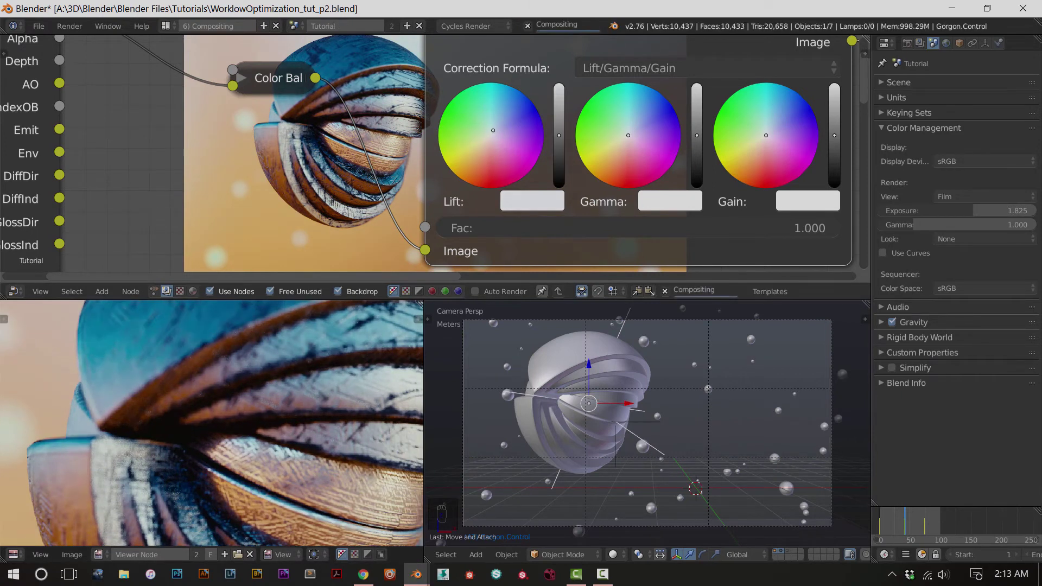
scroll(277, 406, "down", 5)
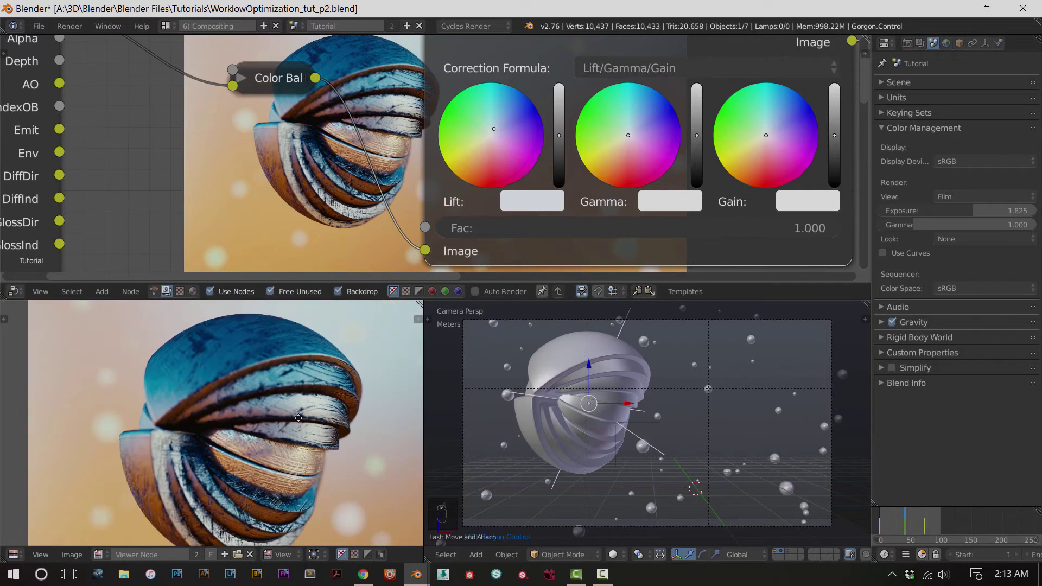
scroll(280, 402, "down", 2)
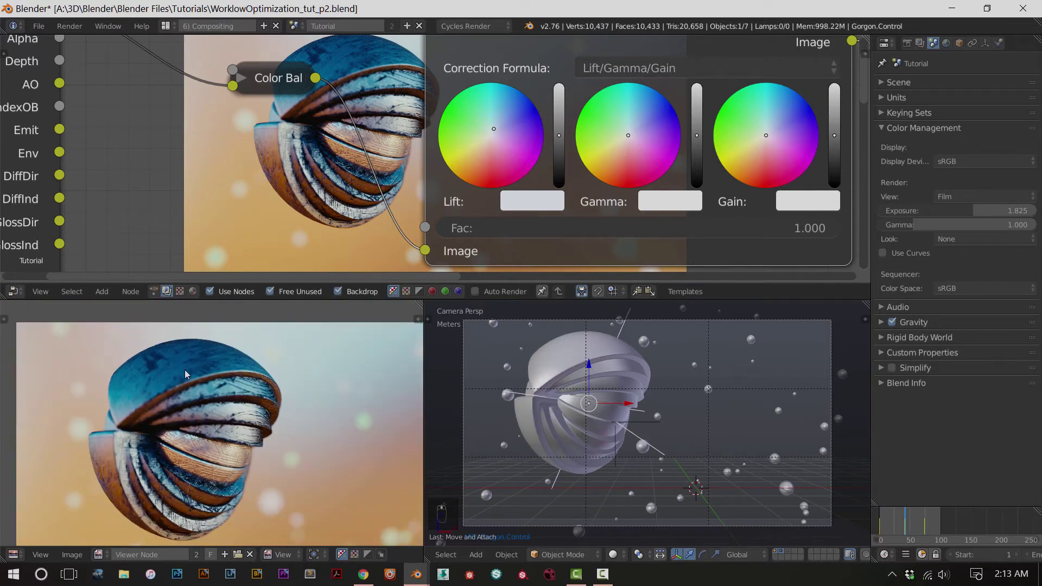
scroll(184, 374, "up", 4)
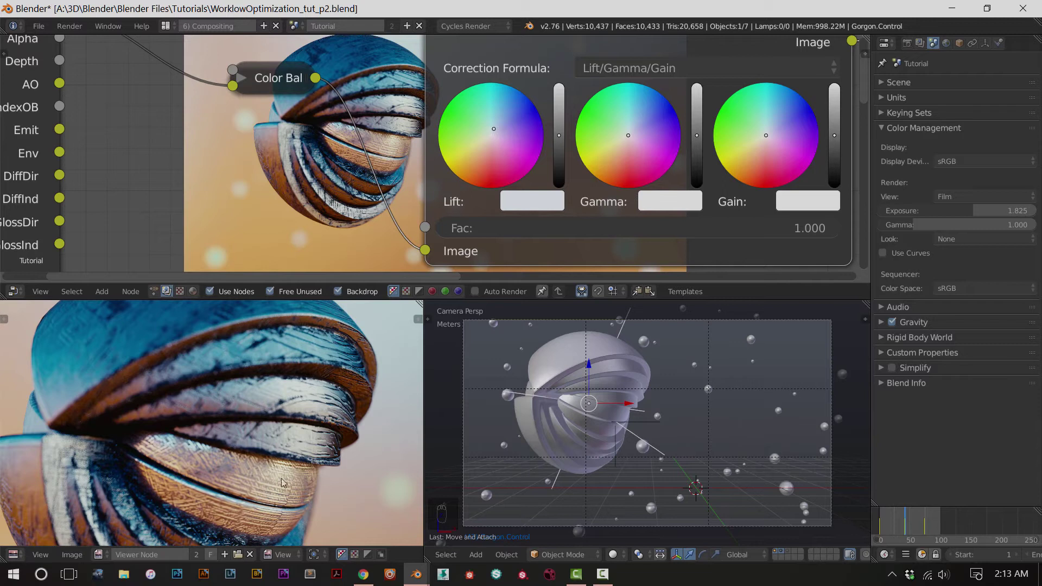
left_click(629, 138)
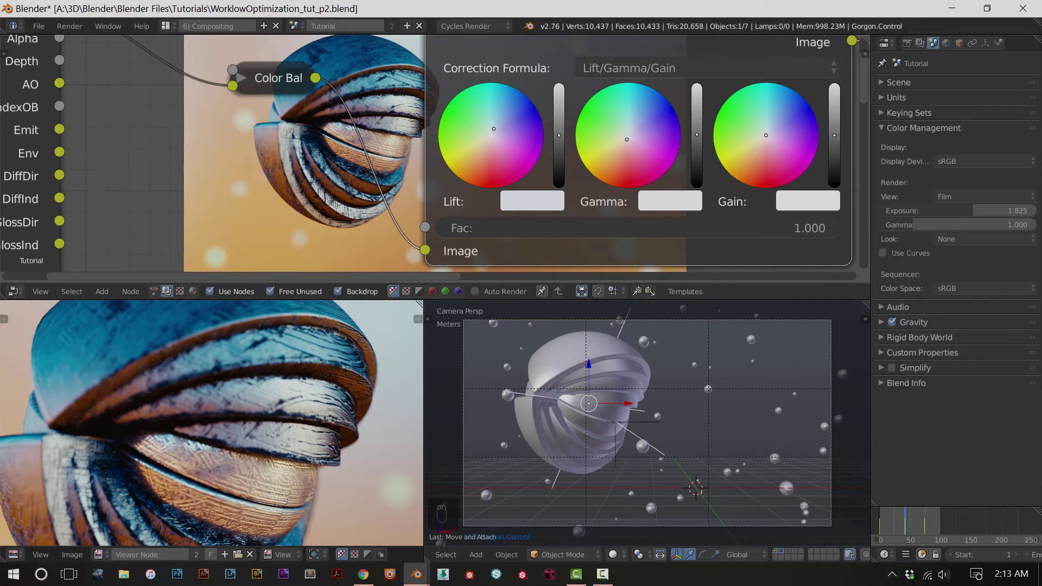
Try orange, cream and magenta gamma tints, resetting each, then settle on a faint pink
left_click_drag(626, 139, 600, 181)
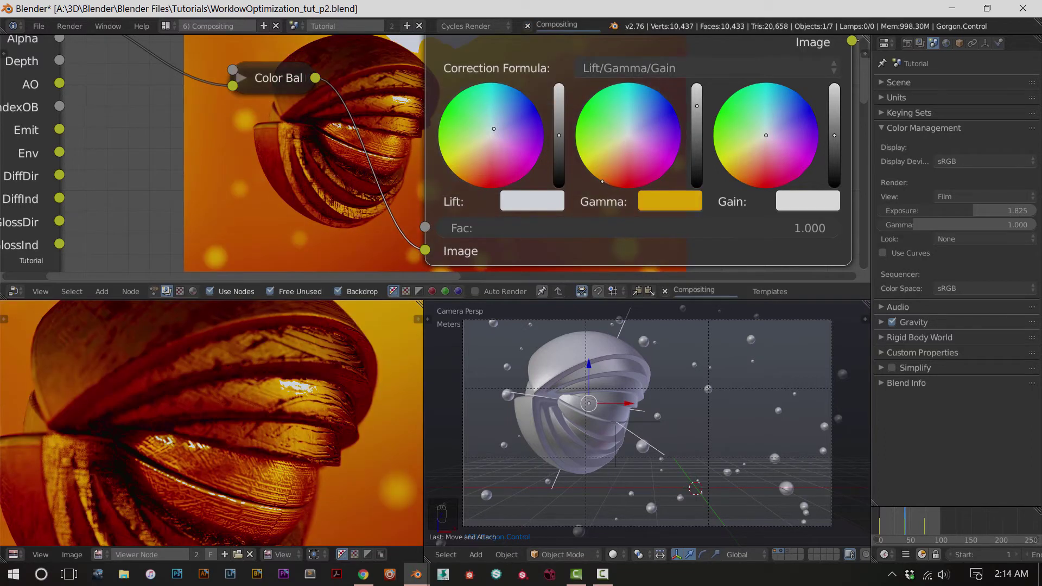
key("Escape")
mouse_move(630, 137)
left_mouse_down()
mouse_move(616, 146)
mouse_move(620, 138)
left_mouse_up()
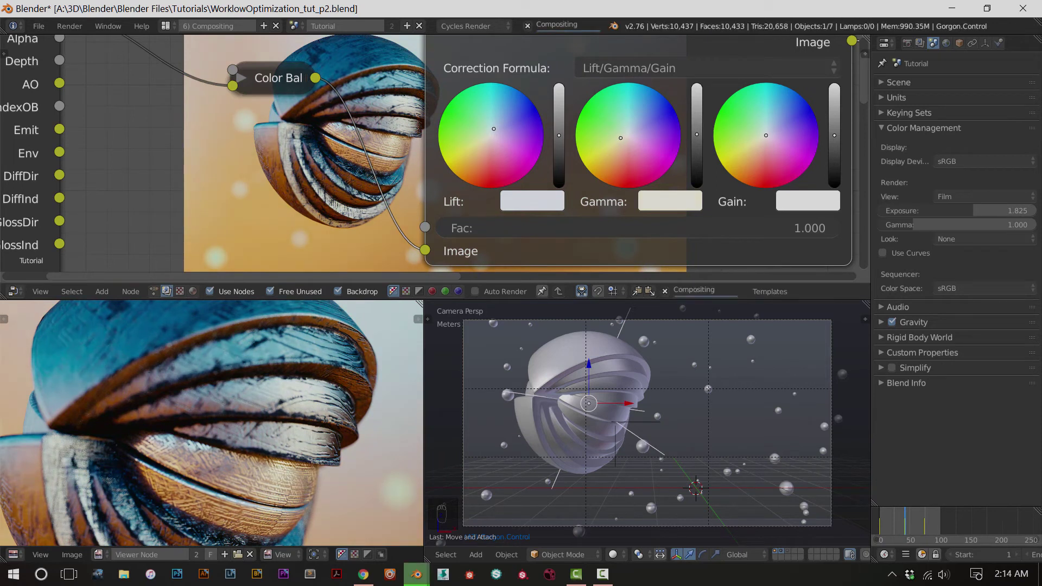
key("BackSpace")
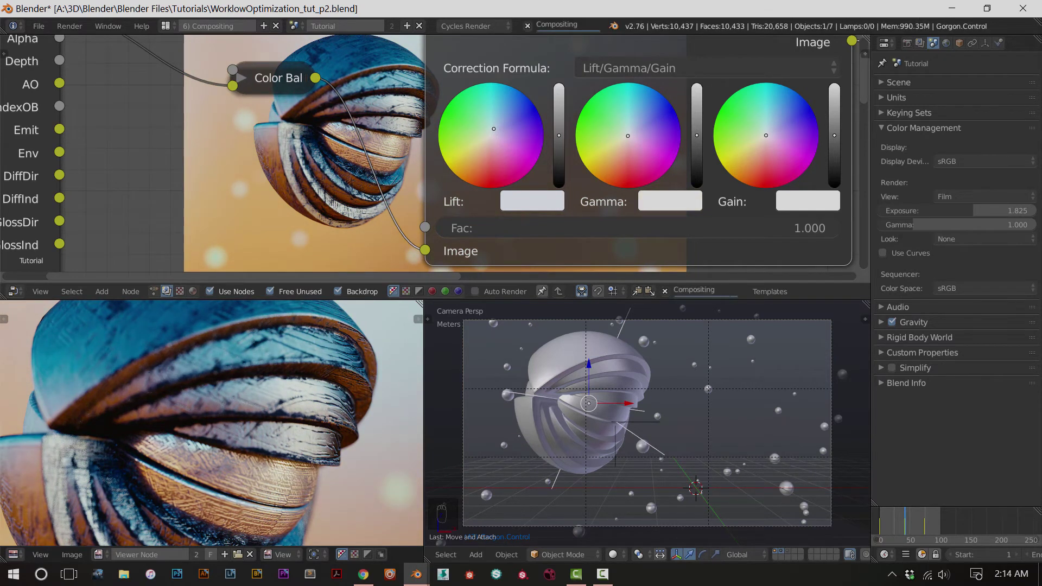
left_click_drag(627, 137, 634, 188)
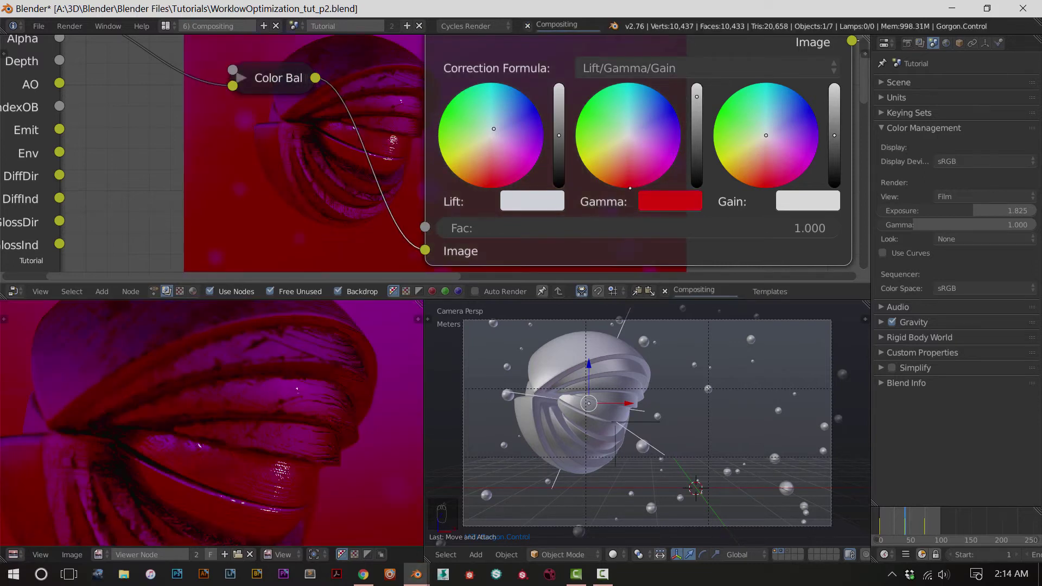
key("BackSpace")
mouse_move(628, 136)
left_mouse_down()
mouse_move(643, 139)
mouse_move(635, 120)
mouse_move(615, 122)
mouse_move(635, 139)
left_mouse_up()
Fit and pan the viewer image to inspect the graded render
key("Home")
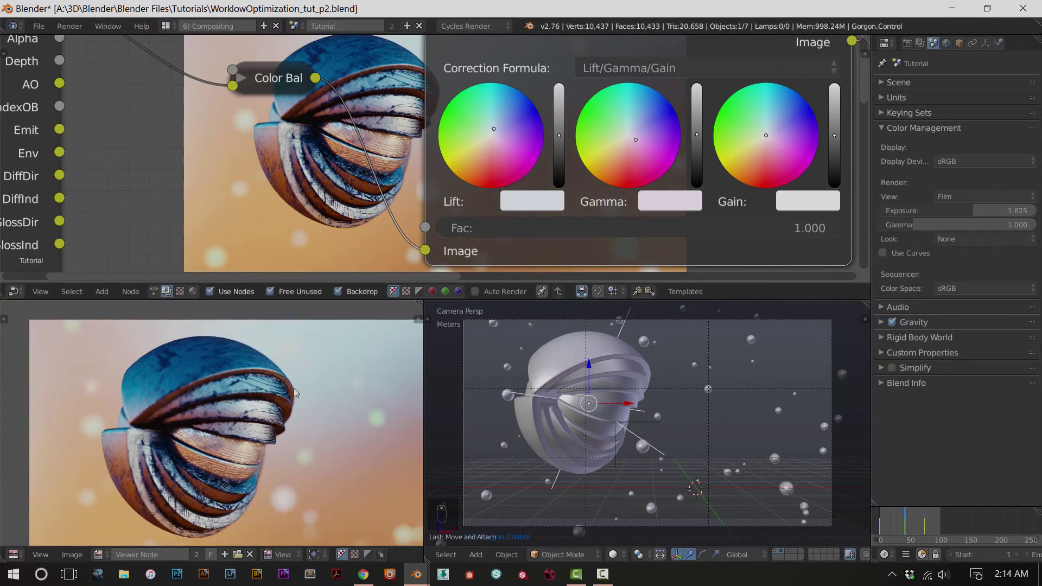
middle_click_drag(271, 398, 235, 374)
scroll(318, 449, "down", 2)
middle_click_drag(318, 449, 283, 425)
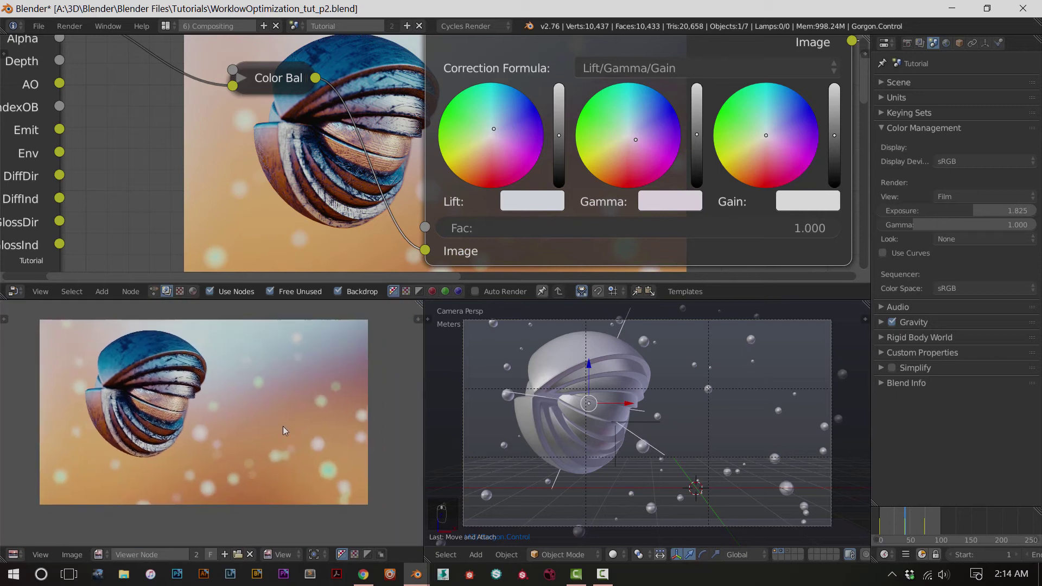
scroll(283, 425, "up", 2)
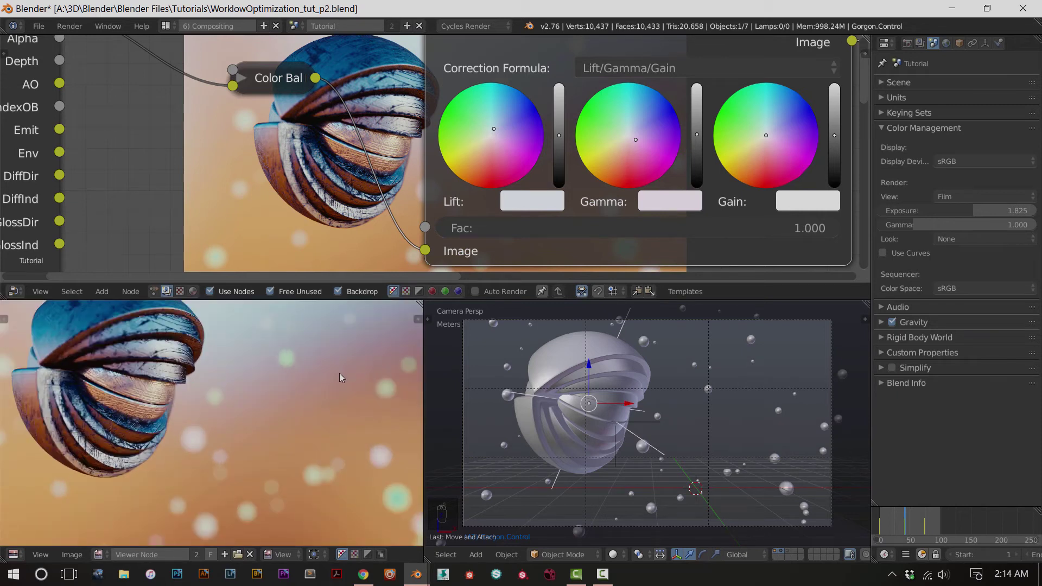
scroll(349, 406, "down", 1)
scroll(304, 411, "up", 2)
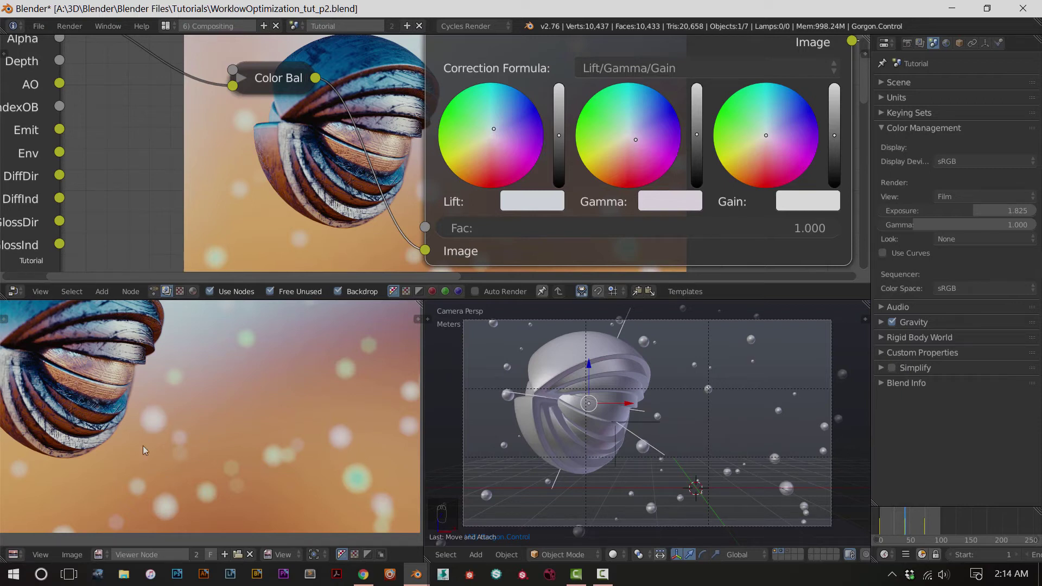
middle_click_drag(157, 426, 224, 470)
scroll(228, 461, "up", 3)
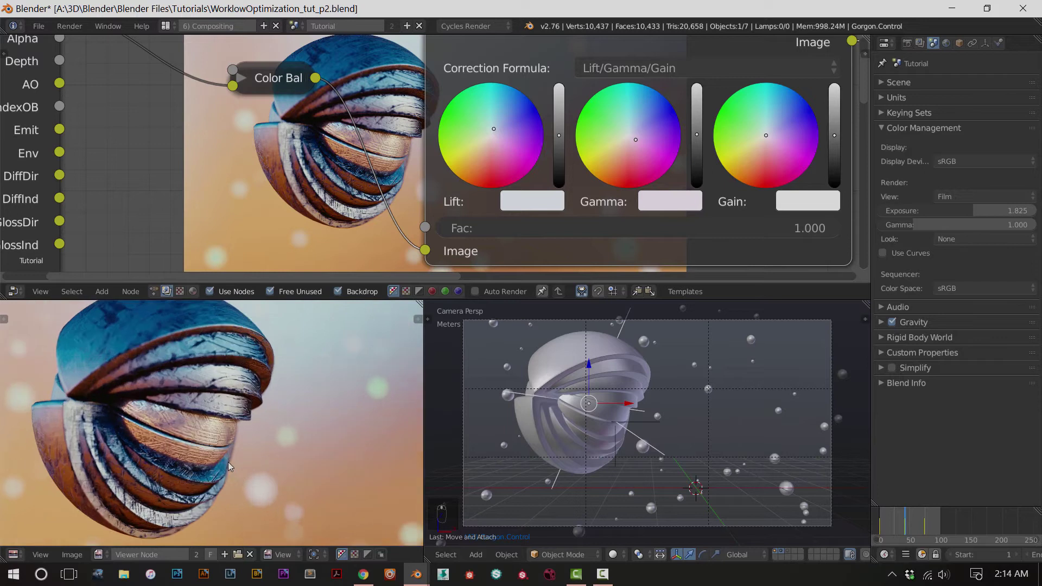
scroll(270, 470, "down", 4)
scroll(293, 467, "down", 1)
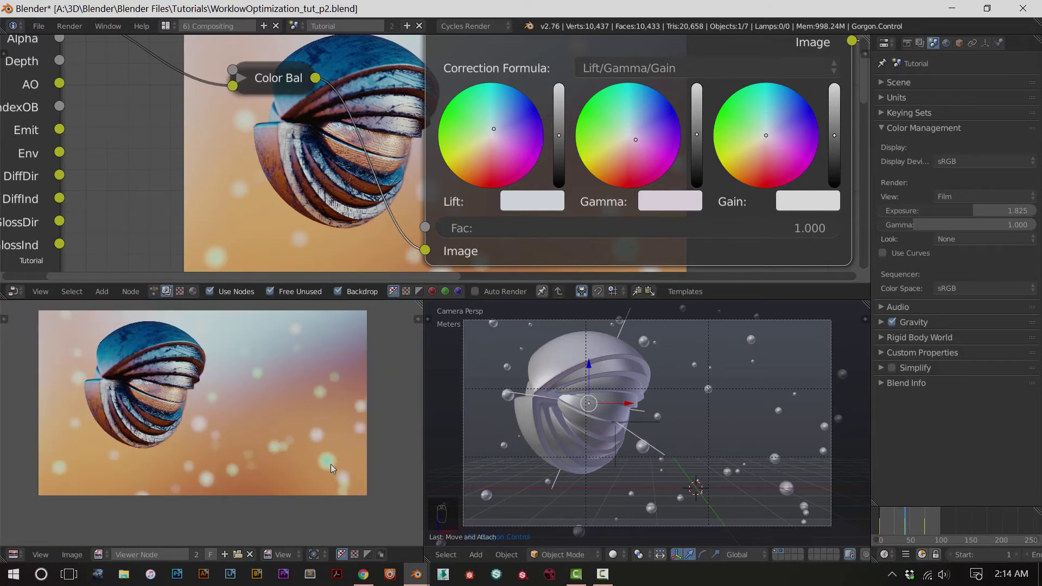
scroll(191, 404, "up", 4)
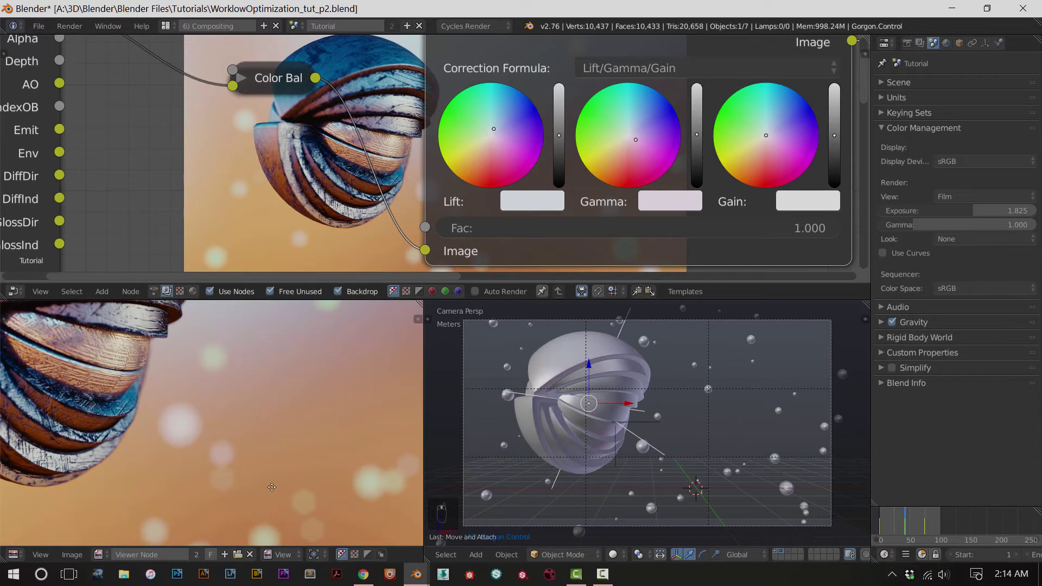
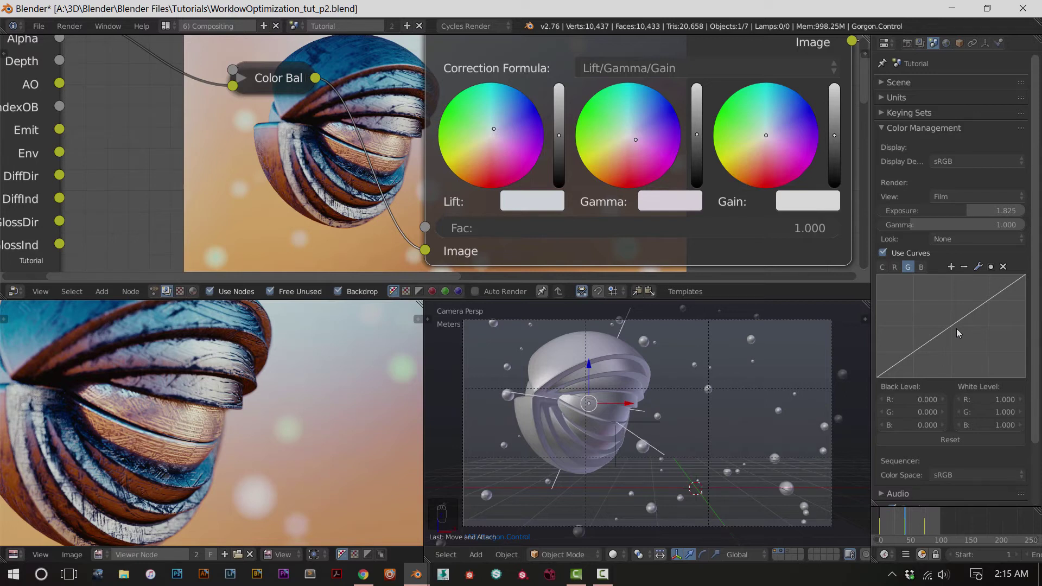
scroll(357, 386, "down", 1)
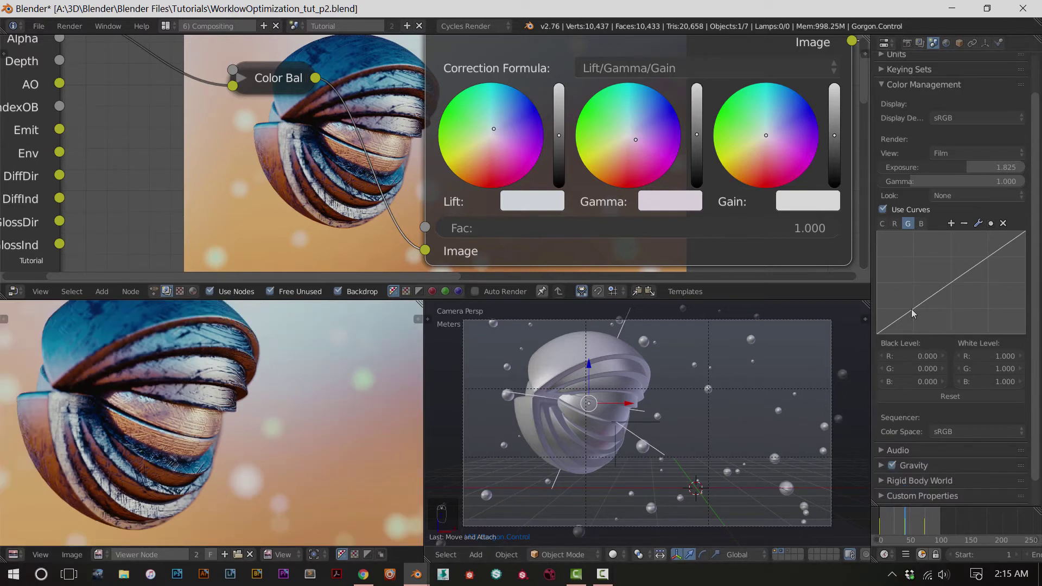
Try bending the green curve and adding three points, then reset it to a straight line
left_click_drag(890, 324, 885, 320)
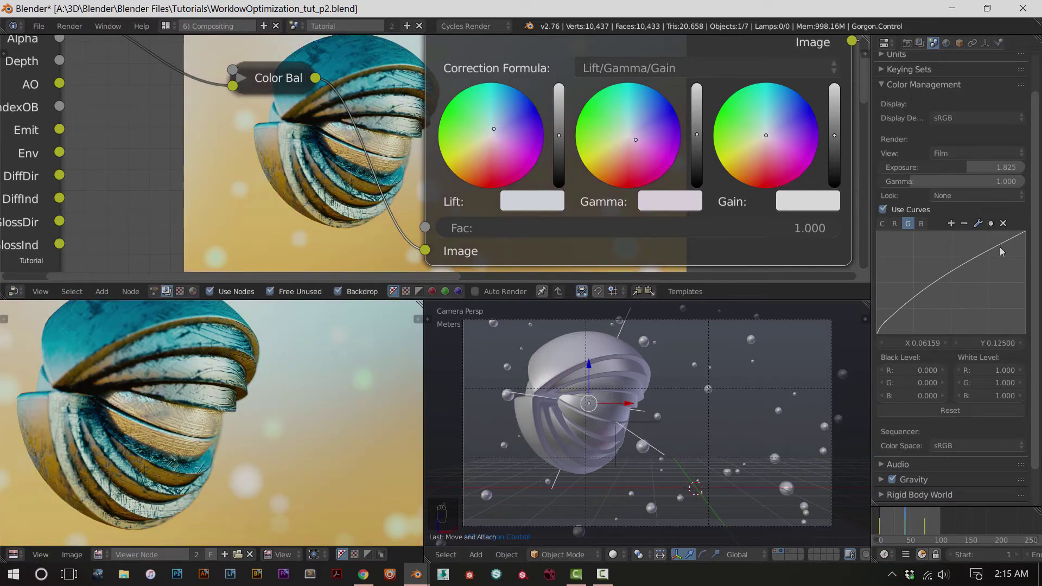
key("ctrl+z")
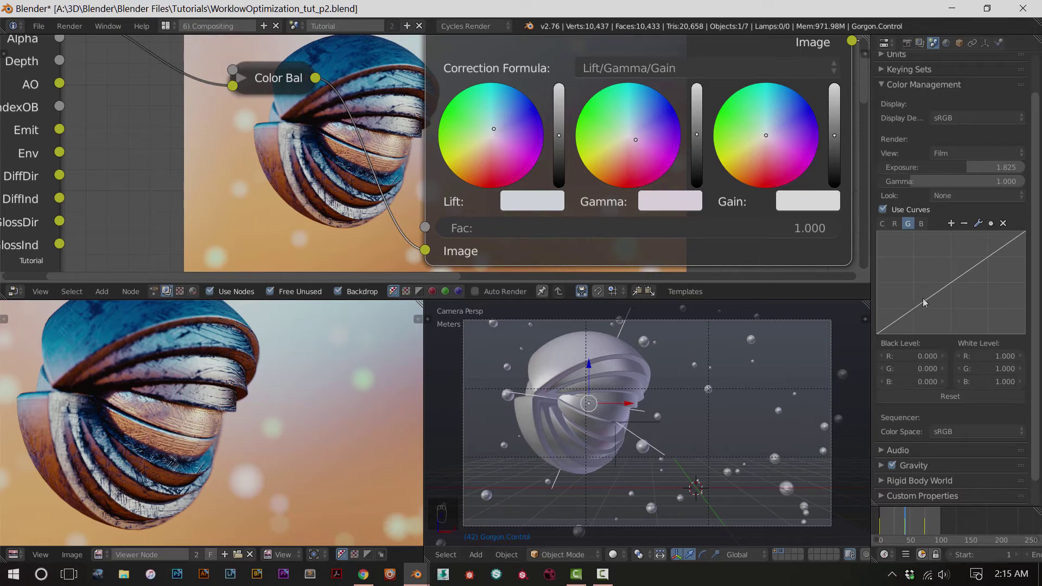
left_click(916, 309)
left_click(952, 285)
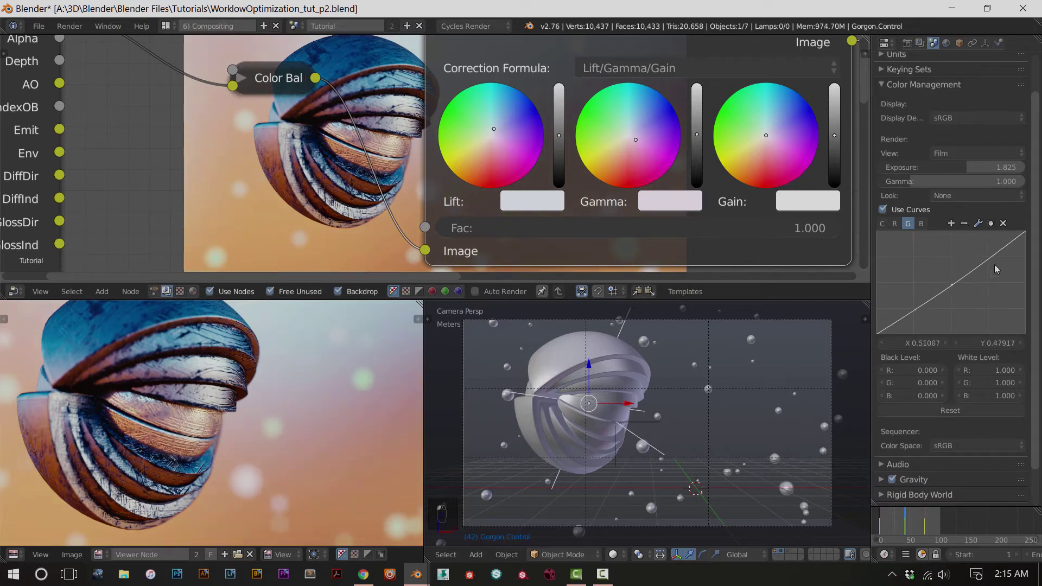
left_click(988, 255)
key("ctrl+Up")
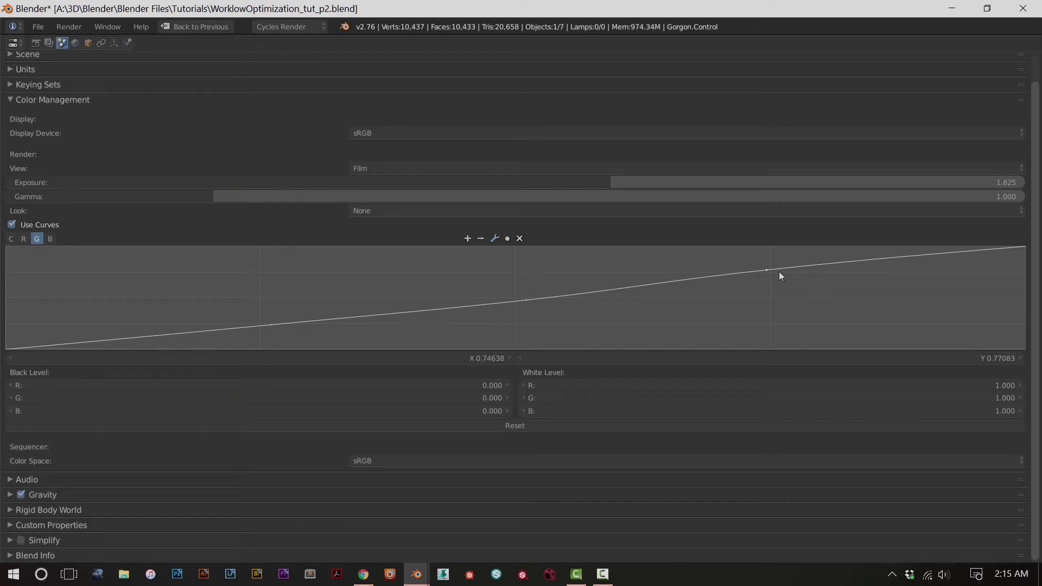
key("ctrl+Down")
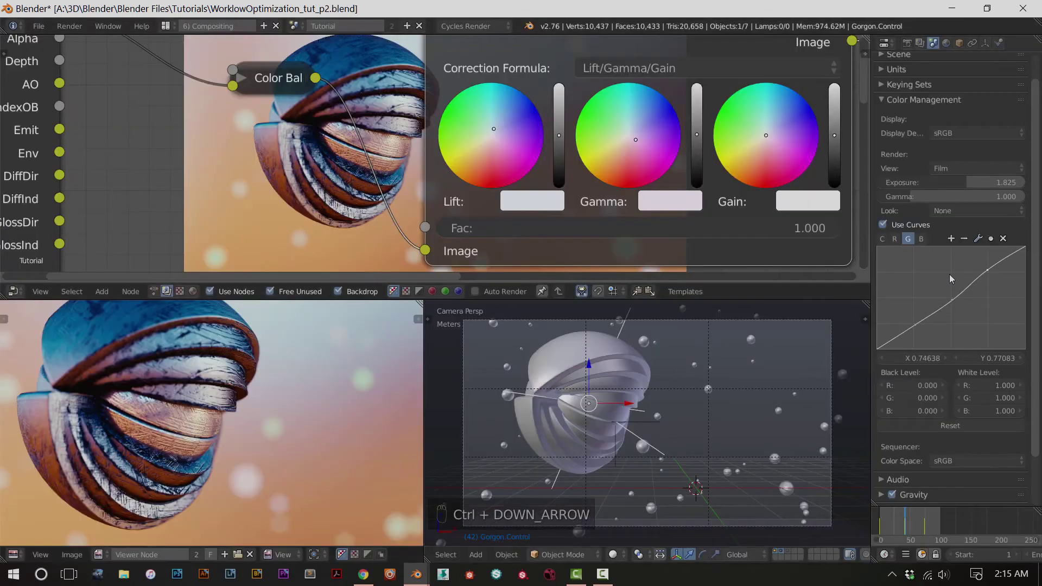
left_click(977, 238)
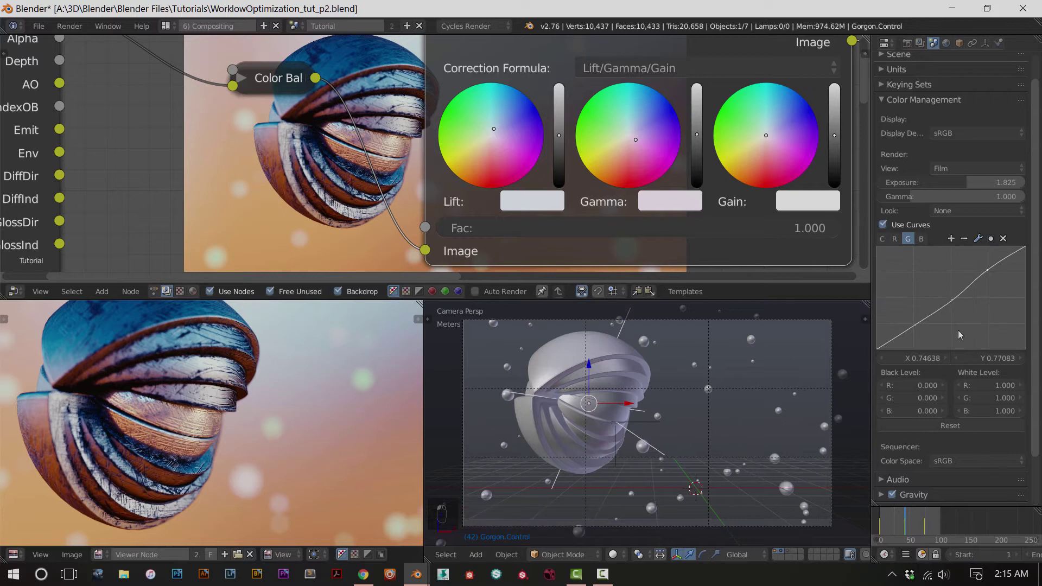
left_click(954, 424)
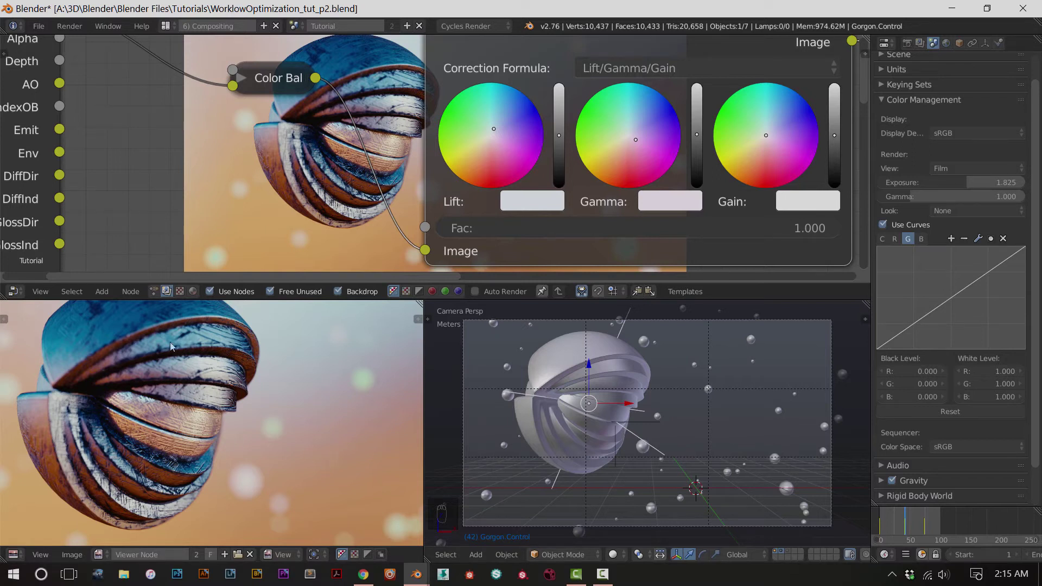
Check the Lift colour values and pan the viewer across the object's surface
left_click(531, 209)
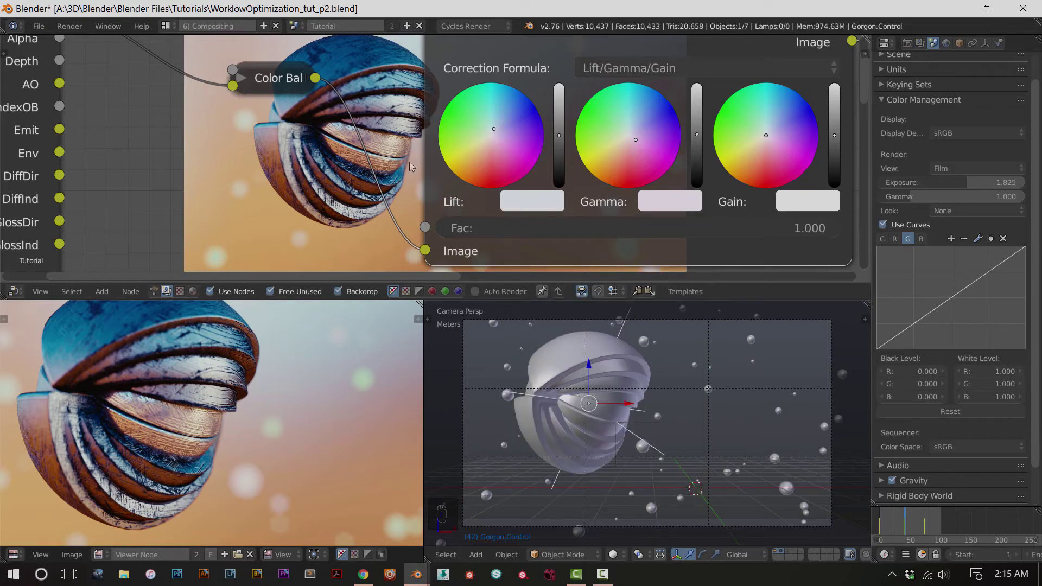
left_click(529, 207)
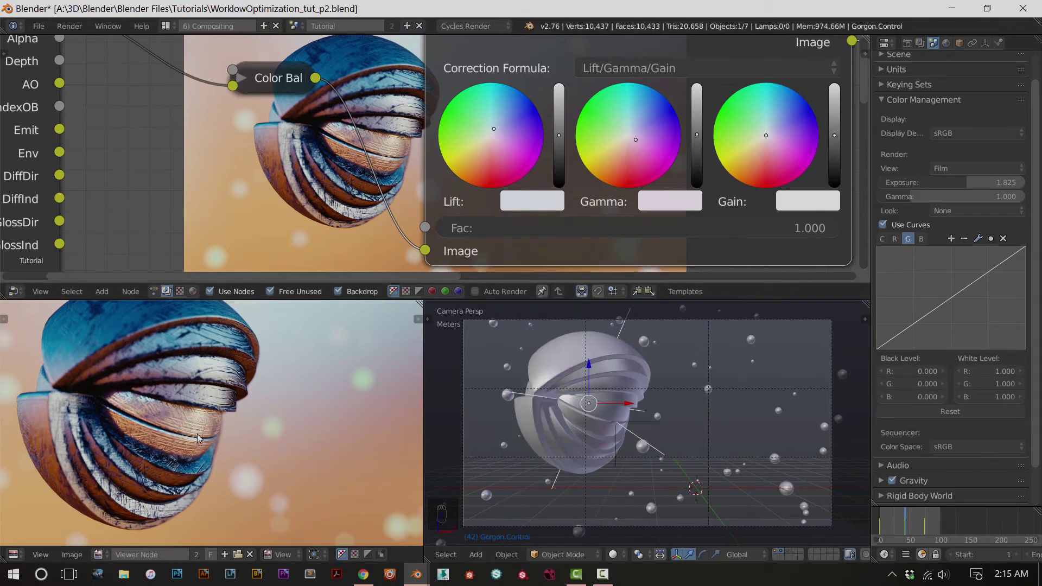
scroll(196, 434, "up", 5)
middle_click_drag(304, 446, 184, 502)
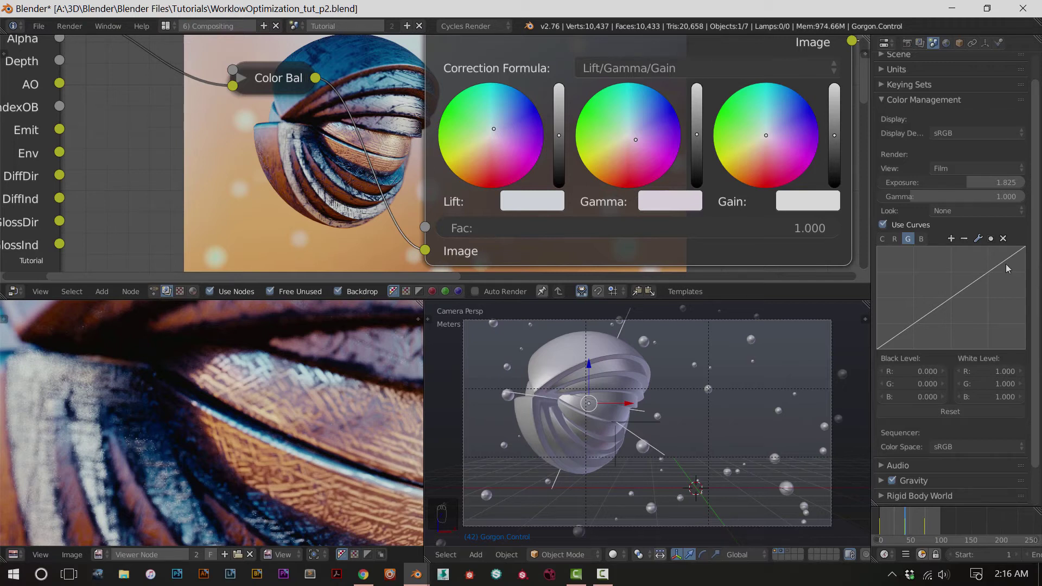
Bow the green curve upward to brighten the render and reframe the viewer on the object
left_click_drag(1009, 259, 1001, 253)
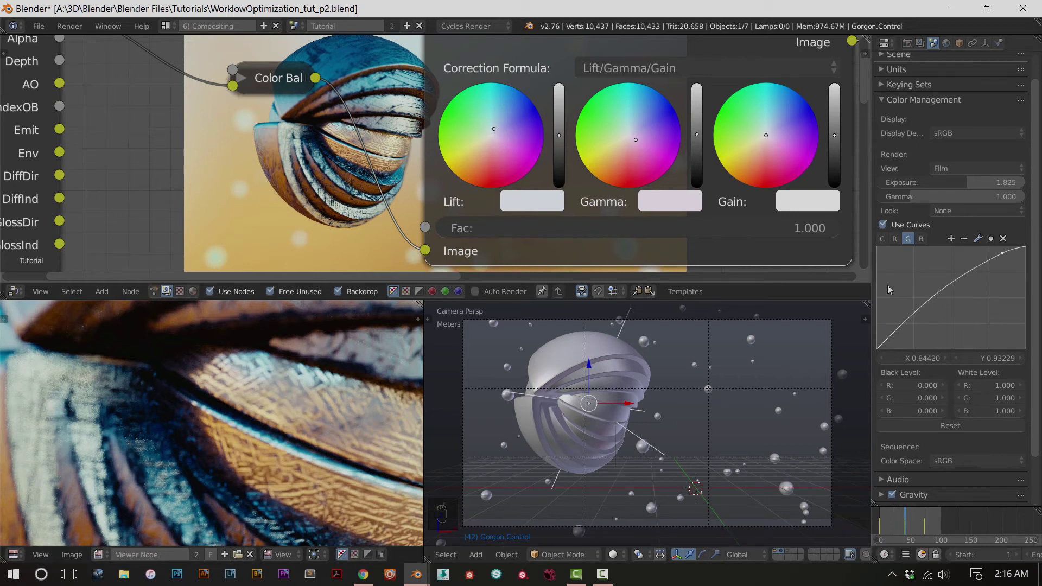
left_click(980, 240)
left_click(978, 239)
left_click(978, 238)
left_click(978, 239)
scroll(335, 415, "down", 5)
scroll(335, 416, "down", 4)
scroll(335, 418, "up", 4)
middle_click_drag(340, 412, 300, 423)
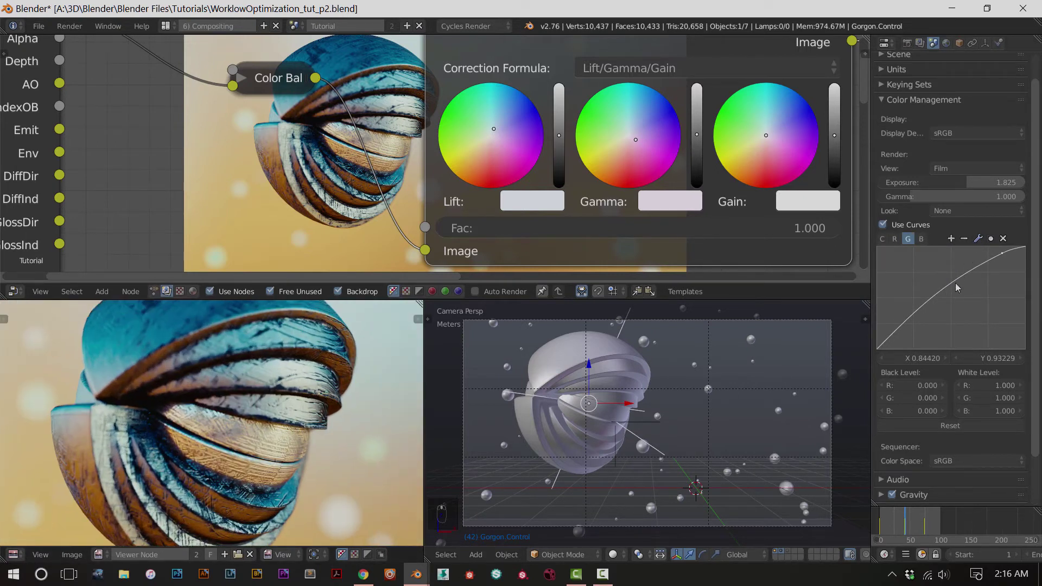
Shape the green curve into a steep S with a low point, midpoint and raised upper point
left_click_drag(918, 319, 915, 322)
left_click(951, 295)
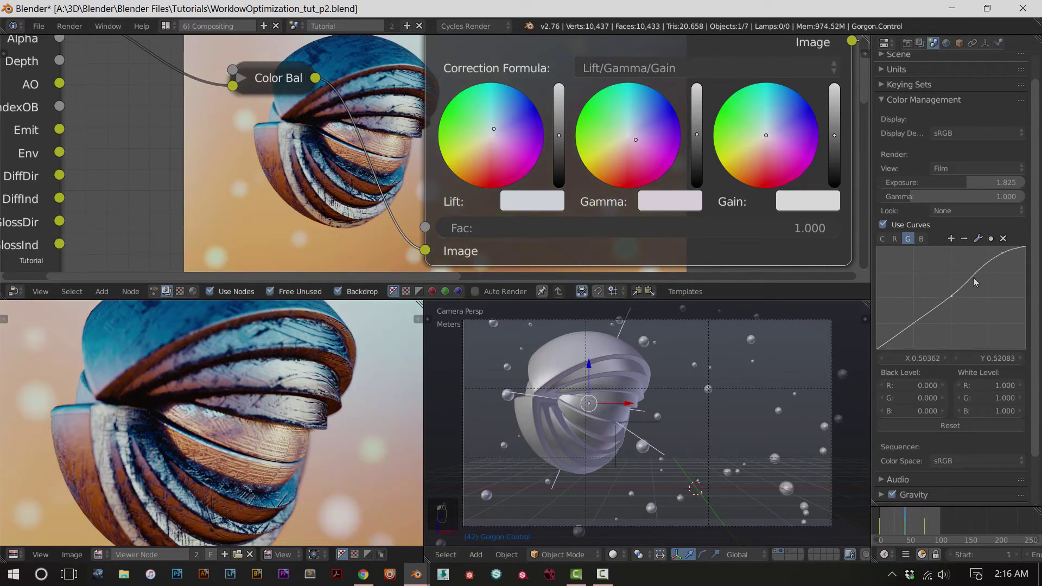
left_click_drag(972, 278, 962, 253)
left_click_drag(951, 297, 932, 307)
scroll(314, 386, "down", 3)
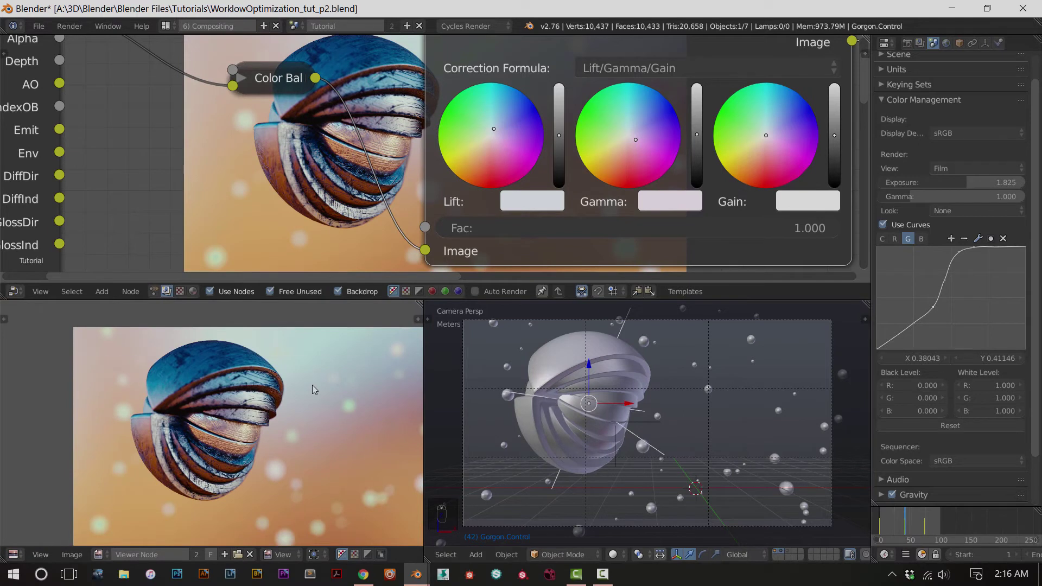
Save the file, test a bend on the combined C curve, then reset it and return to G
key("ctrl+s")
scroll(312, 417, "up", 3)
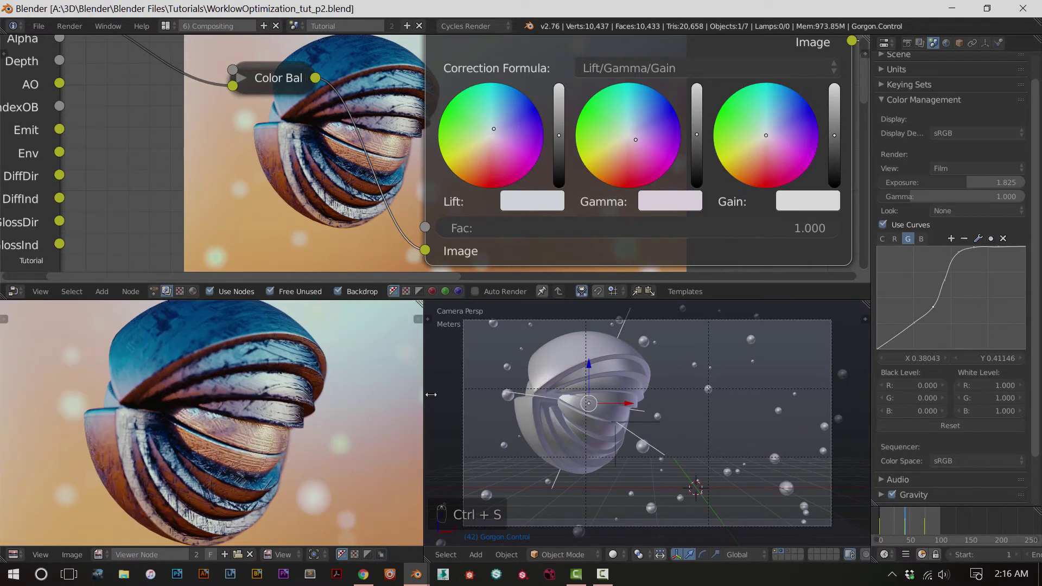
left_click(883, 239)
left_click_drag(934, 309, 960, 315)
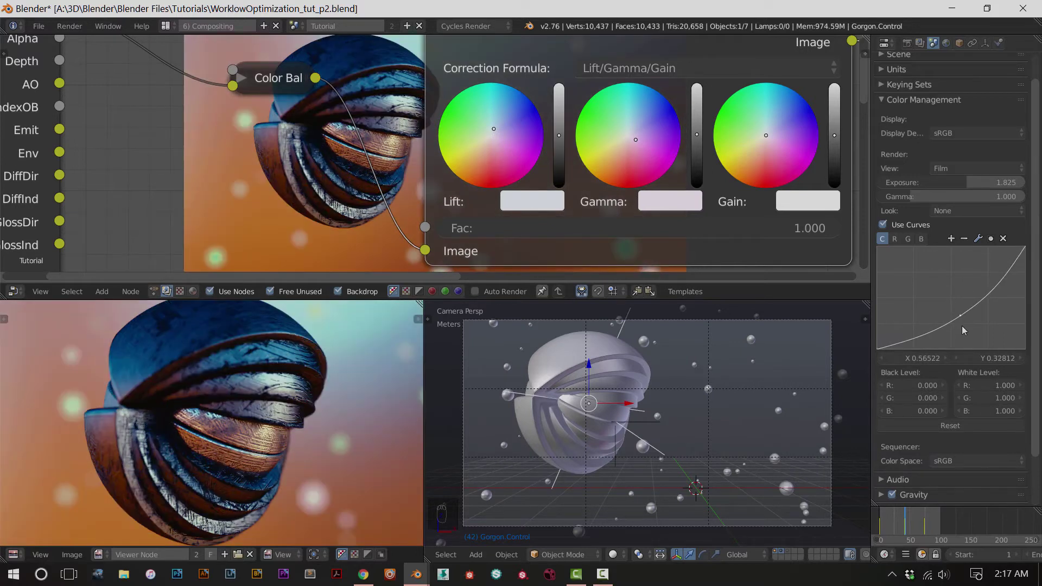
left_click(949, 426)
left_click(917, 237)
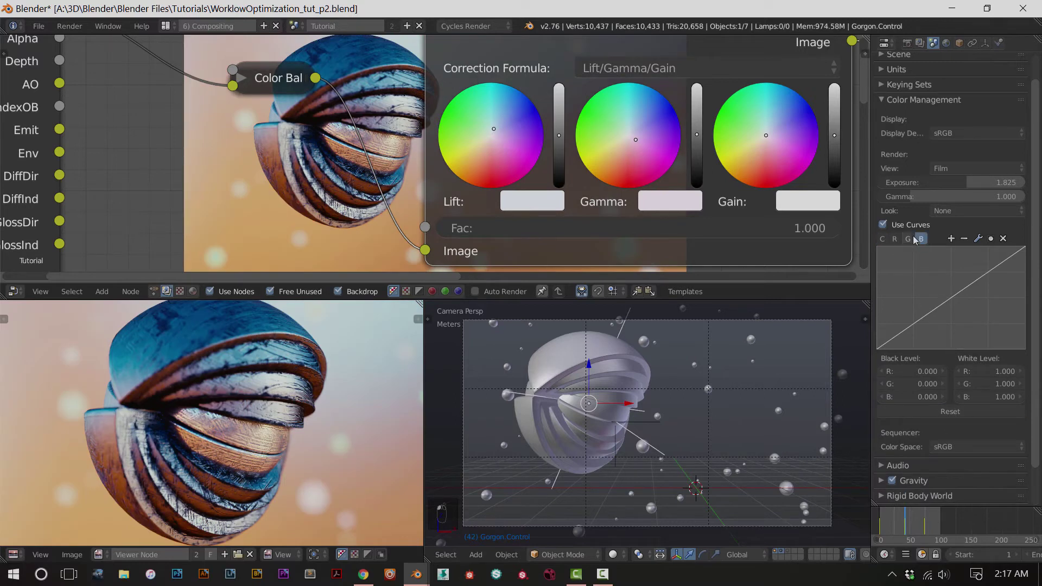
Add low, middle and upper points and pull the green curve into a steep S
left_click(914, 324)
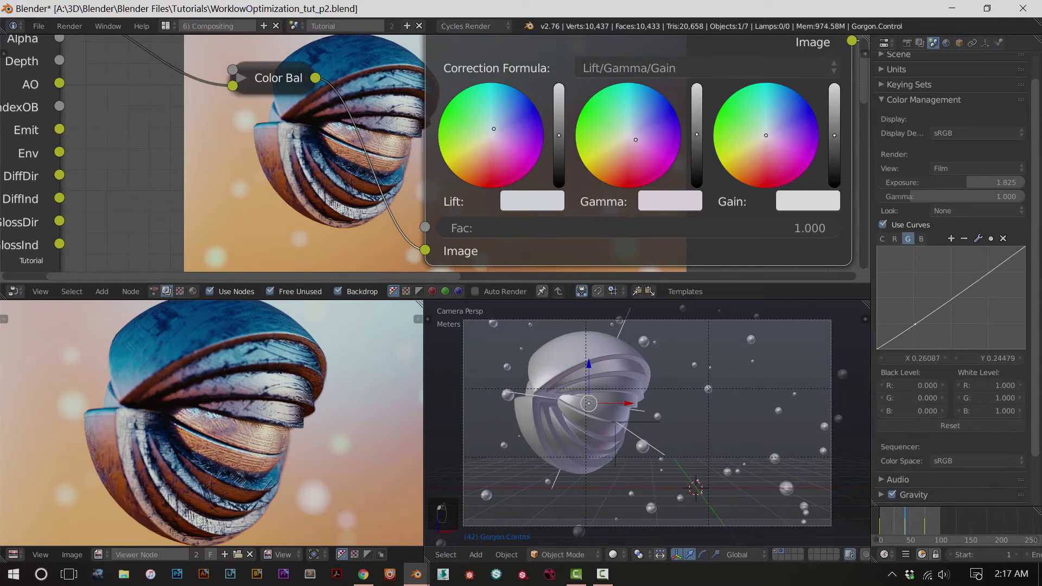
left_click_drag(951, 305, 954, 275)
left_click(983, 260)
scroll(318, 376, "up", 1)
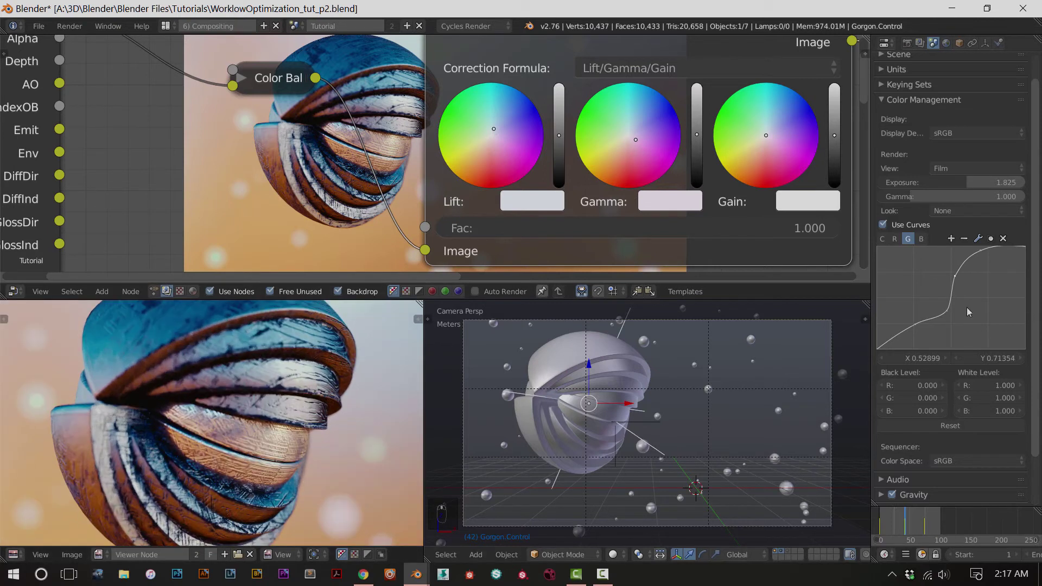
left_click_drag(954, 276, 959, 260)
left_click_drag(946, 311, 965, 265)
left_click_drag(920, 321, 913, 325)
left_click_drag(964, 259, 944, 304)
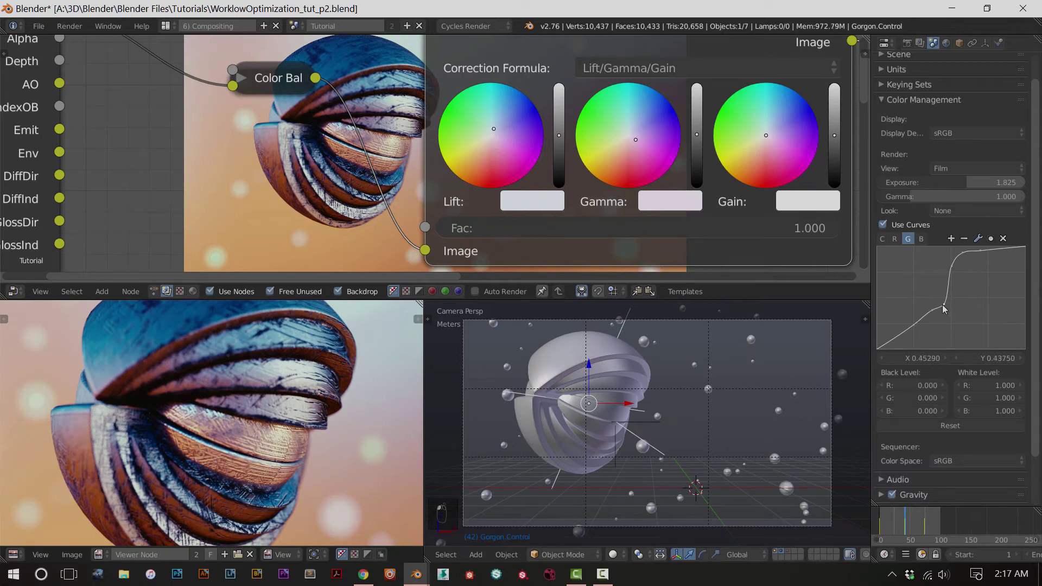
Fine-tune the green curve's shoulder and upper control points
scroll(282, 407, "down", 4)
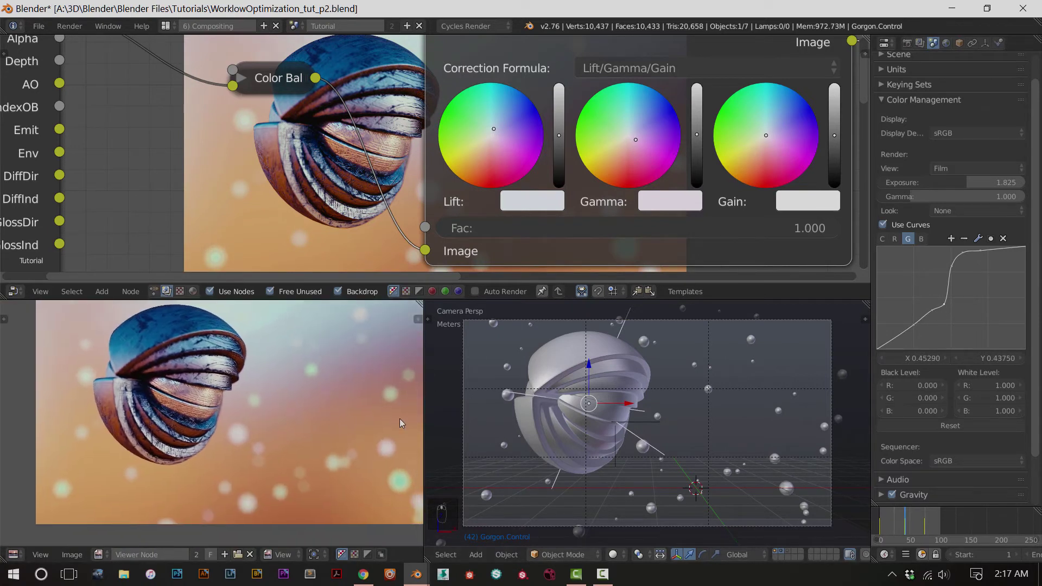
left_click_drag(940, 308, 950, 306)
middle_click_drag(339, 392, 304, 441)
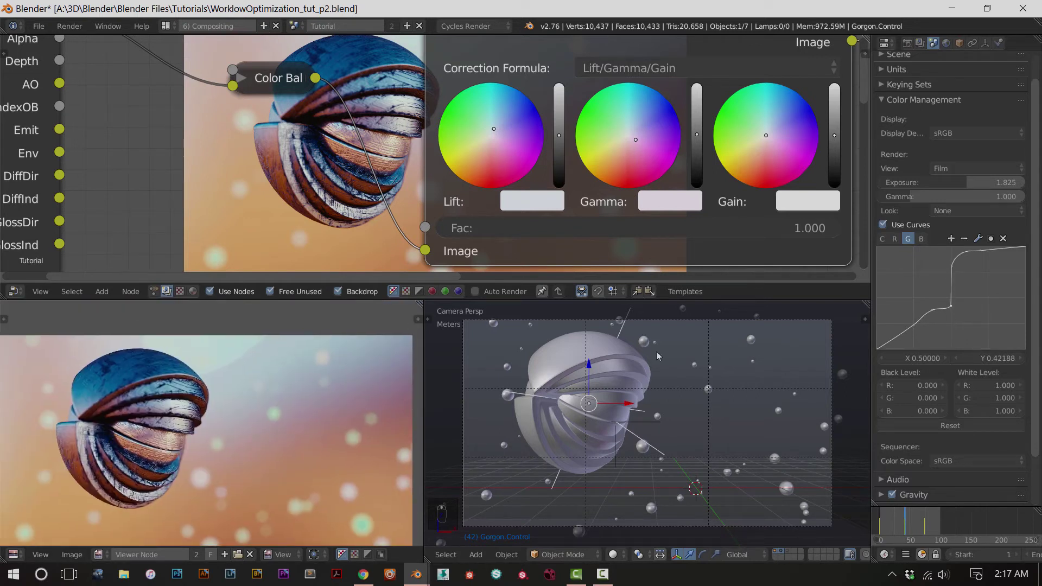
left_click_drag(951, 305, 943, 302)
left_click_drag(953, 266, 975, 261)
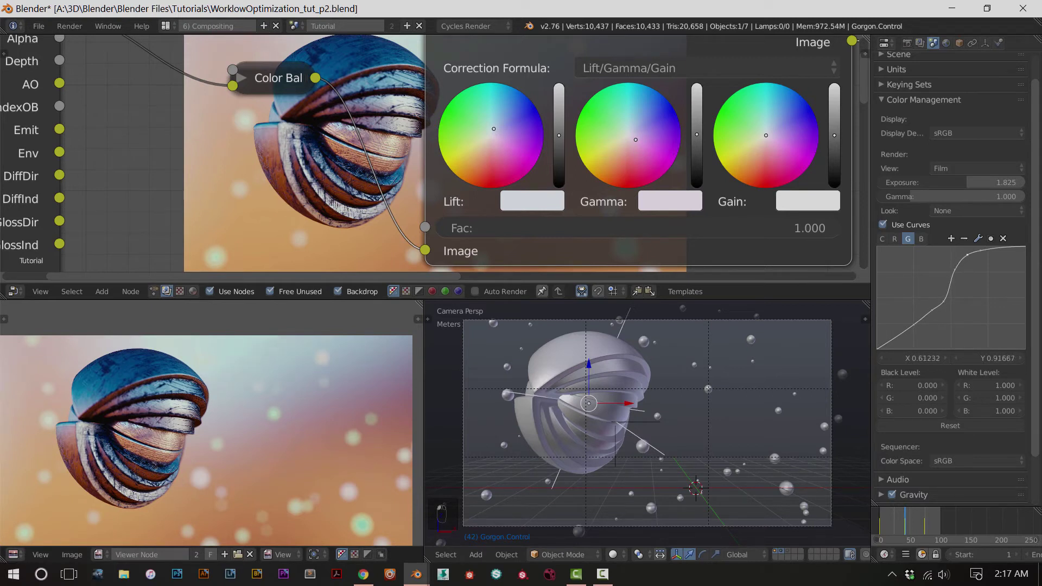
Add a top point to flatten the highlights, then try and delete a low shadow point
left_click(985, 253)
left_click(900, 337)
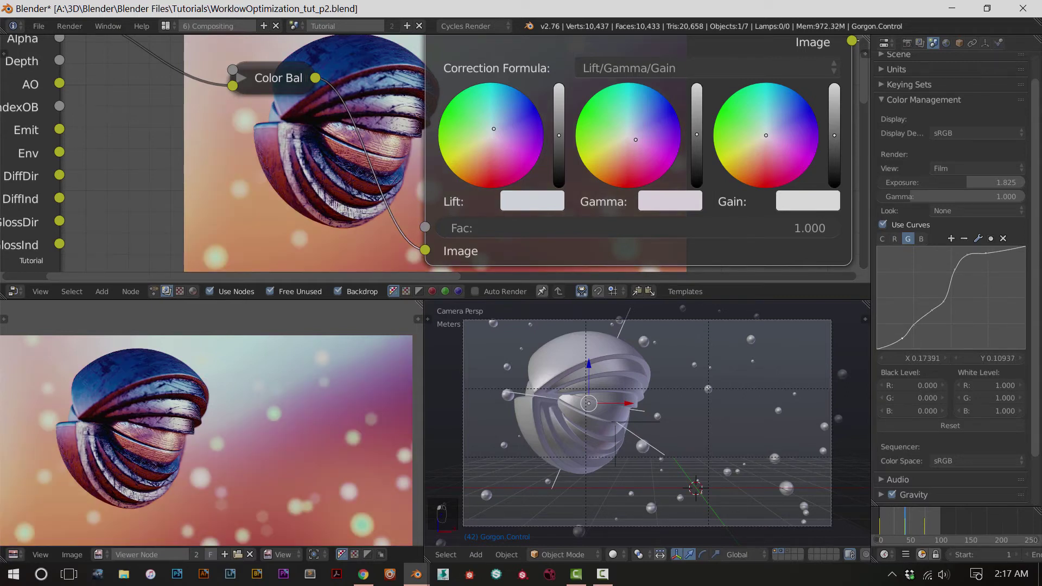
left_click_drag(900, 336, 897, 332)
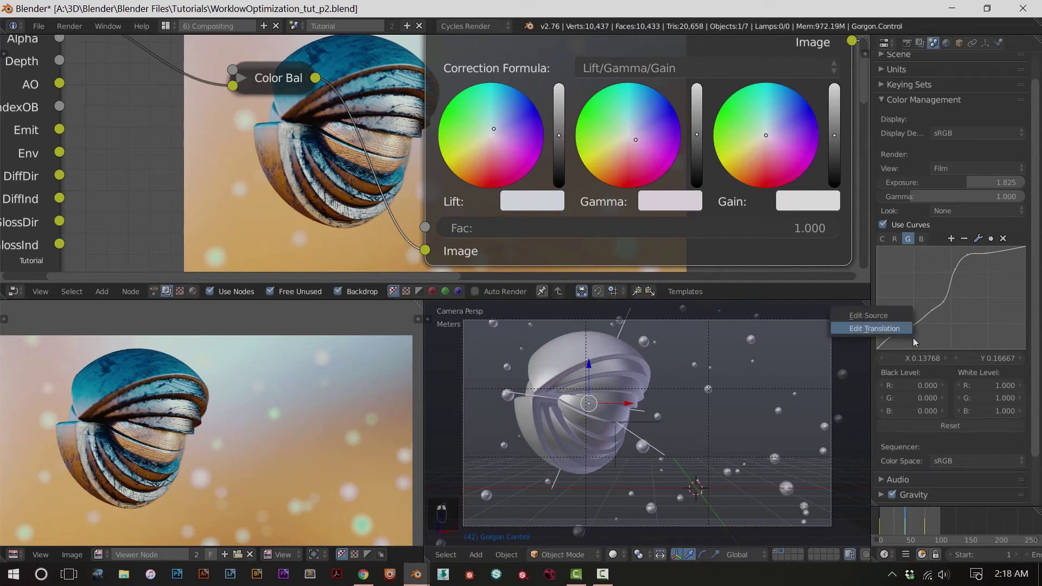
left_click(1003, 239)
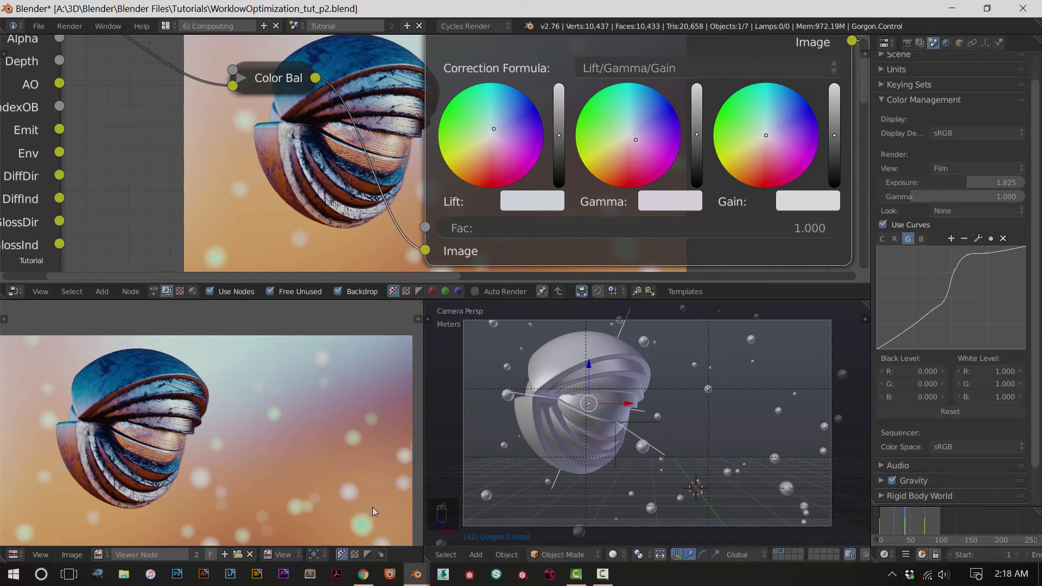
scroll(373, 522, "down", 1)
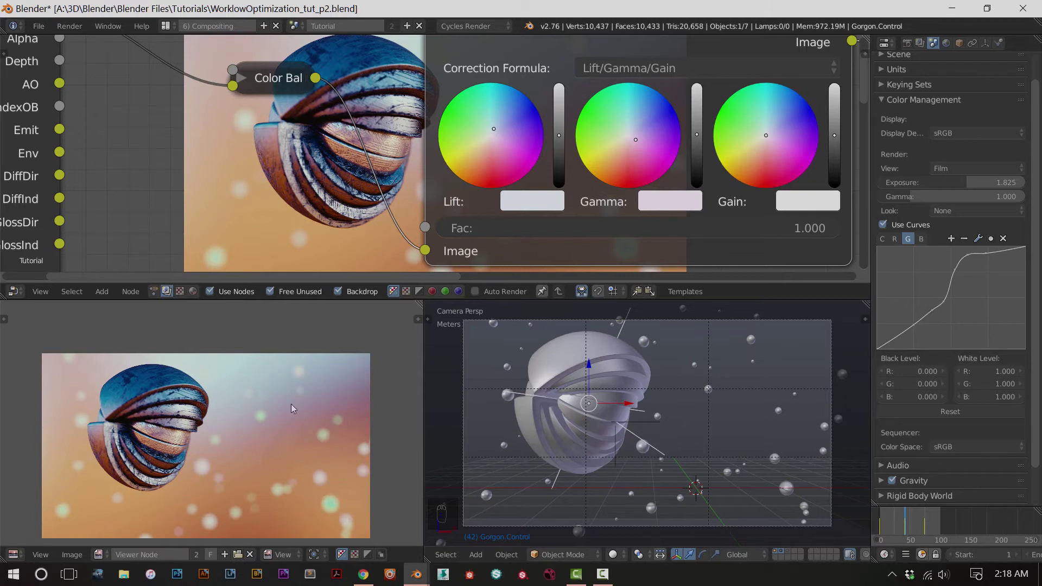
key("ctrl+s")
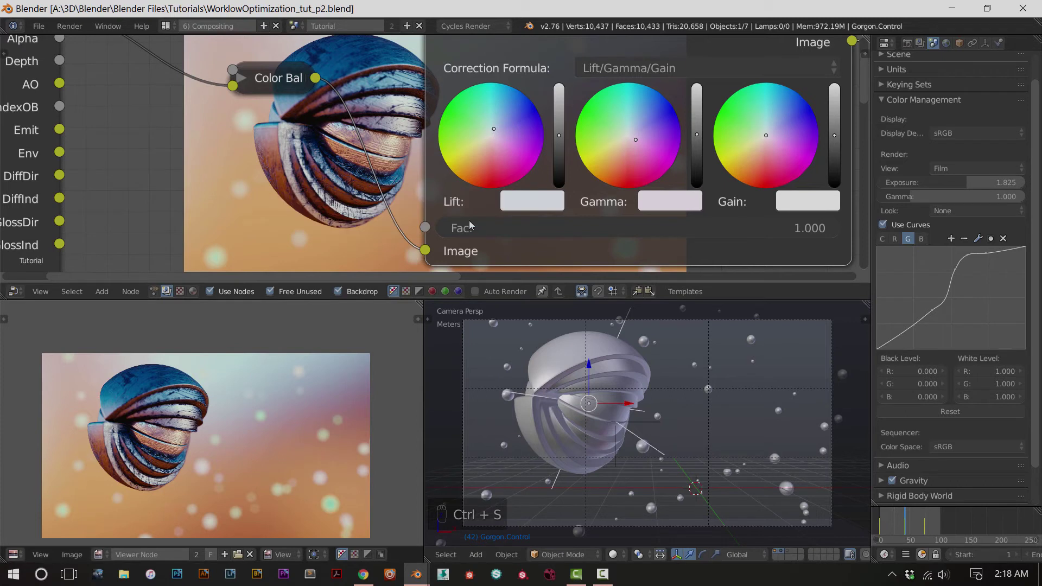
scroll(506, 250, "down", 3)
scroll(630, 198, "down", 5)
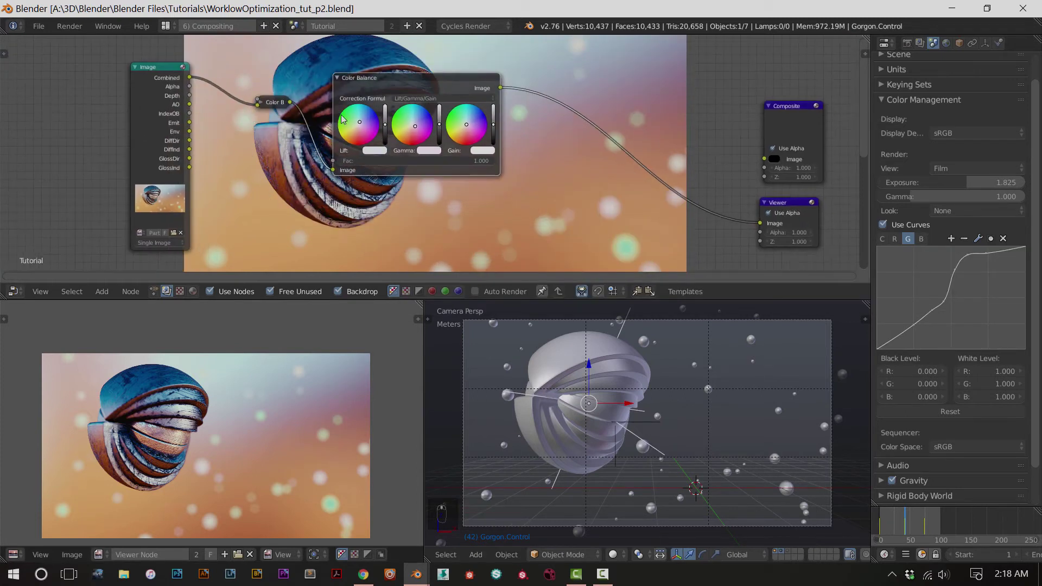
left_click(337, 78)
left_click_drag(354, 75, 330, 98)
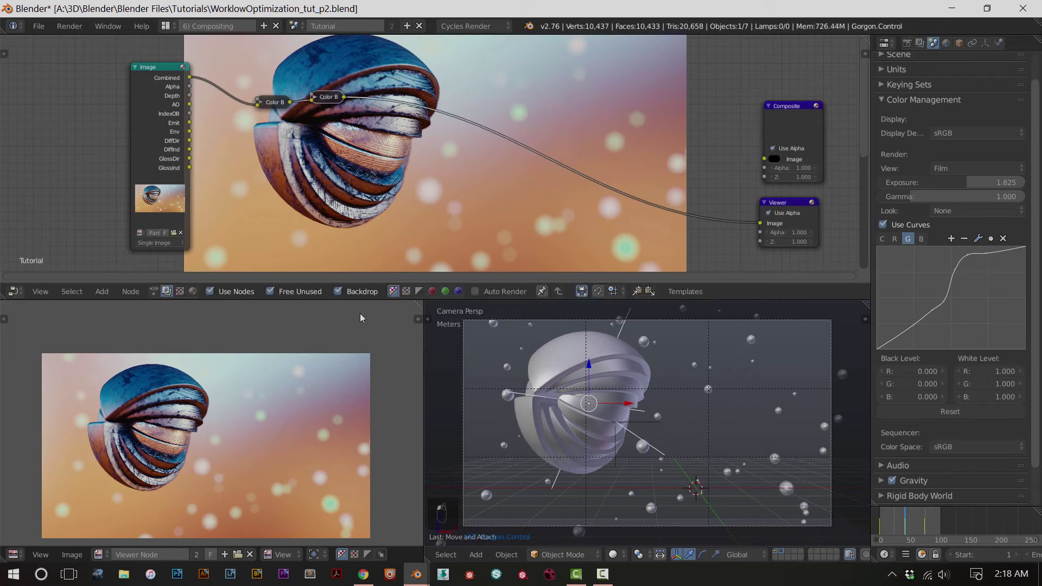
scroll(302, 416, "up", 1)
middle_click_drag(251, 226, 378, 172)
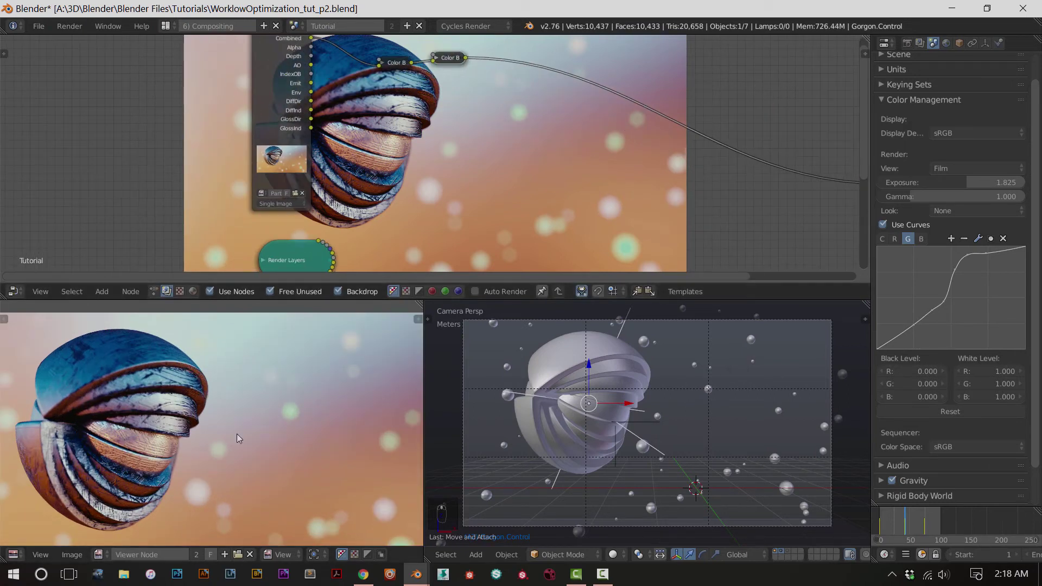
scroll(227, 428, "down", 3)
middle_click_drag(200, 449, 221, 438)
scroll(220, 438, "up", 2)
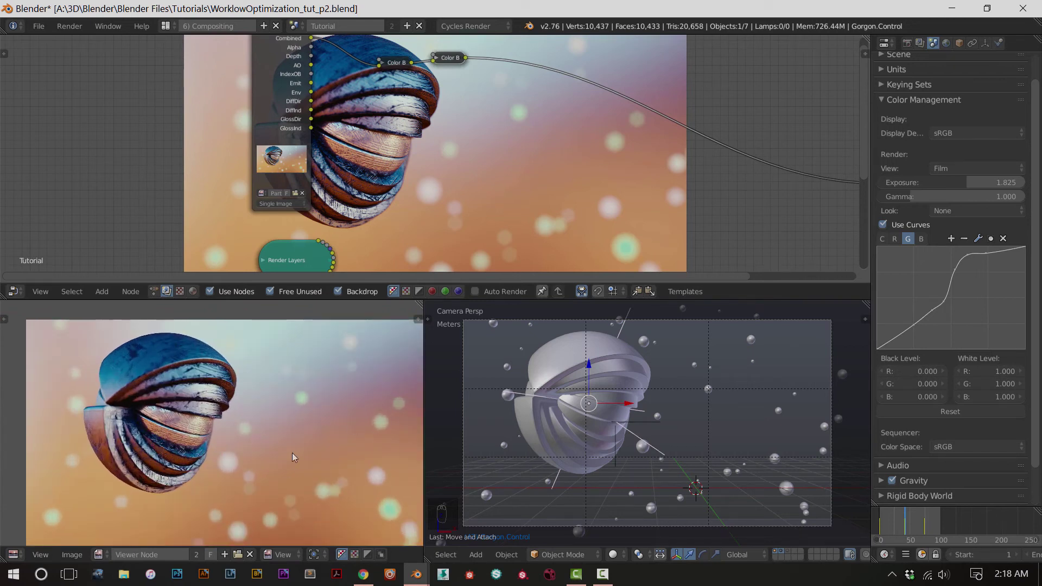
middle_click_drag(402, 172, 414, 194)
key("shift+a")
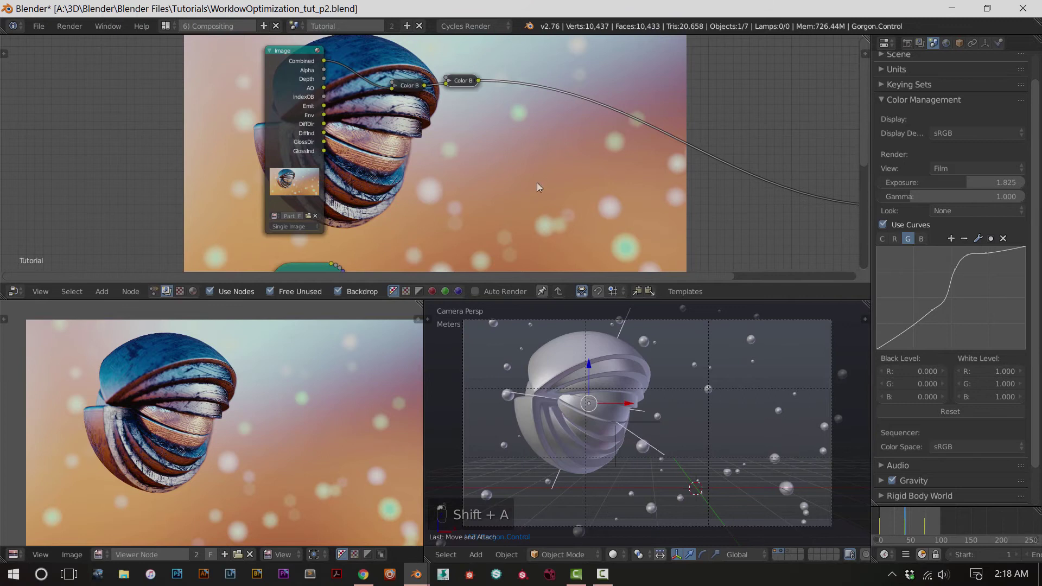
Bring the Render Layers, ID Mask and Blur nodes into view and drag the ID Mask up beside the sphere
middle_click_drag(484, 182, 456, 82)
scroll(465, 182, "down", 2)
scroll(473, 147, "down", 2)
middle_click_drag(484, 223, 475, 192)
left_click_drag(575, 249, 453, 94)
scroll(435, 158, "up", 2)
Add an extra ID Mask from Shift+A > Converter, then cancel its placement
key("shift+a")
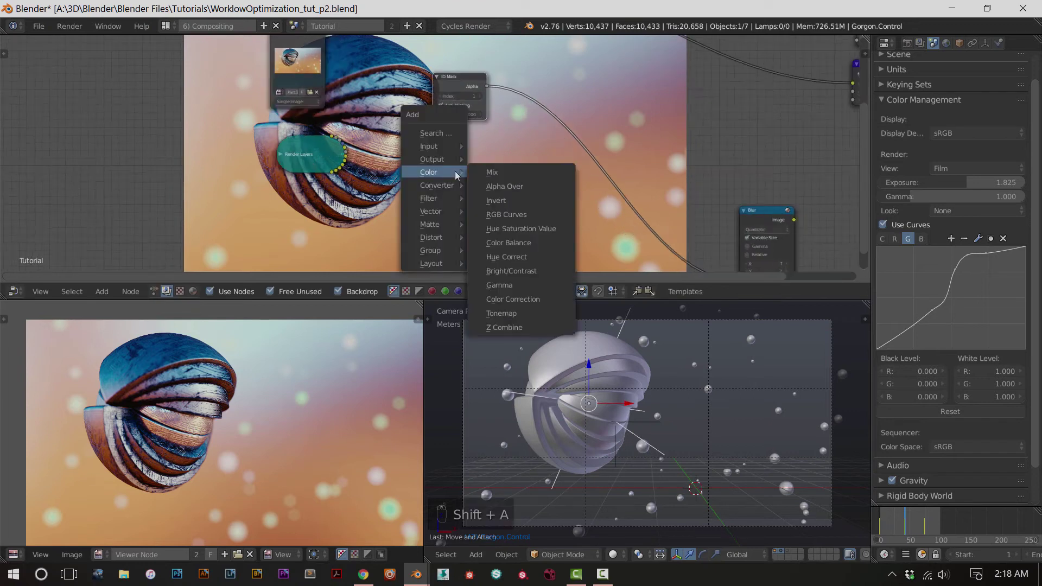
mouse_move(447, 145)
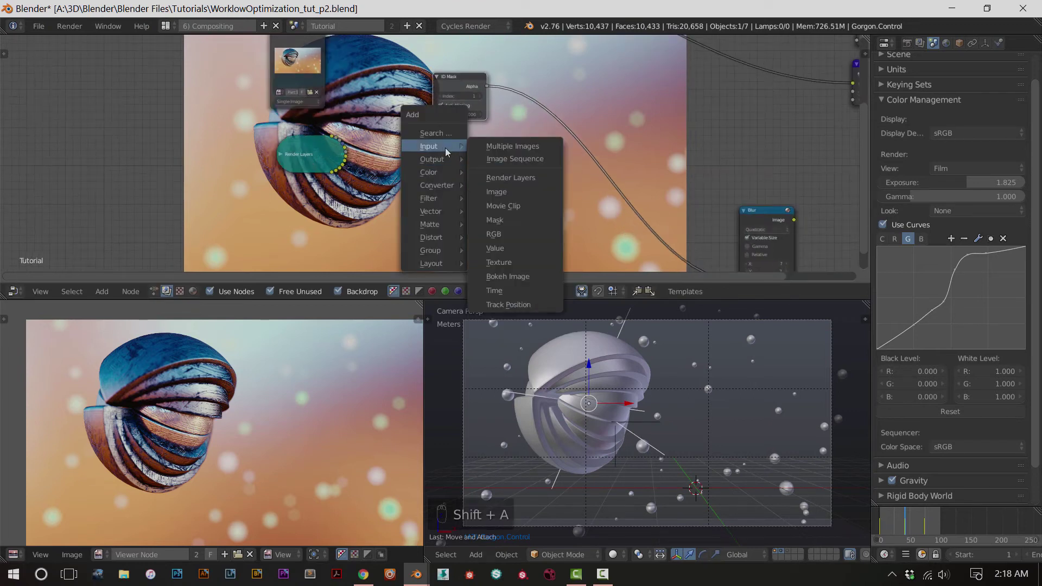
key("shift+a")
mouse_move(438, 196)
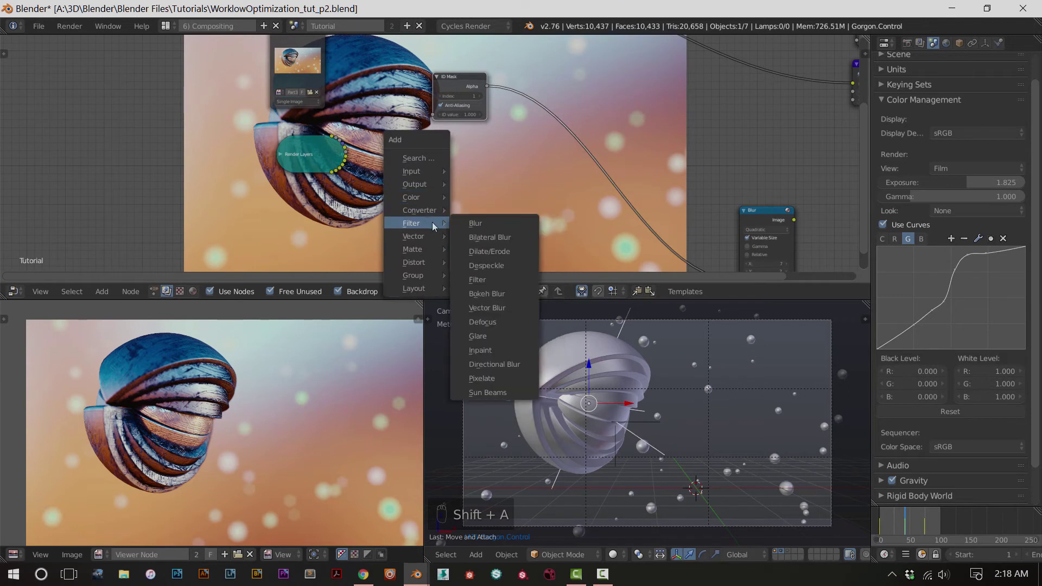
mouse_move(428, 215)
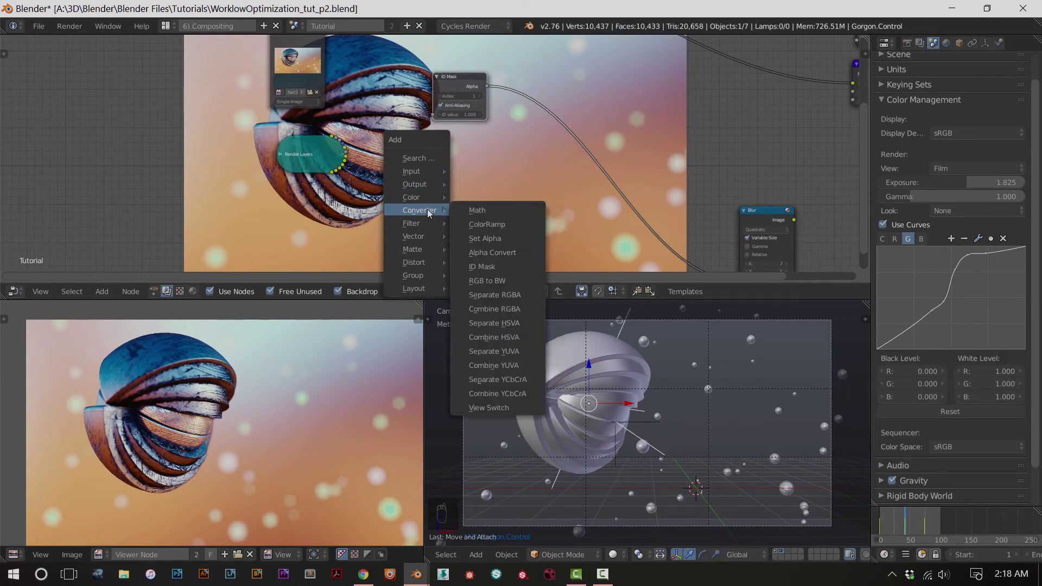
left_click(490, 267)
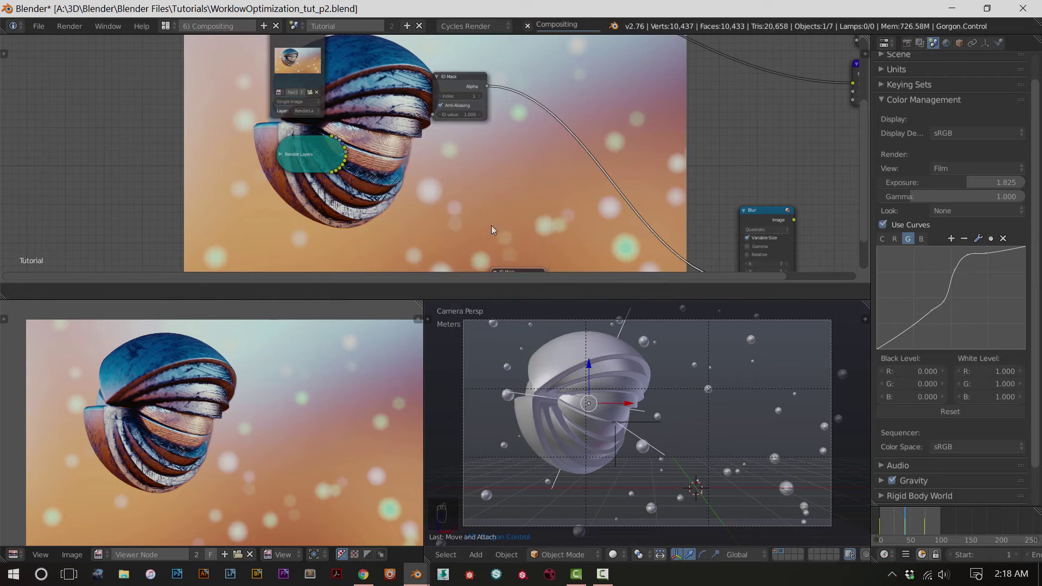
right_click(457, 164)
scroll(450, 160, "up", 2)
Reframe the node view and nudge the ID Mask node up and left
middle_click_drag(437, 145, 485, 216)
scroll(485, 216, "down", 1)
scroll(485, 216, "down", 1)
scroll(452, 242, "up", 2)
middle_click_drag(444, 175, 435, 223)
scroll(451, 243, "up", 1)
left_click_drag(509, 205, 477, 157)
middle_click_drag(418, 144, 409, 181)
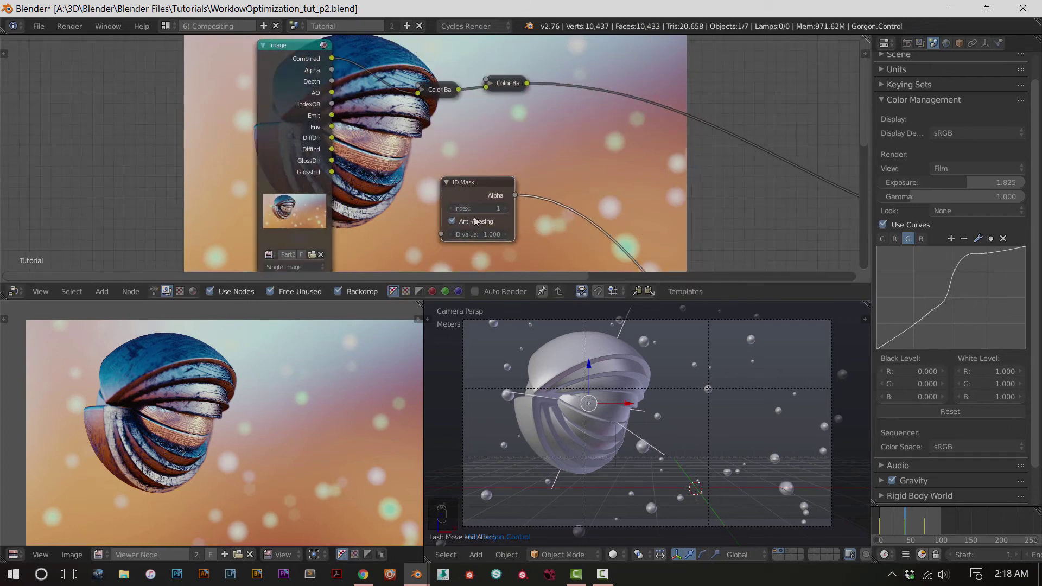
Link IndexOB to the ID Mask's ID value, preview the mask, and set Index to 0
left_click(451, 208)
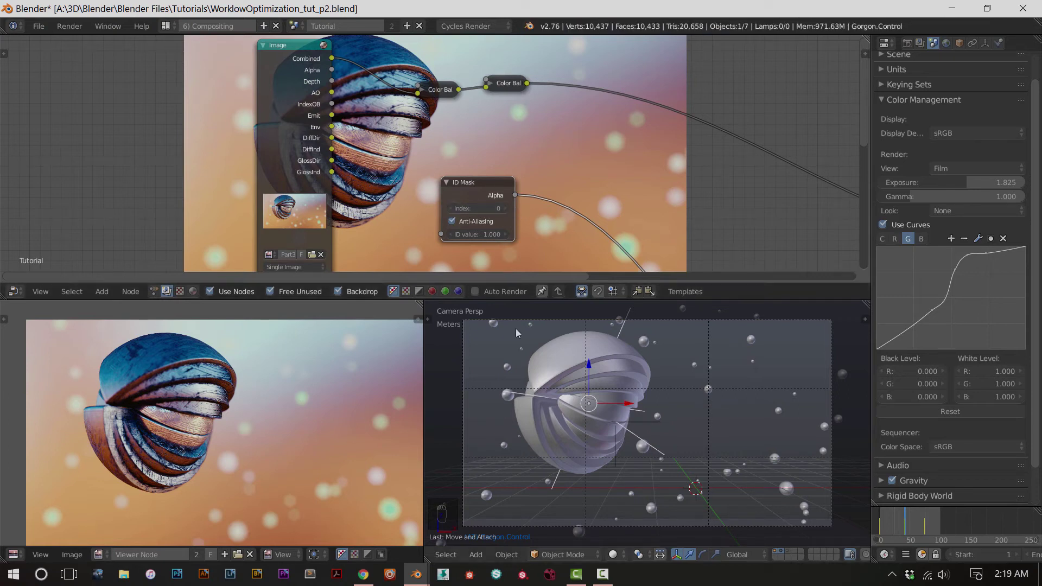
left_click(503, 207)
left_click_drag(333, 105, 444, 231)
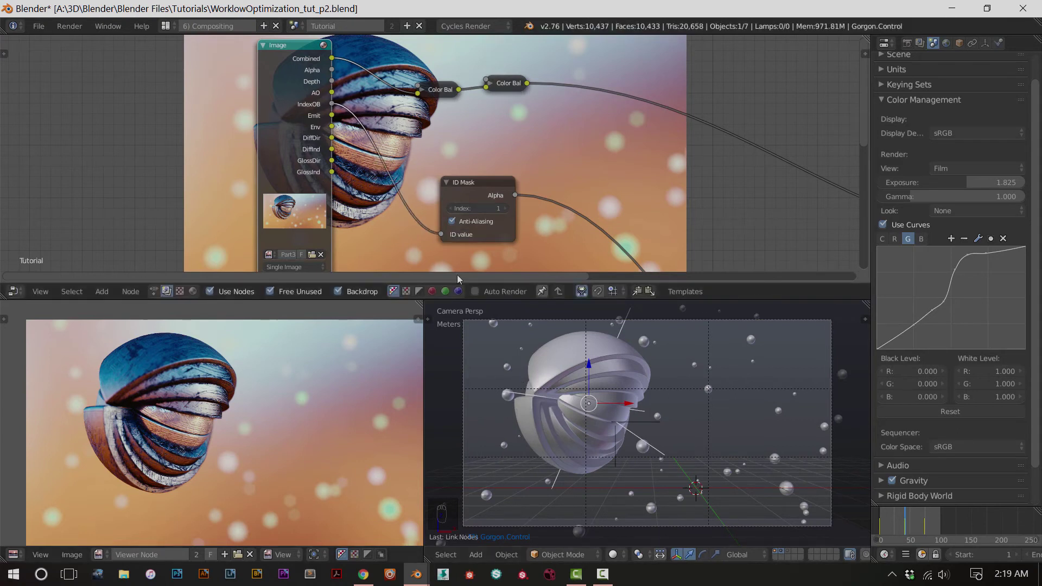
left_click(480, 201, "ctrl+shift")
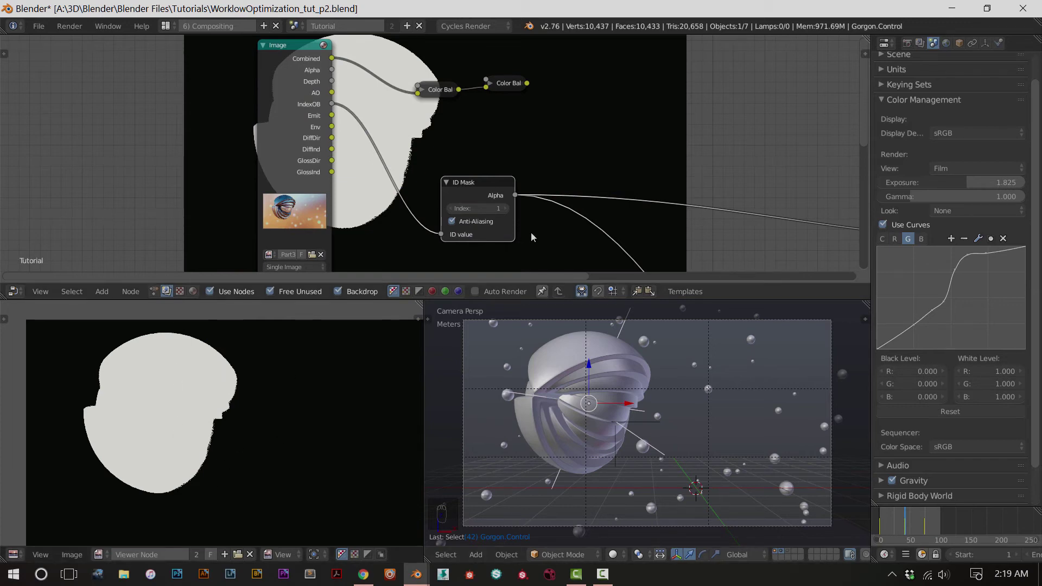
left_click(450, 209)
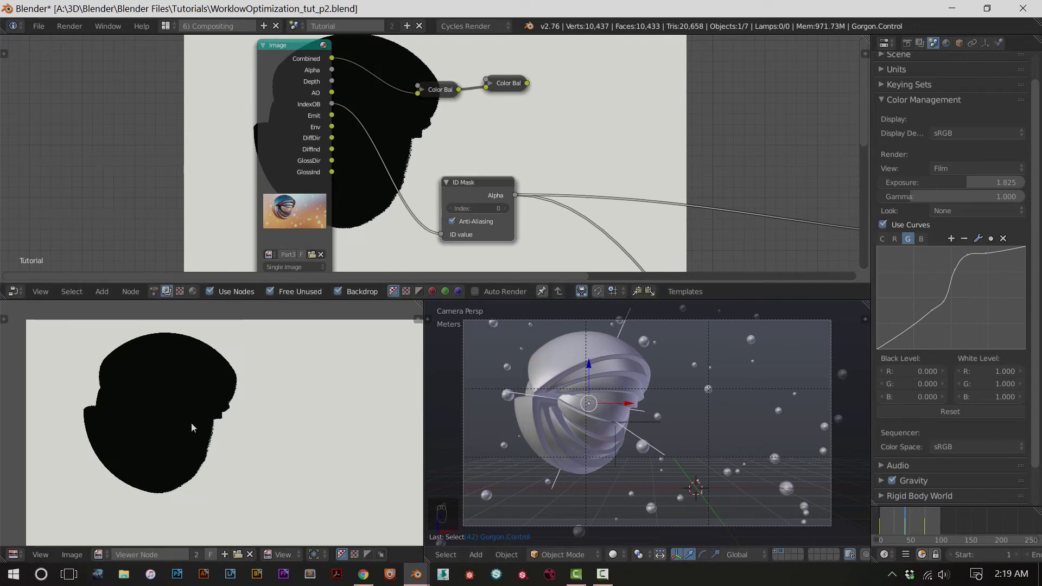
Duplicate the ID Mask below the original, set the top one to Index 1, and feed IndexOB into the copy
key("shift+d")
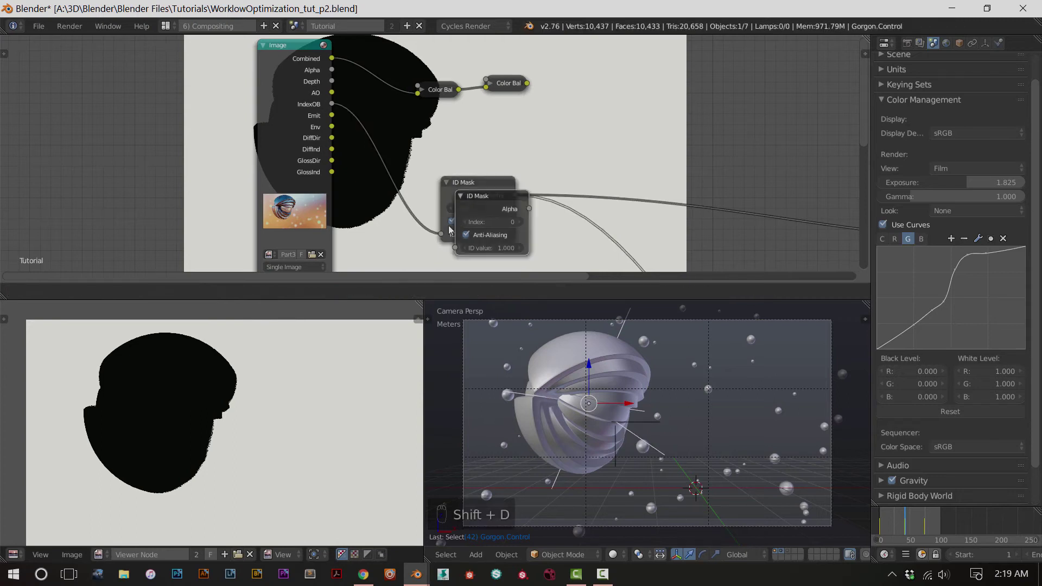
left_click(423, 266)
middle_click_drag(404, 219, 405, 173)
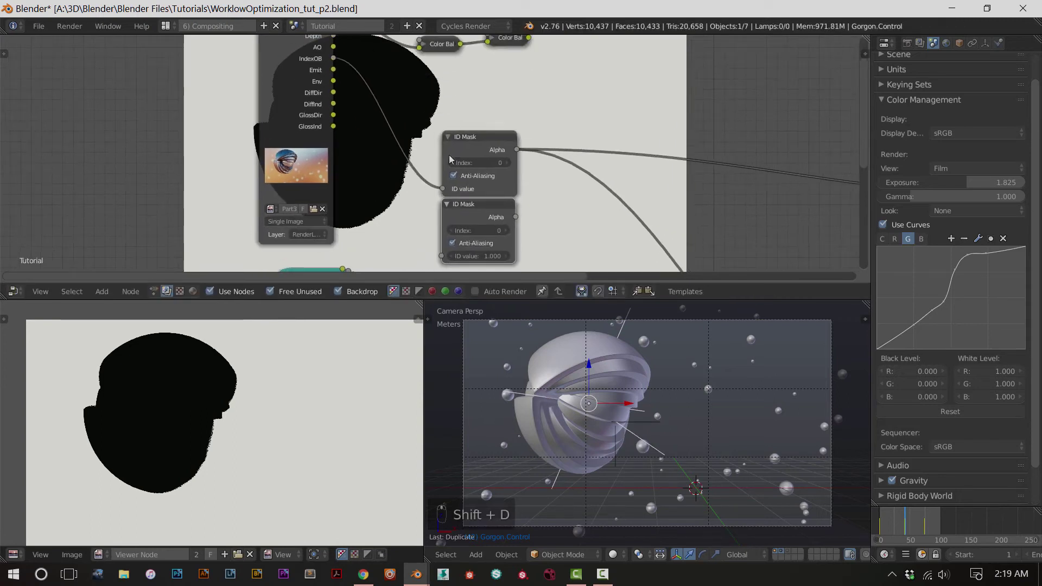
left_click(507, 163)
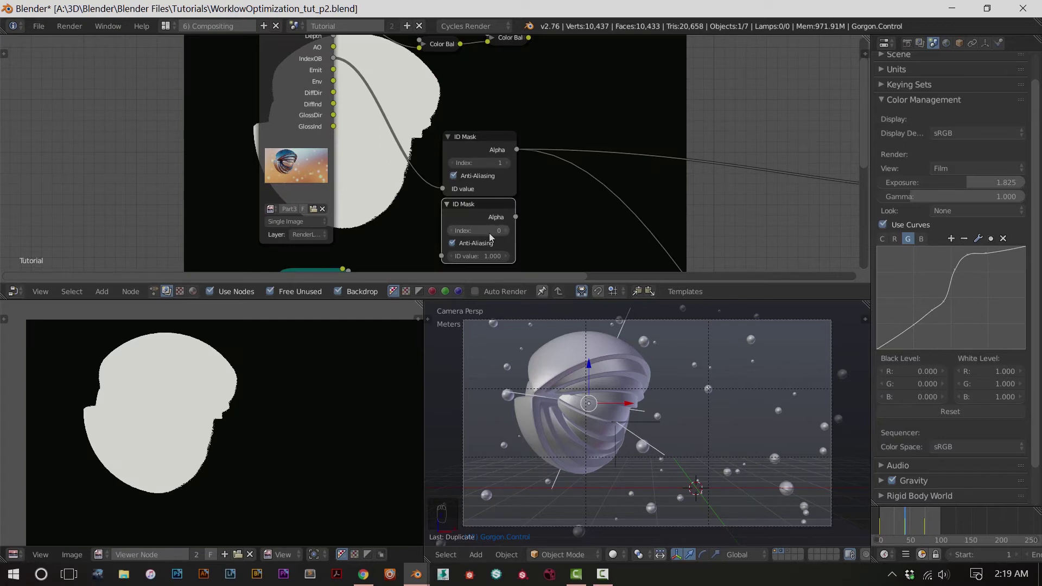
left_click_drag(334, 59, 441, 255)
middle_click_drag(555, 232, 525, 221)
left_click_drag(447, 198, 447, 203)
scroll(486, 211, "down", 1)
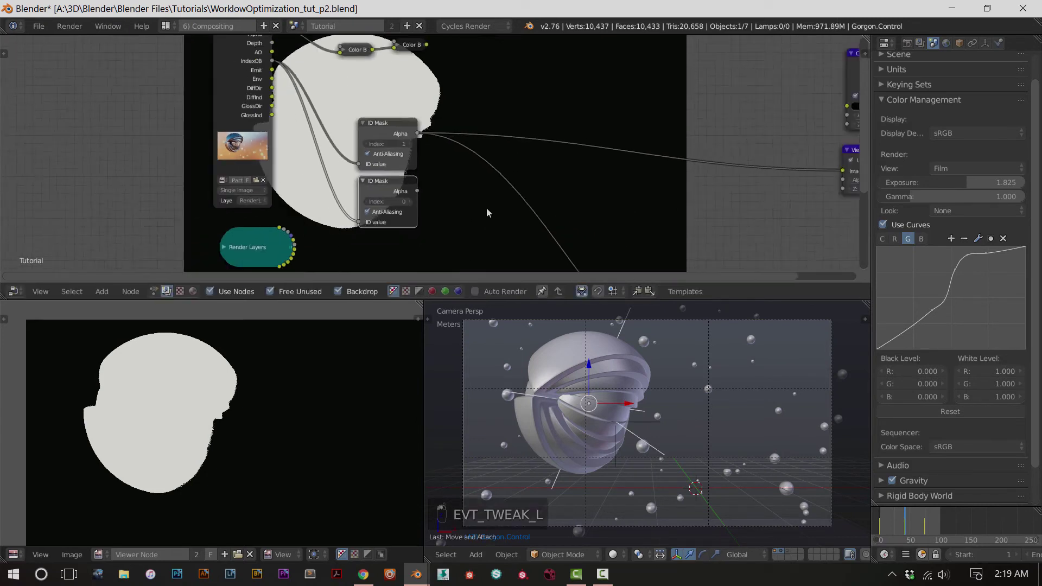
scroll(486, 207, "down", 3)
Move the Blur node up and left toward the top ID Mask
left_click(578, 203)
left_click_drag(578, 203, 521, 148)
scroll(489, 168, "up", 6)
scroll(269, 414, "up", 7)
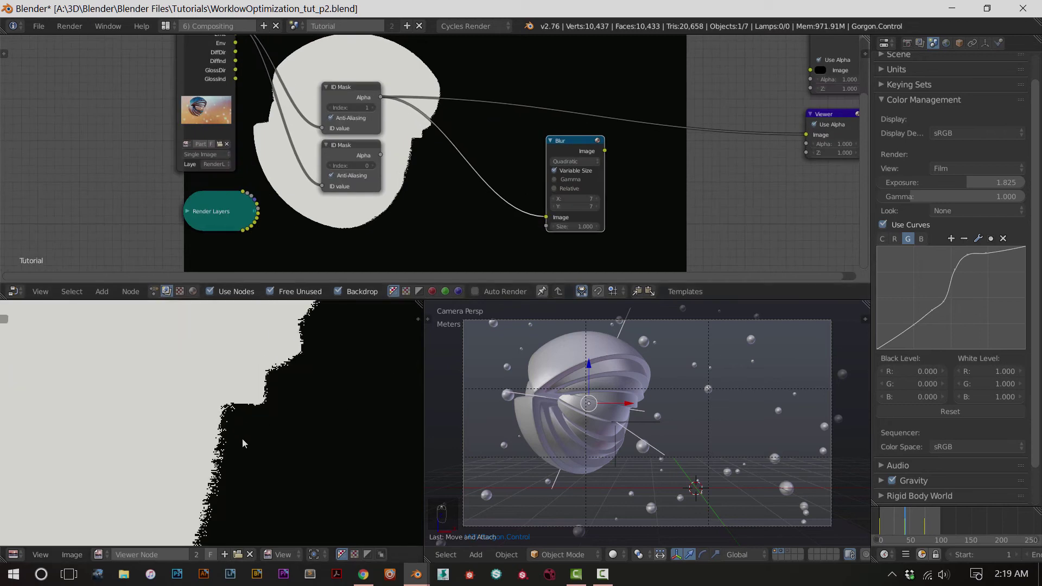
scroll(232, 372, "up", 4)
scroll(149, 418, "down", 5)
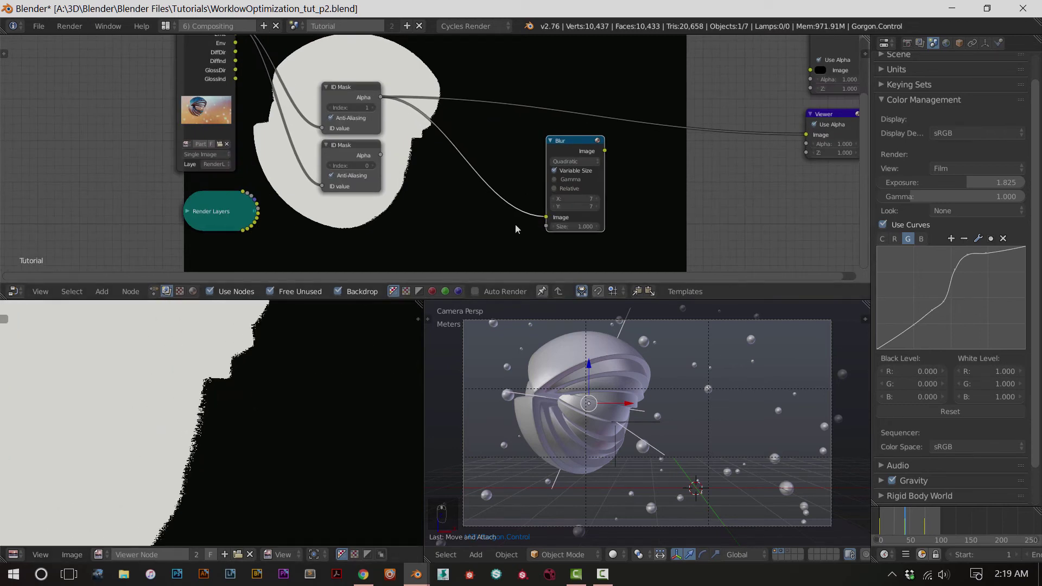
Preview the Blur node's output and set its filter type to Cubic
left_click(566, 164)
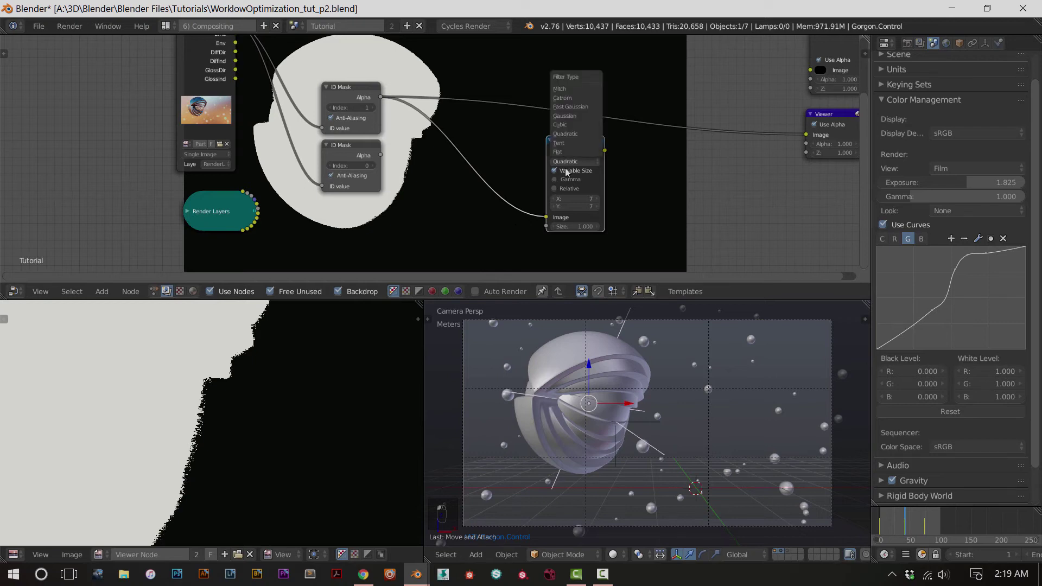
key("Escape")
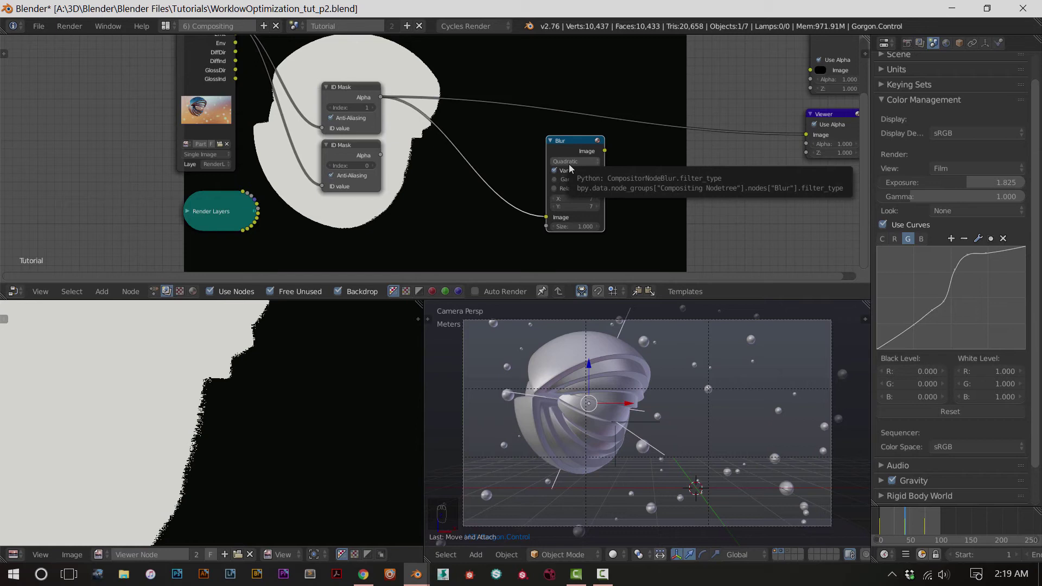
left_click(570, 163)
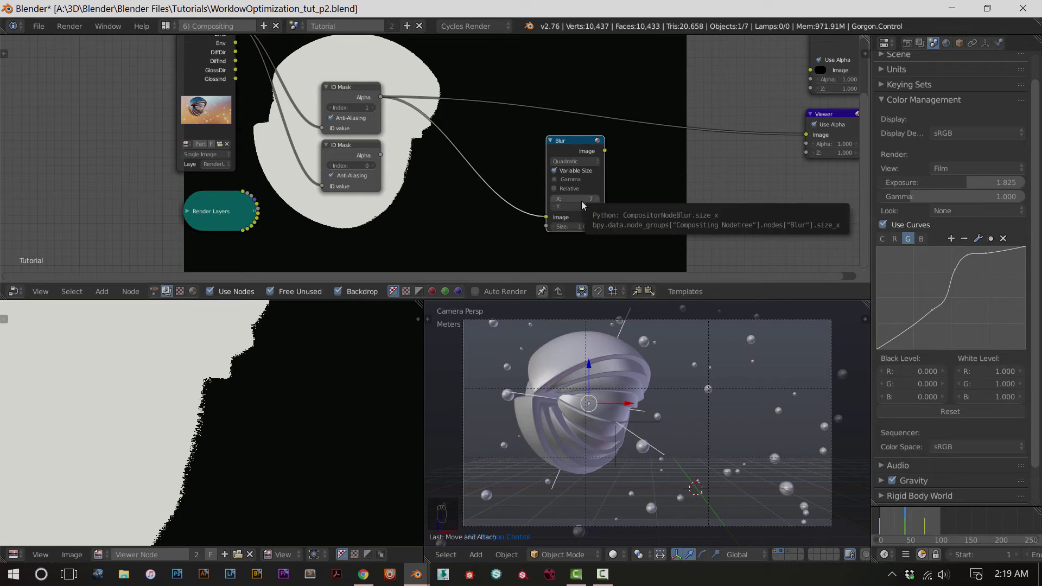
scroll(429, 143, "up", 2)
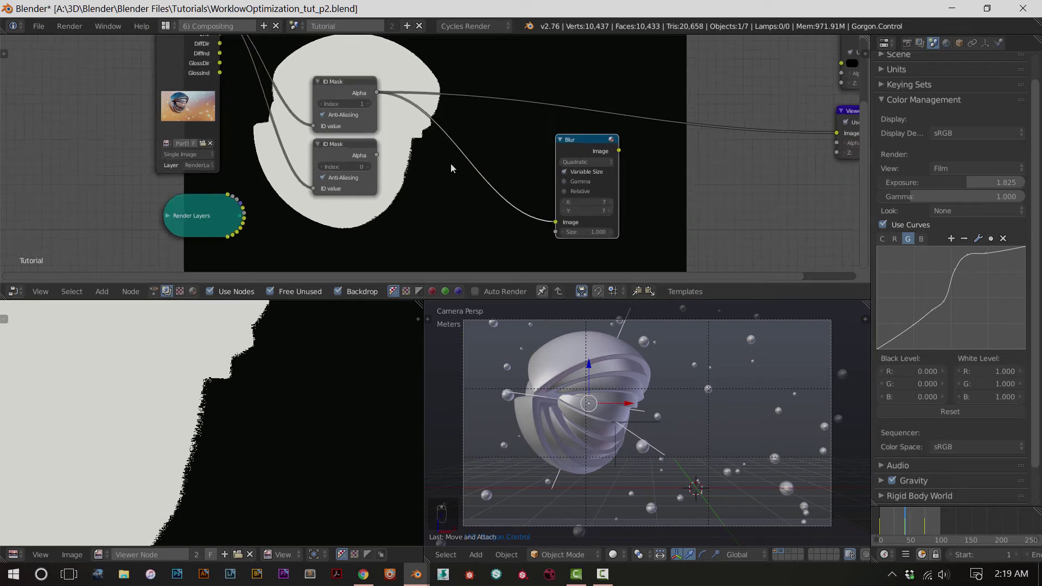
middle_click_drag(511, 185, 492, 190)
scroll(492, 190, "down", 2)
key("Home")
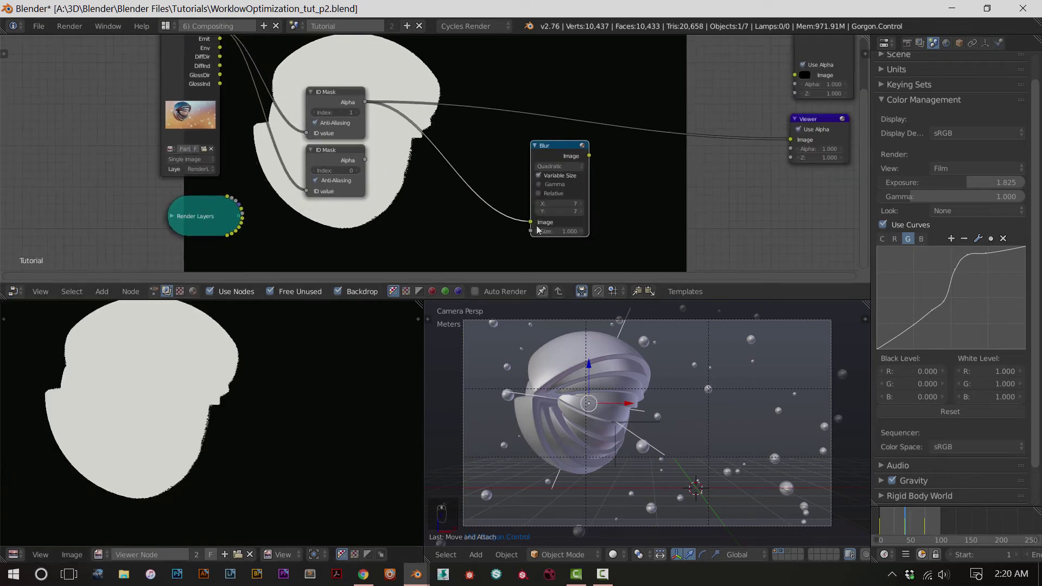
left_click(563, 152, "ctrl+shift")
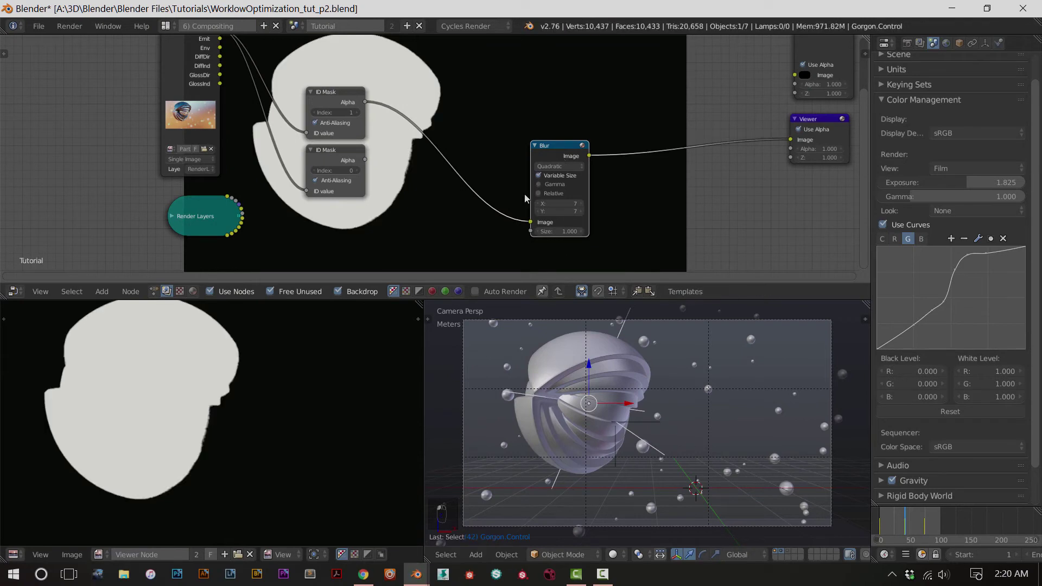
scroll(272, 442, "up", 5)
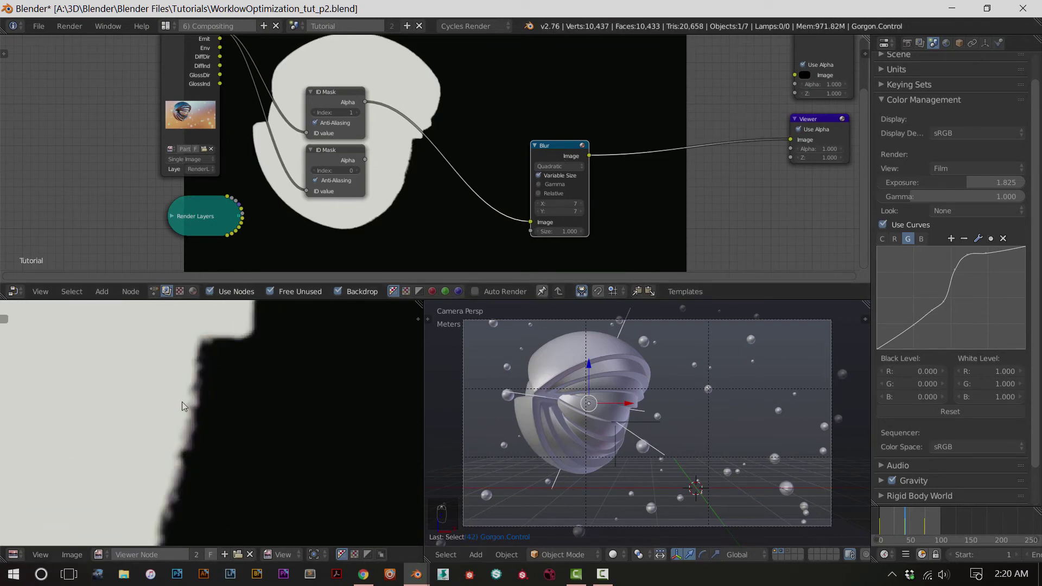
left_click(580, 167)
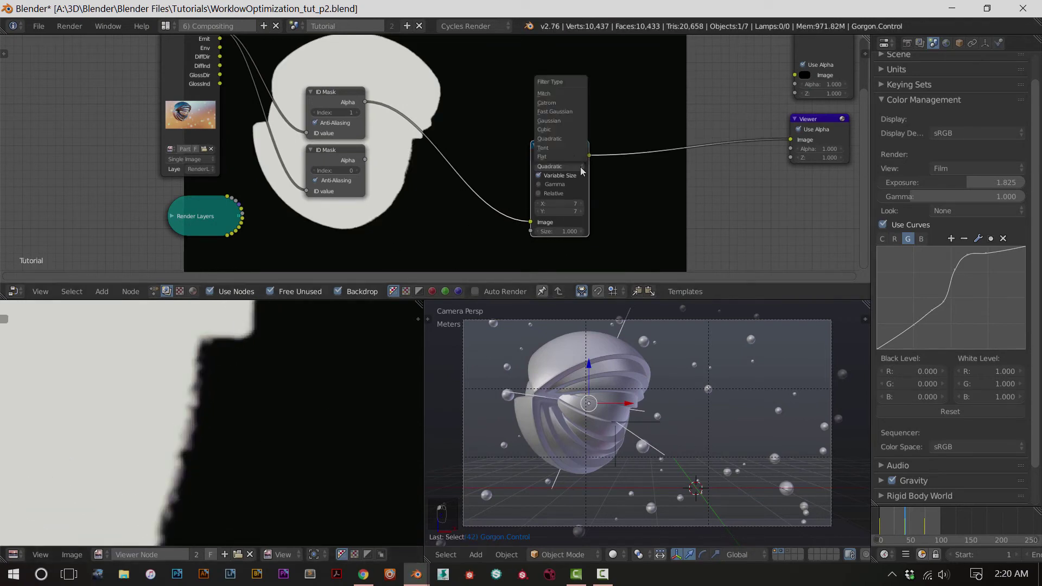
left_click(566, 128)
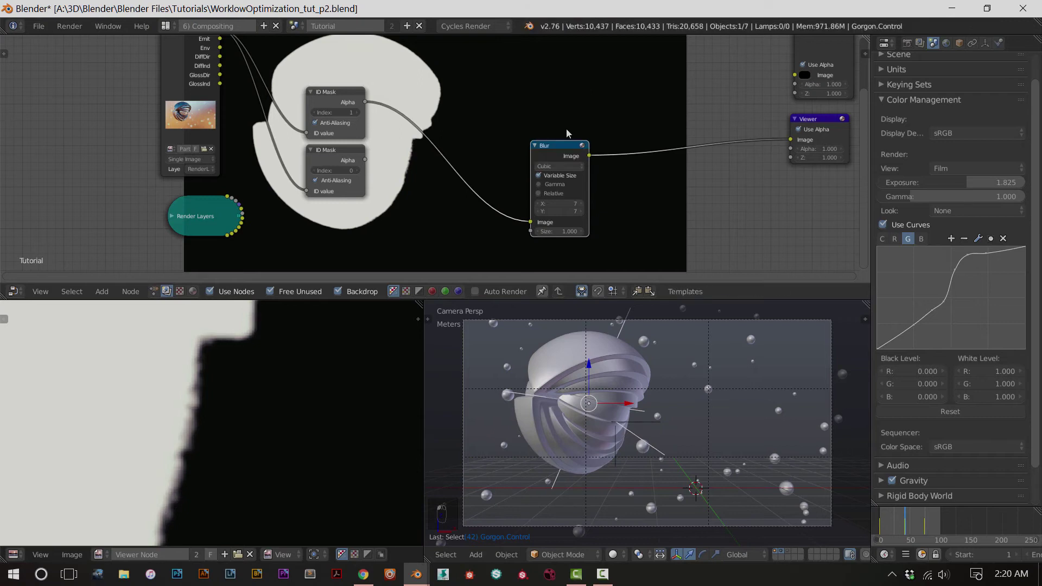
Save over the blend file and toggle the blur's Variable Size off and back on
key("ctrl+s")
left_click(237, 419)
left_click(560, 174)
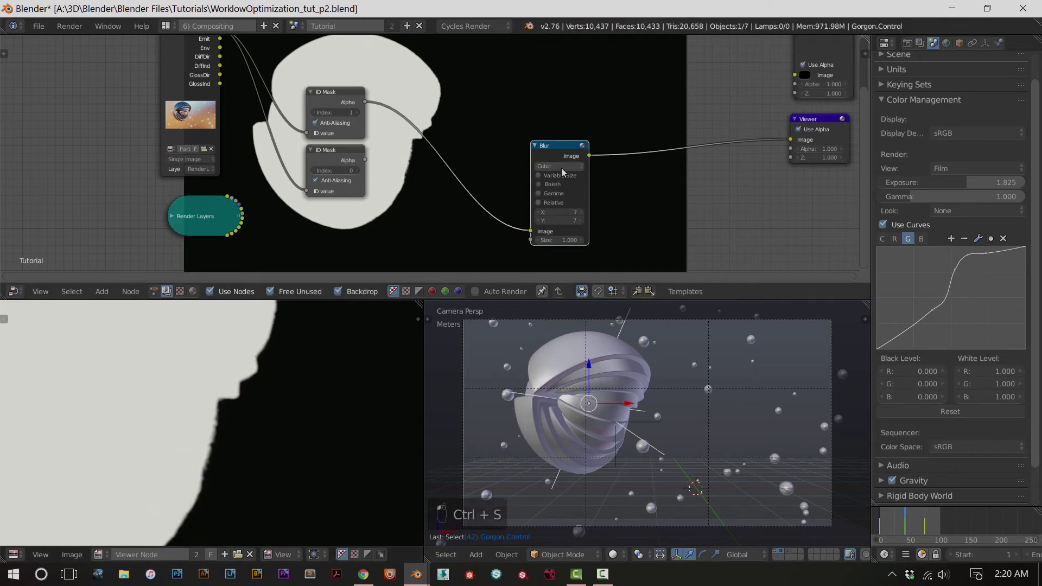
left_click(561, 172)
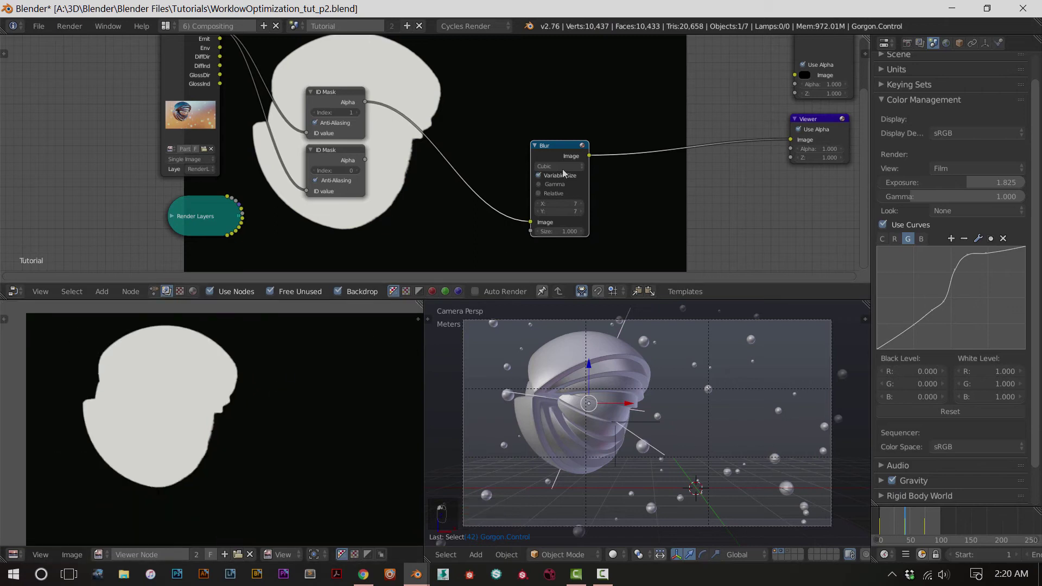
Collapse the Blur node and insert it into the ID Mask–Viewer link
left_click(534, 144)
left_click_drag(542, 144, 399, 100)
middle_click_drag(419, 145, 482, 194)
left_click_drag(462, 148, 472, 153)
key("shift+a")
key("Escape")
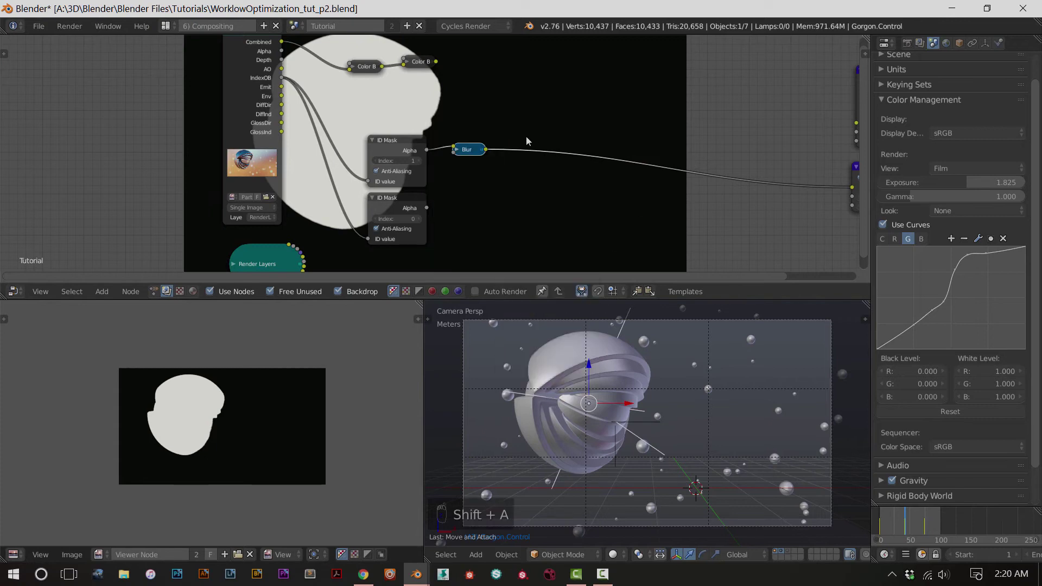
Save the file, recentre the nodes, nudge the second Color Balance node and show Add > Color
key("ctrl+s")
left_click(568, 338)
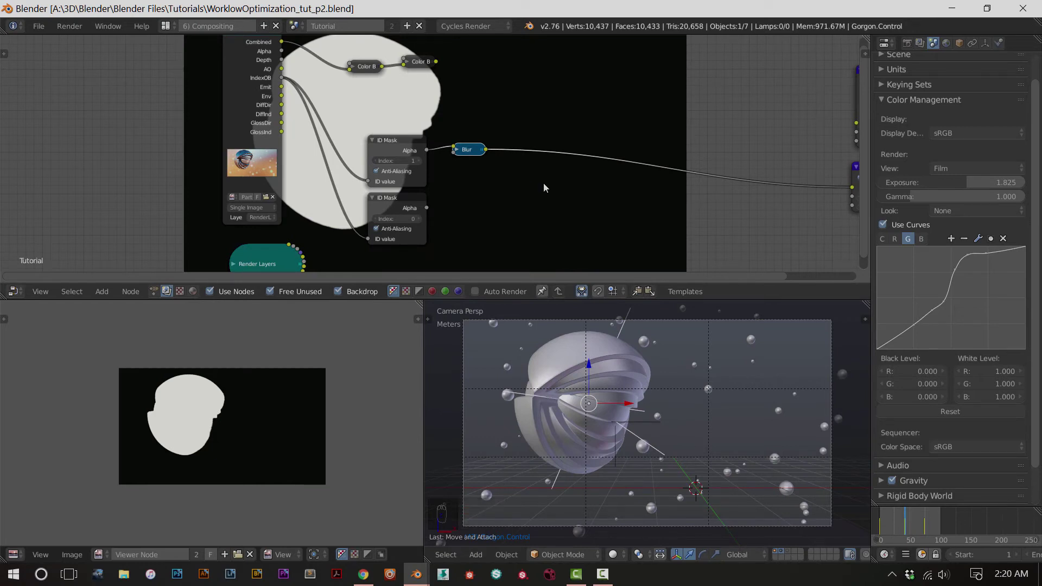
middle_click_drag(497, 145, 493, 196)
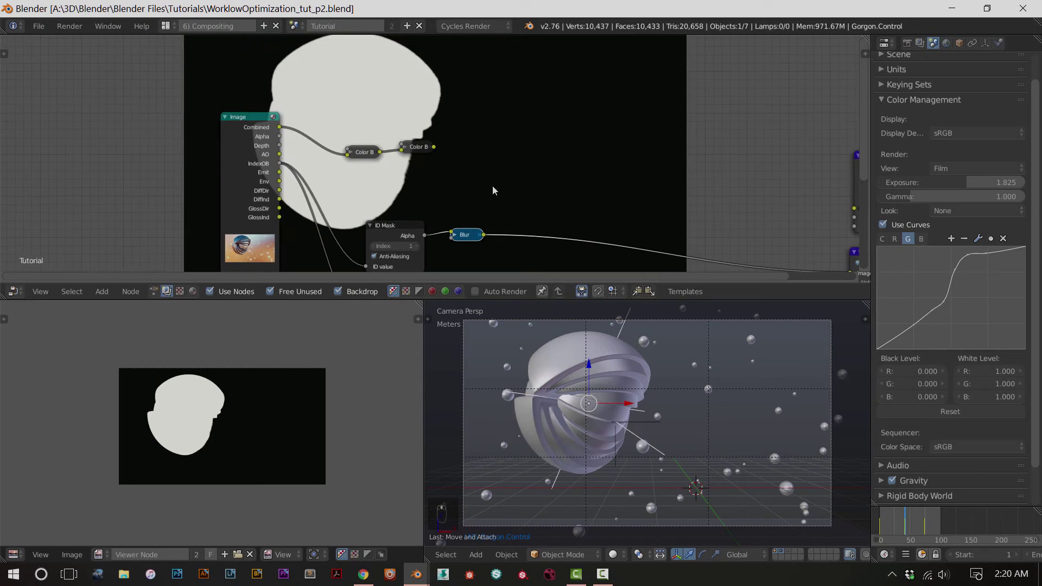
middle_click_drag(499, 216, 450, 166)
left_click_drag(385, 122, 384, 120)
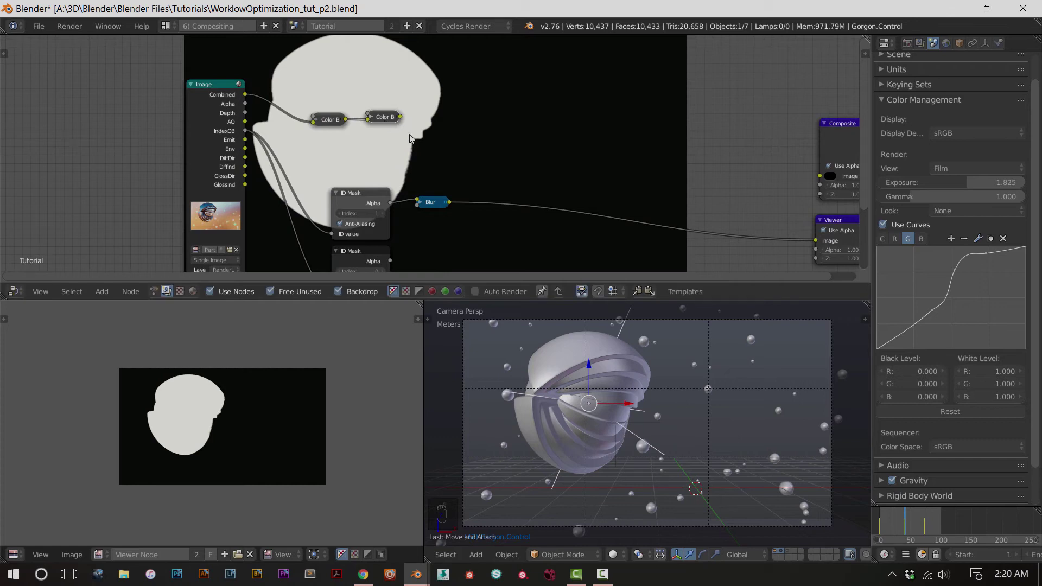
key("shift+a")
mouse_move(420, 137)
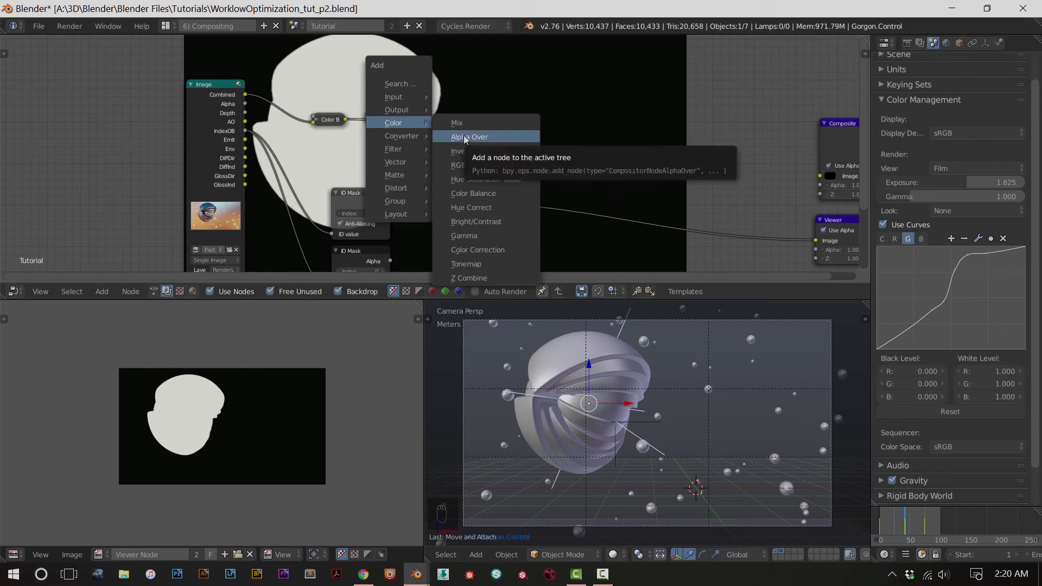
Add an Alpha Over node and position it beside the colour-grading chain
left_click(465, 138)
left_click(461, 156)
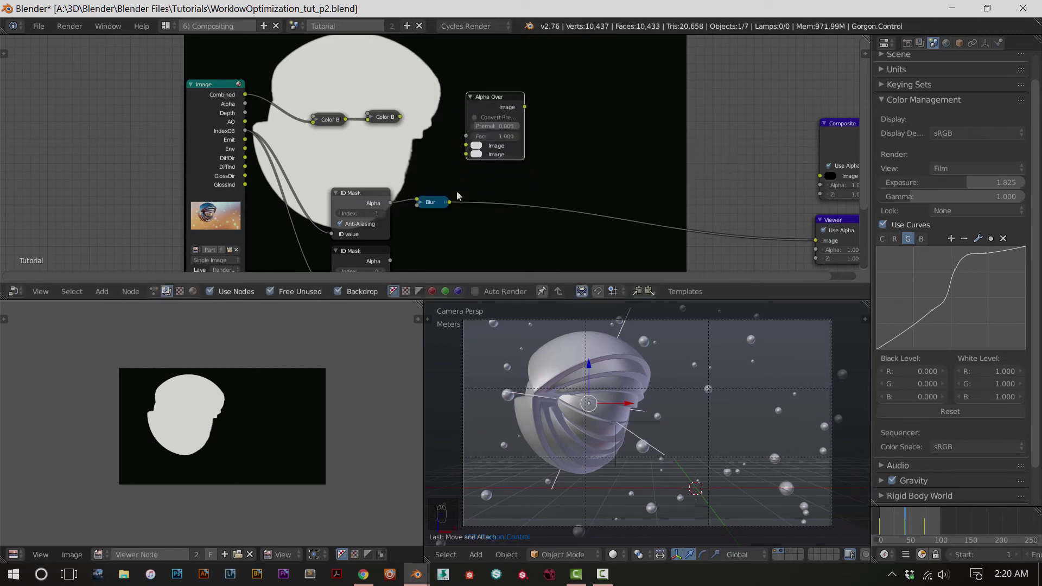
scroll(460, 163, "up", 2)
left_click_drag(509, 88, 520, 91)
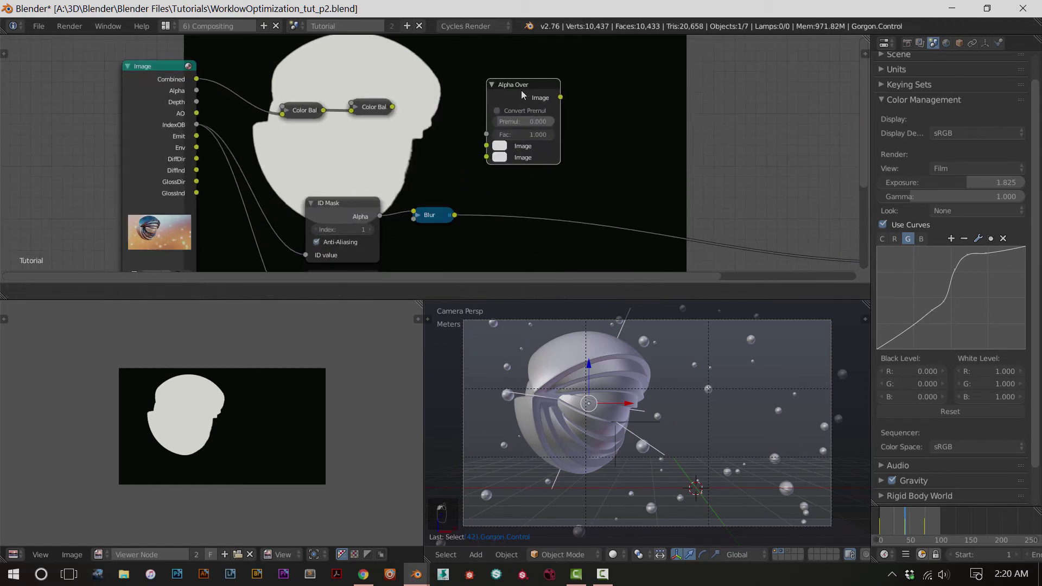
Link the second Color Balance output to Alpha Over's first Image input and view the result
key("shift+a")
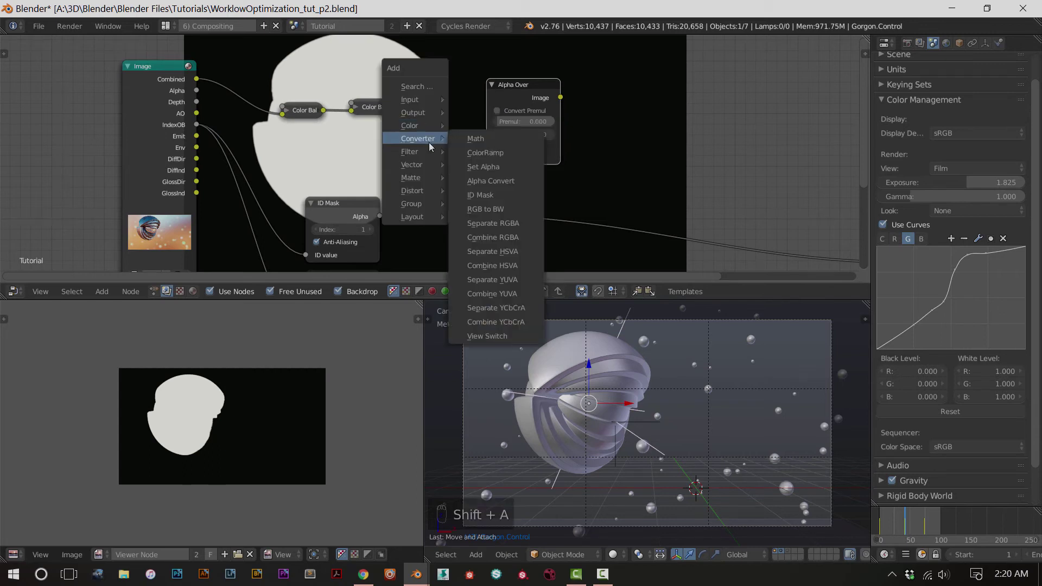
mouse_move(424, 172)
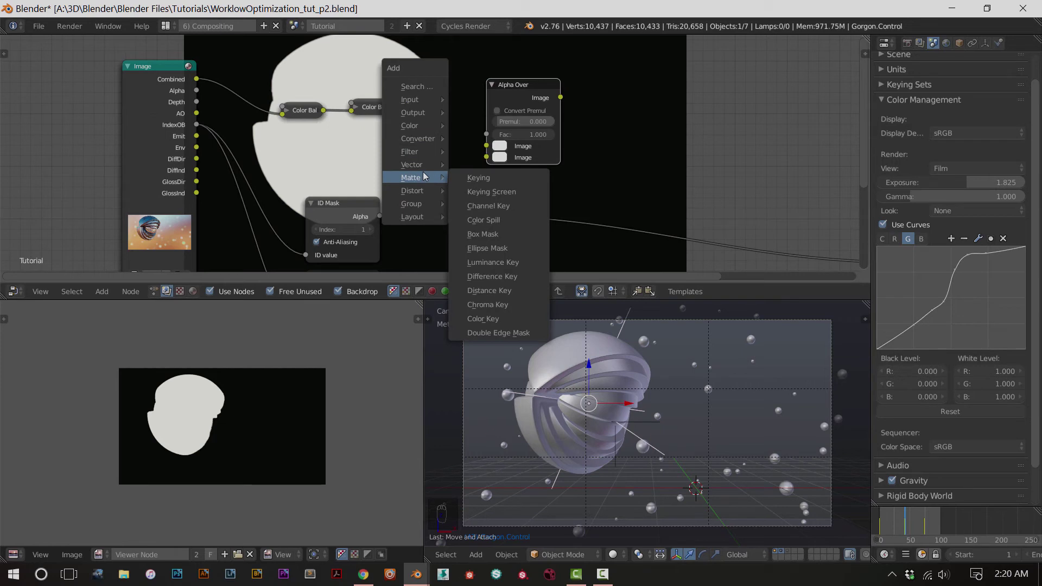
mouse_move(422, 191)
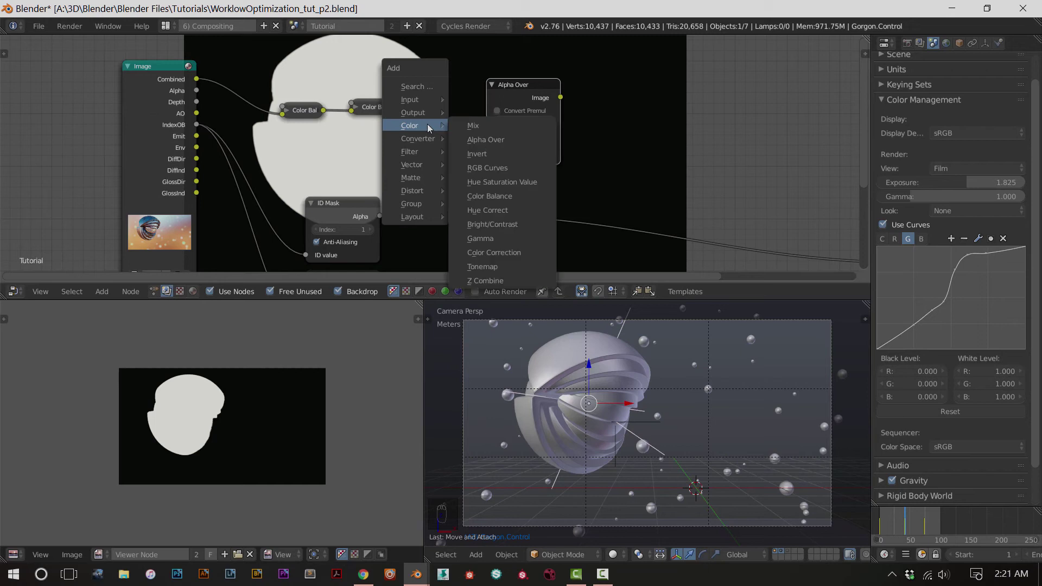
left_click(478, 166)
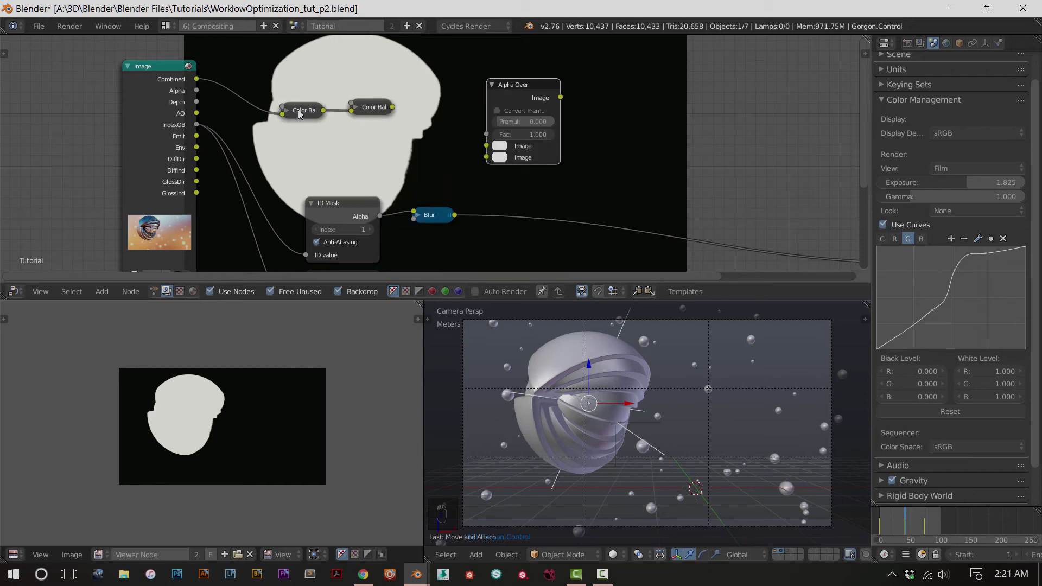
left_click_drag(376, 112, 483, 150)
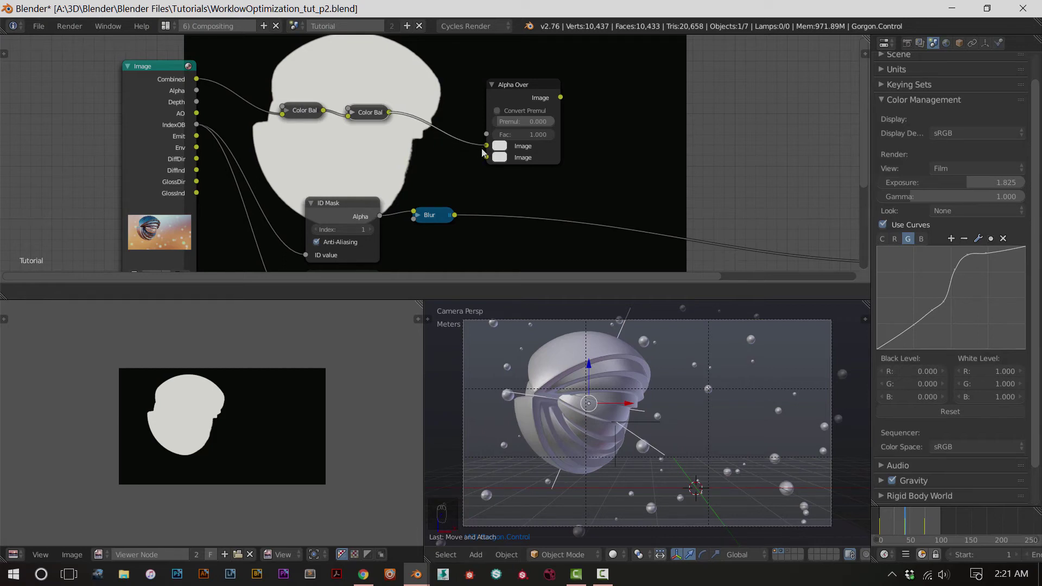
left_click_drag(482, 153, 485, 148)
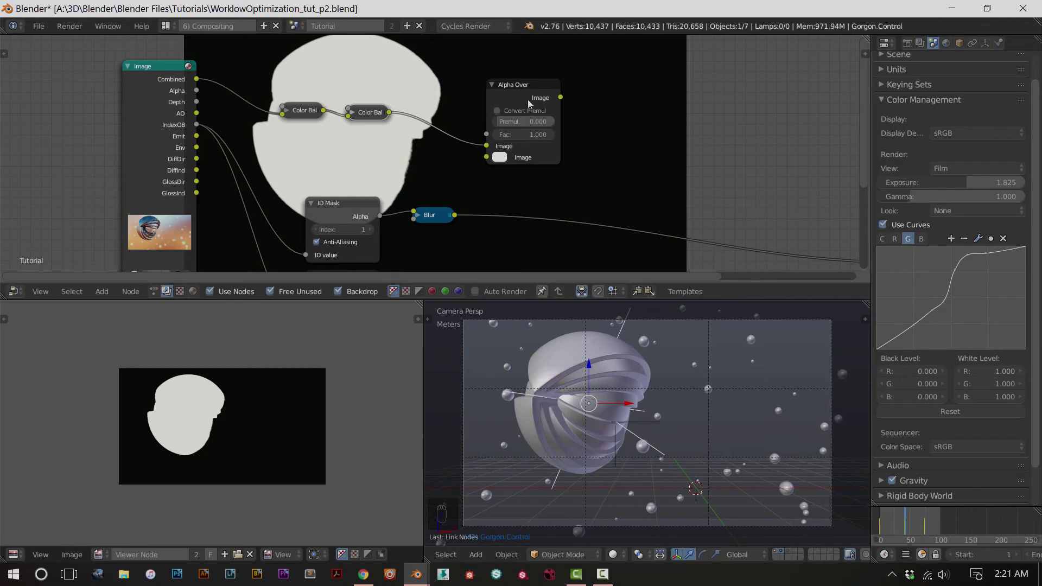
left_click(527, 102, "ctrl+shift")
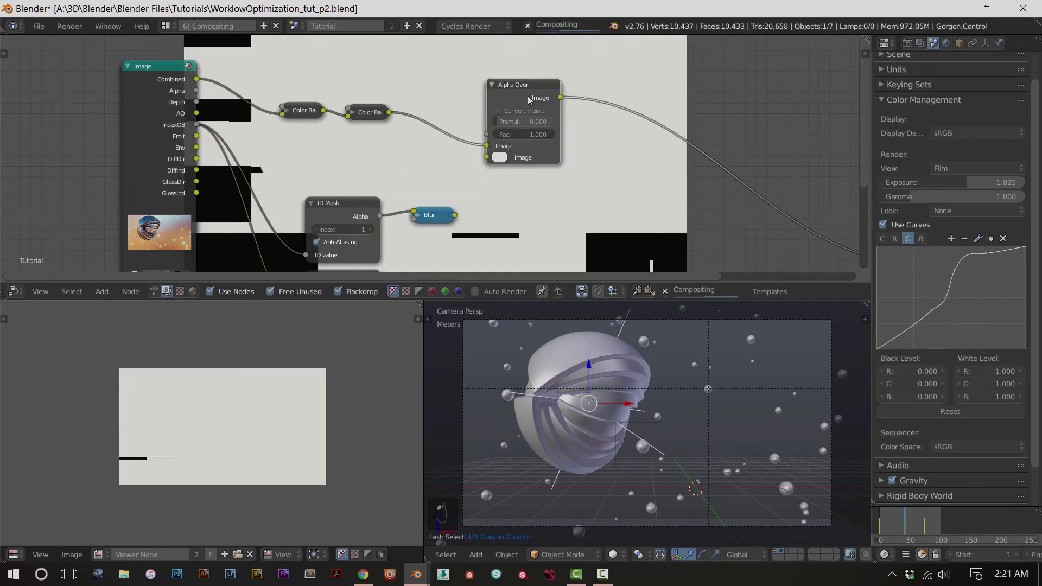
Darken the second Image colour and feed the Blur output into Alpha Over's Fac
left_click(499, 157)
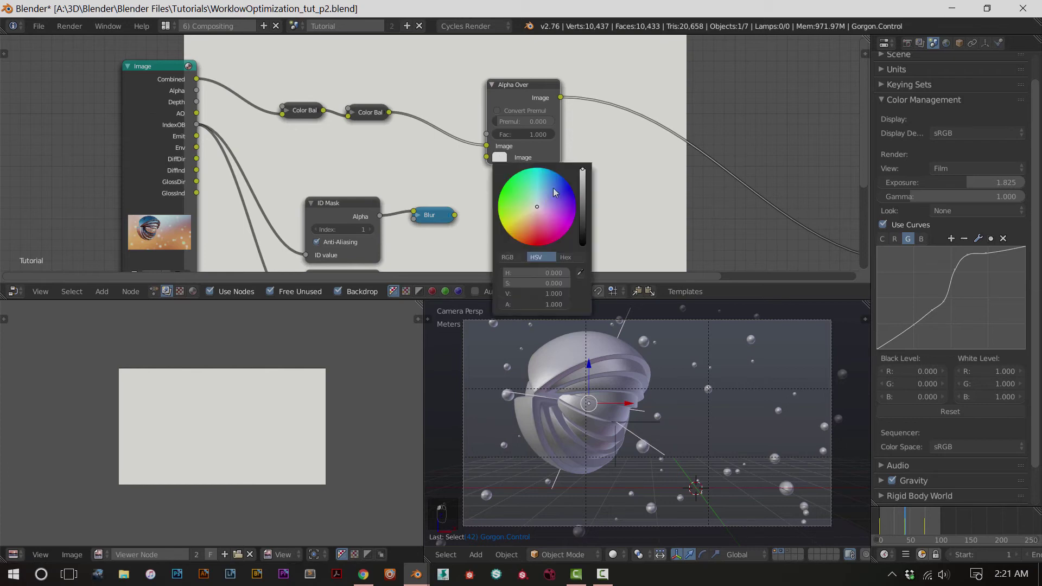
mouse_move(582, 178)
left_mouse_down()
mouse_move(582, 224)
mouse_move(582, 178)
left_mouse_up()
left_click_drag(455, 214, 486, 136)
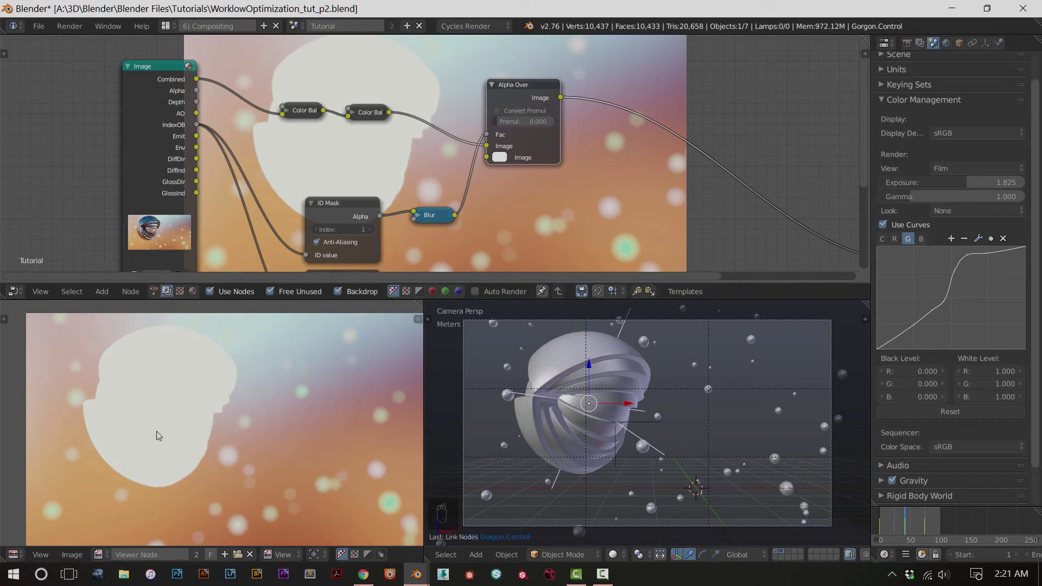
middle_click_drag(584, 178, 583, 178)
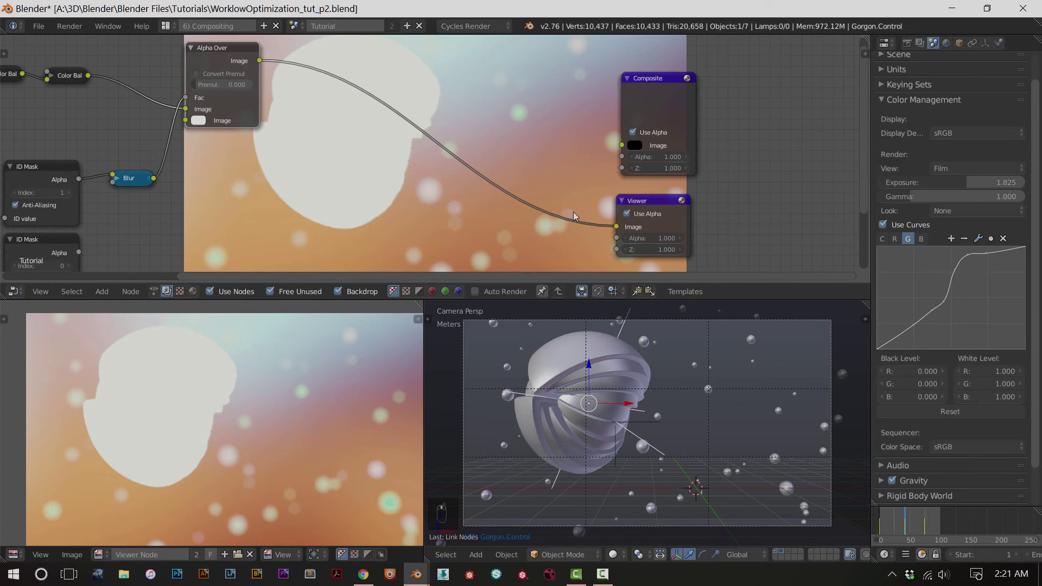
Toggle Use Alpha on the Viewer and test Convert Premul on Alpha Over, then turn it back off
left_click(628, 214)
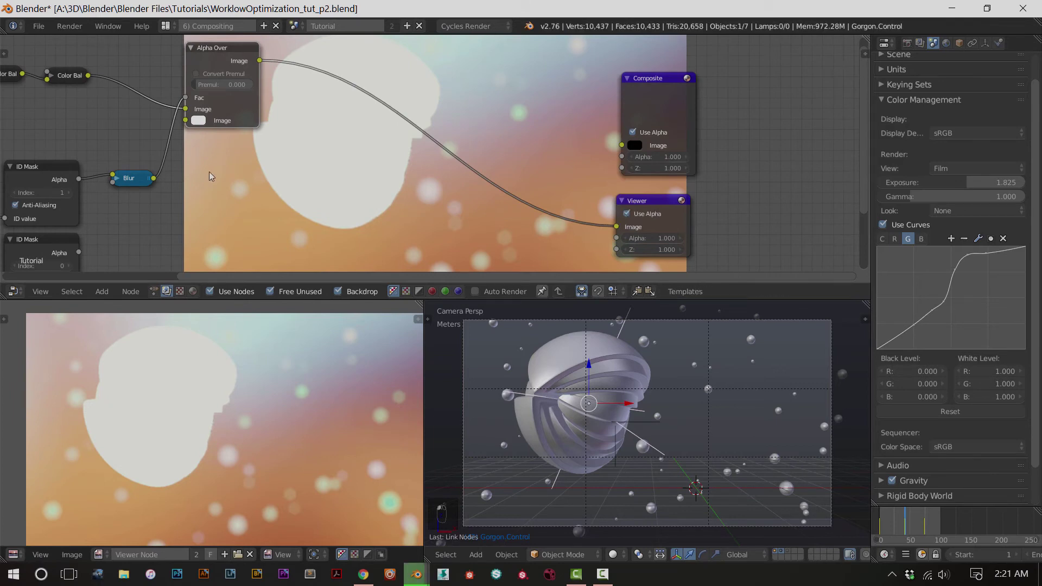
middle_click_drag(189, 135, 308, 156)
left_click(315, 95)
left_click(315, 95)
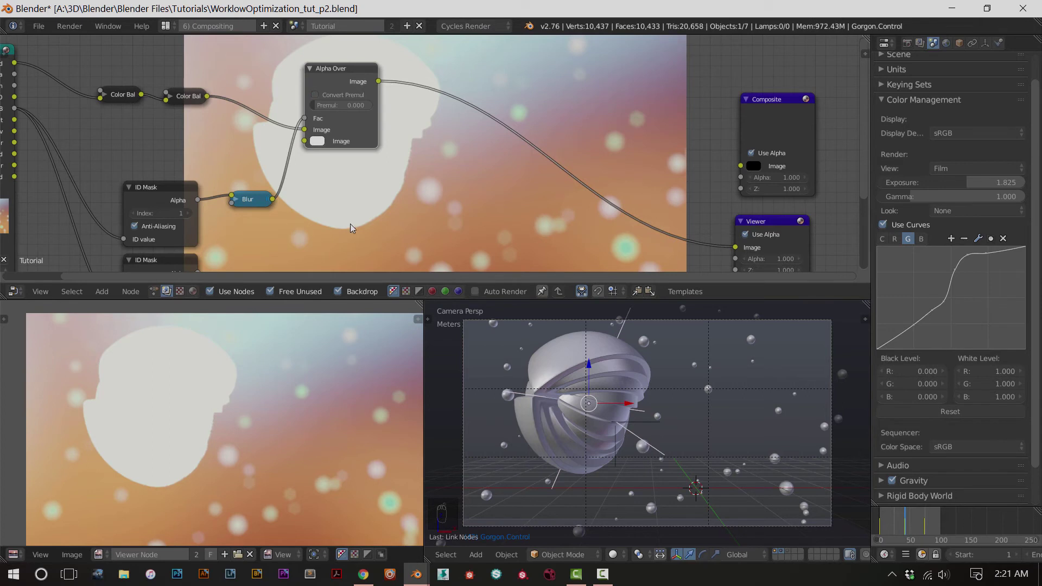
middle_click_drag(348, 228, 439, 215)
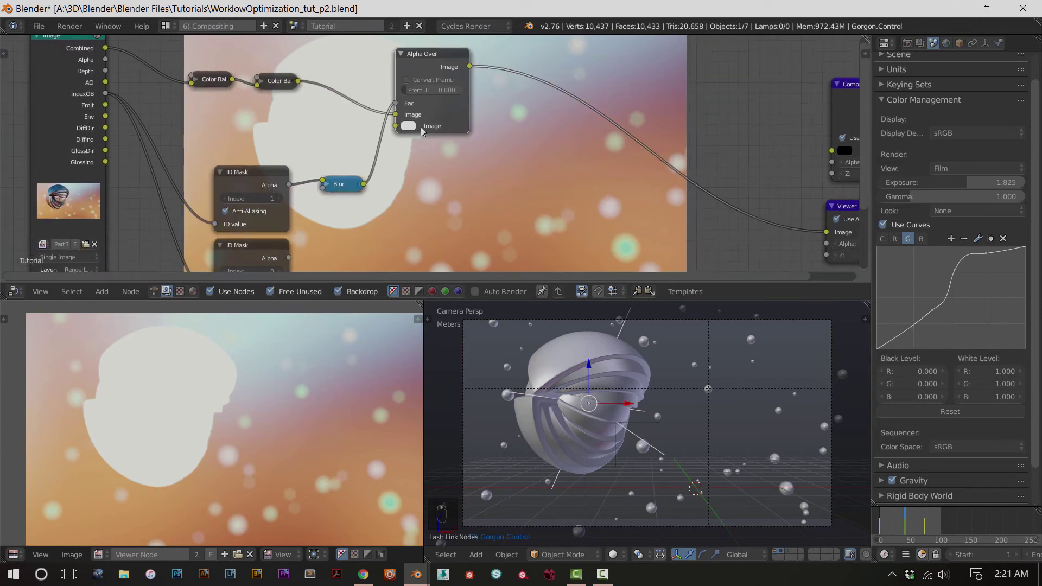
left_click(410, 128)
Duplicate the Alpha Over node and place the copy below the original
left_click(418, 66)
key("shift+d")
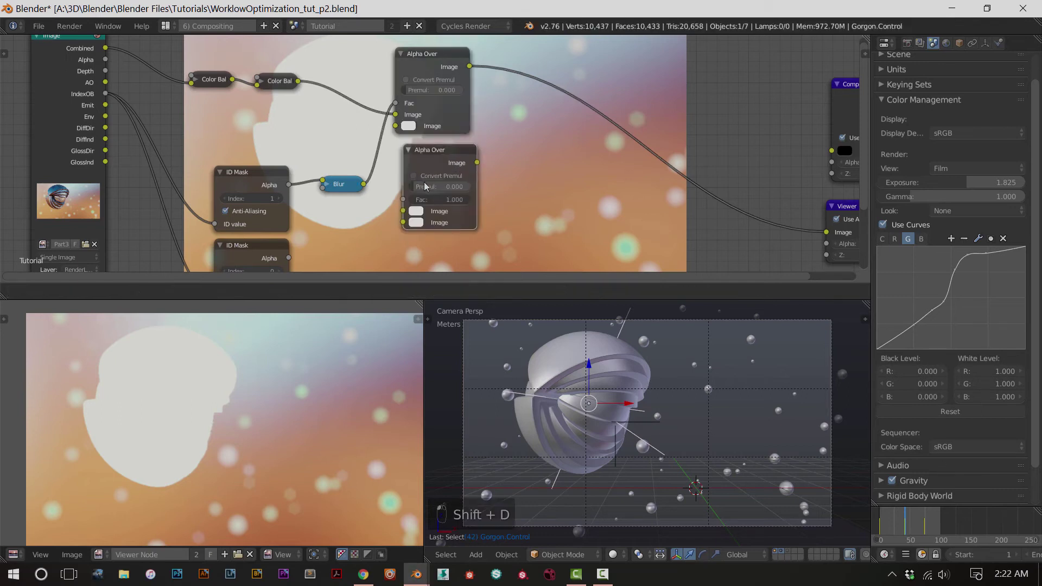
left_click(419, 170)
Duplicate the Blur node and link the lower ID Mask's alpha into the new Blur
middle_click_drag(514, 209, 575, 189)
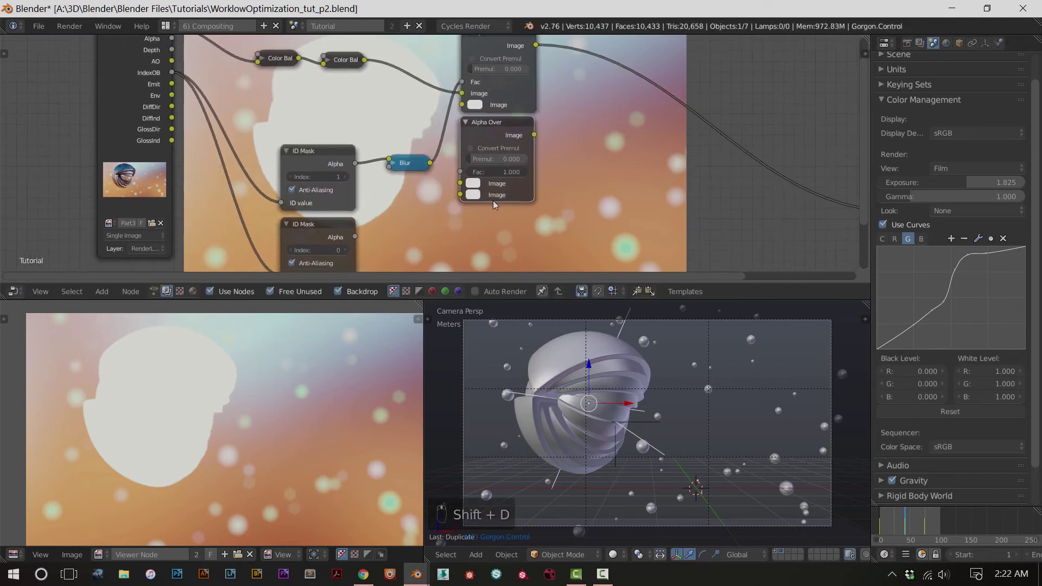
middle_click_drag(429, 169, 423, 154)
left_click(408, 150)
key("shift+d")
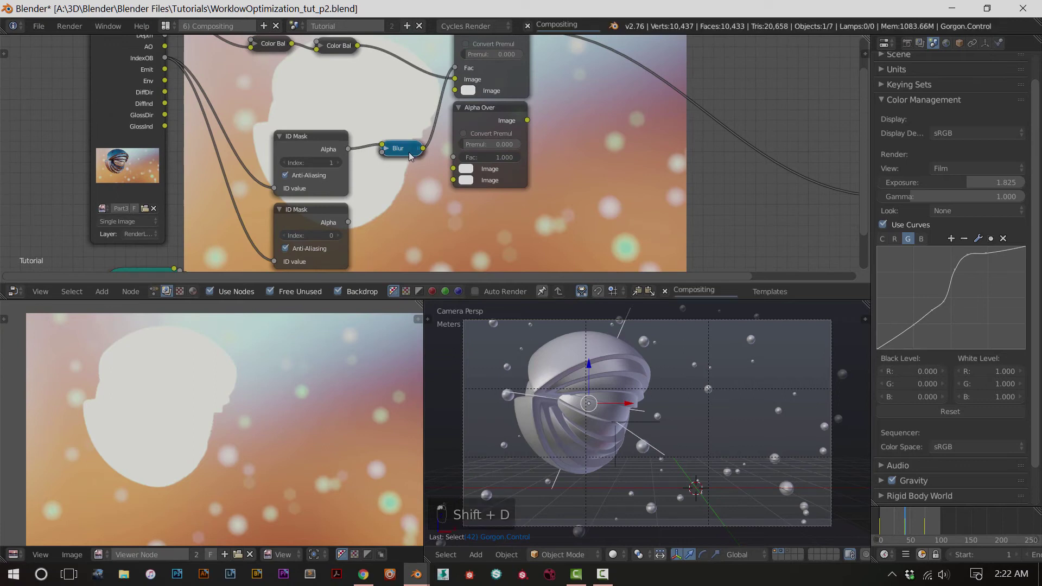
left_click(413, 207)
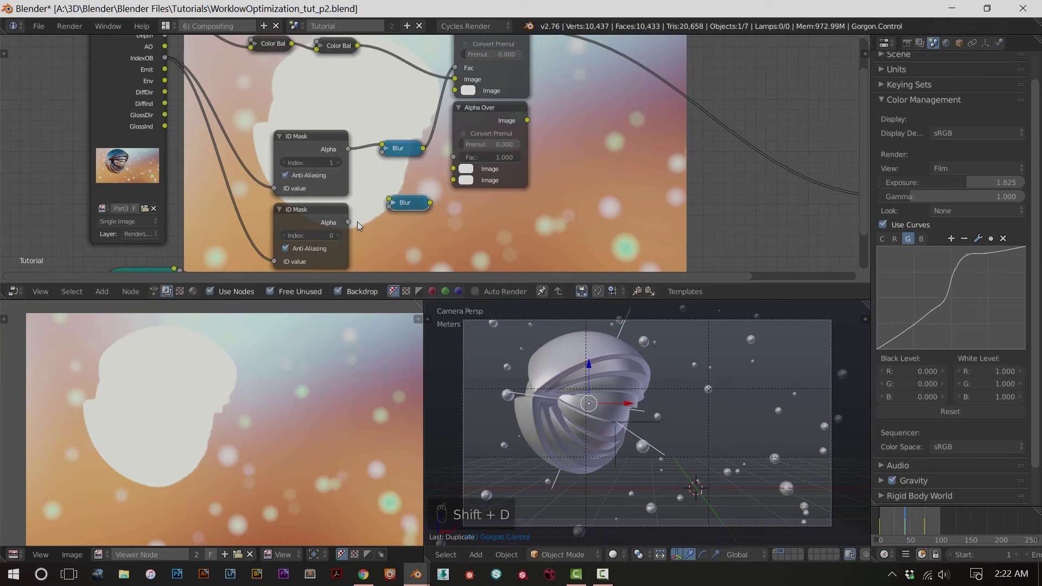
left_click_drag(348, 222, 388, 199)
middle_click_drag(409, 174, 411, 191)
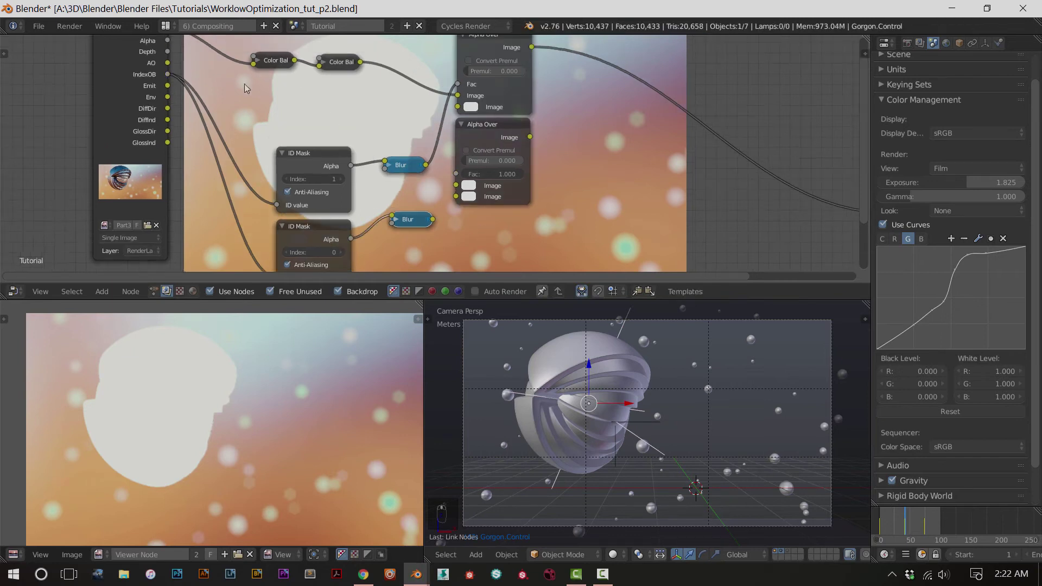
Feed the graded colour and second blurred mask into the lower Alpha Over and view it
middle_click_drag(327, 93, 327, 137)
left_click_drag(364, 109, 456, 230)
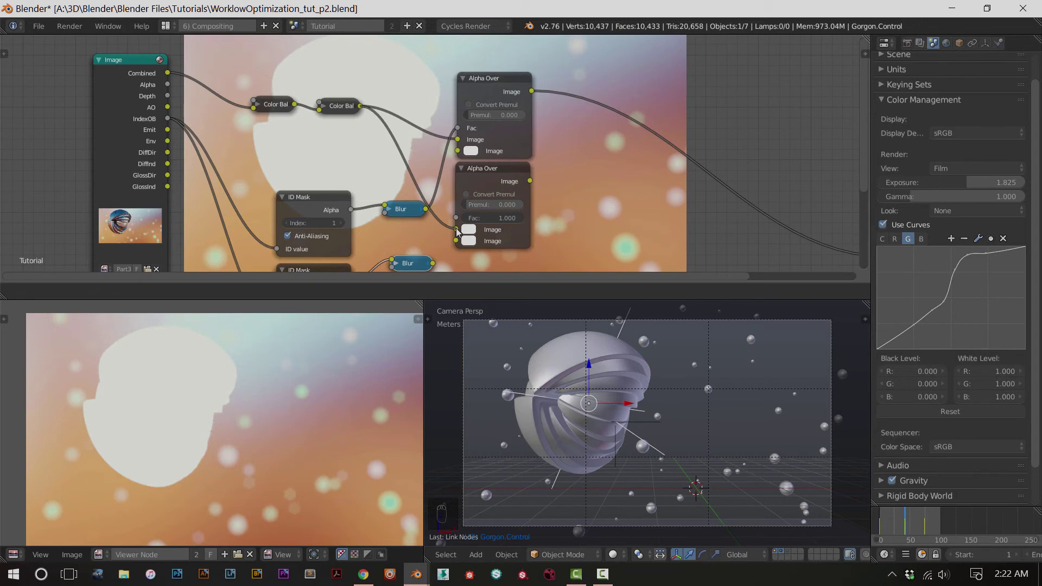
middle_click_drag(438, 253, 408, 217)
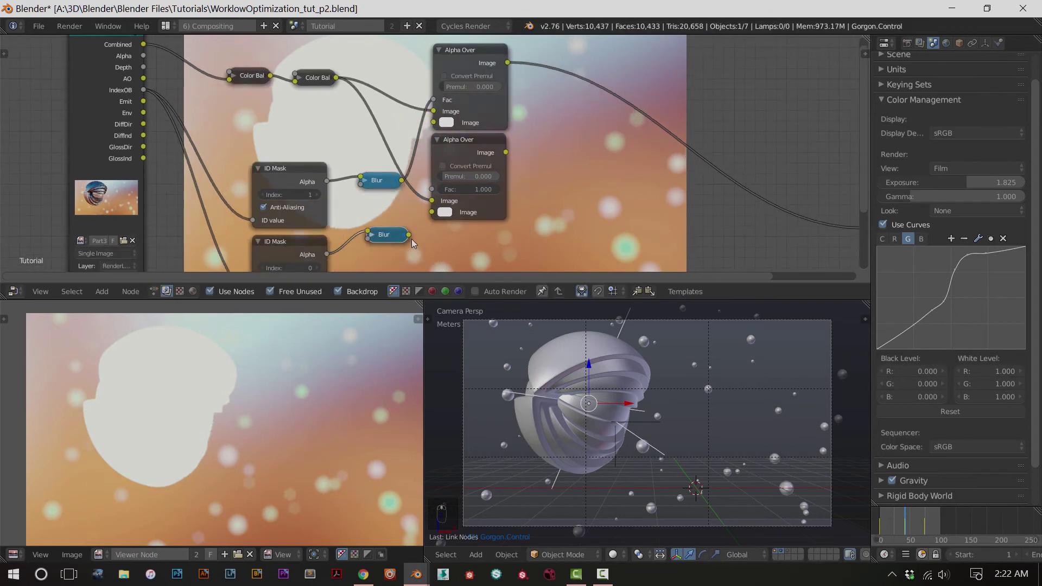
left_click_drag(408, 234, 438, 188)
left_click(470, 153, "ctrl+shift")
scroll(237, 416, "down", 1)
scroll(237, 416, "up", 1)
Inspect the node tree and select the upper Blur and upper Alpha Over nodes
middle_click_drag(579, 211, 556, 196)
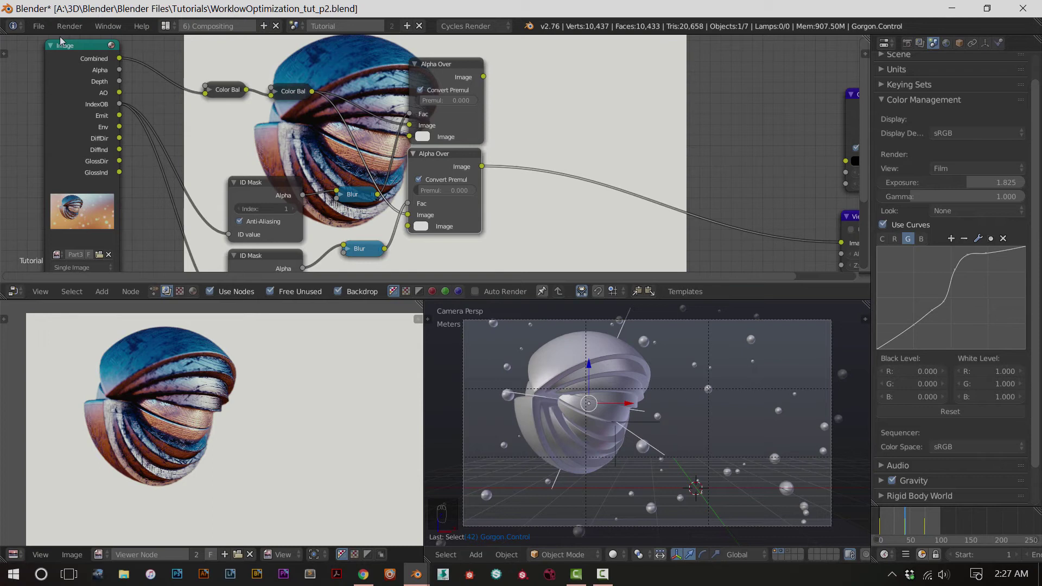
scroll(188, 442, "up", 3)
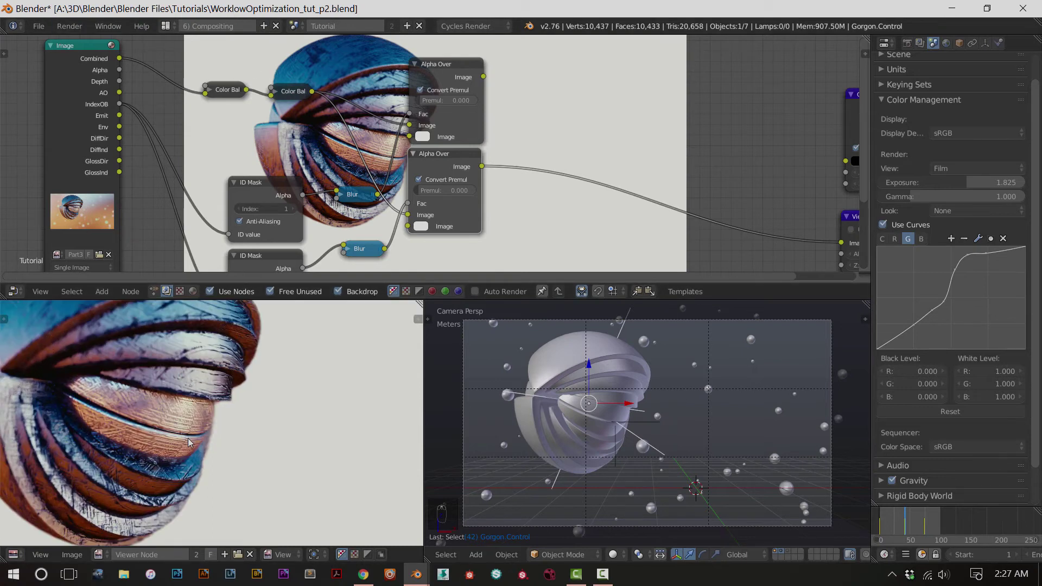
scroll(189, 443, "down", 3)
scroll(188, 442, "up", 1)
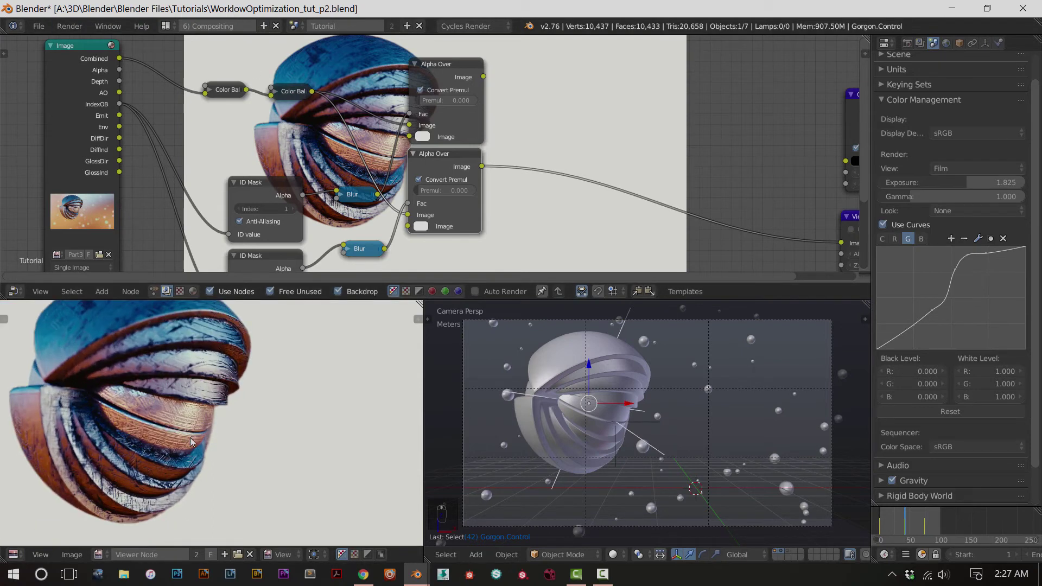
left_click(357, 199)
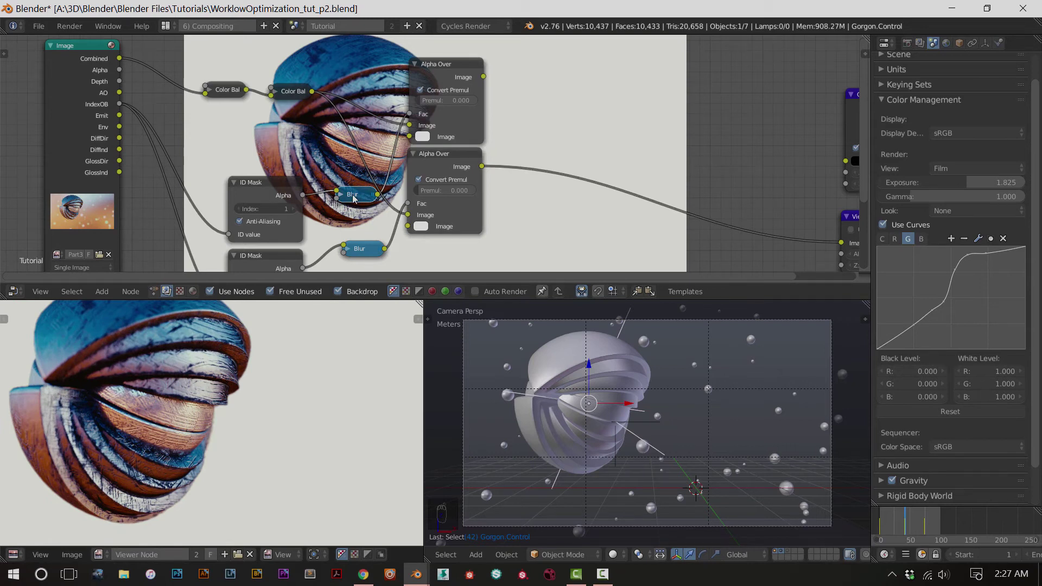
left_click(451, 78)
Delete both Alpha Over nodes and both Blur nodes
key("Delete")
left_click(448, 161)
key("Delete")
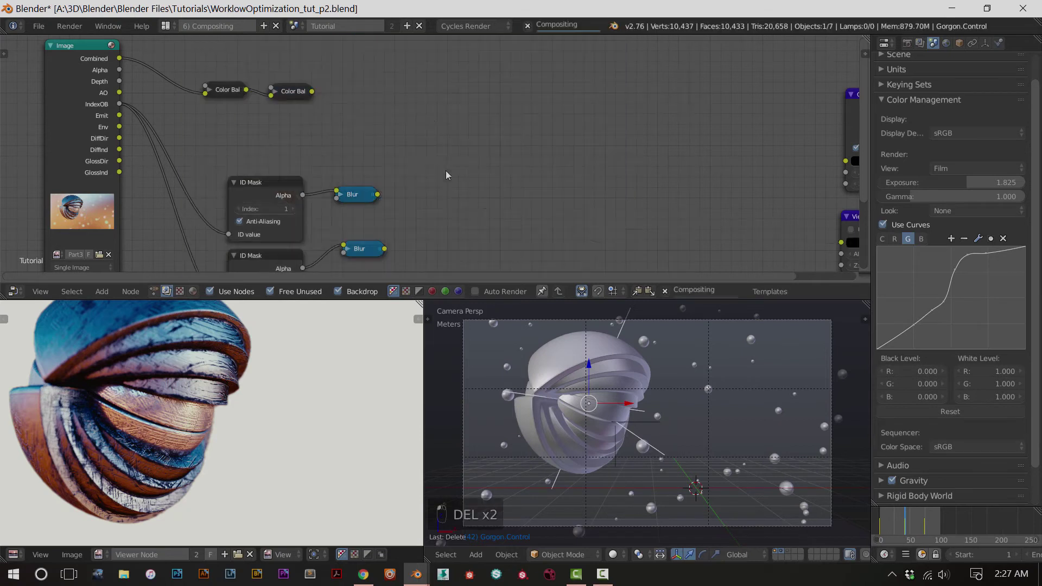
key("Delete")
left_click(360, 247)
key("Delete")
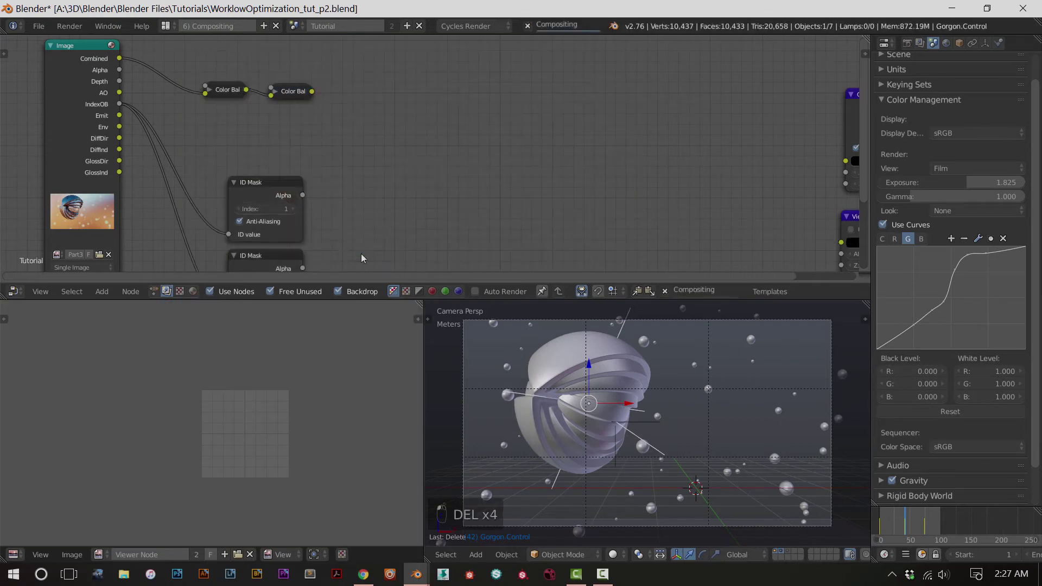
Add a Hue Saturation Value node and drop it onto the existing link
key("shift+a")
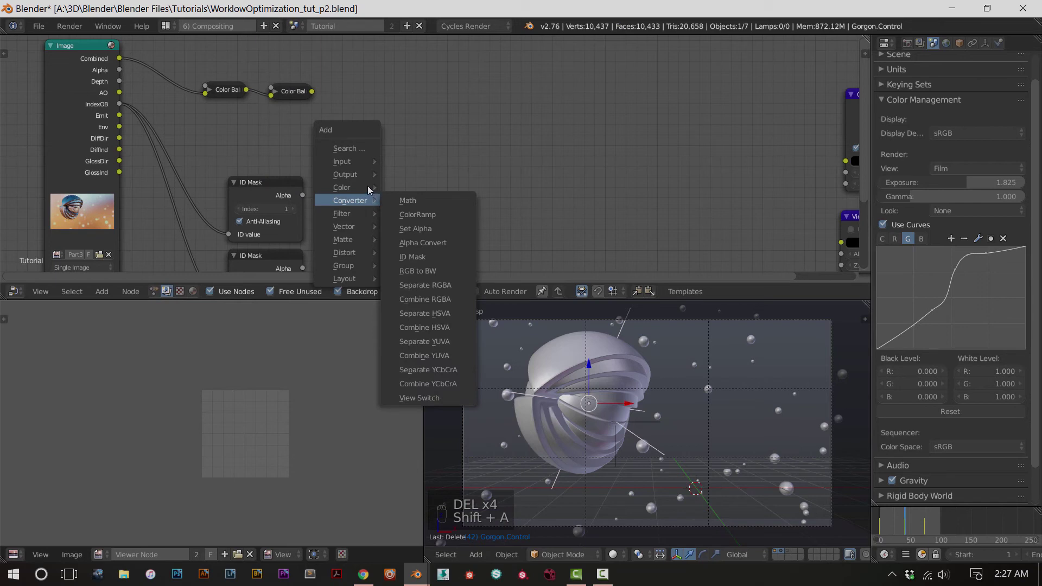
mouse_move(361, 178)
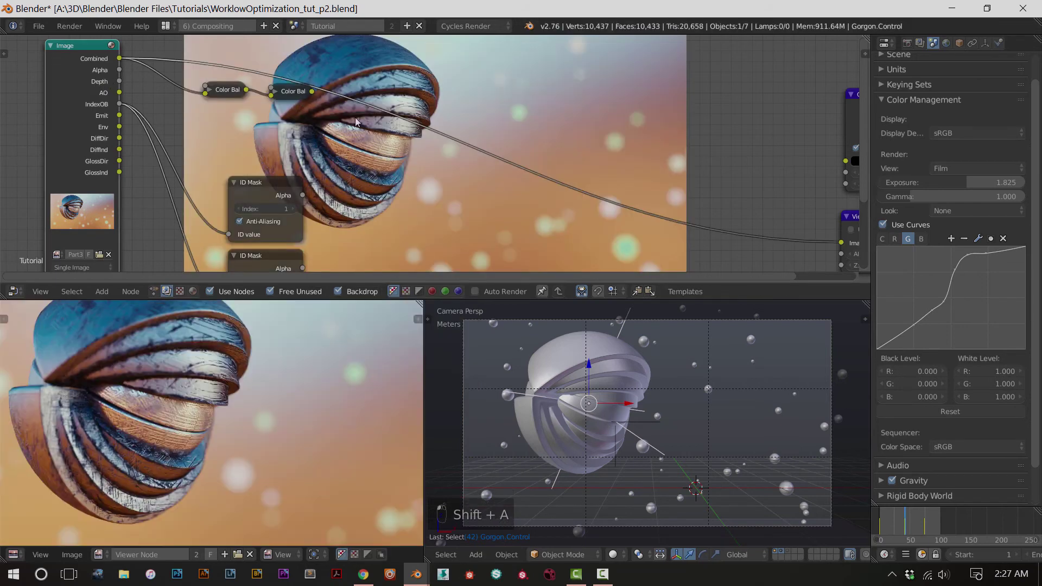
key("shift+a")
mouse_move(426, 164)
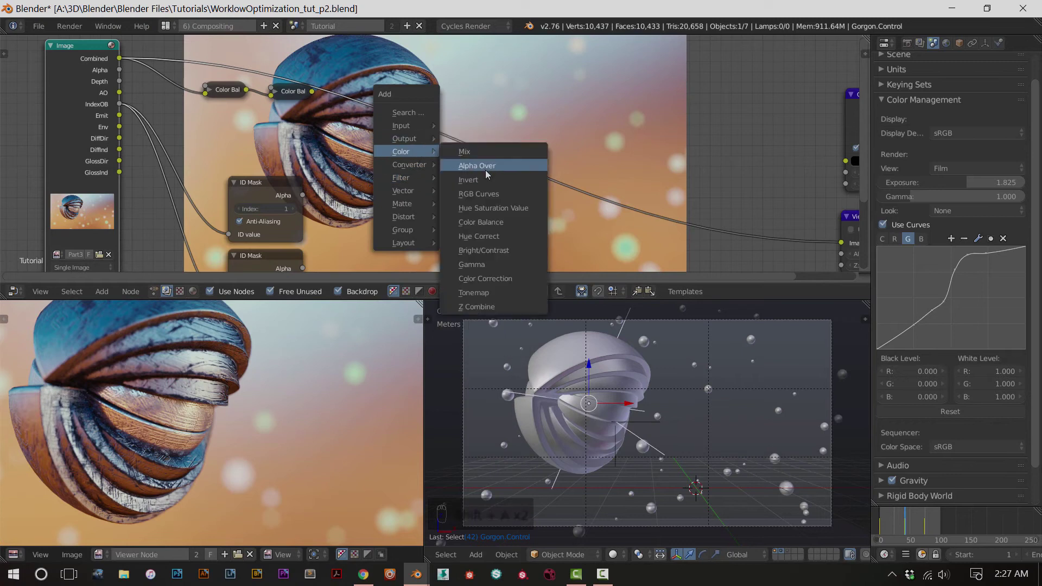
left_click(490, 209)
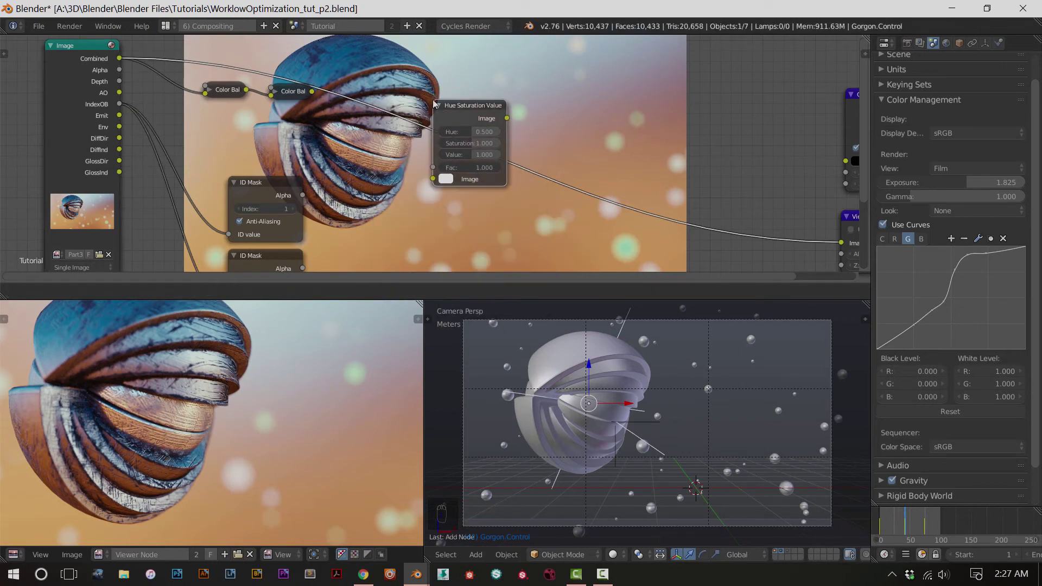
left_click(422, 172)
Connect the ID Mask's Alpha output to the Hue Saturation Value node's Fac
scroll(428, 184, "up", 2)
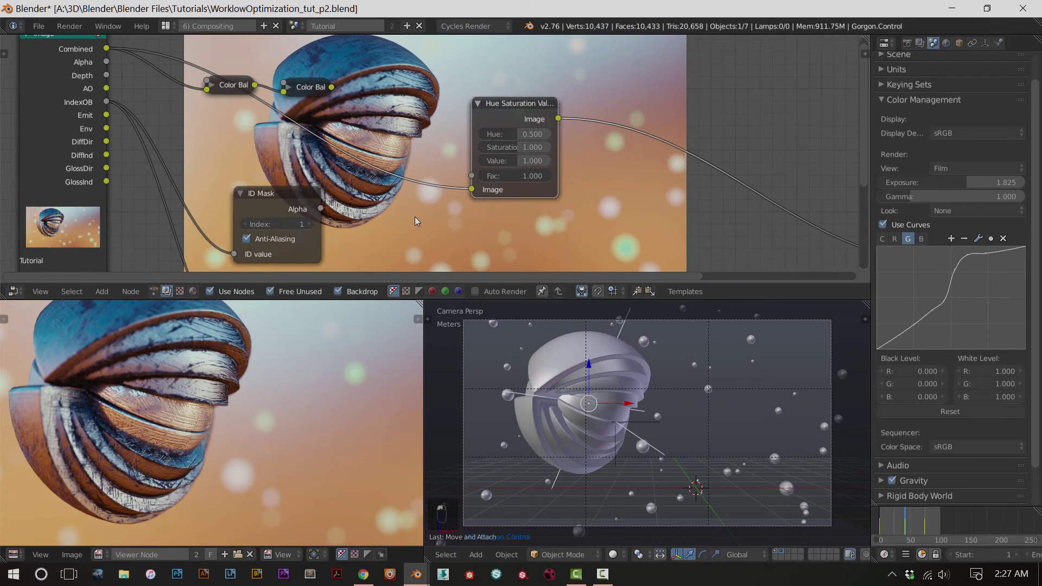
middle_click_drag(149, 348, 210, 386)
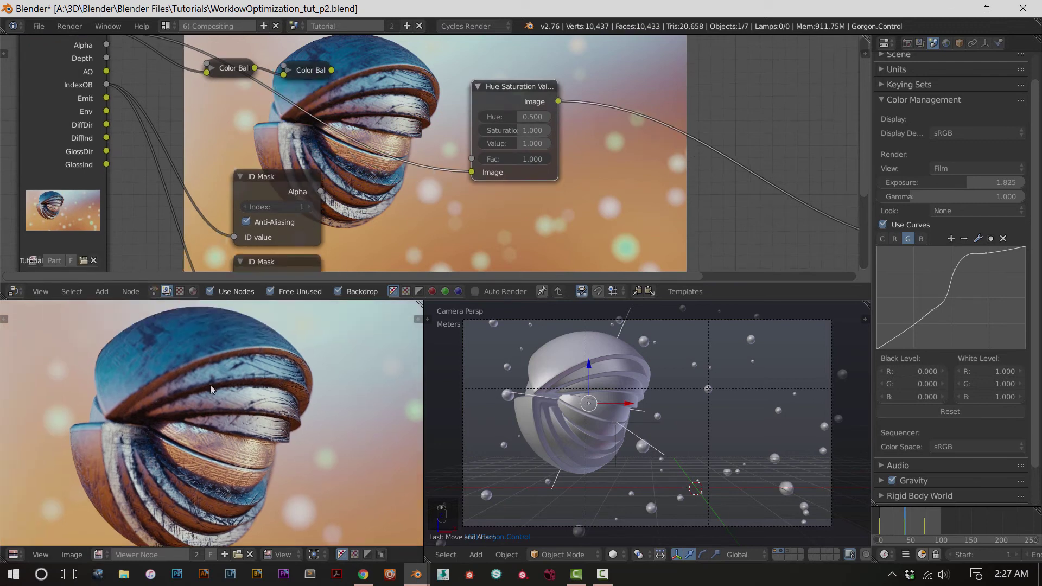
left_click(213, 69)
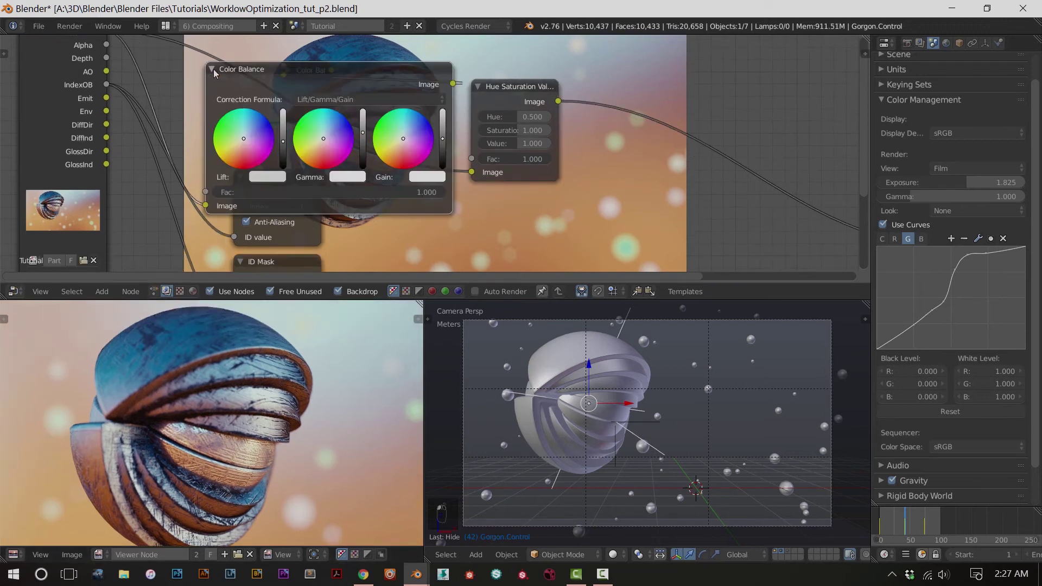
left_click(213, 69)
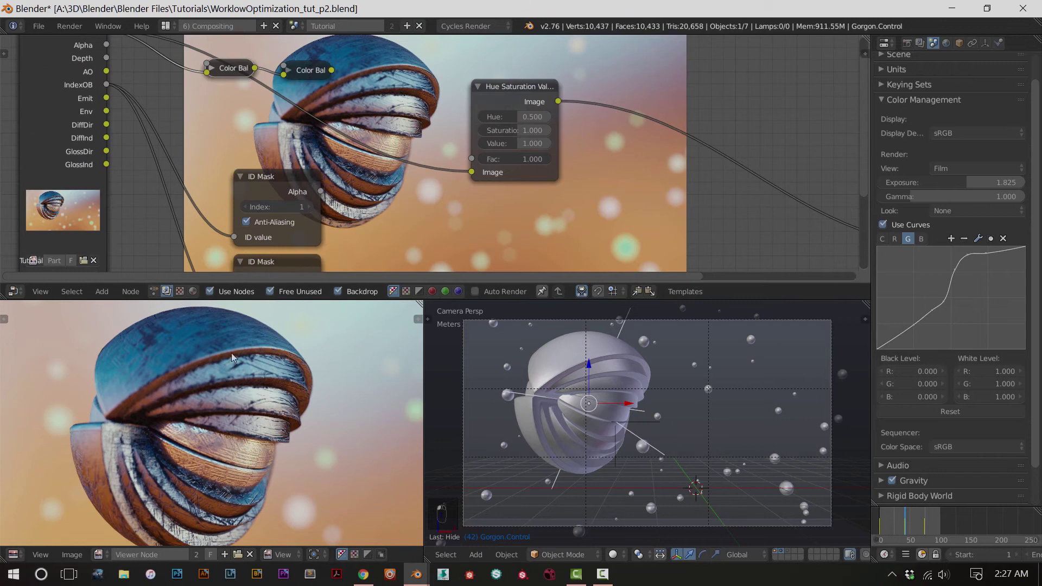
middle_click_drag(341, 223, 332, 184)
left_click_drag(314, 154, 466, 125)
Test Value 0 and Saturation changes, cancel them, then delete the Hue Saturation Value node
mouse_move(524, 105)
left_mouse_down()
mouse_move(472, 106)
mouse_move(517, 93)
left_mouse_up()
right_click(480, 106)
right_click(481, 94)
scroll(302, 406, "down", 3)
scroll(331, 417, "up", 2)
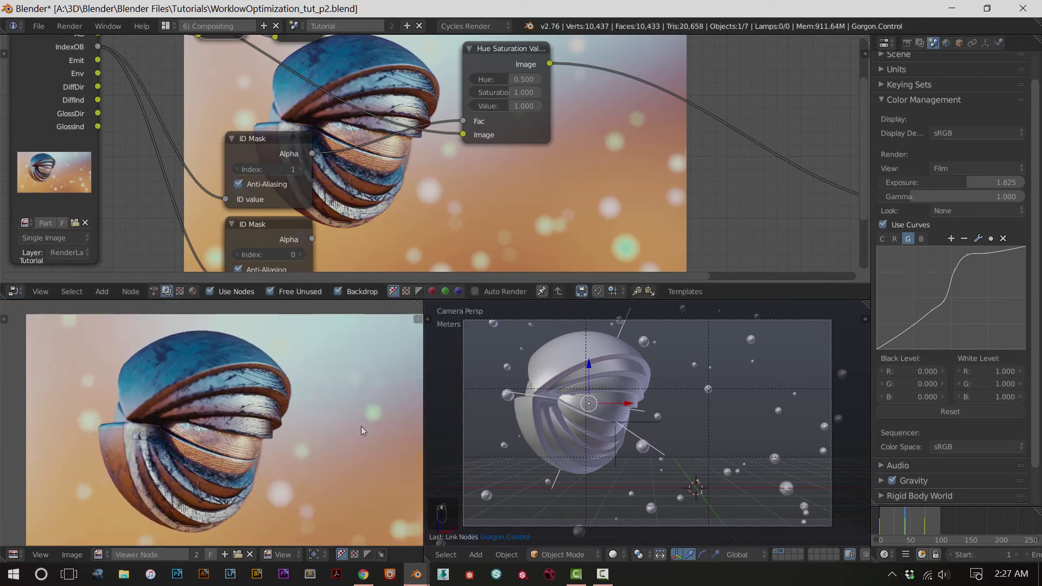
middle_click_drag(360, 425, 244, 385)
scroll(328, 405, "down", 3)
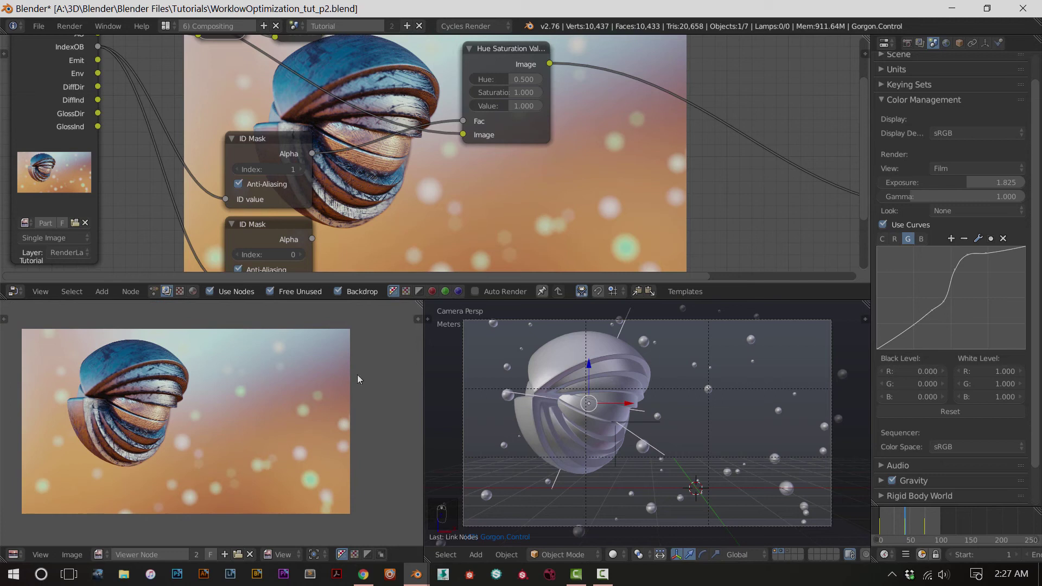
left_click(505, 135)
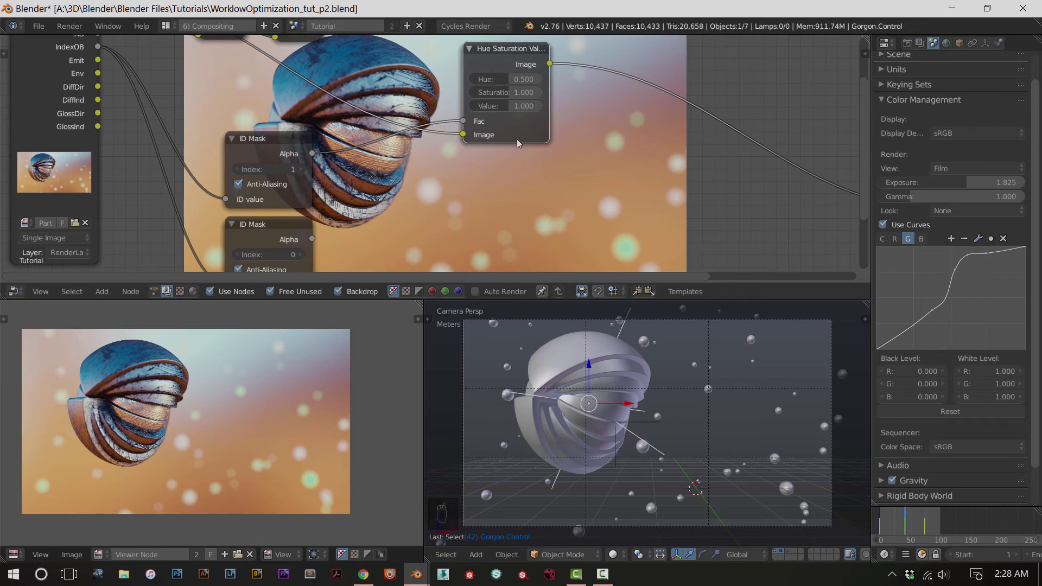
key("Delete")
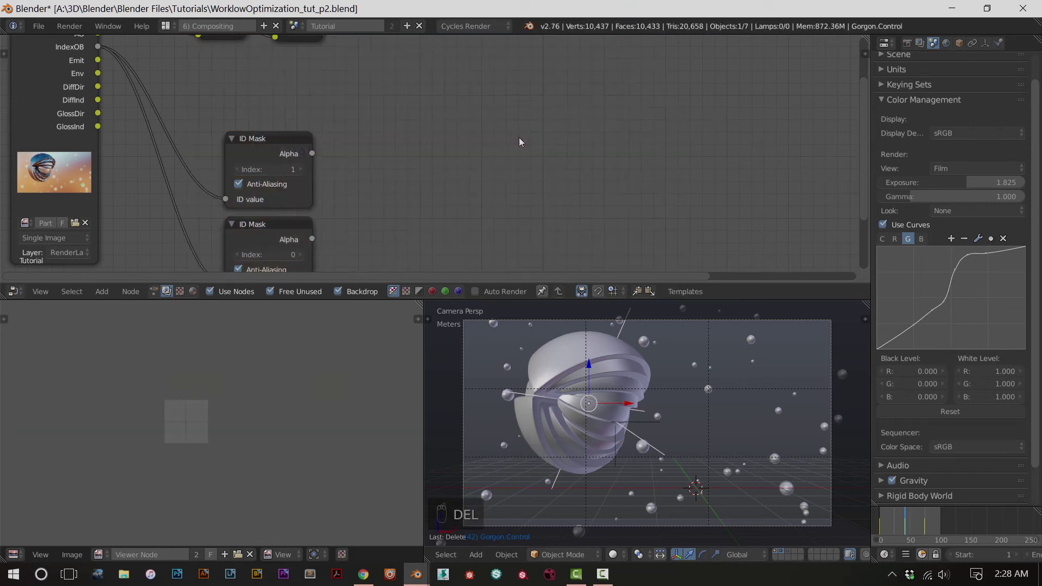
Add a Glare node and send its output to the Viewer
key("shift+a")
mouse_move(520, 143)
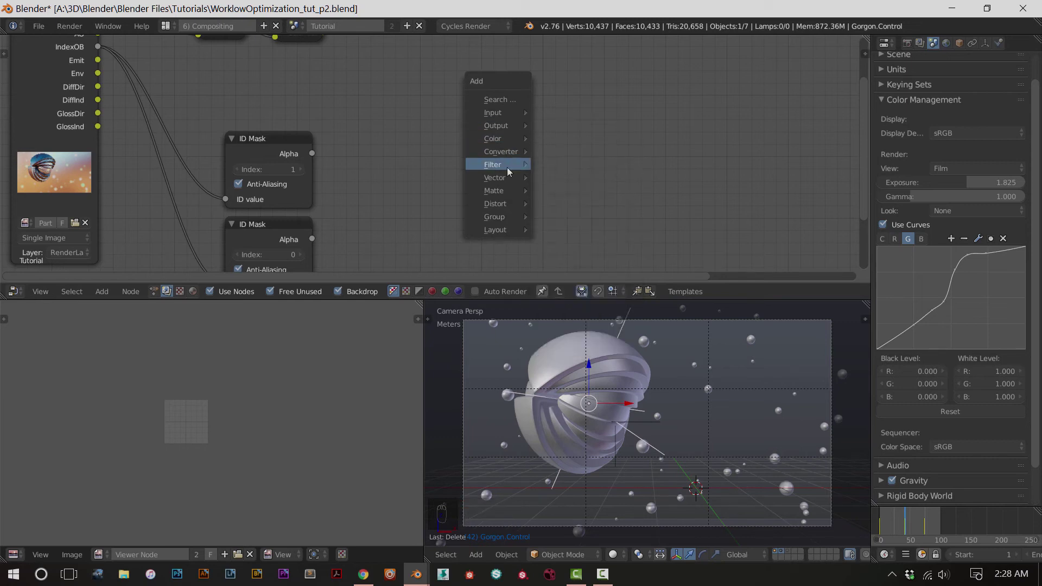
left_click(582, 276)
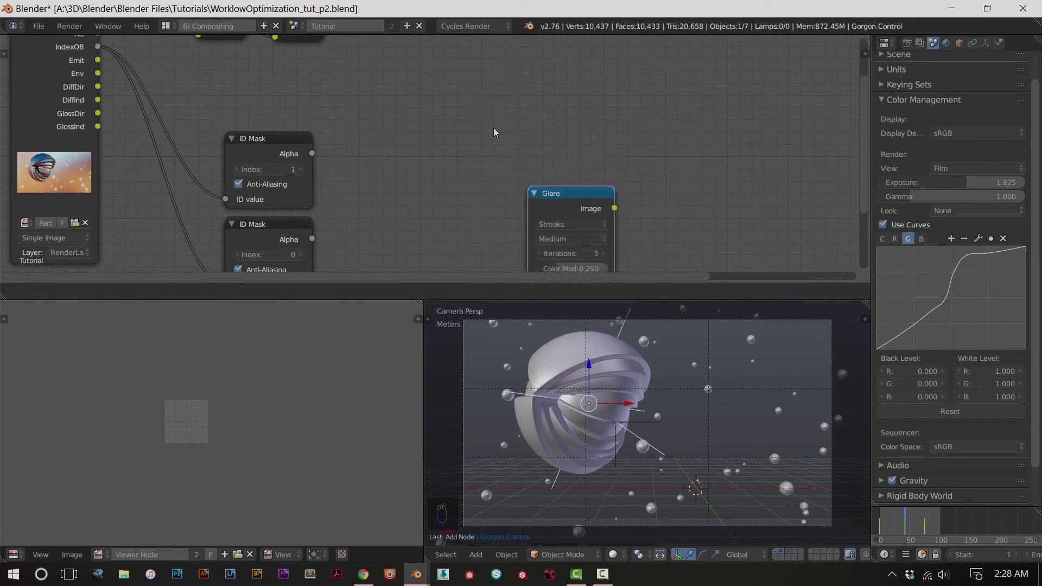
left_click(415, 89)
scroll(484, 179, "down", 2)
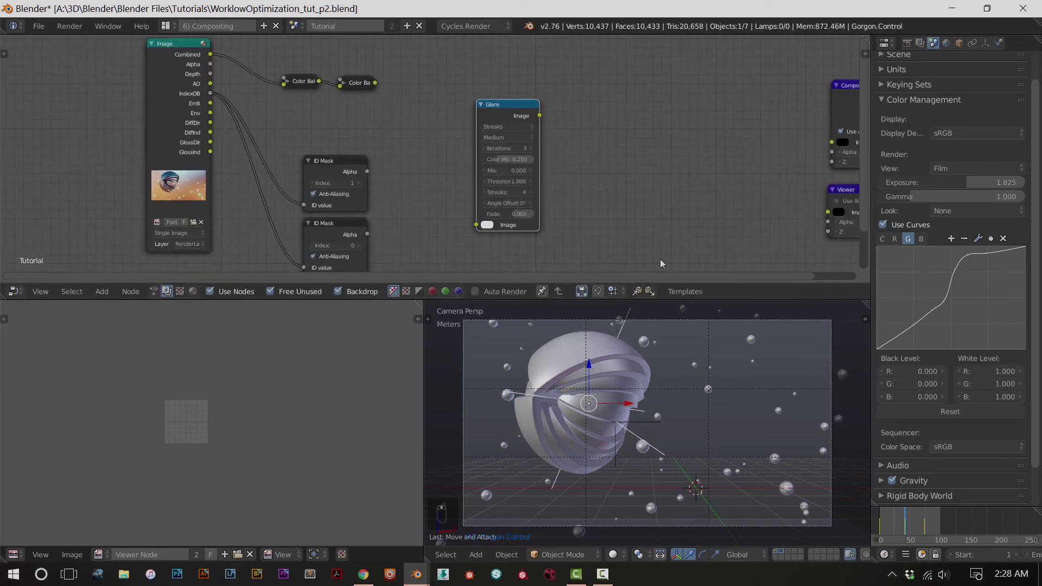
left_click(503, 117, "ctrl+shift")
Connect the second Color Balance output into the Glare node's Image input
middle_click_drag(409, 140, 432, 158)
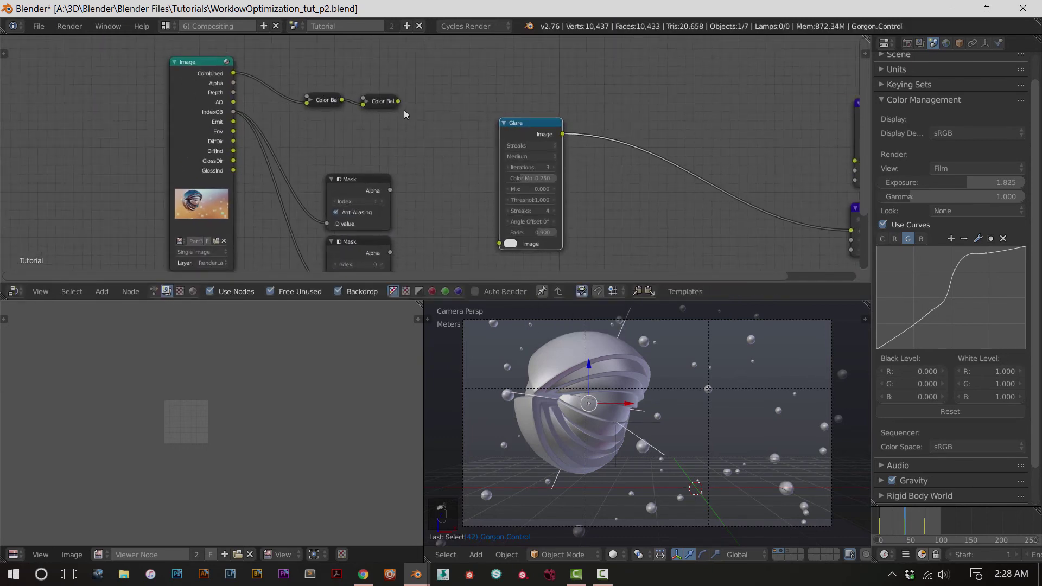
left_click_drag(398, 102, 433, 112)
left_click_drag(463, 181, 499, 244)
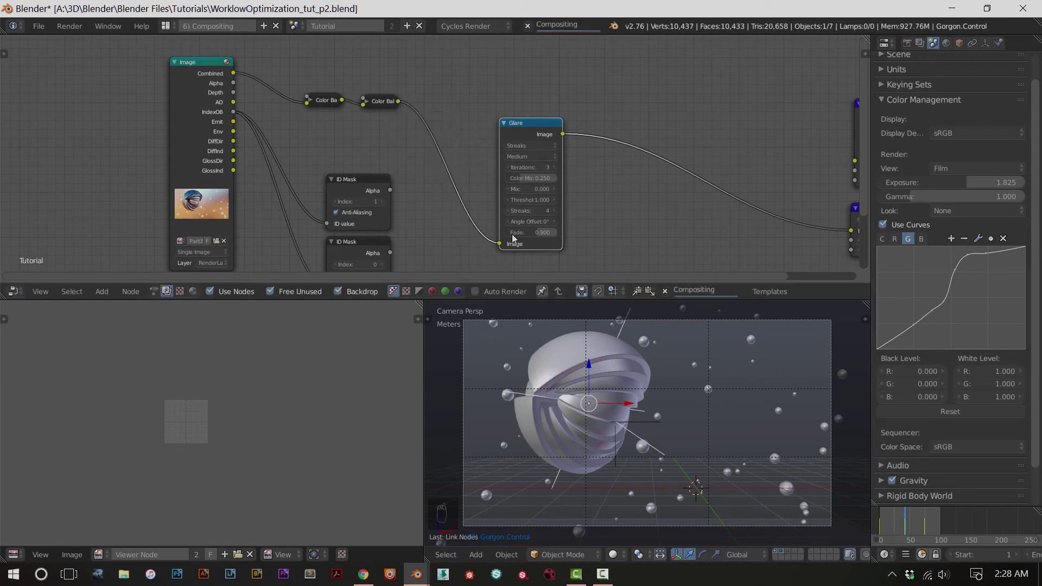
middle_click_drag(460, 244, 452, 211)
scroll(448, 219, "up", 3)
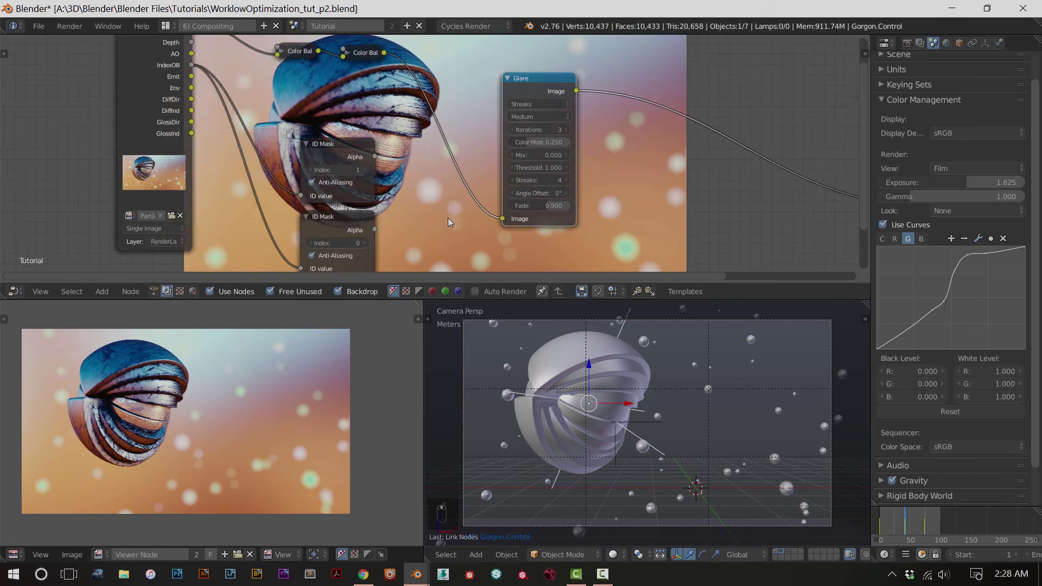
middle_click_drag(465, 207, 394, 215)
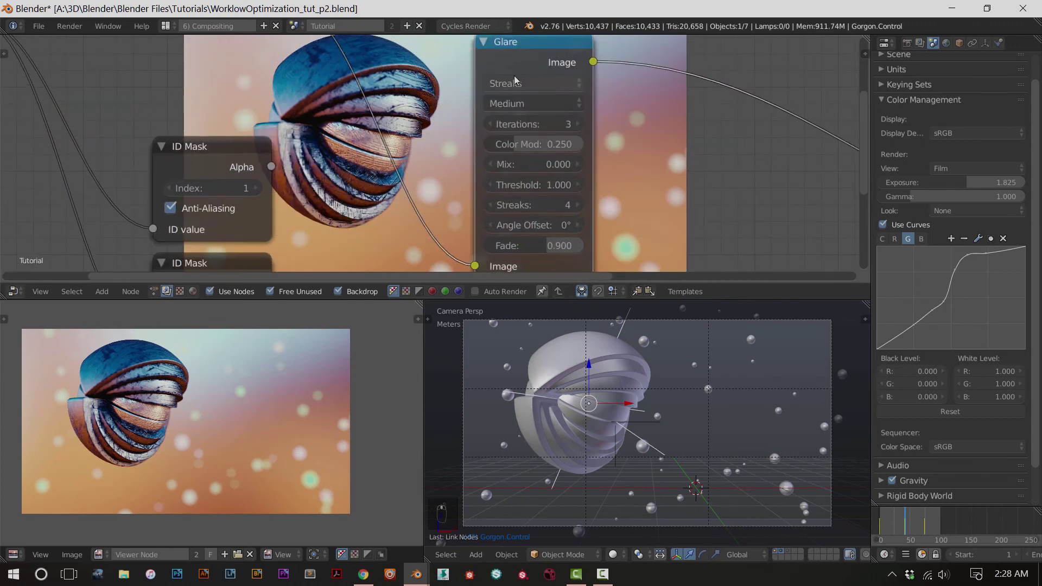
left_click(514, 82)
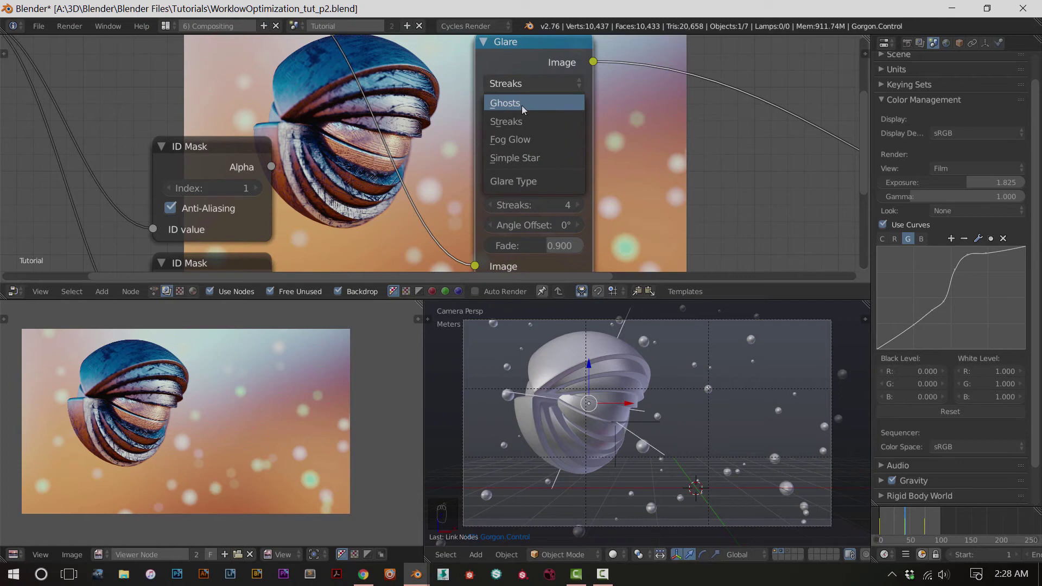
Switch the glare type to Ghosts and set Threshold to 0.400
left_click(522, 105)
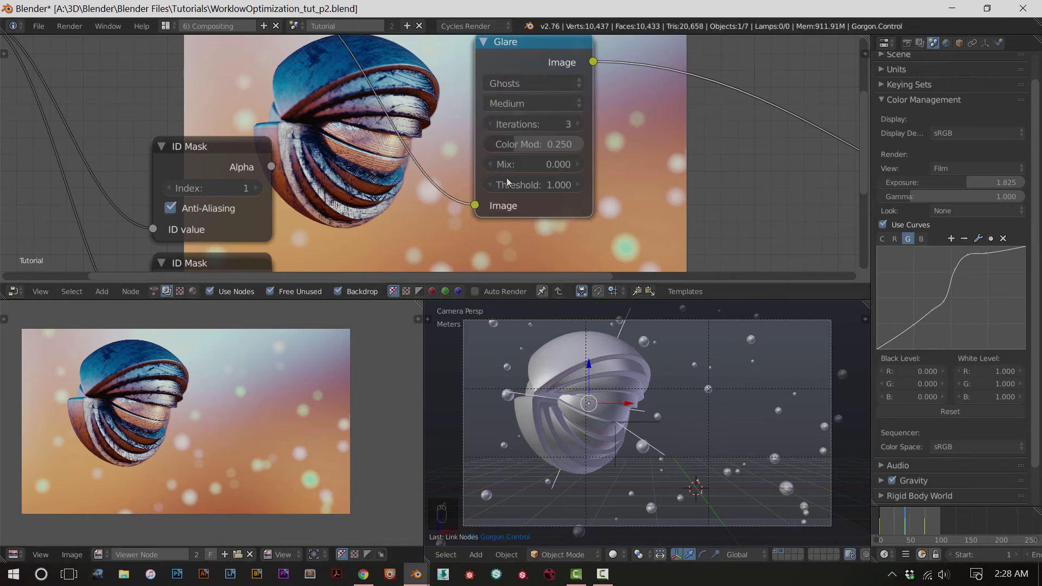
left_click(551, 184)
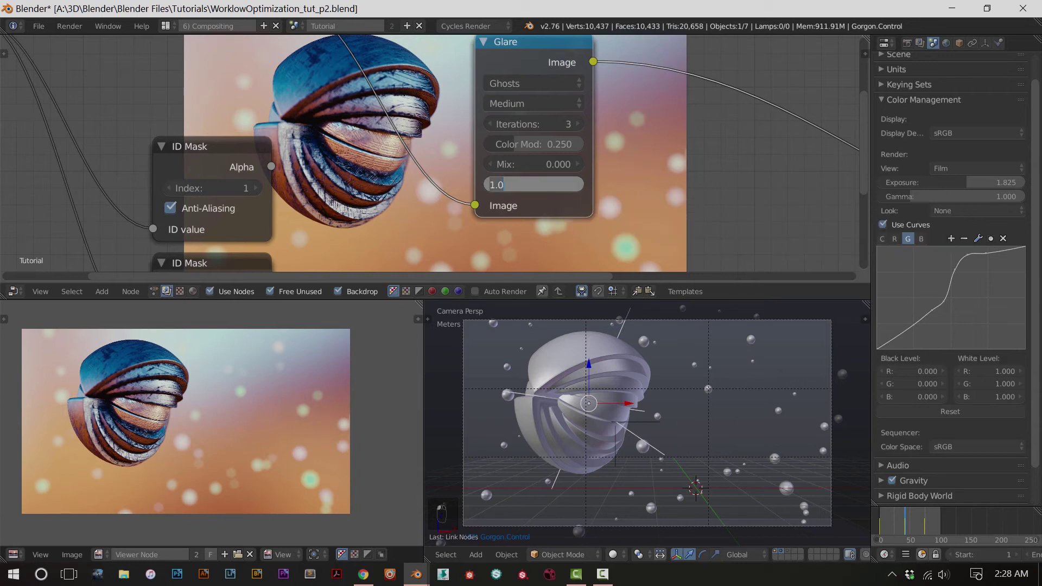
type("0")
key("Return")
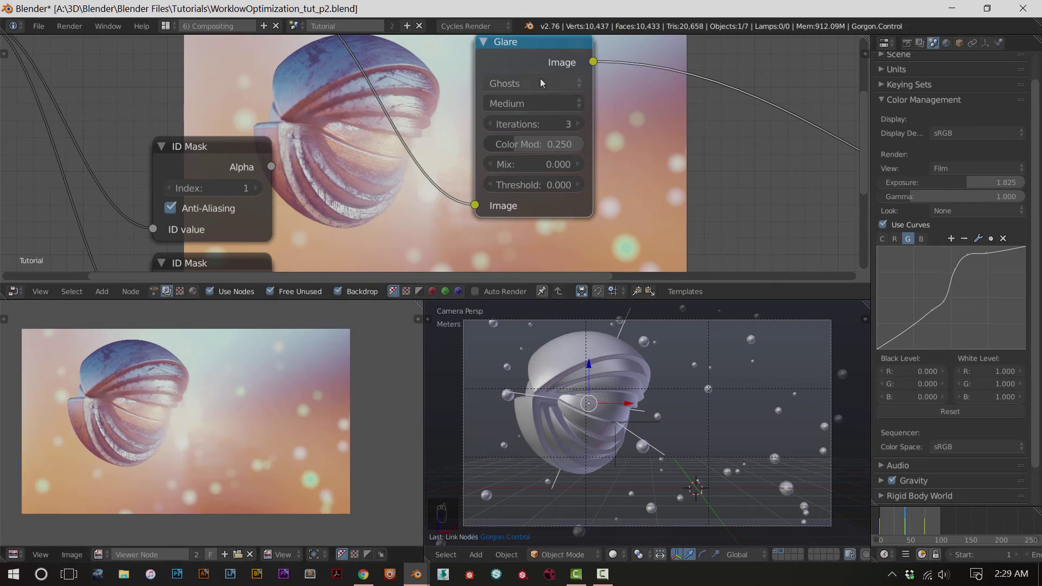
left_click(576, 184)
left_click(574, 185)
left_click(575, 185)
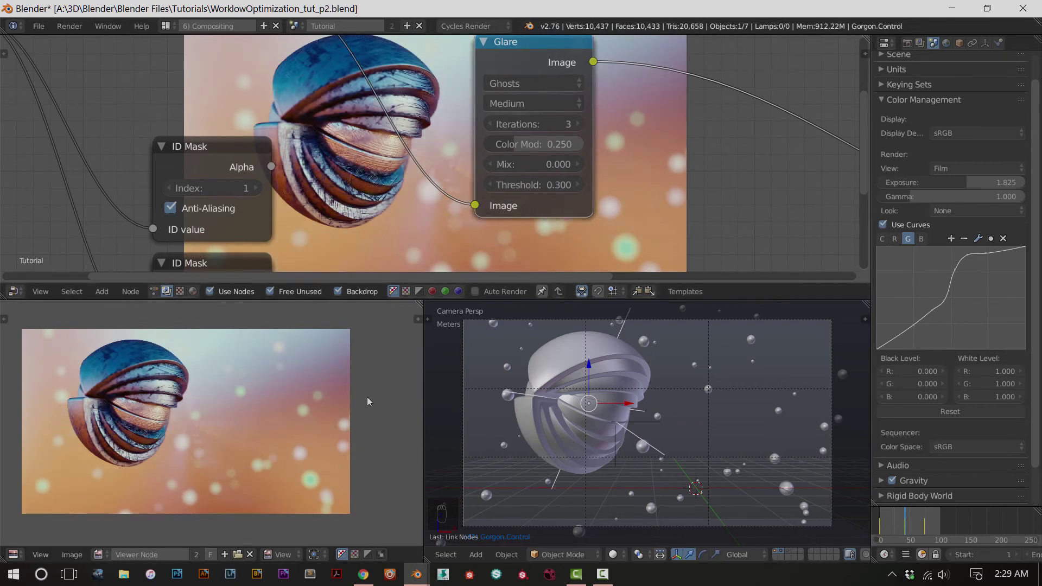
scroll(258, 452, "up", 3)
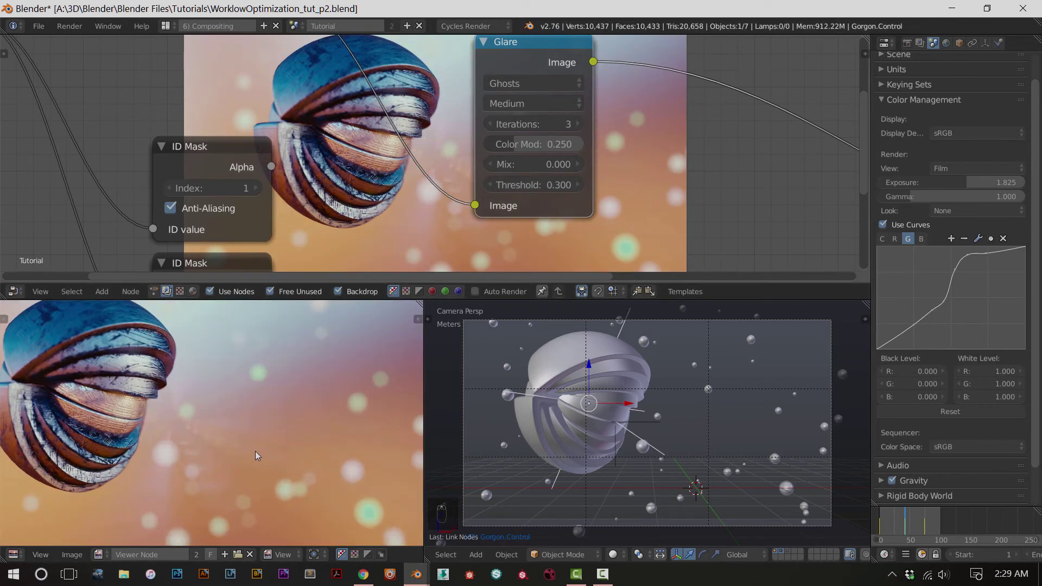
left_click(576, 184)
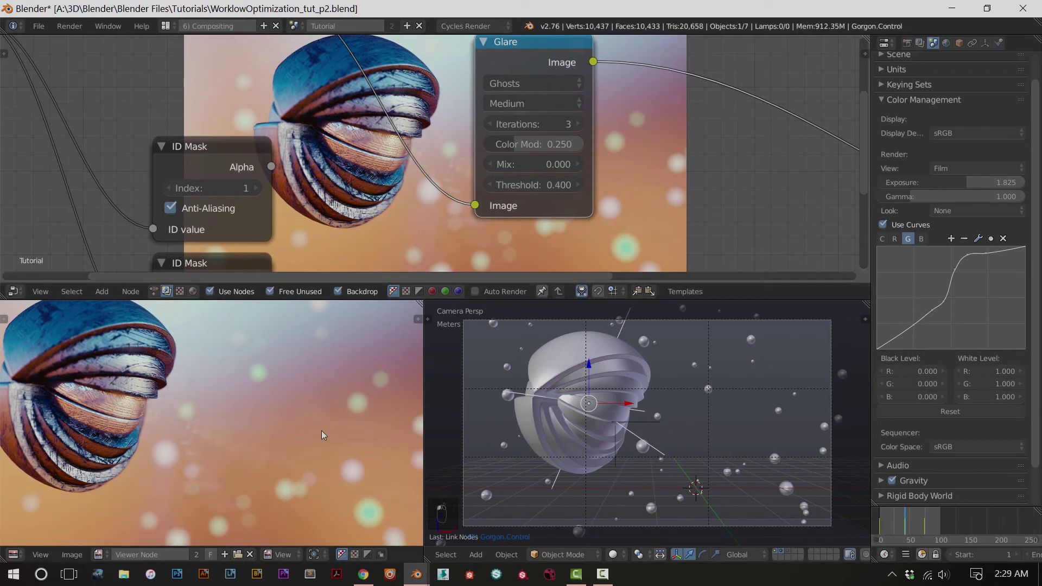
scroll(302, 439, "down", 3)
scroll(300, 429, "up", 1)
scroll(297, 429, "down", 2)
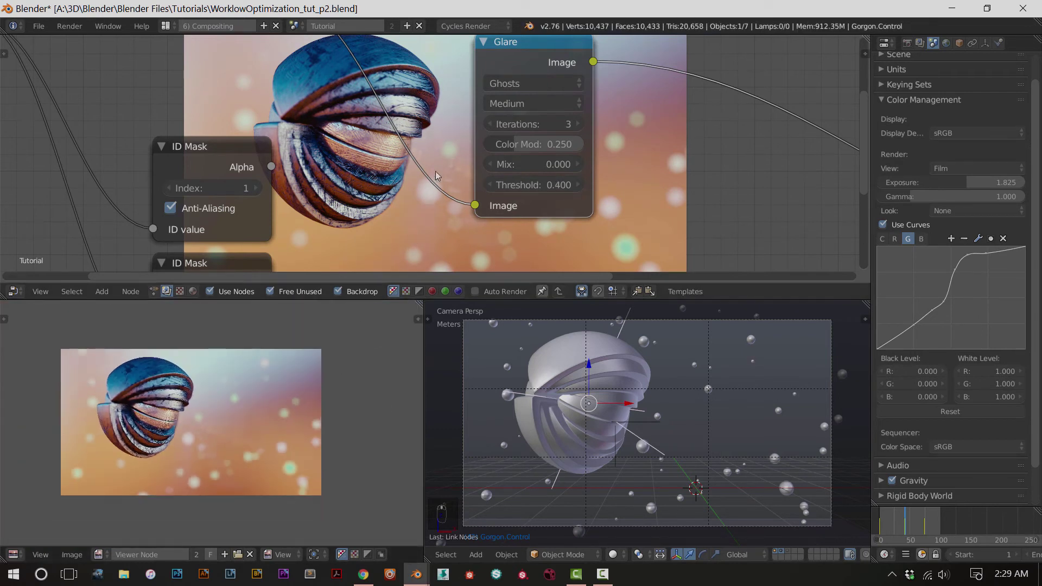
Set Iterations to 4 and Color Mod to about 0.564, then collapse the Glare node
left_click(529, 104)
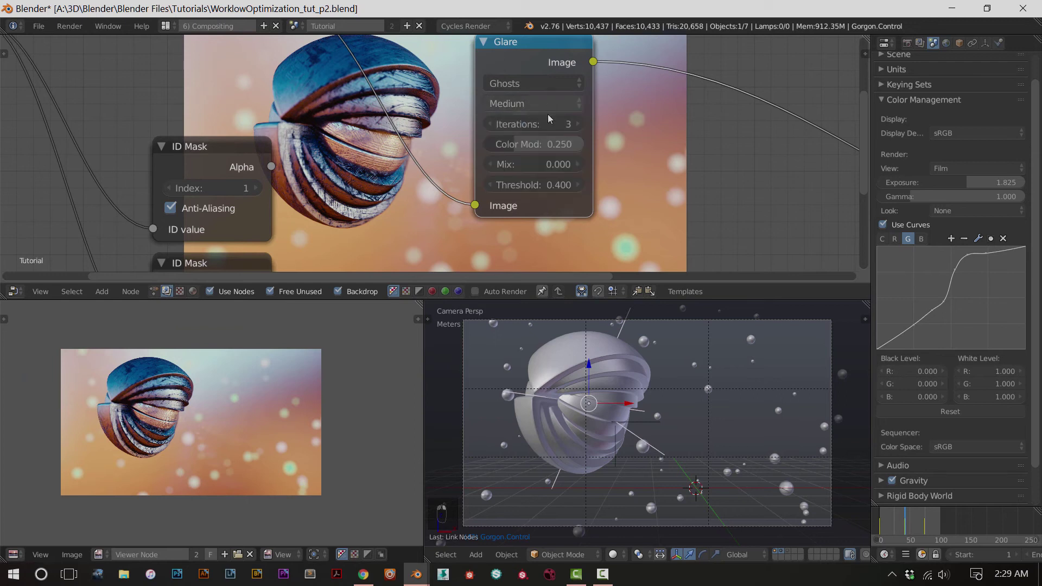
left_click(576, 124)
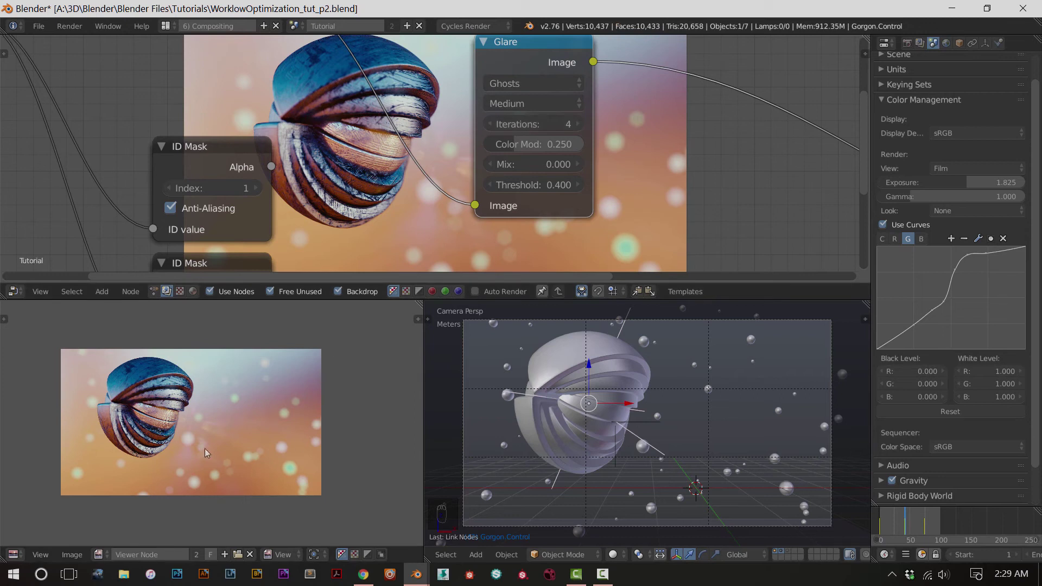
left_click_drag(541, 147, 583, 148)
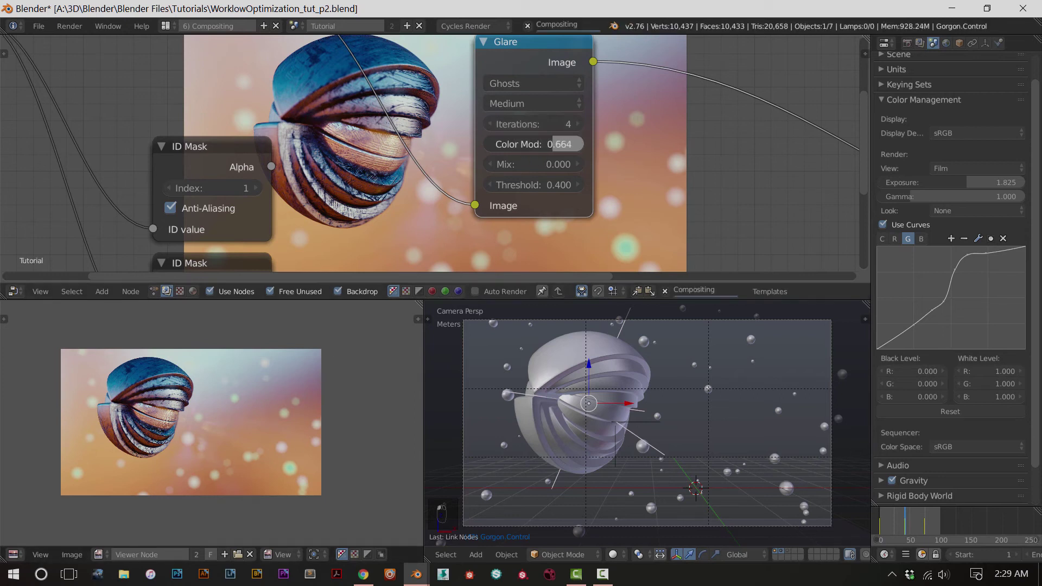
scroll(271, 411, "up", 6)
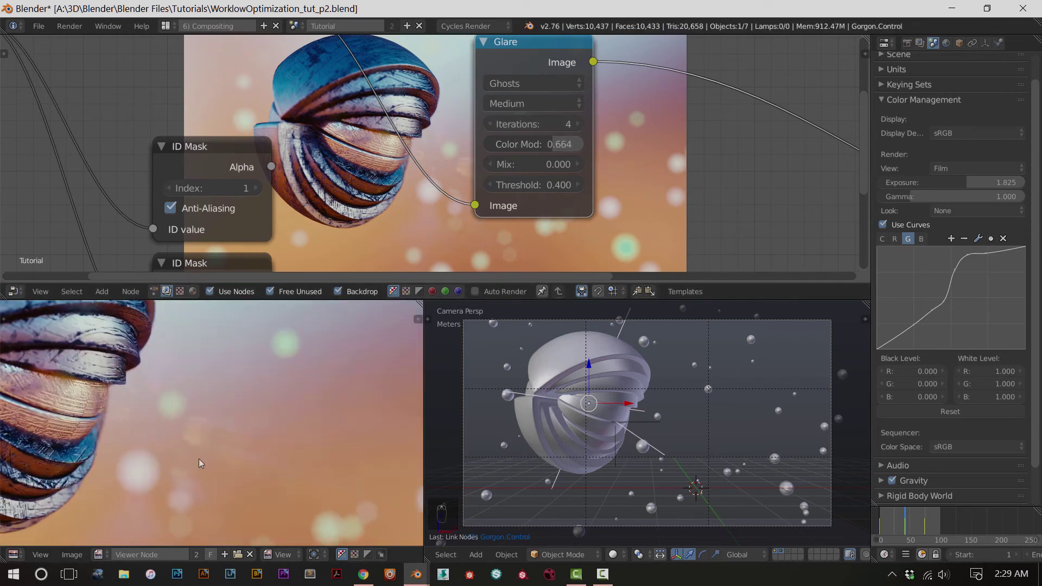
key("Home")
mouse_move(545, 145)
left_mouse_down()
mouse_move(584, 143)
mouse_move(542, 143)
left_mouse_up()
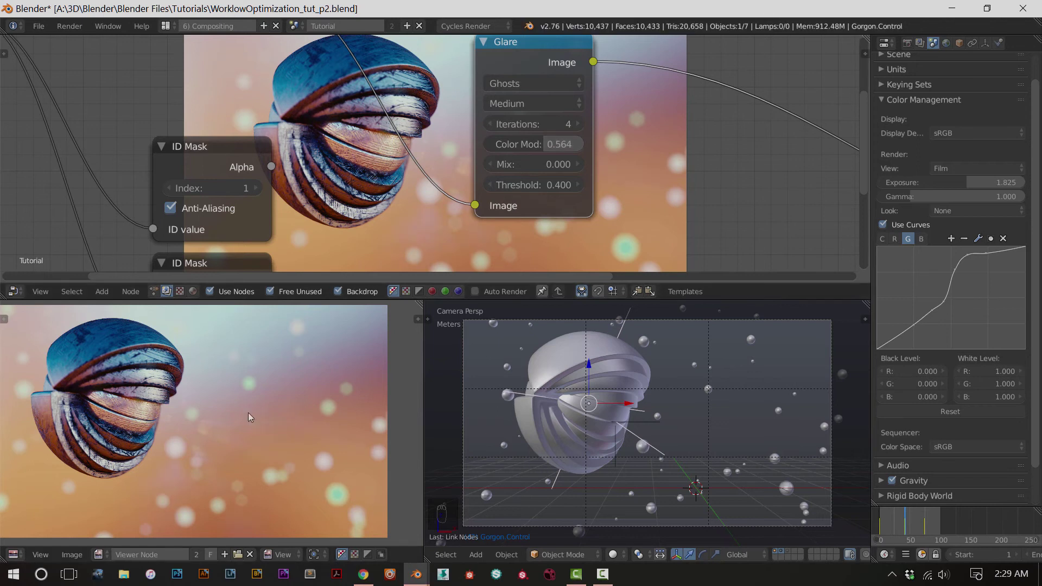
left_click(483, 43)
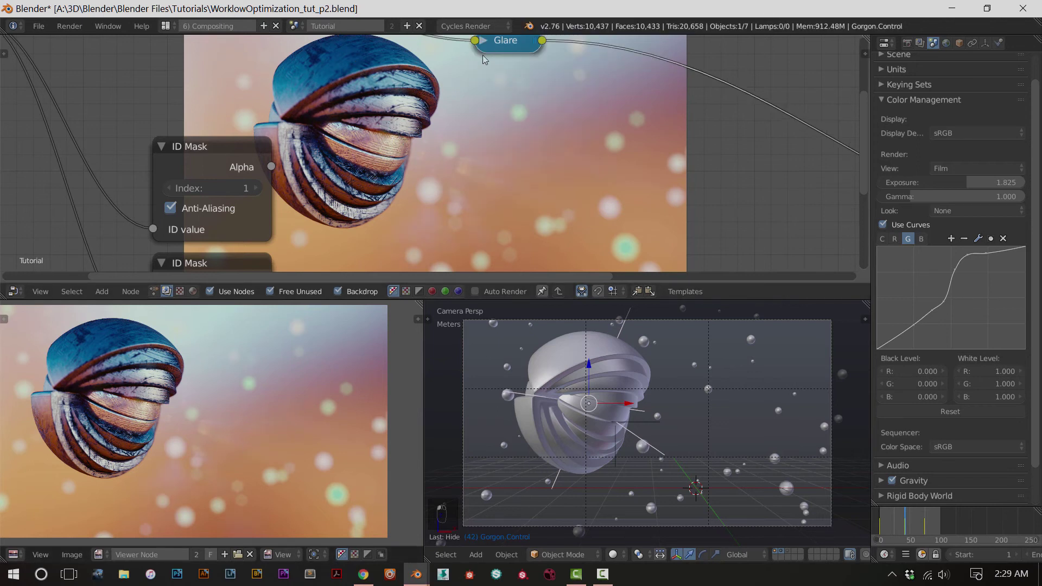
Move the collapsed Glare node aside and add a second Glare node
left_click_drag(484, 52, 353, 68)
scroll(439, 155, "down", 2)
key("shift+a")
mouse_move(400, 137)
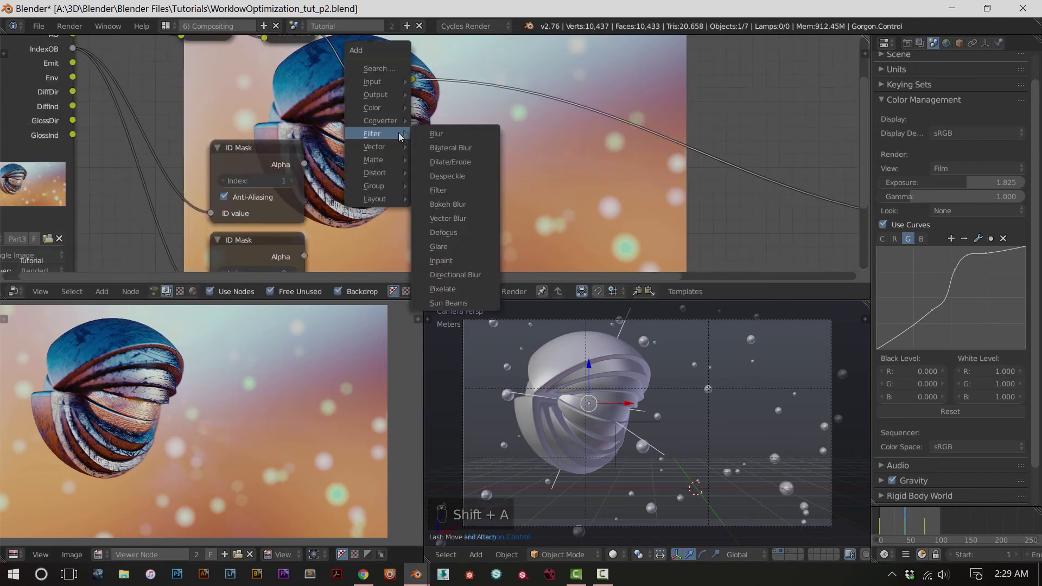
left_click(441, 246)
left_click(460, 119)
scroll(445, 192, "down", 3)
middle_click_drag(407, 240, 442, 188)
scroll(311, 118, "up", 1)
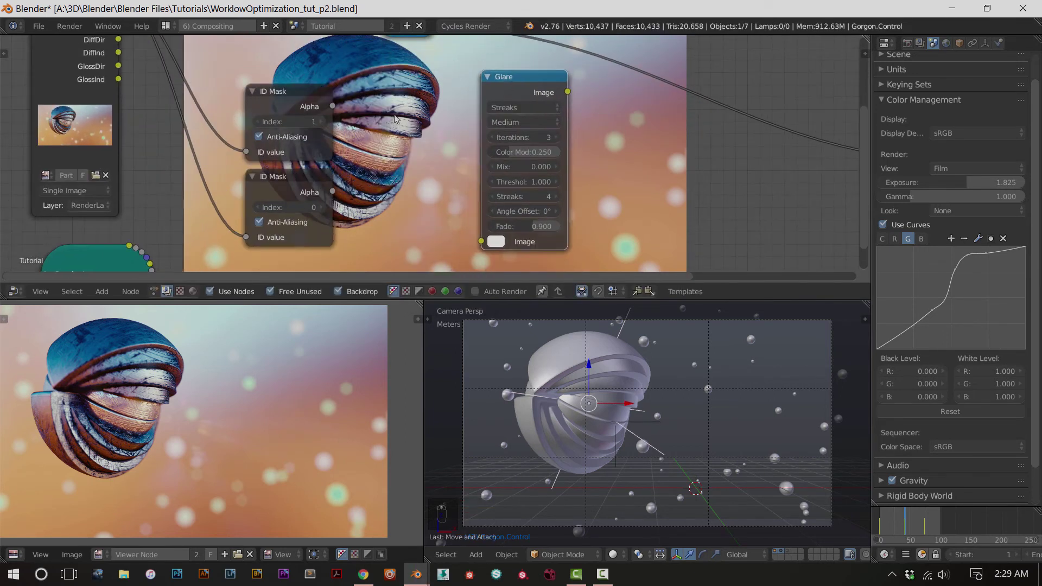
middle_click_drag(444, 123, 485, 167)
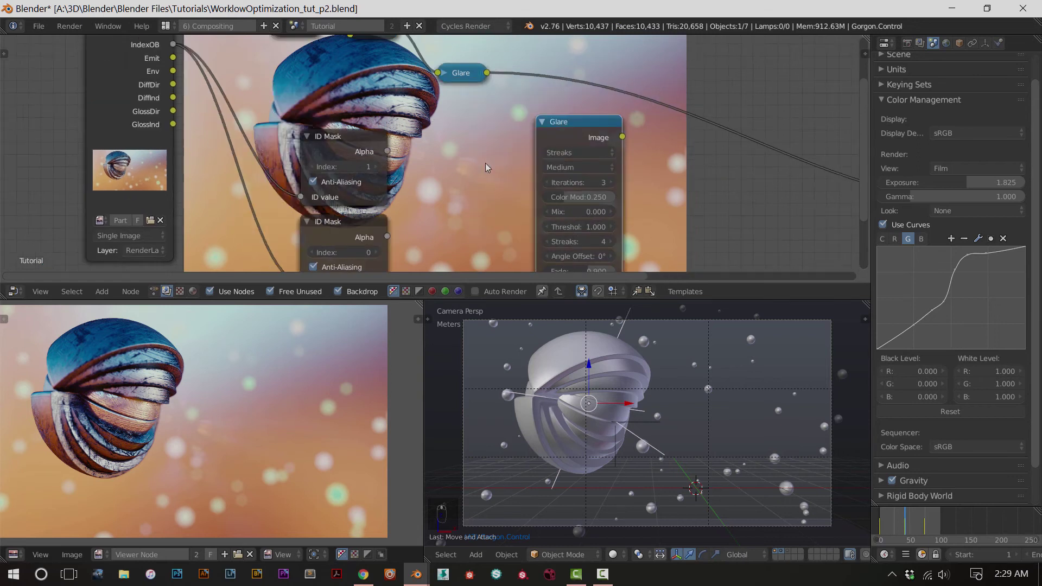
scroll(485, 164, "down", 2)
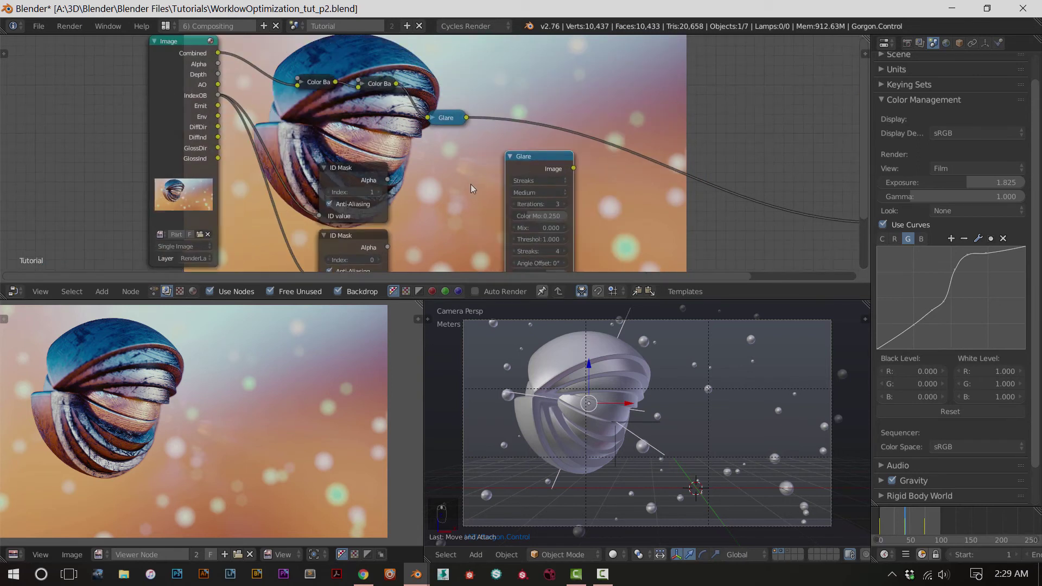
middle_click_drag(470, 184, 470, 147)
Insert the large Glare node before the output, then cut the link into it
key("shift+a")
scroll(343, 95, "down", 2)
scroll(343, 96, "up", 1)
middle_click_drag(352, 103, 420, 154)
middle_click_drag(591, 190, 557, 184)
left_click_drag(558, 187, 623, 167)
scroll(551, 174, "down", 2)
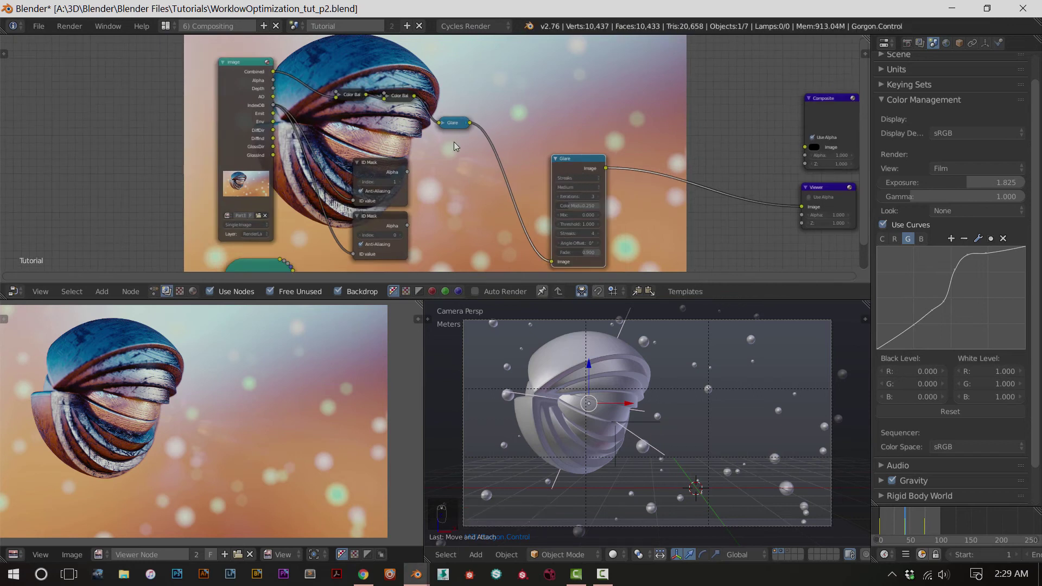
right_click_drag(486, 131, 552, 188, "ctrl")
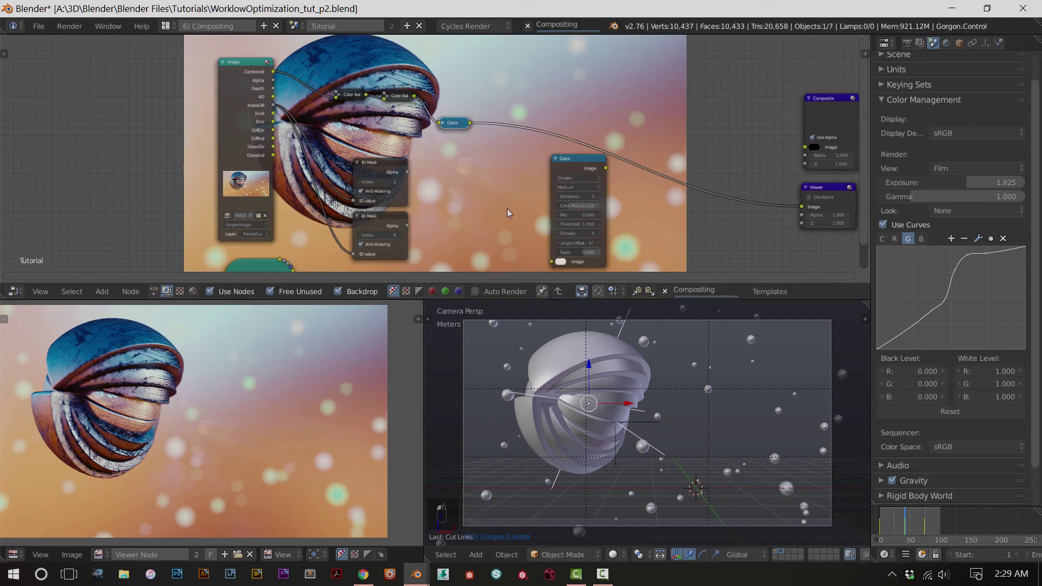
Add an Alpha Over fed by ID Mask Alpha on Fac and Combined on Image, viewing it
key("shift+a")
mouse_move(487, 191)
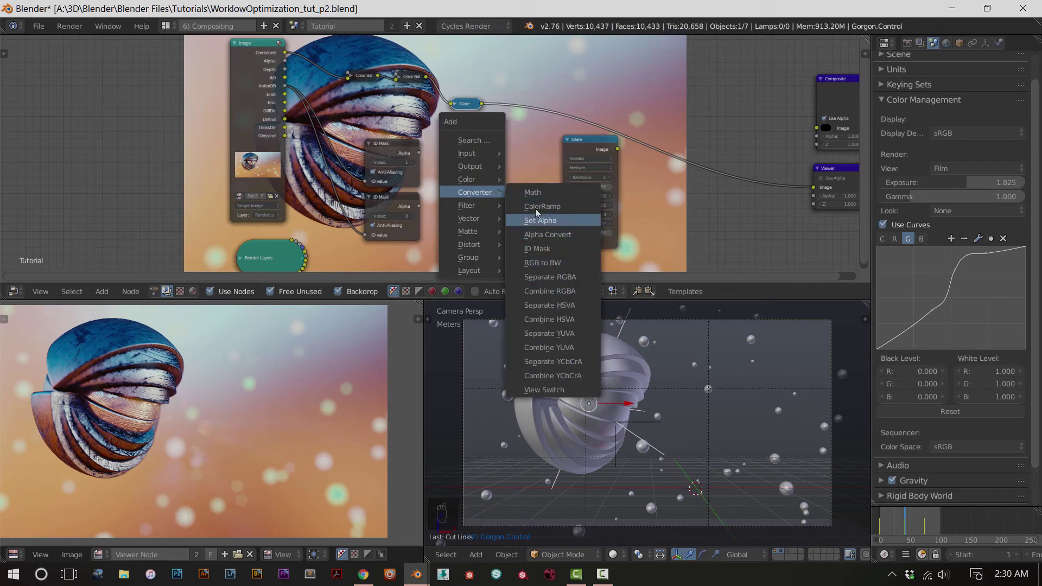
left_click(542, 193)
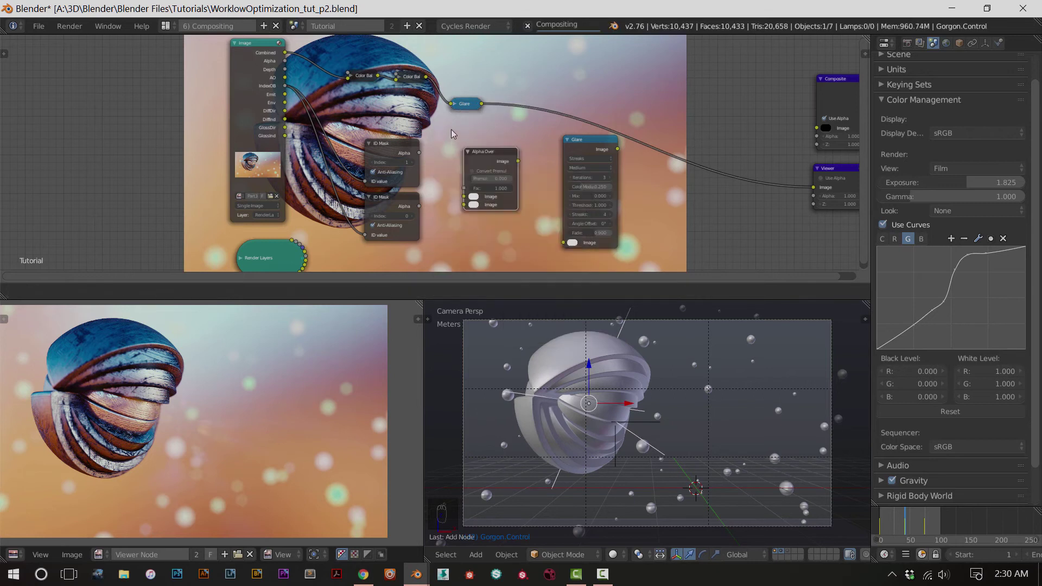
left_click(456, 141)
scroll(458, 151, "up", 2)
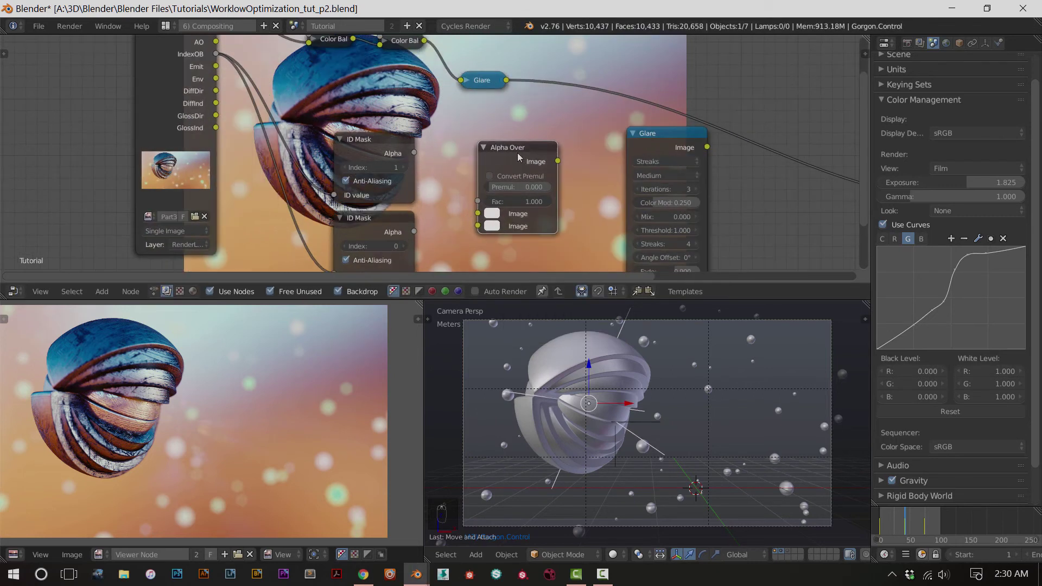
left_click_drag(414, 153, 457, 191)
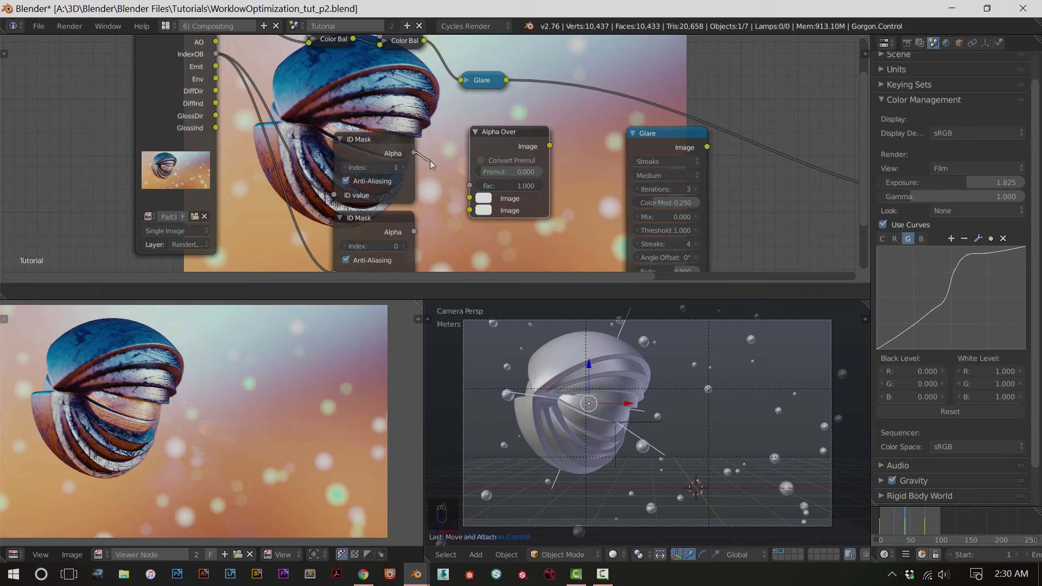
left_click_drag(435, 156, 466, 198)
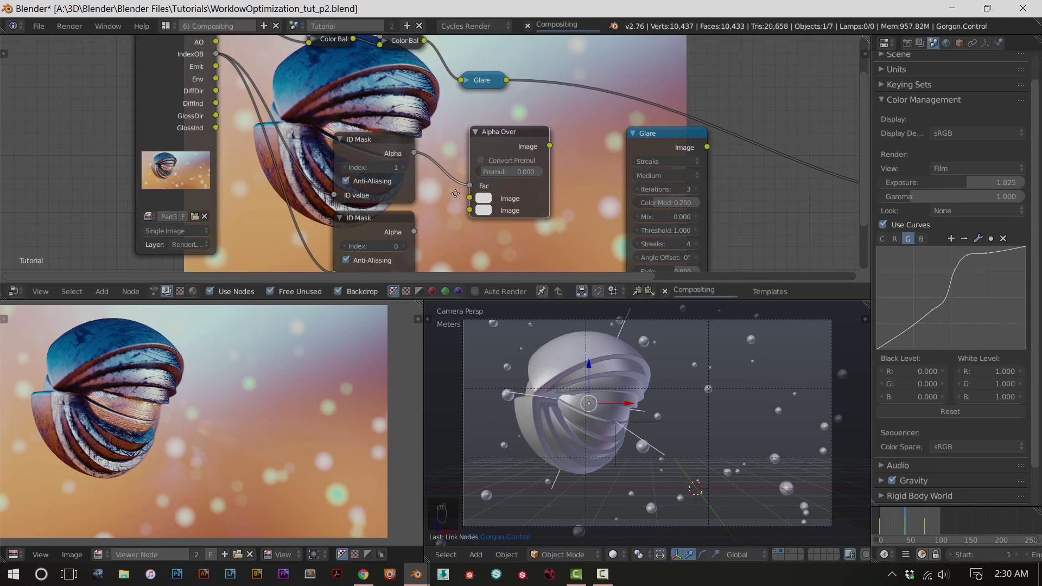
key("Home")
left_click_drag(309, 78, 460, 200)
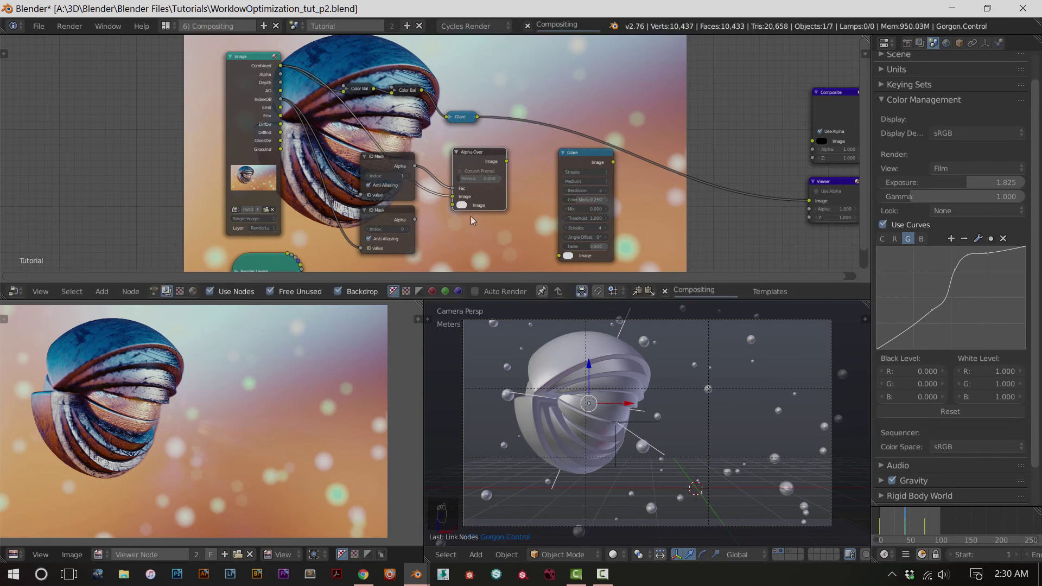
left_click(479, 173)
Enable Convert Premul, drive Fac with the lower ID Mask, and set the background colour to black
left_click(481, 158, "ctrl+shift")
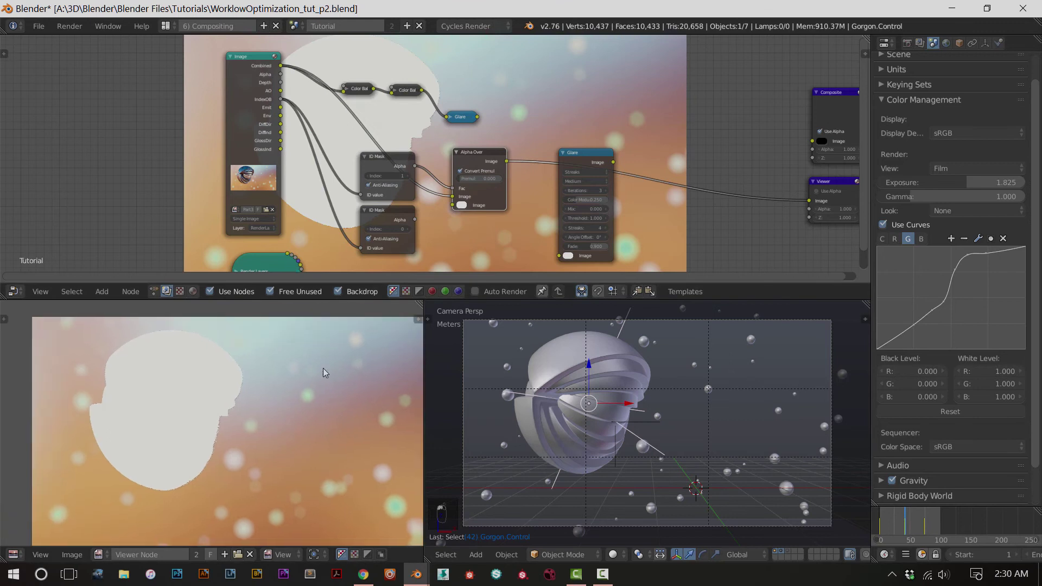
scroll(323, 372, "up", 2)
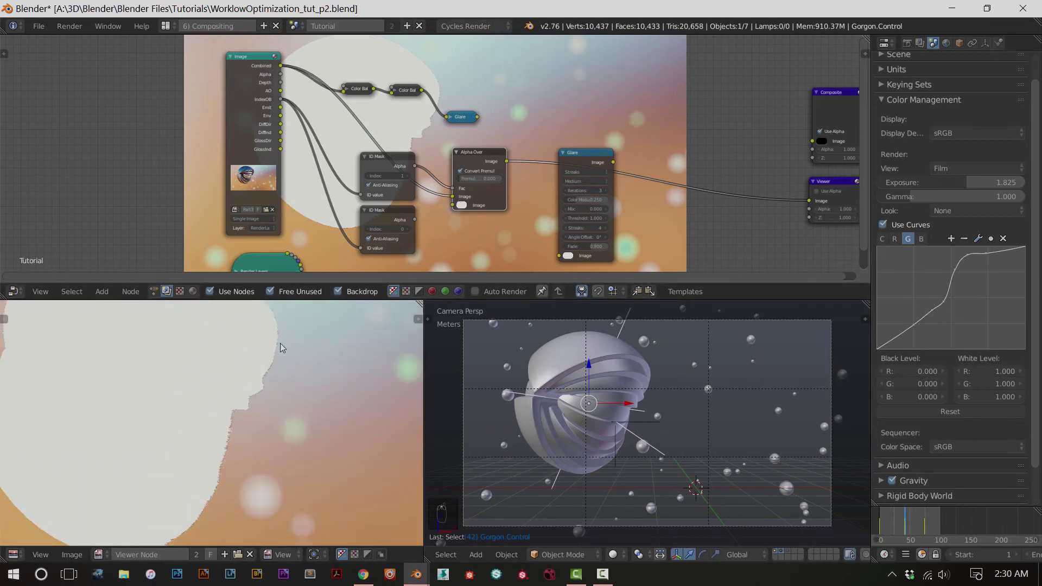
scroll(280, 343, "down", 2)
left_click_drag(452, 188, 435, 163)
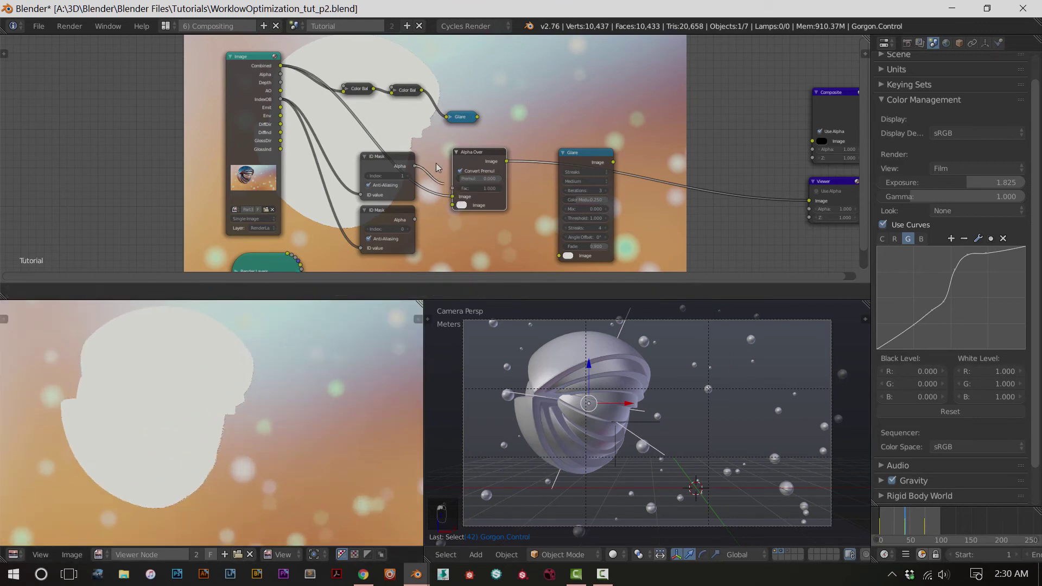
left_click_drag(415, 220, 453, 189)
scroll(308, 387, "up", 1)
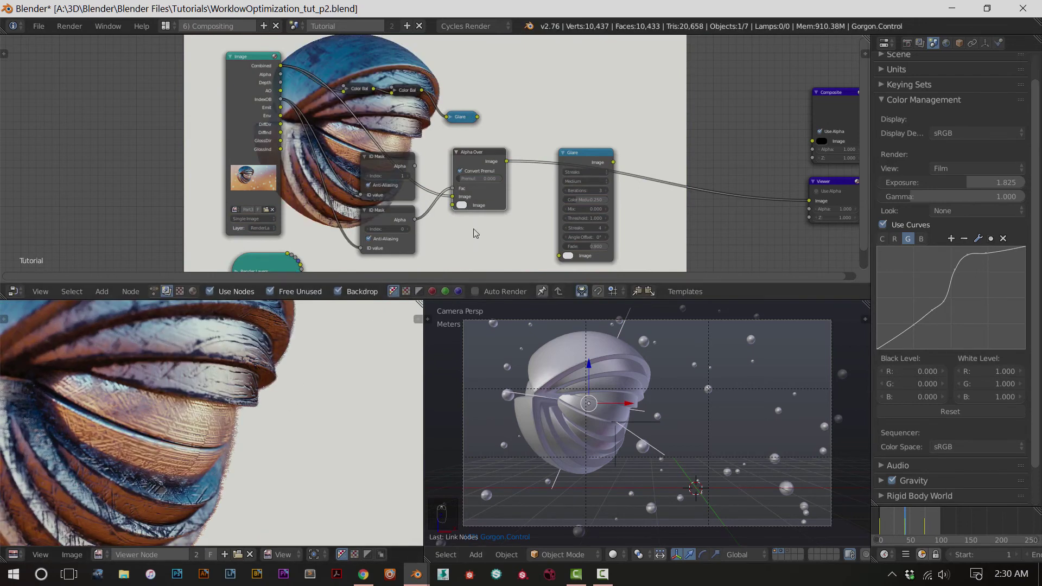
left_click(462, 206)
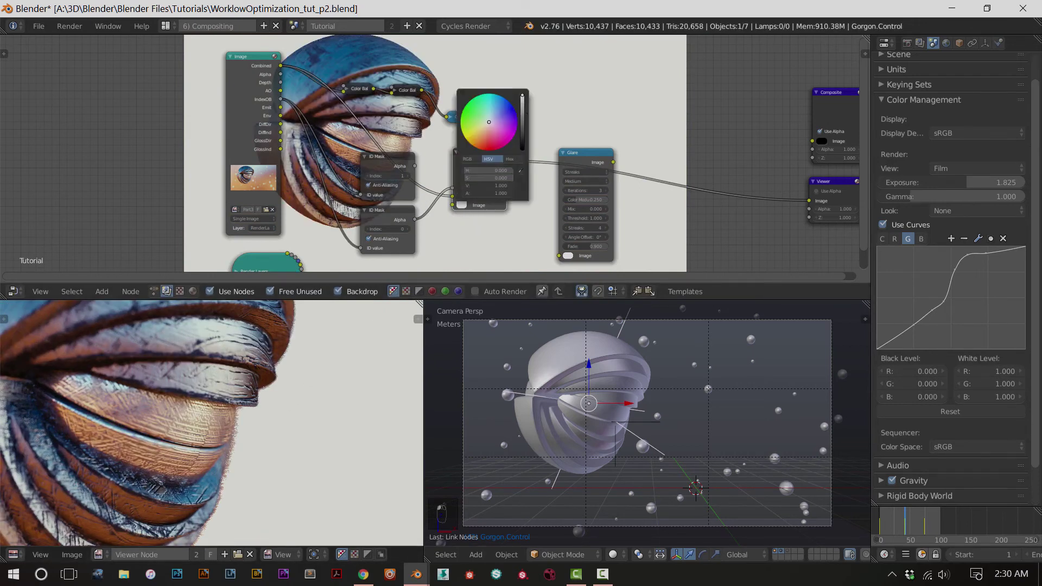
left_click_drag(523, 105, 523, 148)
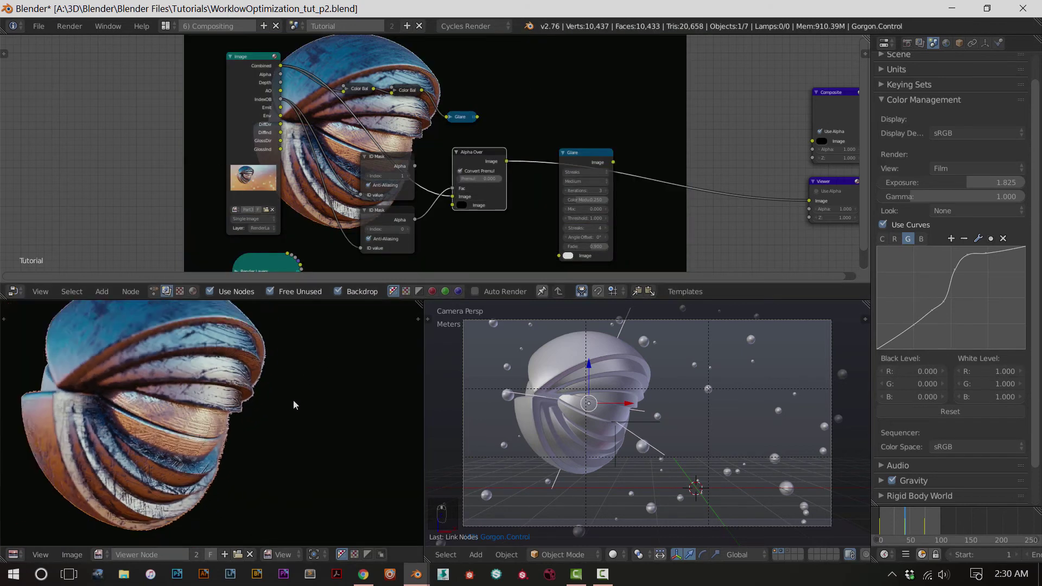
key("Home")
scroll(278, 430, "up", 2)
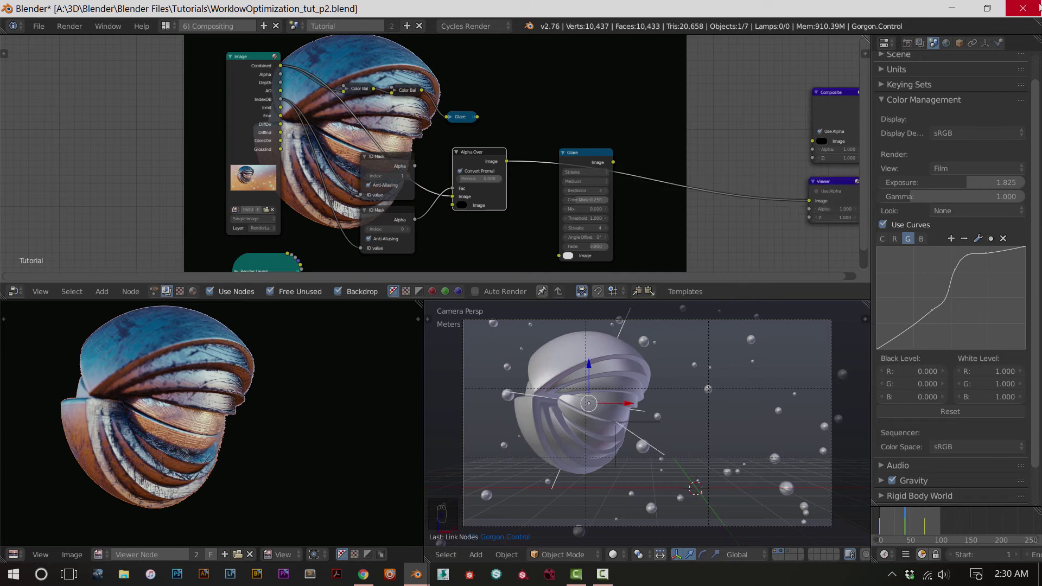
scroll(526, 206, "up", 1)
left_click_drag(604, 157, 581, 193)
Turn on Convert Premul and shift the second Glare and Alpha Over nodes right
left_click(465, 173)
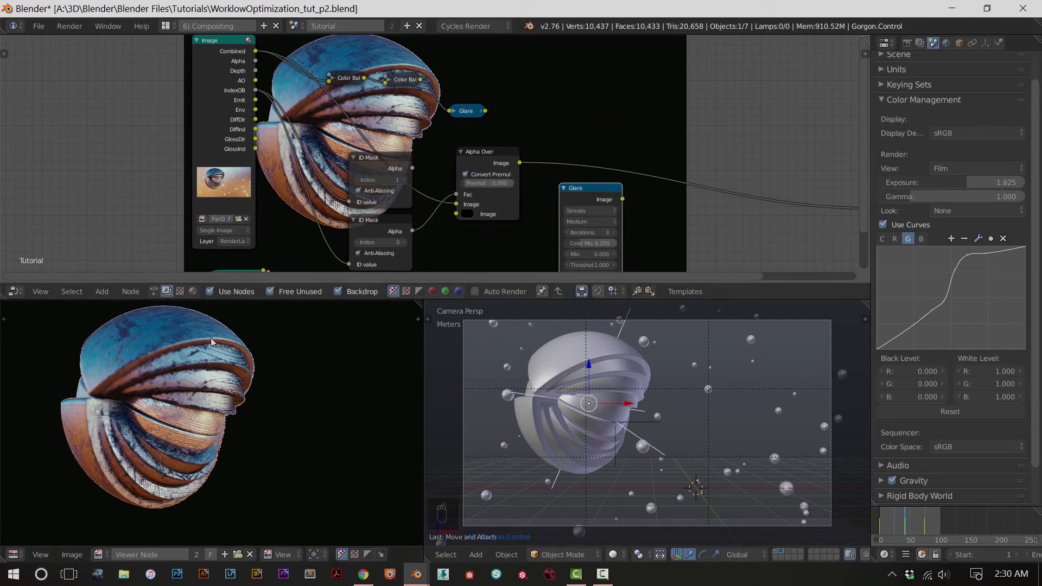
middle_click_drag(497, 239, 456, 217)
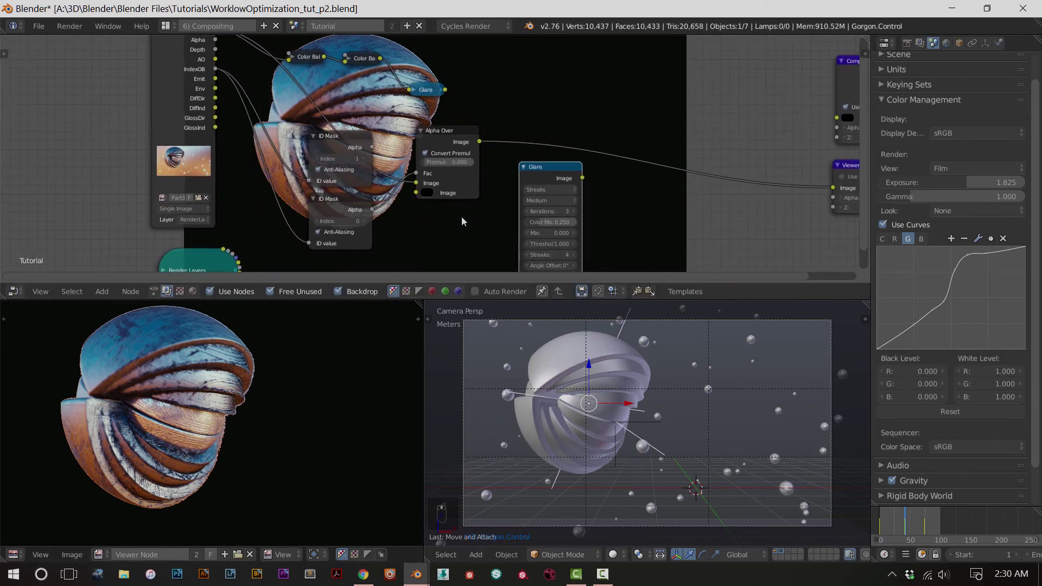
left_click_drag(567, 172, 615, 178)
left_click_drag(455, 175, 510, 169)
Add a Blur node from Filter and place it below Alpha Over
key("shift+a")
mouse_move(504, 218)
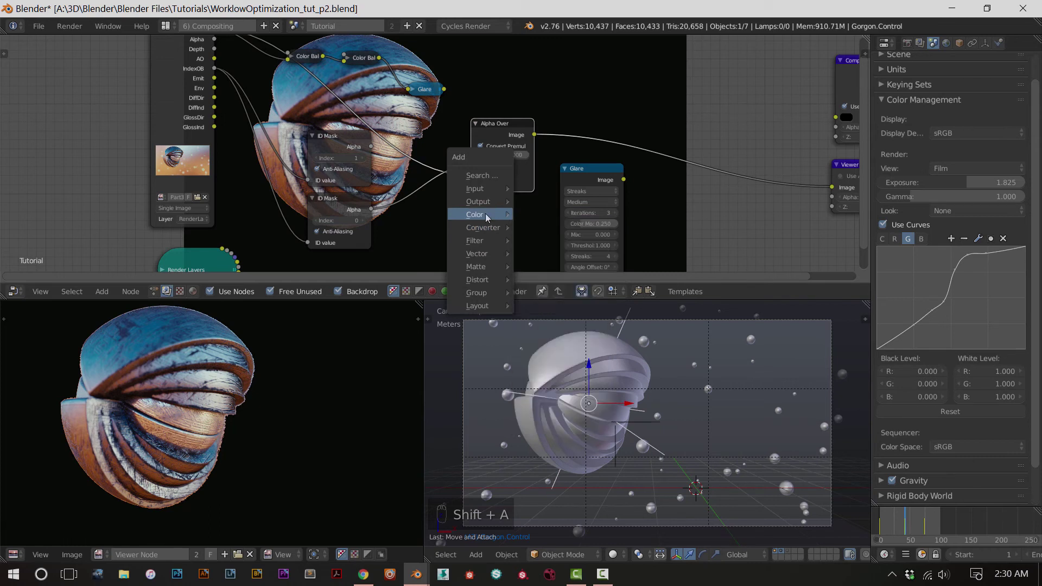
mouse_move(494, 242)
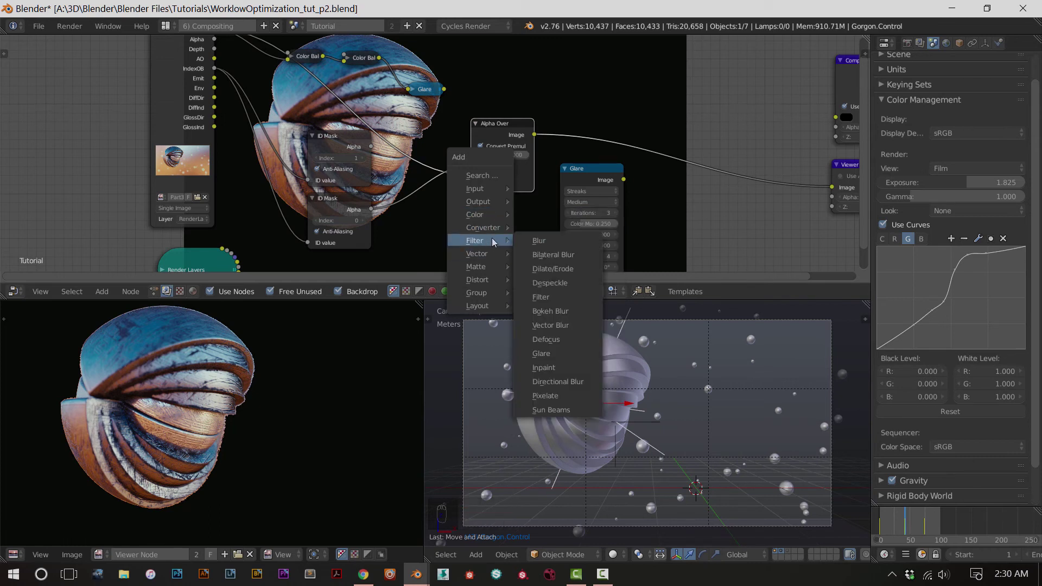
left_click(534, 243)
left_click(459, 196)
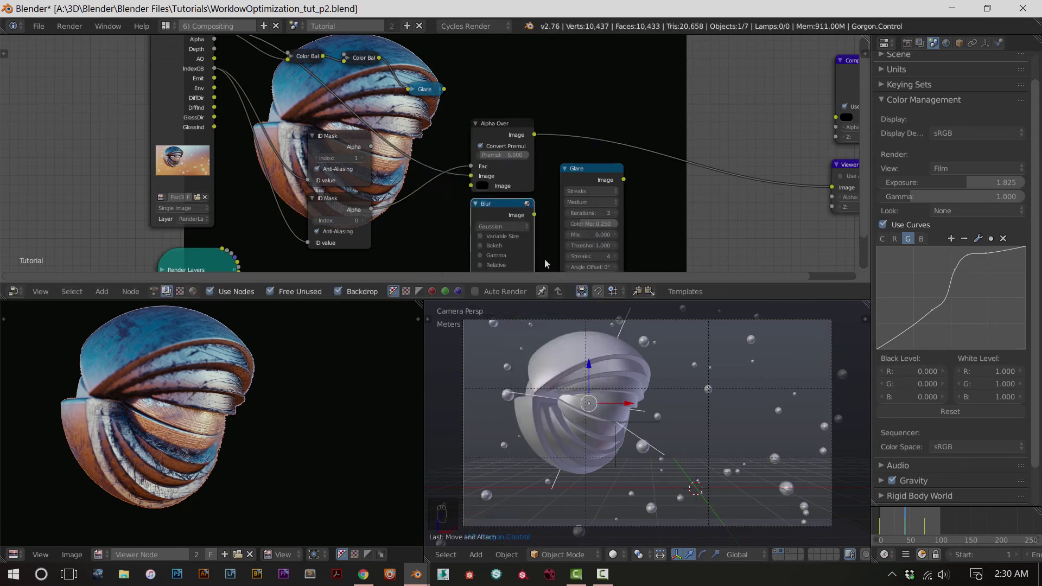
middle_click_drag(537, 245, 534, 177)
scroll(534, 177, "up", 1)
scroll(534, 177, "up", 1)
Set the Blur filter to Cubic with X and Y sizes of 7
left_click(541, 158)
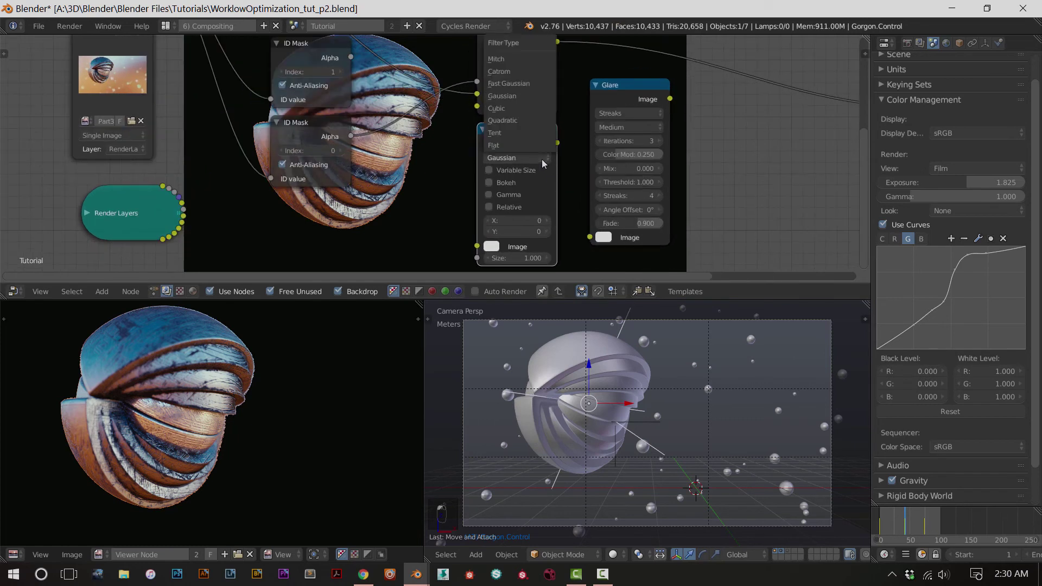
left_click(510, 108)
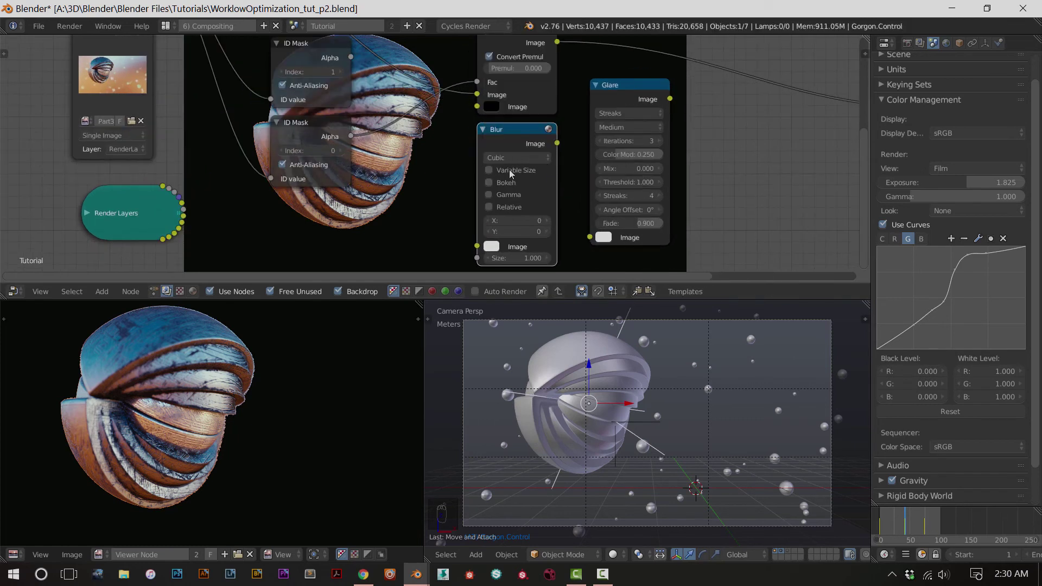
left_click_drag(514, 223, 514, 231)
type("7")
key("Return")
scroll(523, 161, "down", 1)
Feed Alpha Over into the Blur and Blur into the Viewer, enable Variable Size, and drive Size from the lower ID Mask's Alpha
left_click_drag(538, 58, 471, 231)
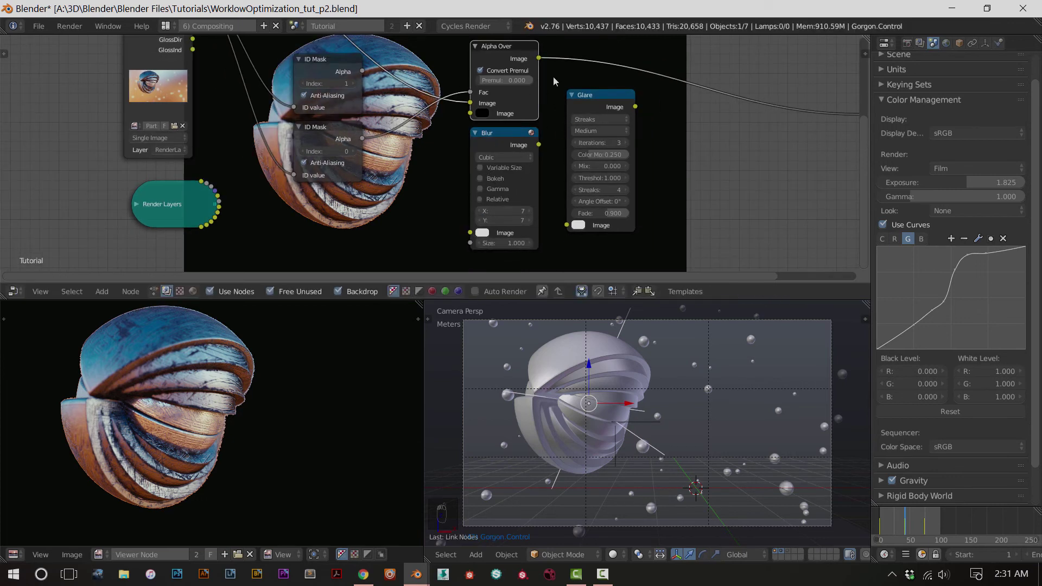
left_click_drag(540, 61, 470, 232)
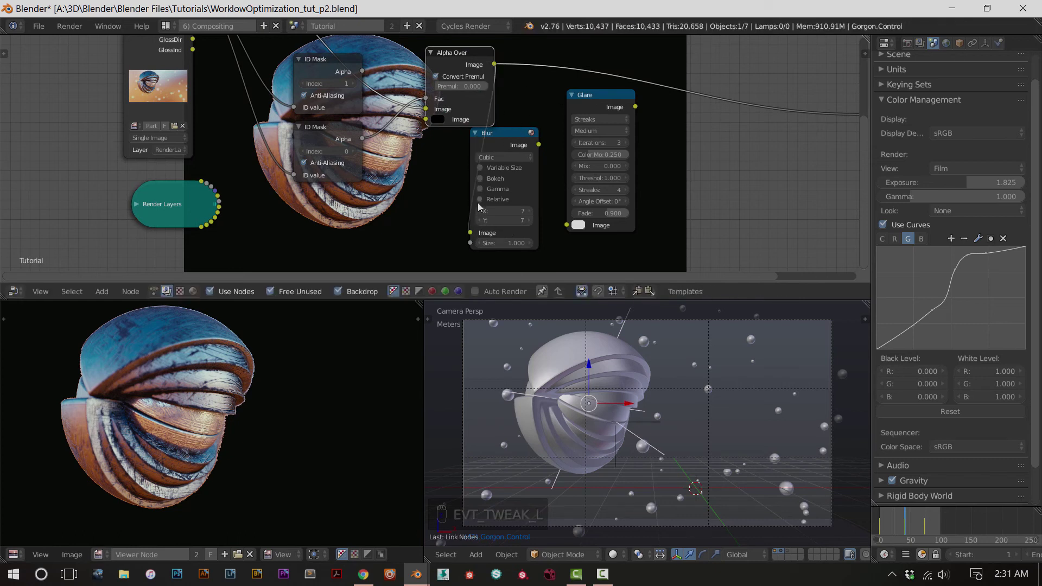
left_click(499, 156)
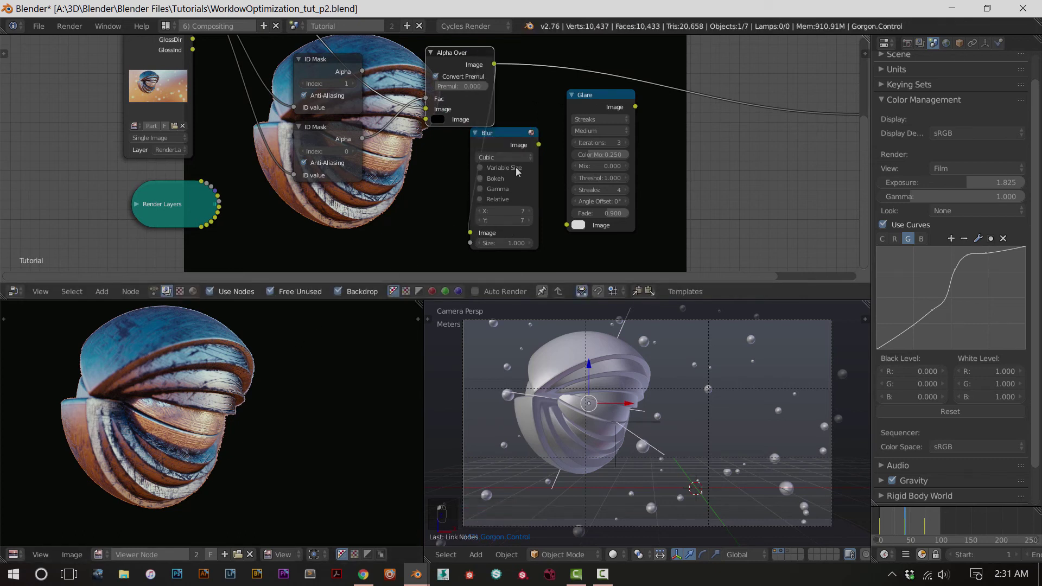
left_click(506, 141, "ctrl+shift")
left_click(502, 169)
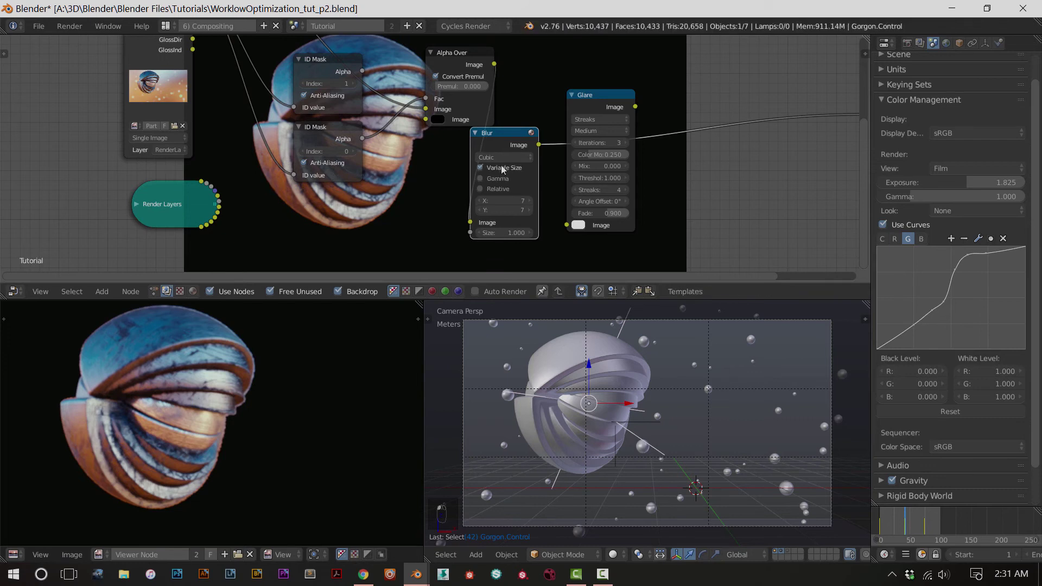
left_click_drag(362, 139, 470, 232)
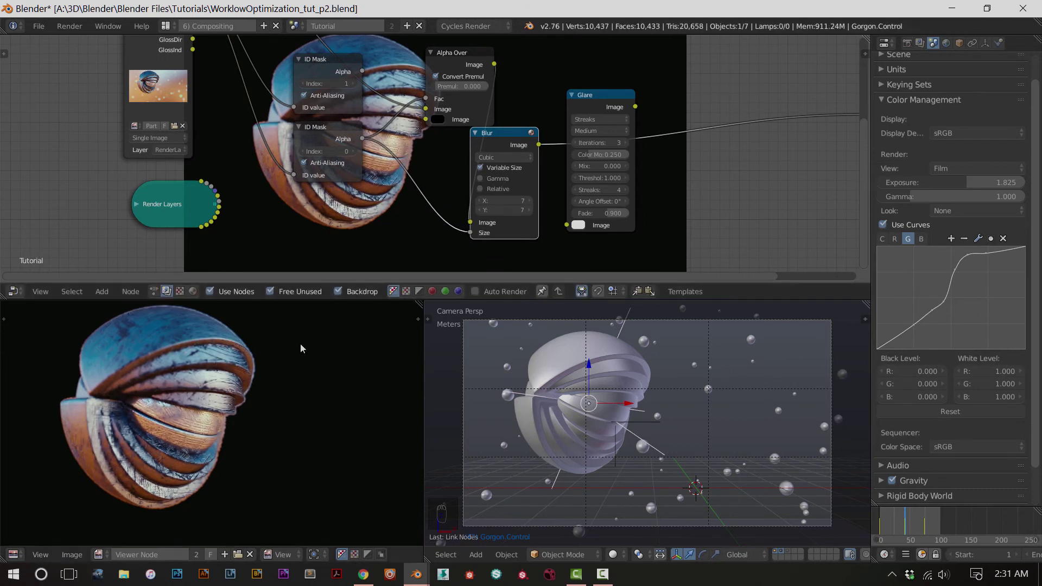
scroll(244, 404, "up", 6)
scroll(274, 431, "down", 3)
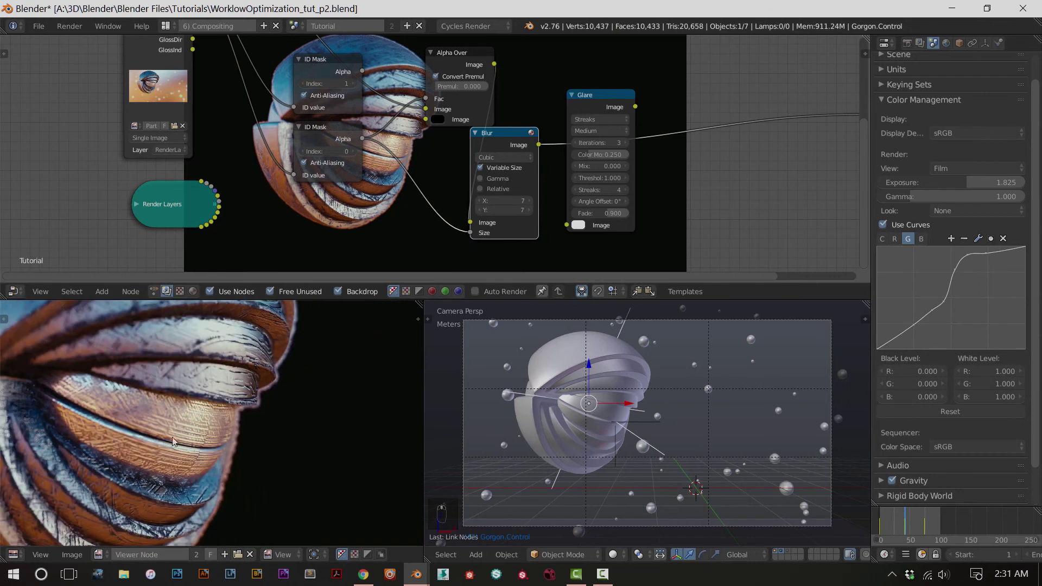
scroll(229, 396, "down", 2)
left_click(346, 139)
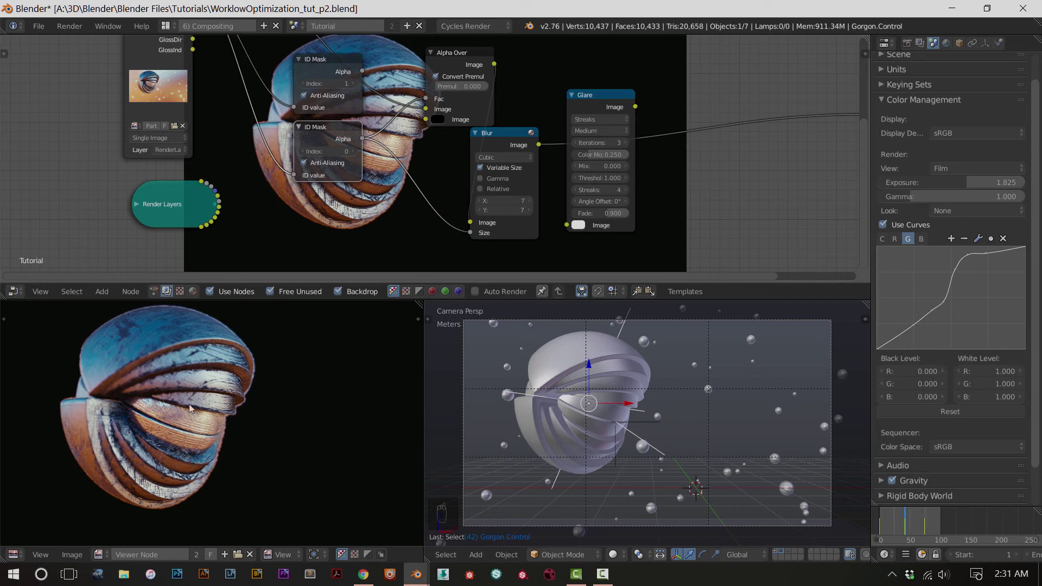
Collapse the Blur node and tuck it beside the Glare node
key("h")
left_click_drag(485, 132, 530, 91)
scroll(514, 137, "down", 3)
middle_click_drag(516, 139, 452, 180)
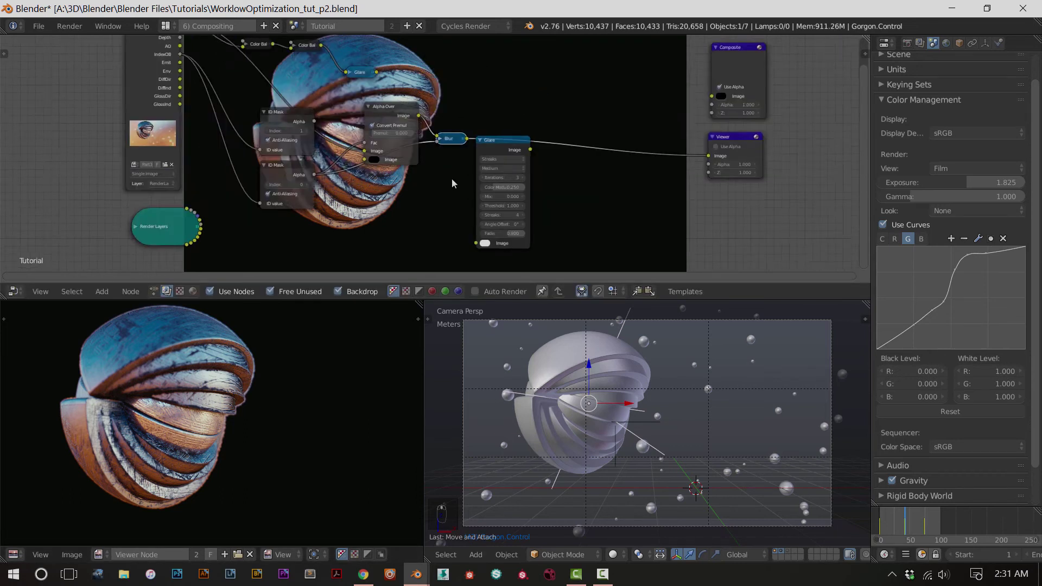
scroll(452, 183, "up", 2)
left_click_drag(512, 146, 549, 96)
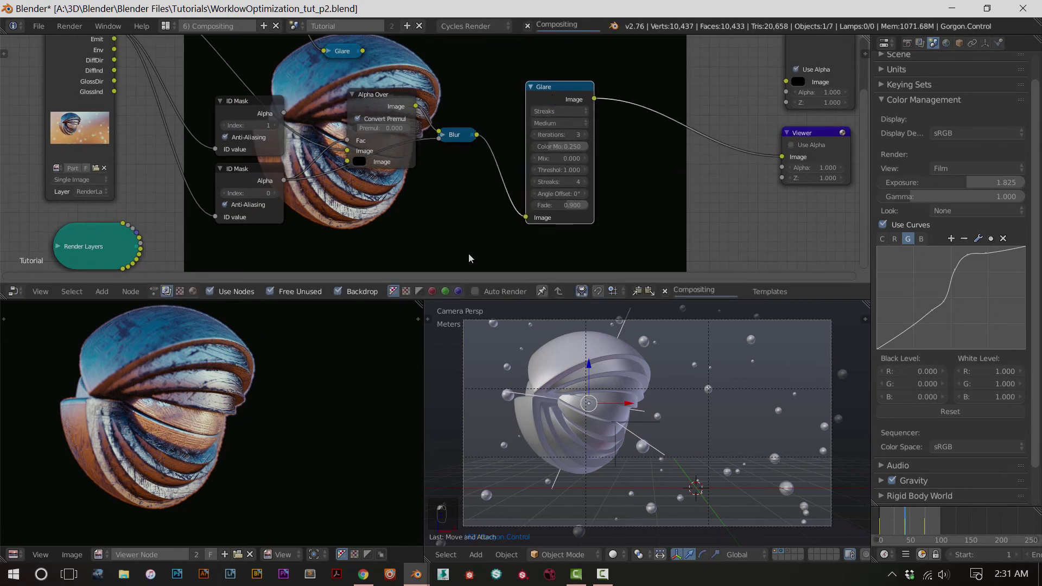
scroll(537, 157, "up", 2)
Try a Fog Glow glare with Threshold 0 and Size 9
left_click(574, 93)
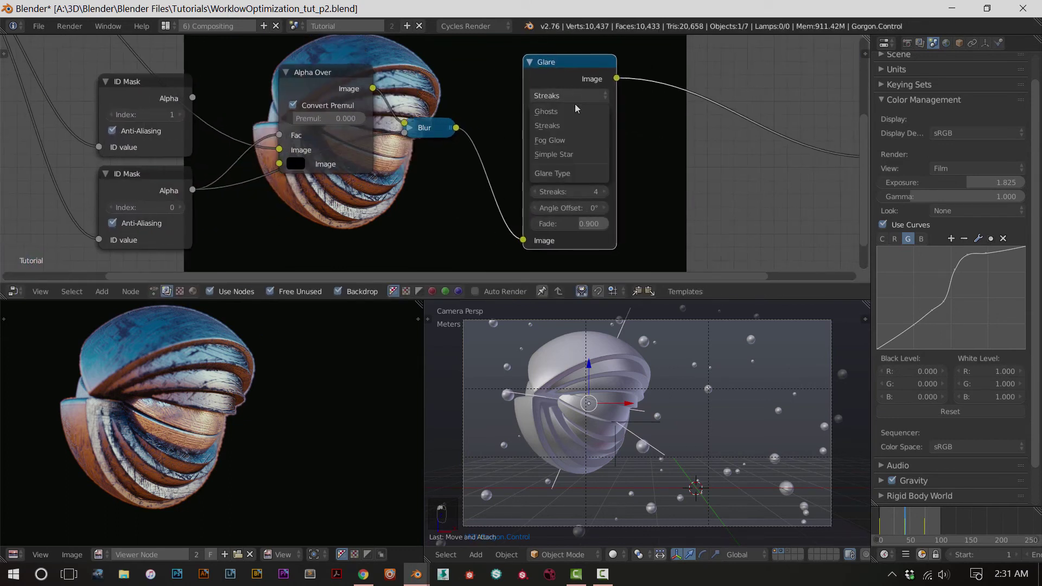
left_click(565, 141)
scroll(457, 233, "up", 3)
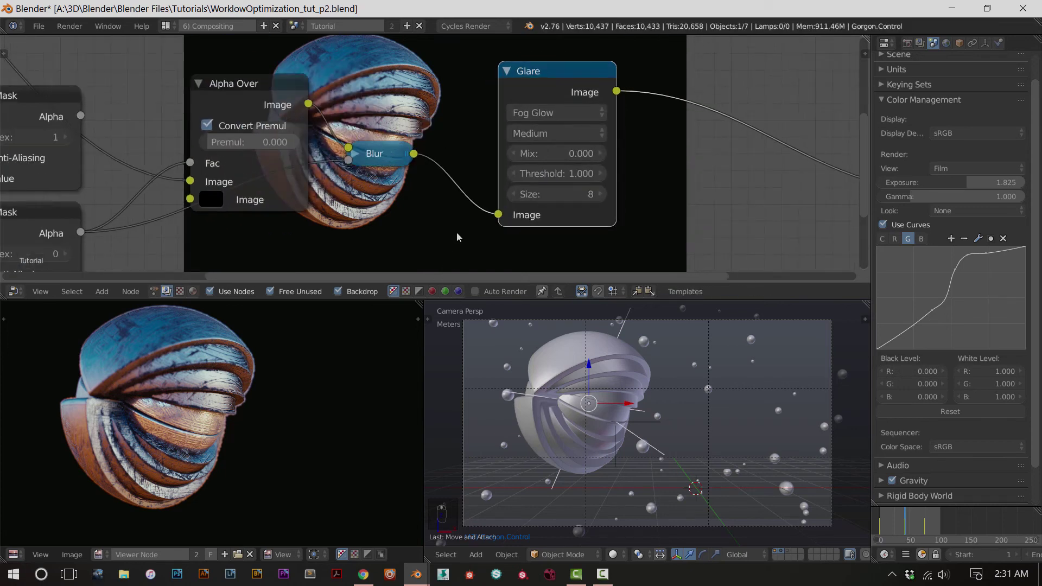
left_click(533, 187)
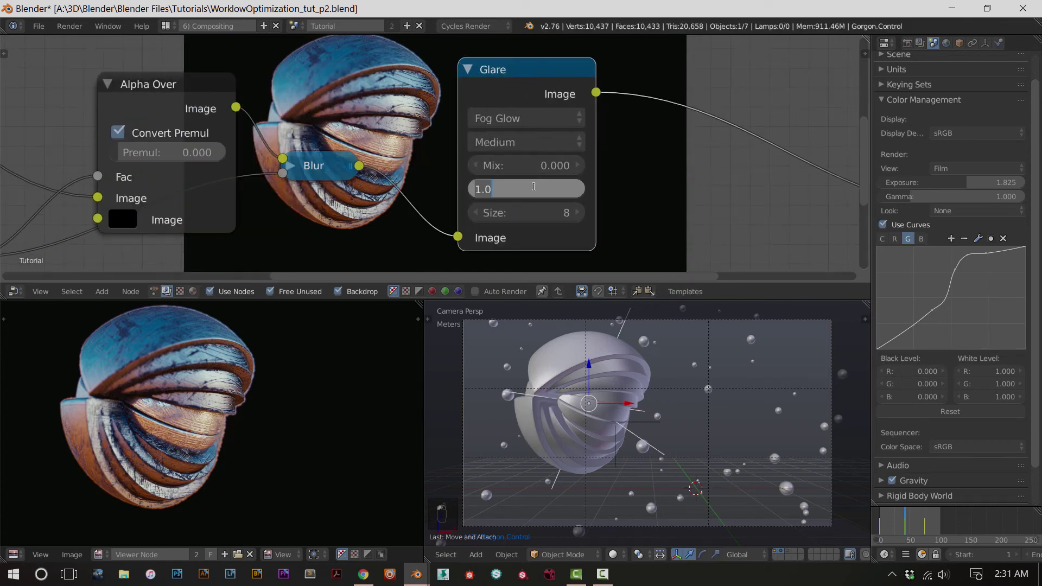
key("Return")
scroll(260, 431, "up", 4)
scroll(259, 432, "down", 3)
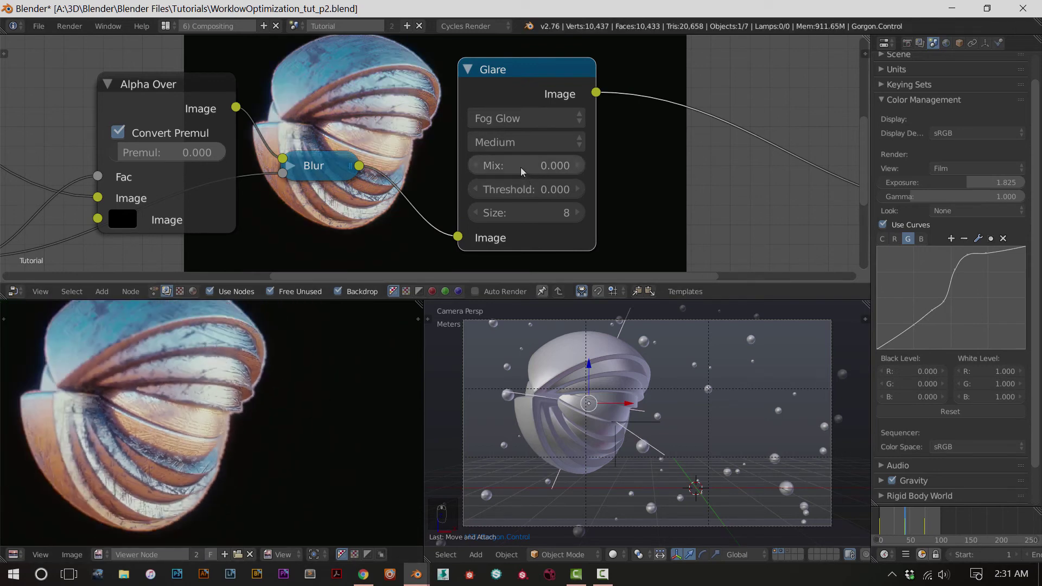
left_click_drag(526, 213, 547, 213)
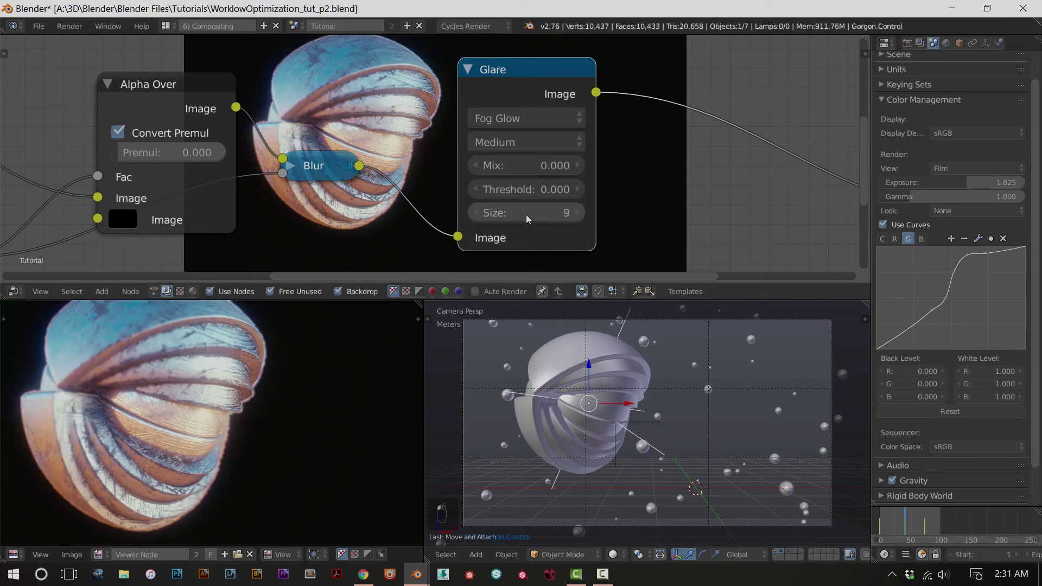
Change the glare type from Fog Glow to Streaks
left_click(516, 116)
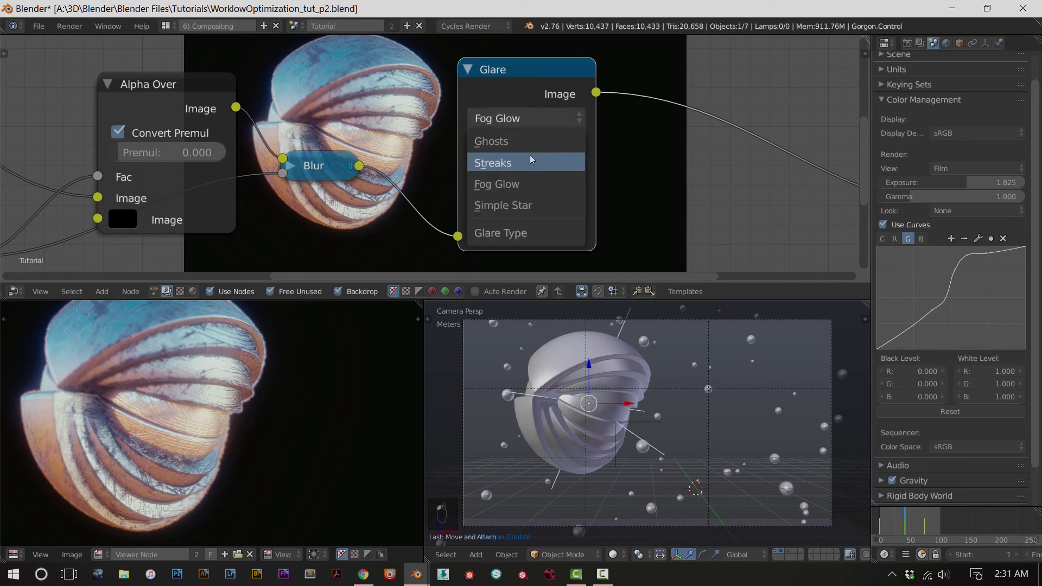
left_click(519, 158)
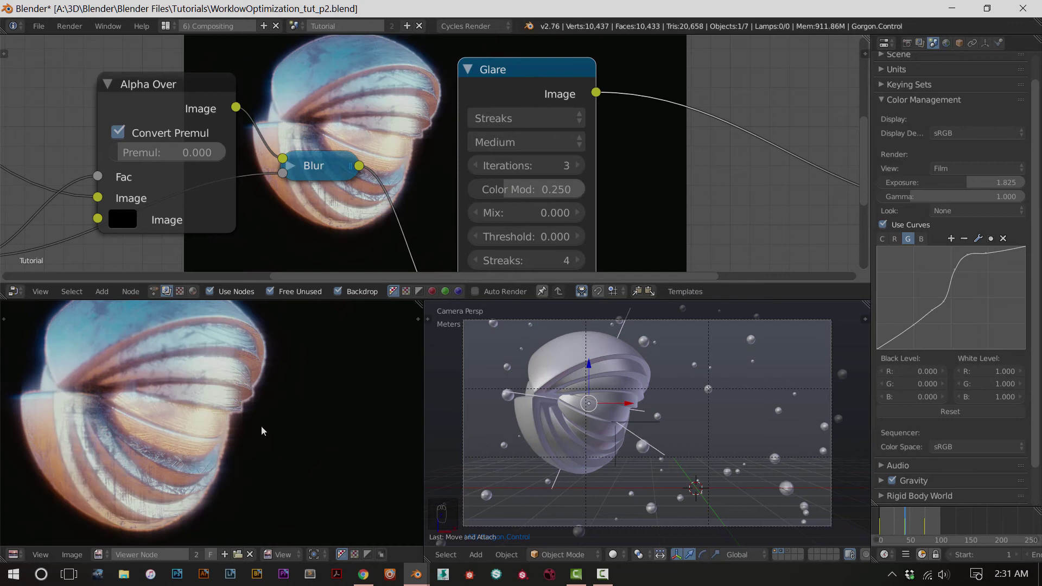
scroll(229, 434, "down", 2)
scroll(236, 416, "up", 5)
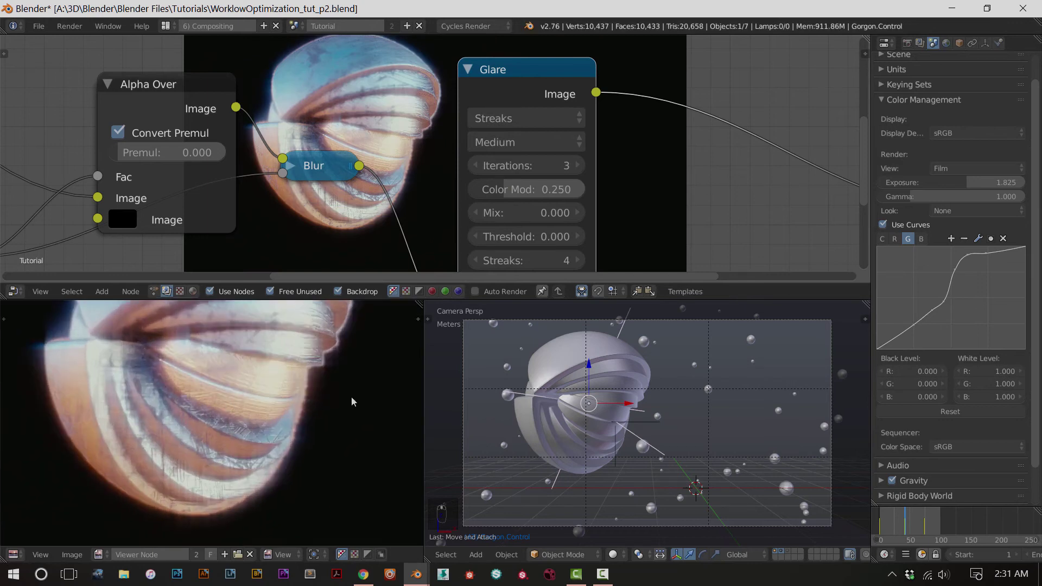
left_click(525, 118)
Switch the glare to Simple Star at High quality
left_click(515, 203)
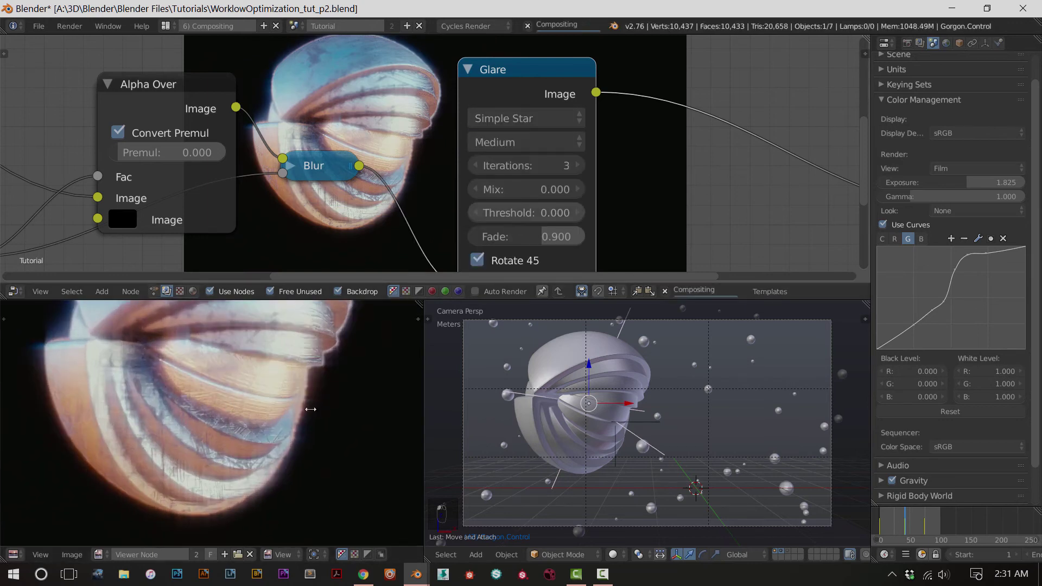
scroll(277, 432, "down", 3)
scroll(246, 416, "up", 5)
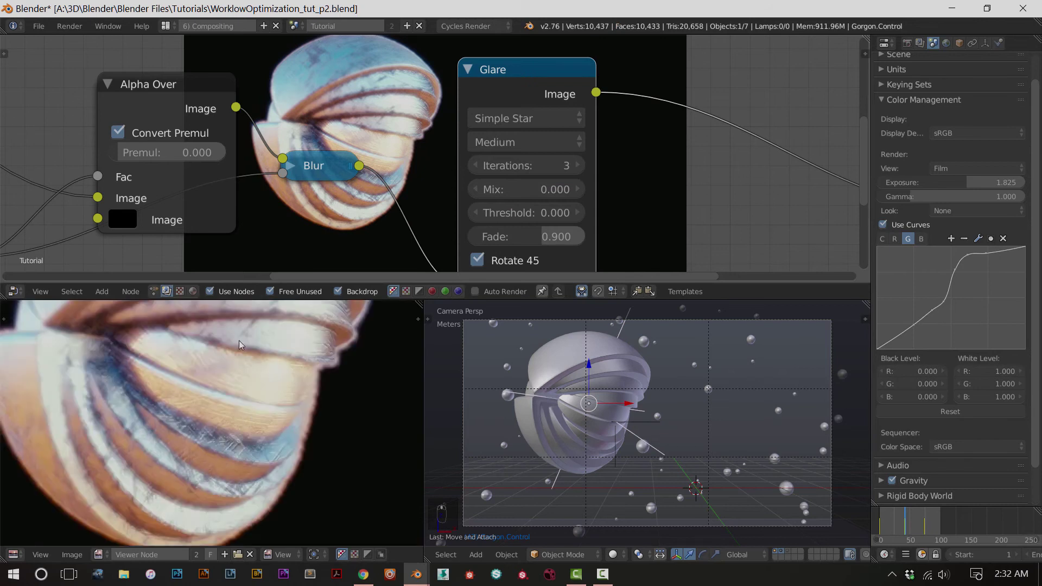
middle_click_drag(323, 356, 299, 406)
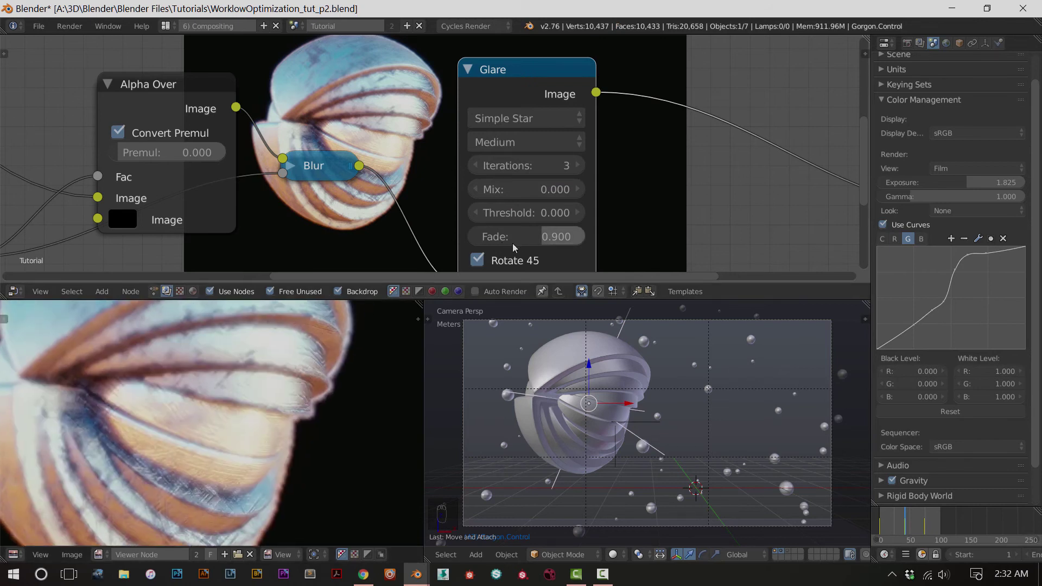
scroll(223, 438, "down", 4)
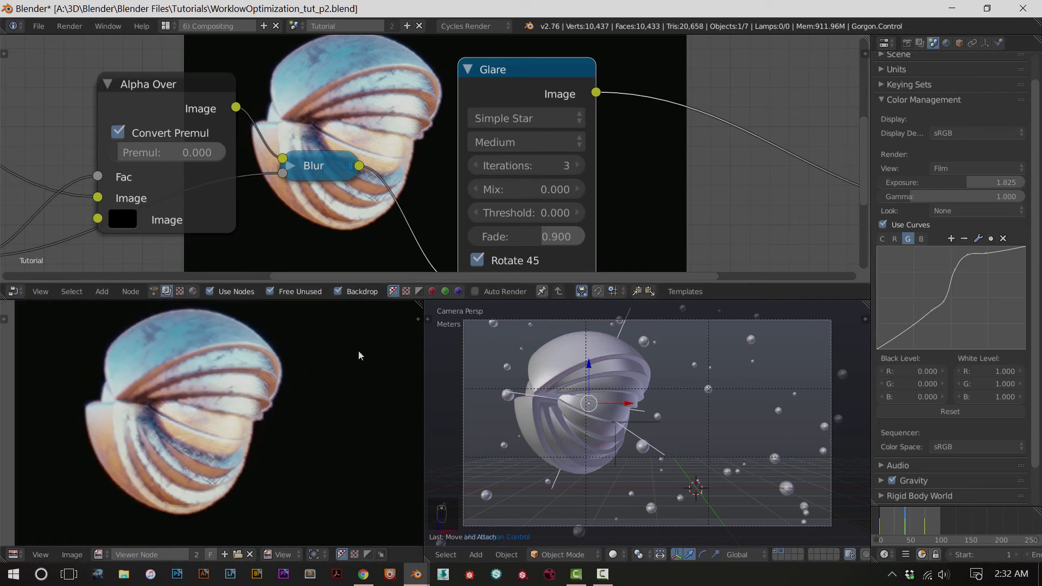
left_click(526, 144)
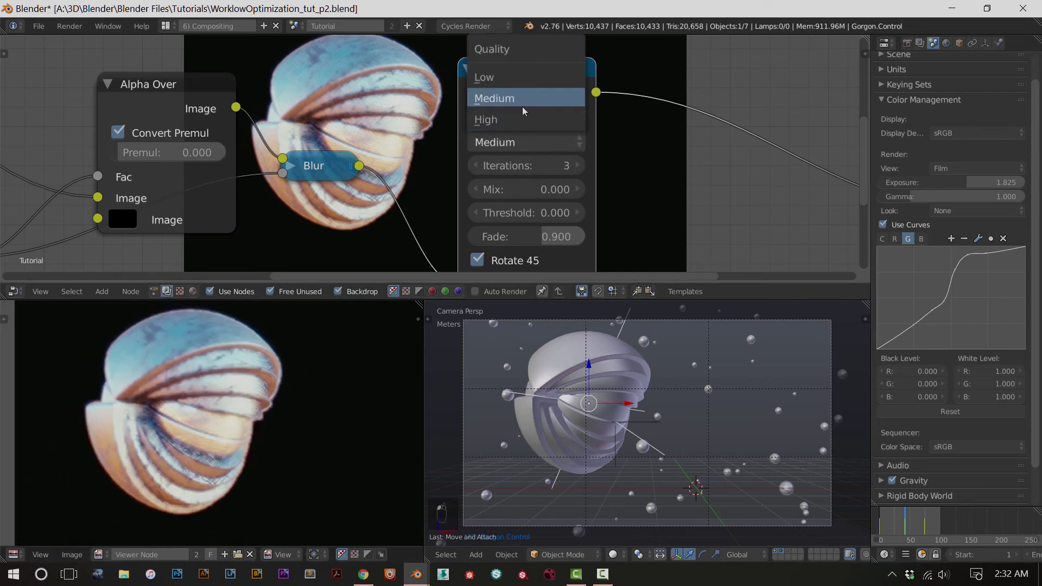
left_click(511, 120)
Raise glare Iterations from 3 to 5 and Threshold to 0.200
scroll(312, 400, "up", 5)
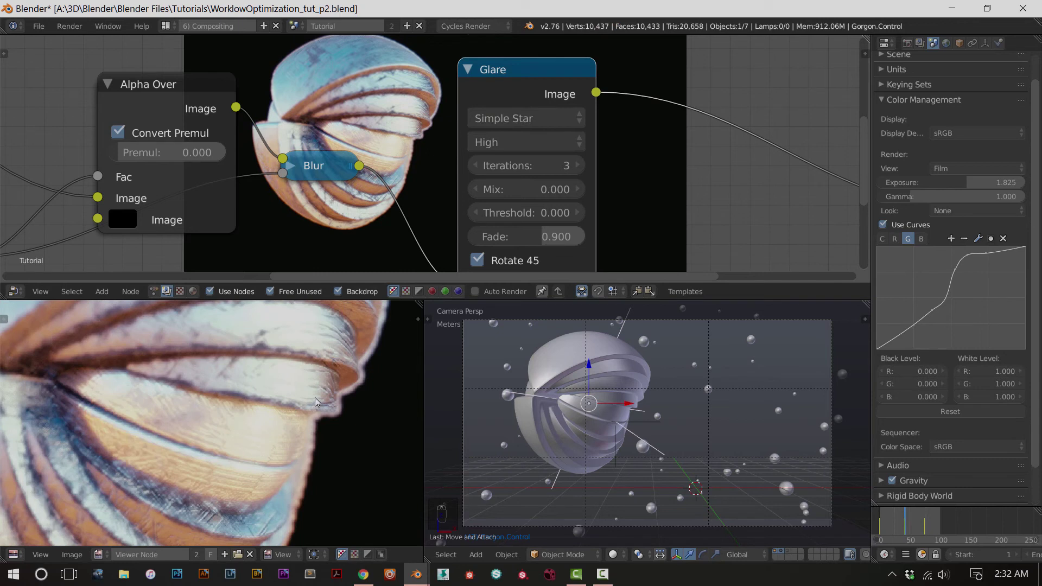
left_click_drag(546, 169, 568, 169)
scroll(273, 406, "down", 3)
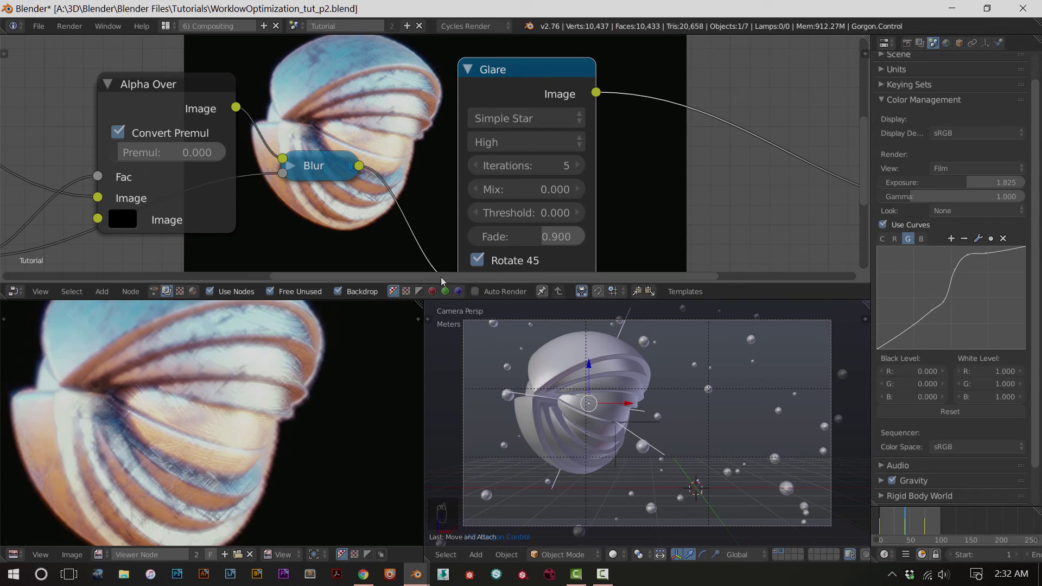
left_click(578, 214)
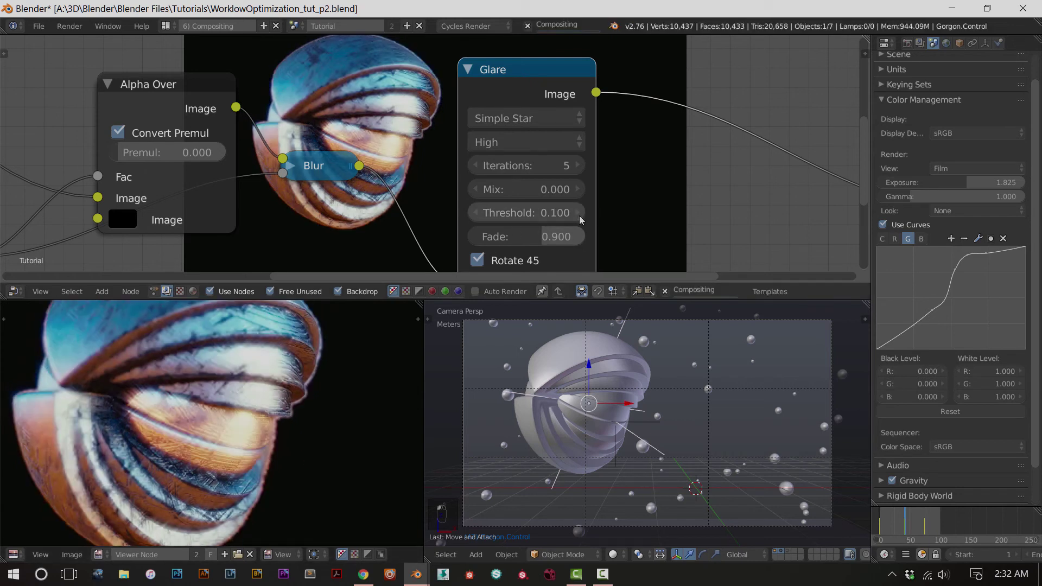
left_click(579, 217)
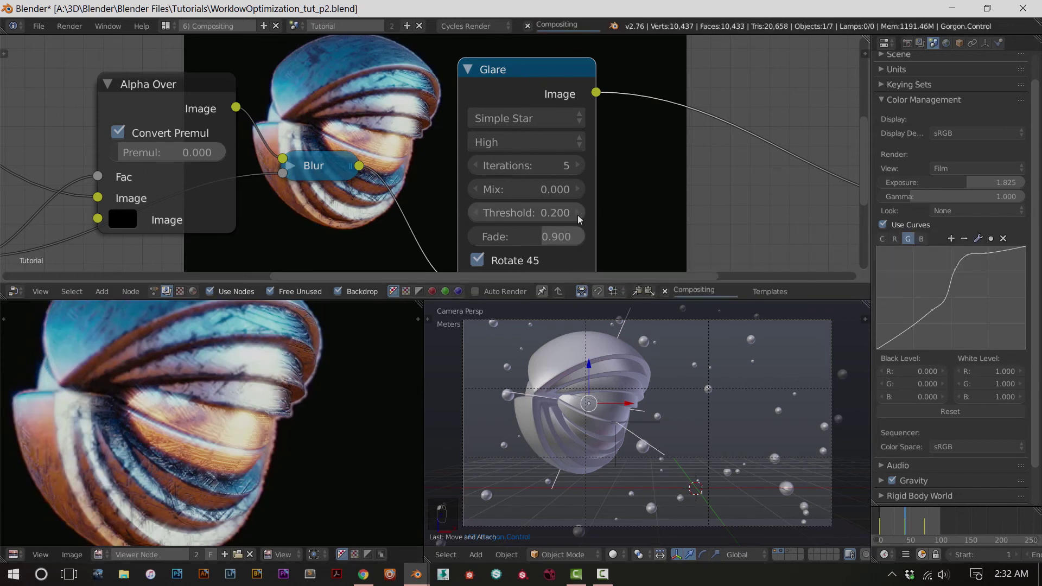
scroll(262, 450, "up", 4)
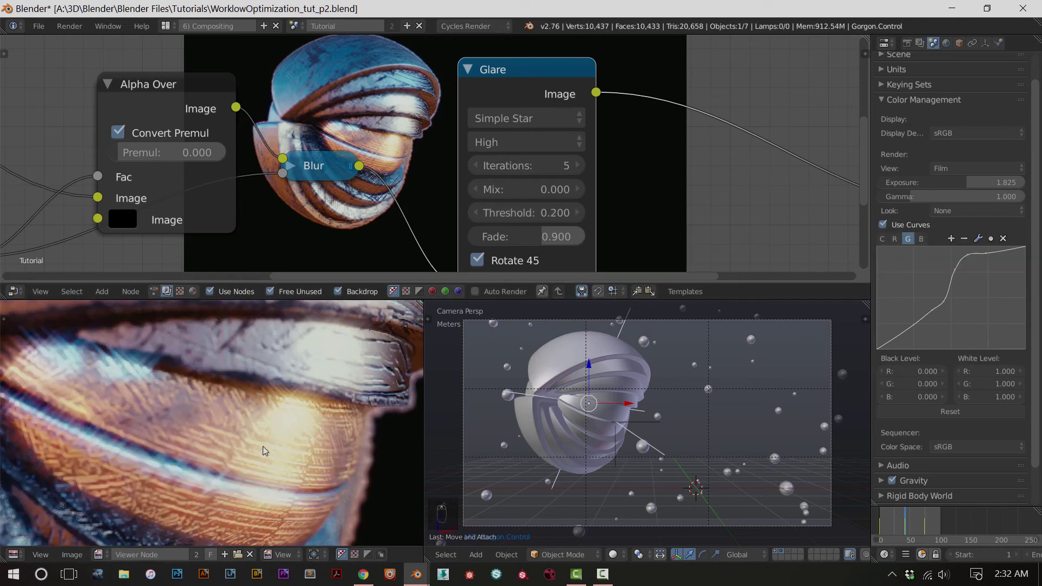
scroll(215, 480, "up", 3)
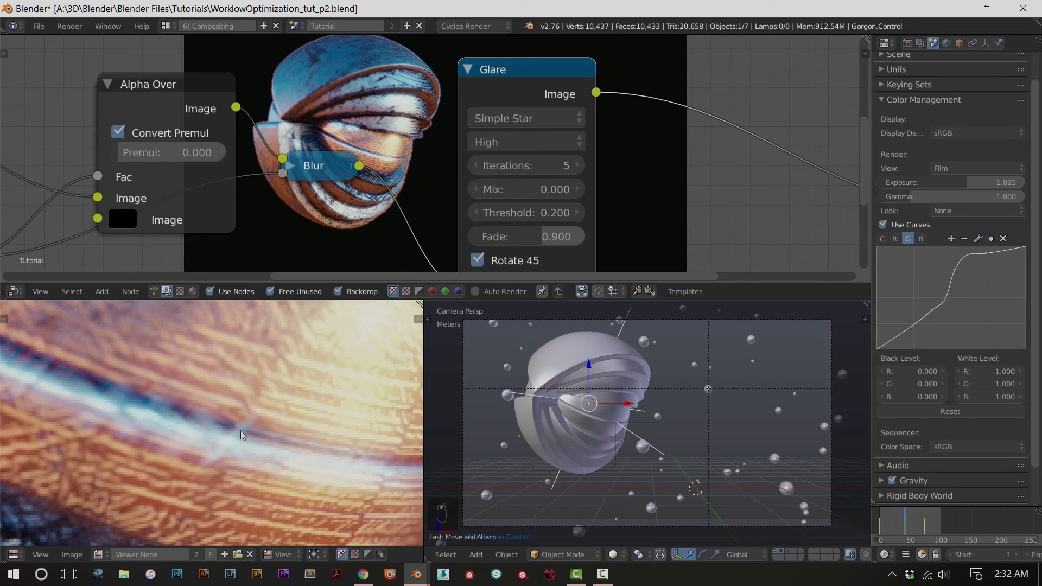
scroll(444, 210, "down", 1)
scroll(237, 444, "down", 5)
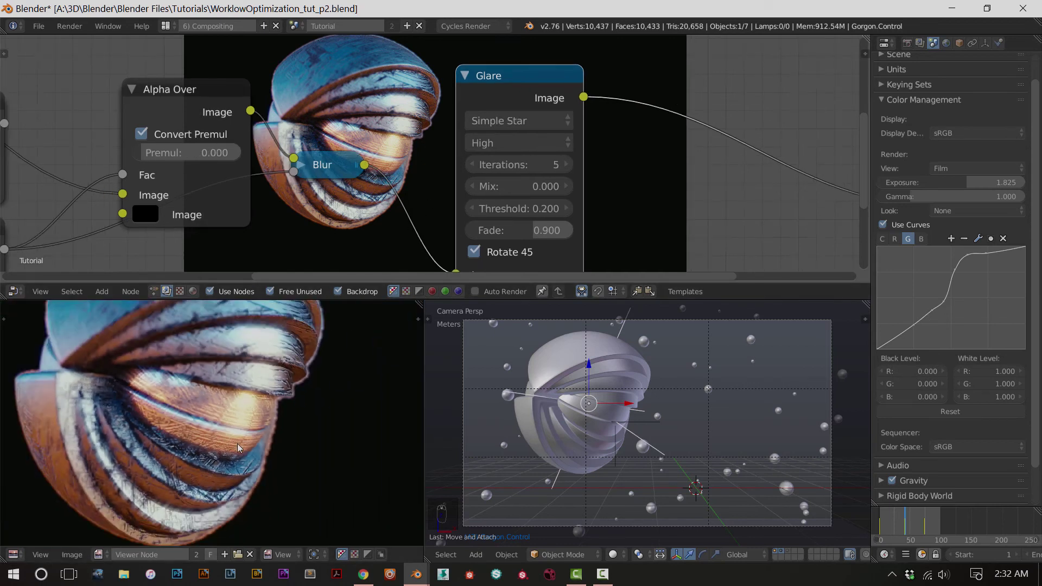
scroll(239, 439, "up", 1)
Compare the Blur and Glare previews, then raise the glare Threshold to 0.300
left_click(334, 167, "ctrl+shift")
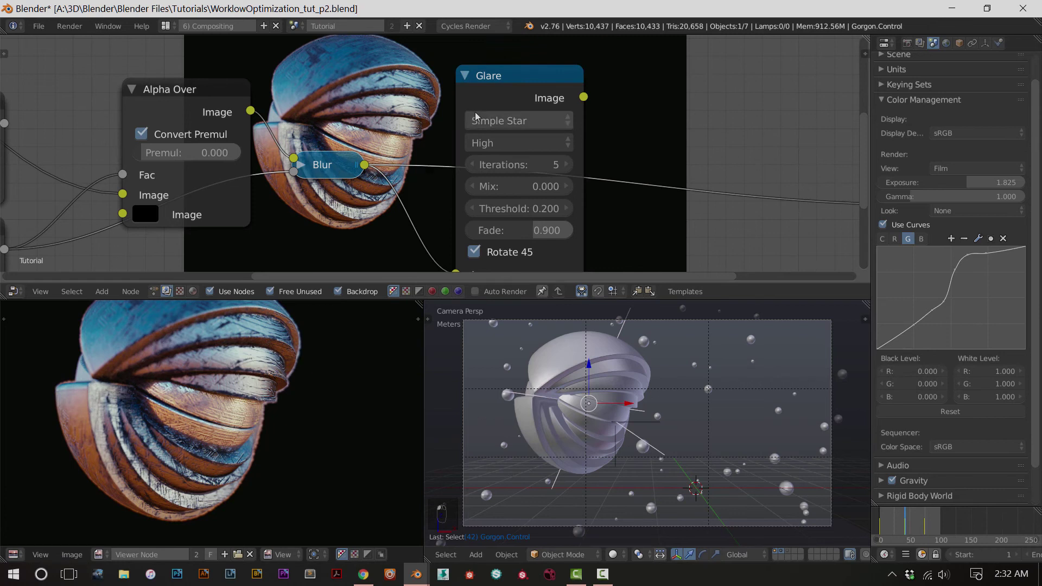
left_click(484, 96, "ctrl+shift")
scroll(249, 460, "up", 3)
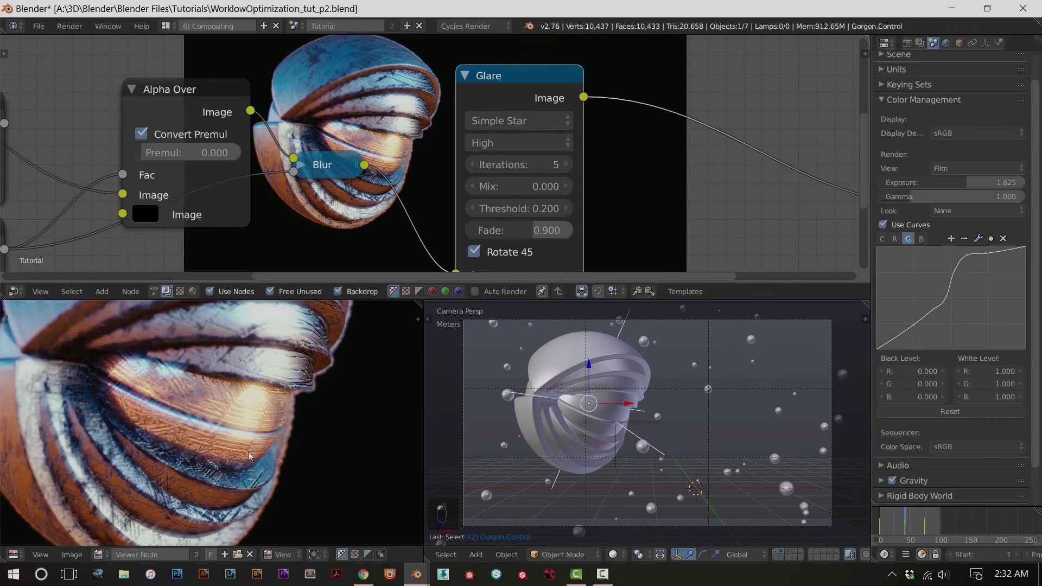
scroll(184, 421, "down", 2)
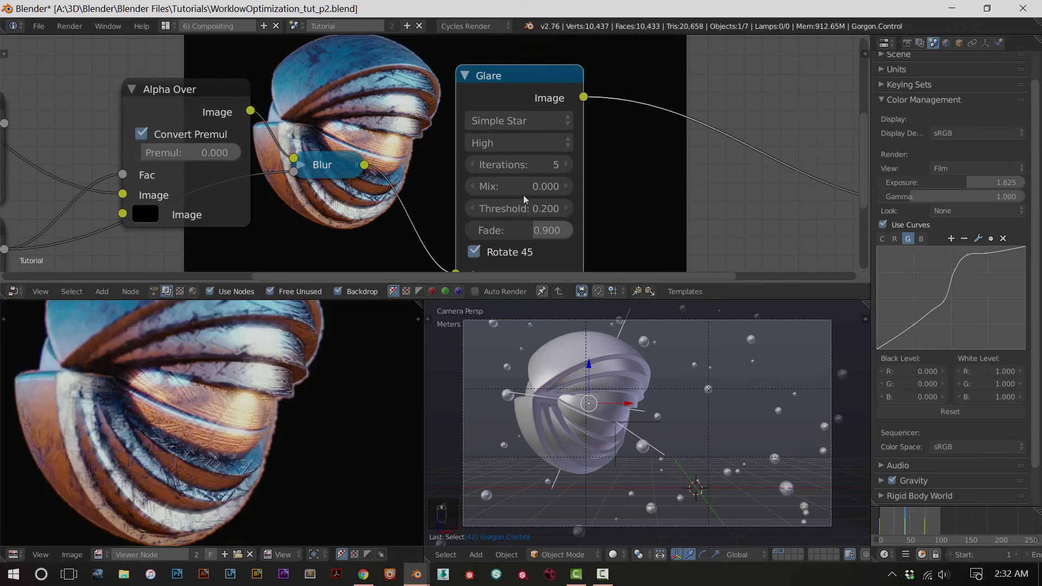
left_click(562, 209)
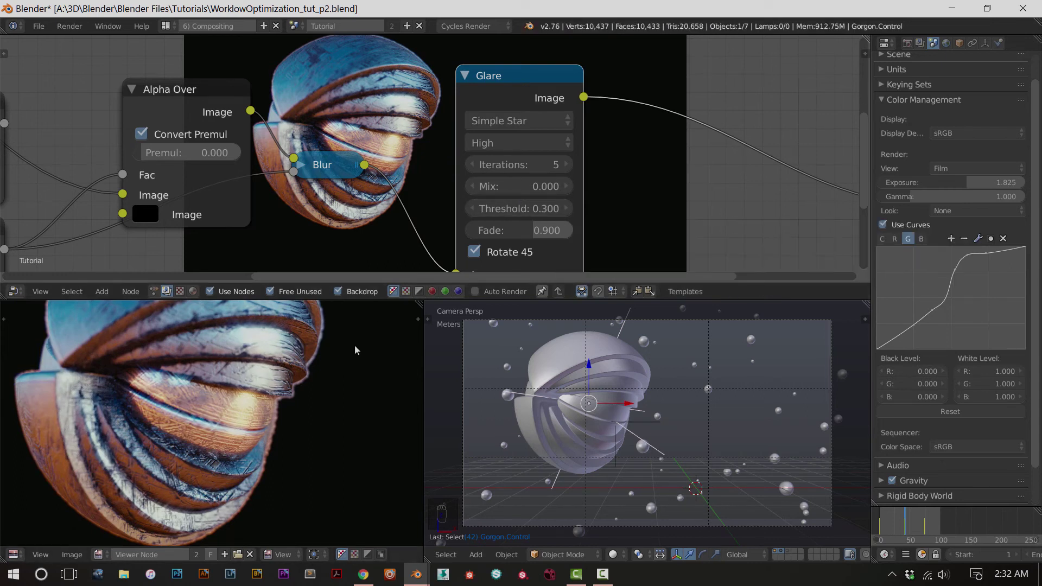
Test glare Mix values, settle on 0.000, and collapse the Glare node
left_click(564, 188)
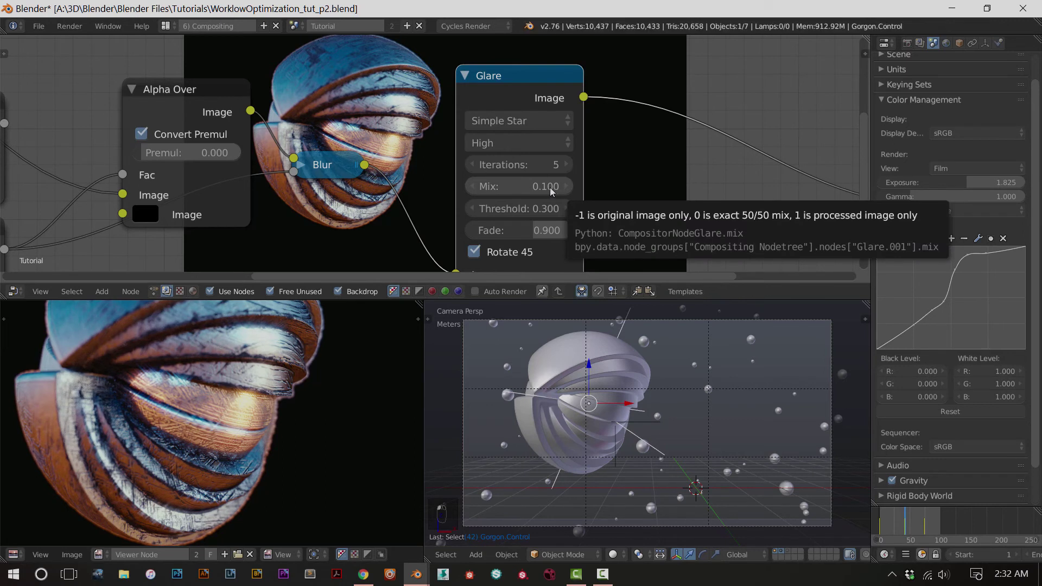
left_click(470, 187)
left_click(470, 187)
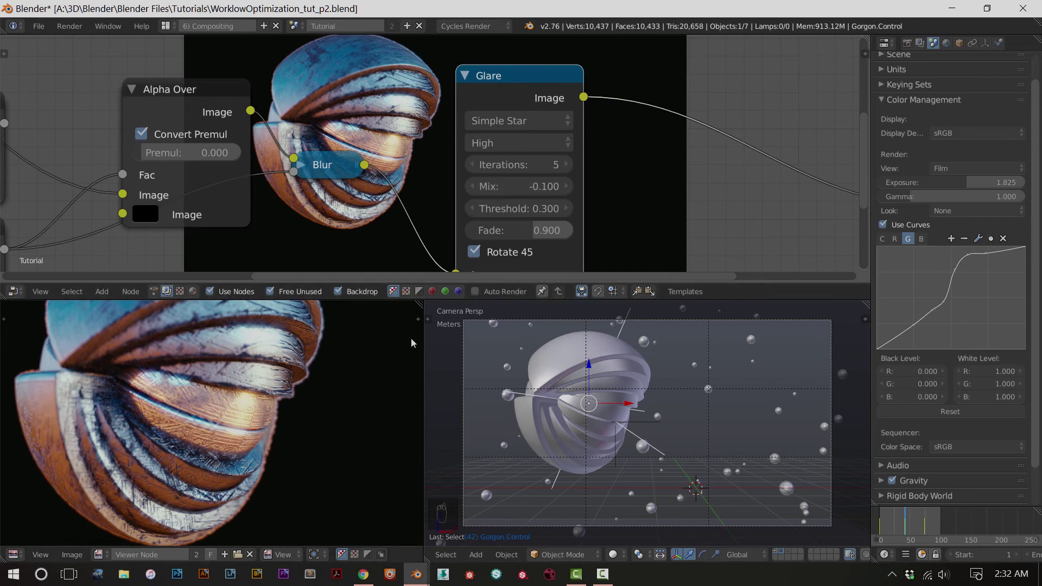
left_click(567, 187)
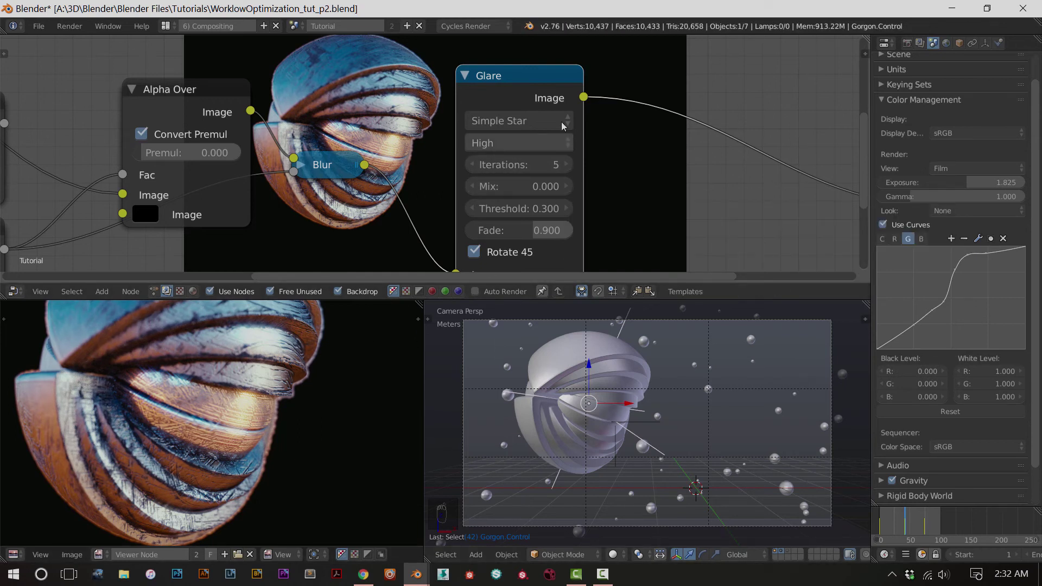
scroll(531, 122, "down", 4)
left_click(458, 97)
Place the collapsed Glare node next to Blur and select the Alpha Over node
left_click_drag(466, 101, 426, 170)
scroll(436, 210, "down", 2)
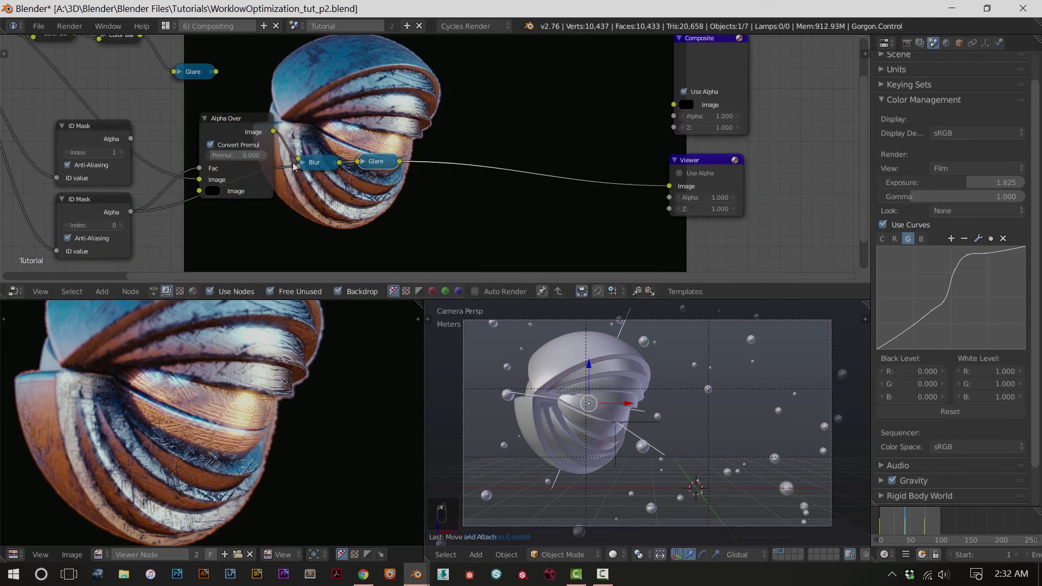
left_click(247, 133)
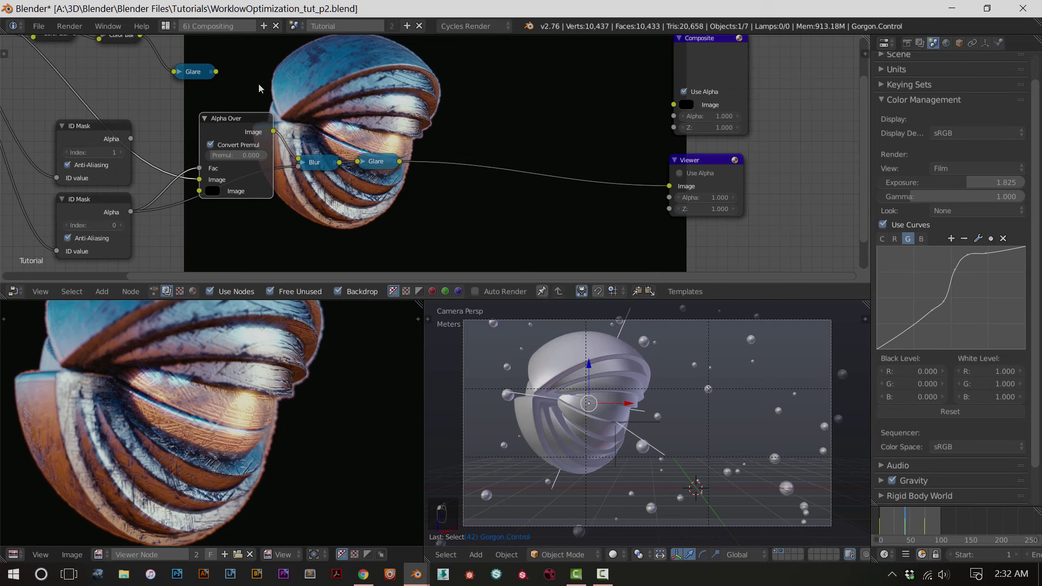
middle_click_drag(169, 70, 283, 122)
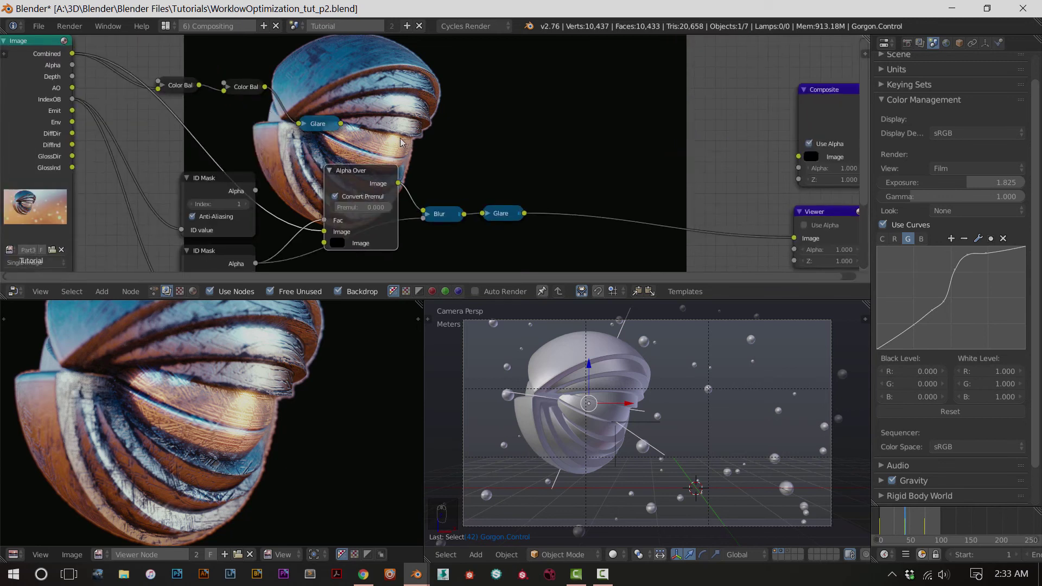
middle_click_drag(420, 146, 378, 140)
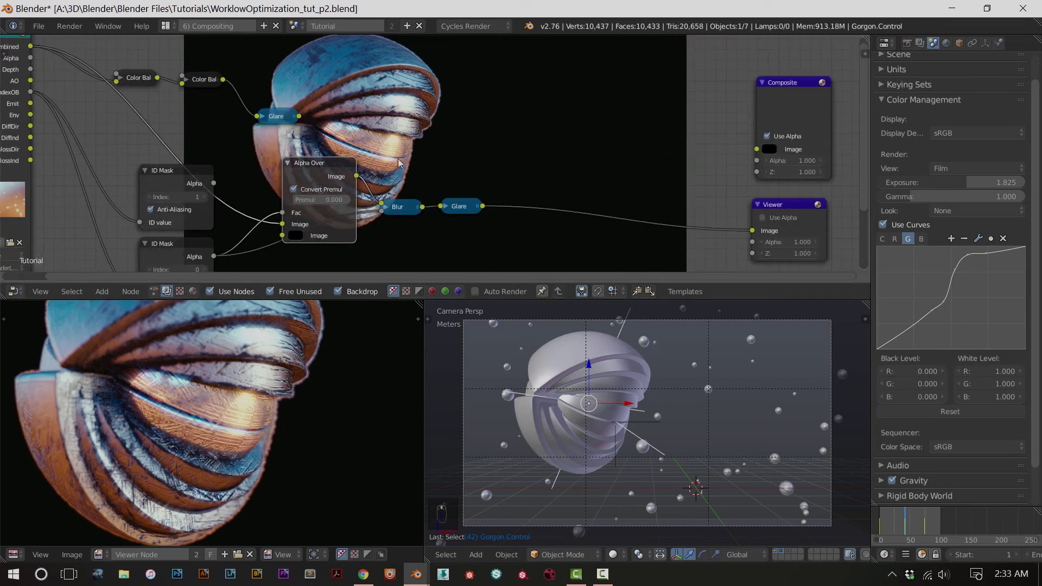
Duplicate Alpha Over and drop the copy onto the Glare-to-Viewer link
key("shift+d")
left_click(337, 173)
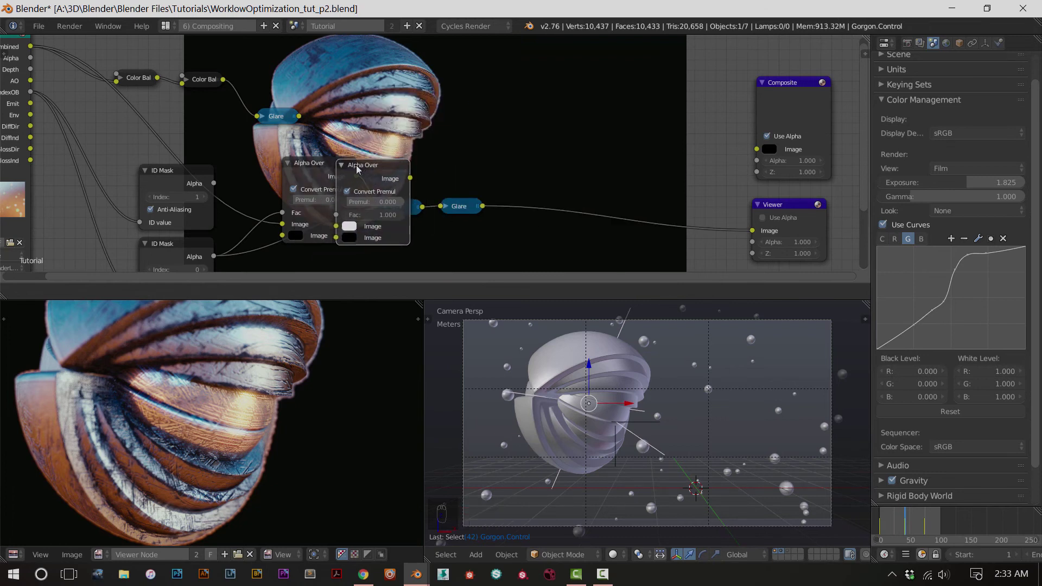
left_click(560, 155)
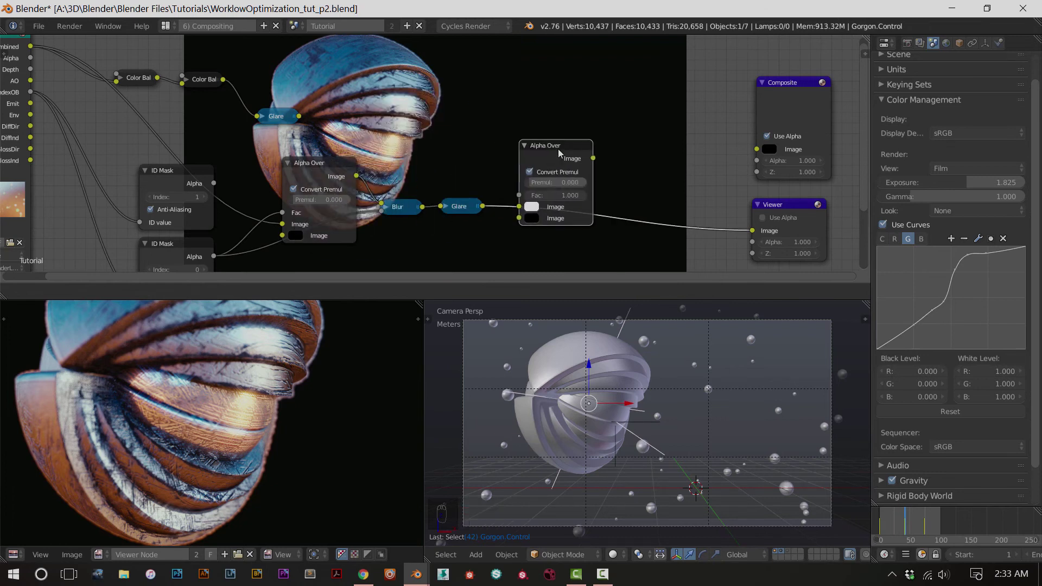
left_click_drag(469, 211, 471, 212)
scroll(359, 179, "down", 1)
left_click_drag(321, 124, 334, 120)
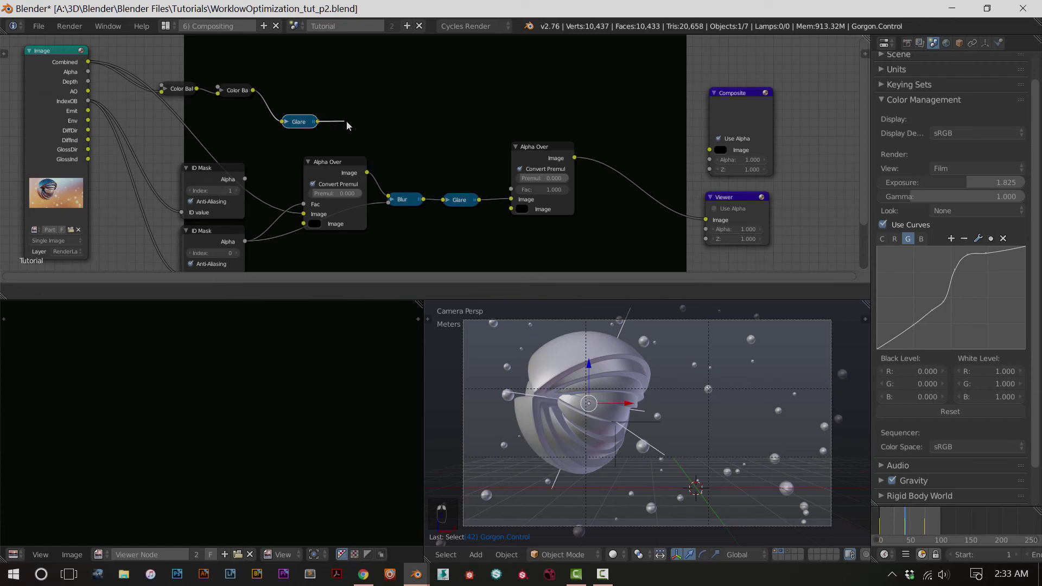
Connect the upper, background Glare output into the second Alpha Over's Image input
left_click_drag(403, 142, 512, 209)
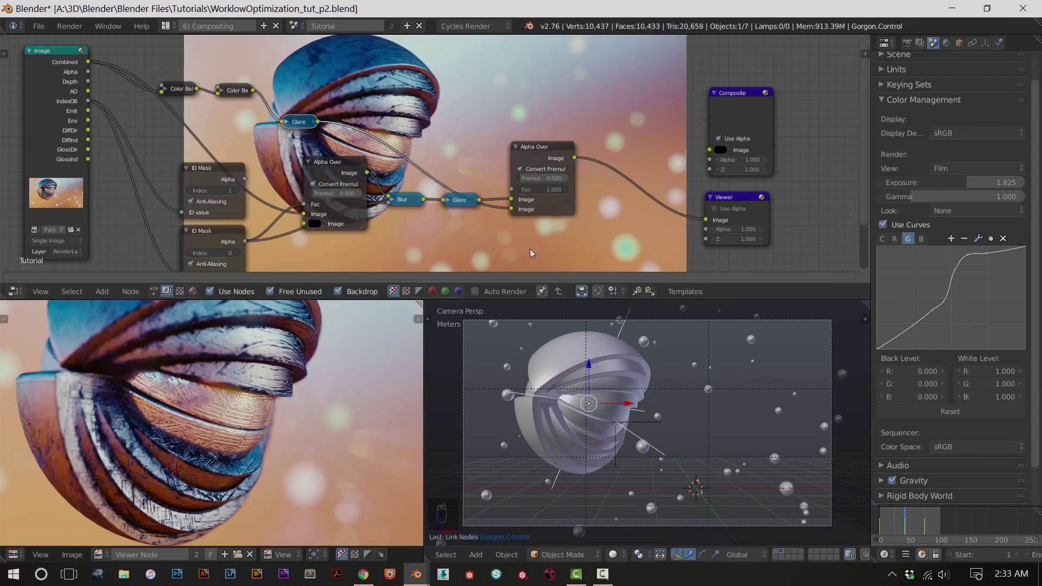
scroll(292, 435, "down", 2)
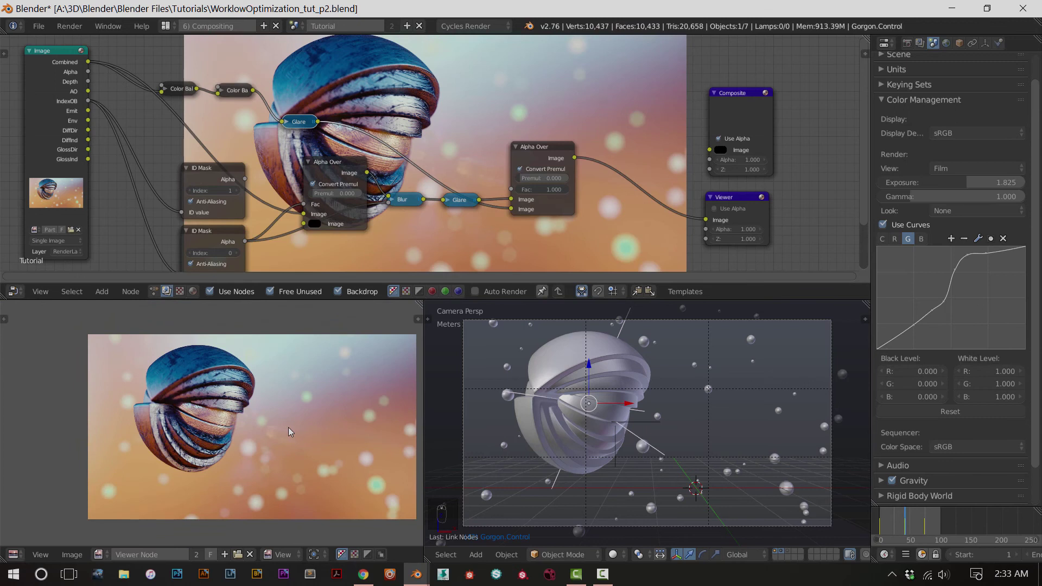
scroll(288, 428, "up", 5)
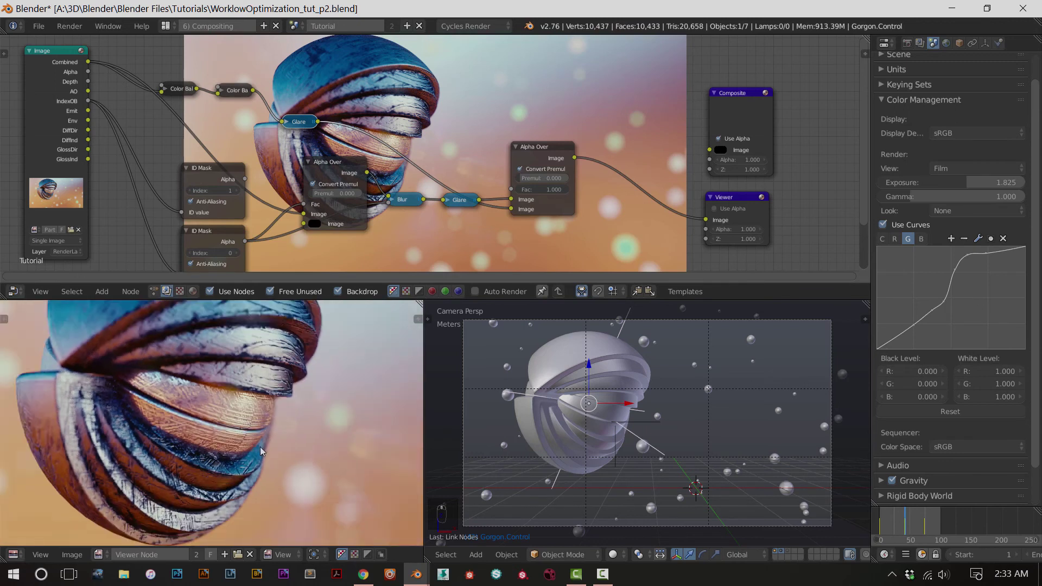
scroll(260, 447, "up", 3)
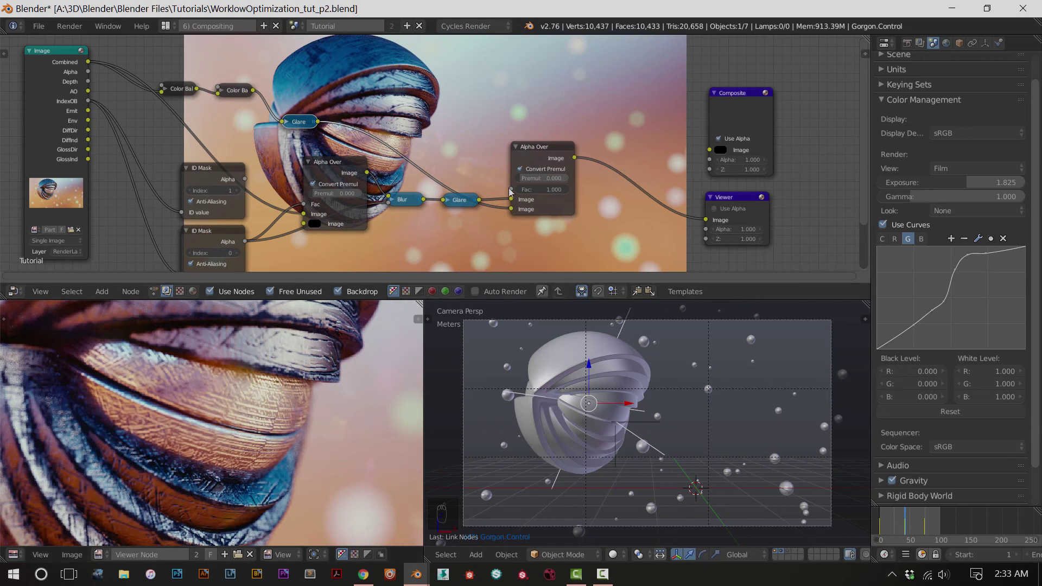
Compare the Glare outputs with the Alpha Over composite in the viewer, ending on the composite
left_click(465, 204, "ctrl+shift")
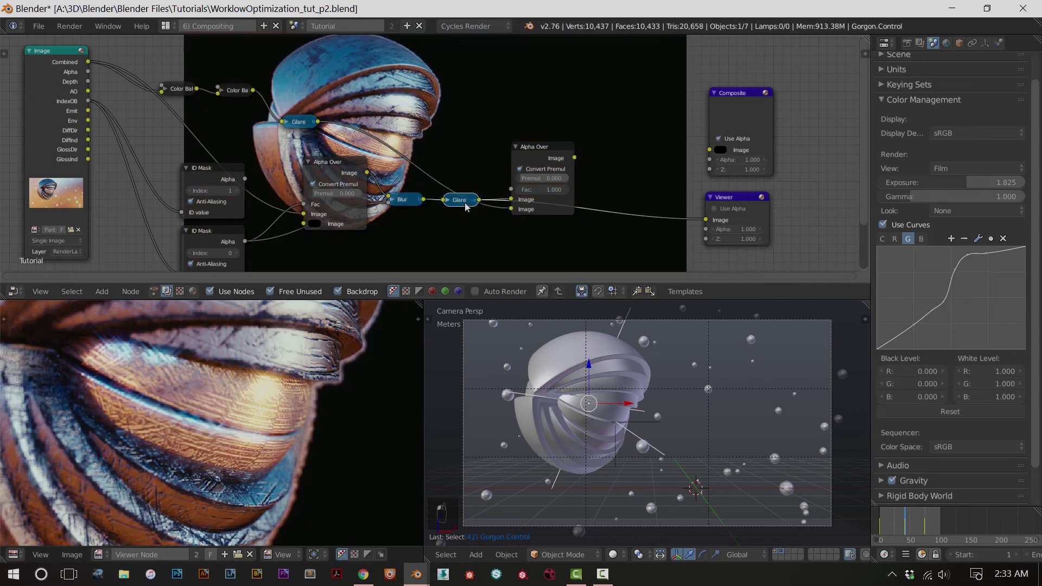
left_click(559, 155, "ctrl+shift")
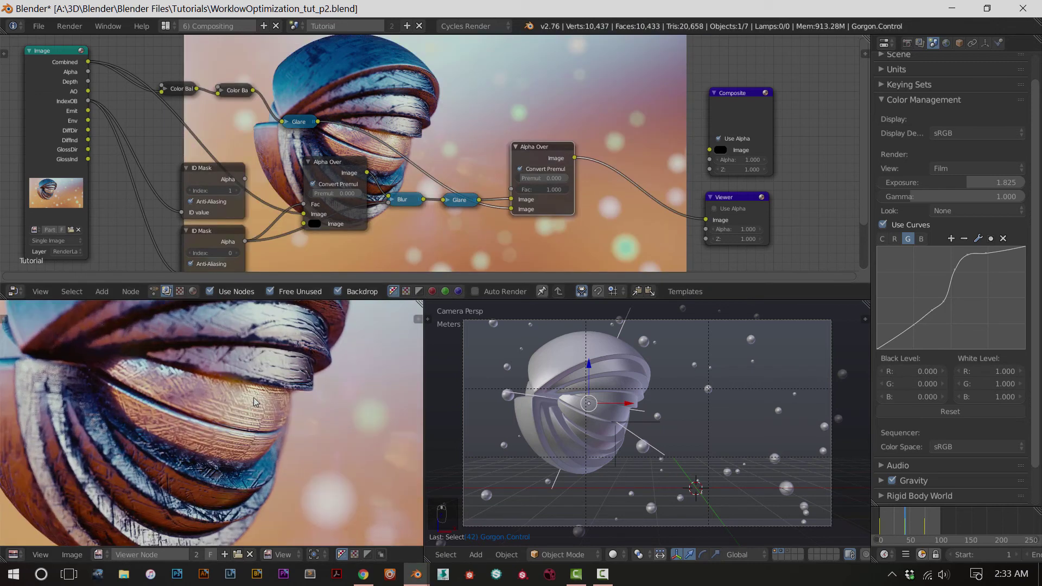
left_click(303, 126, "ctrl+shift")
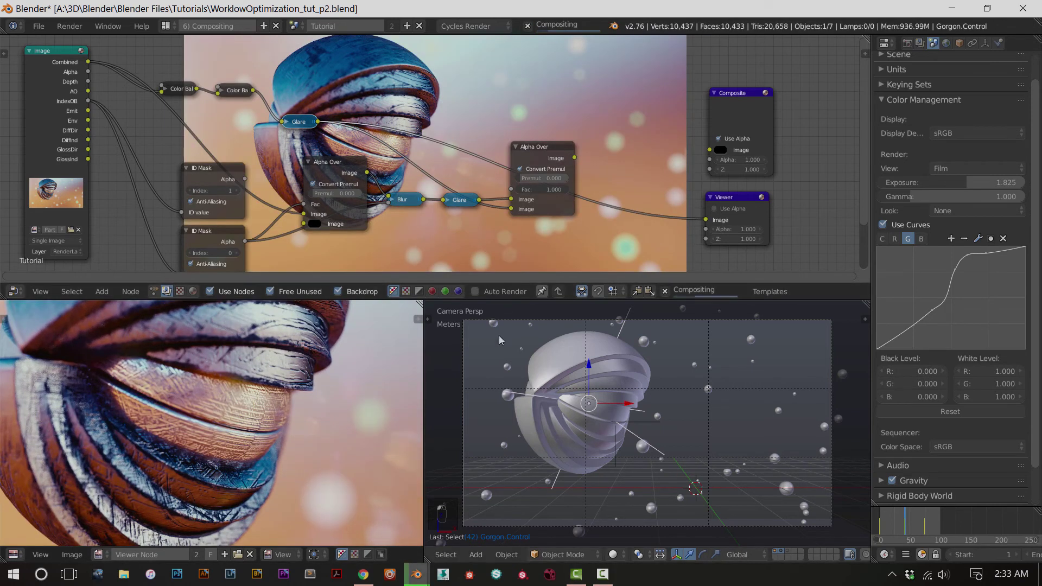
left_click(547, 148, "ctrl+shift")
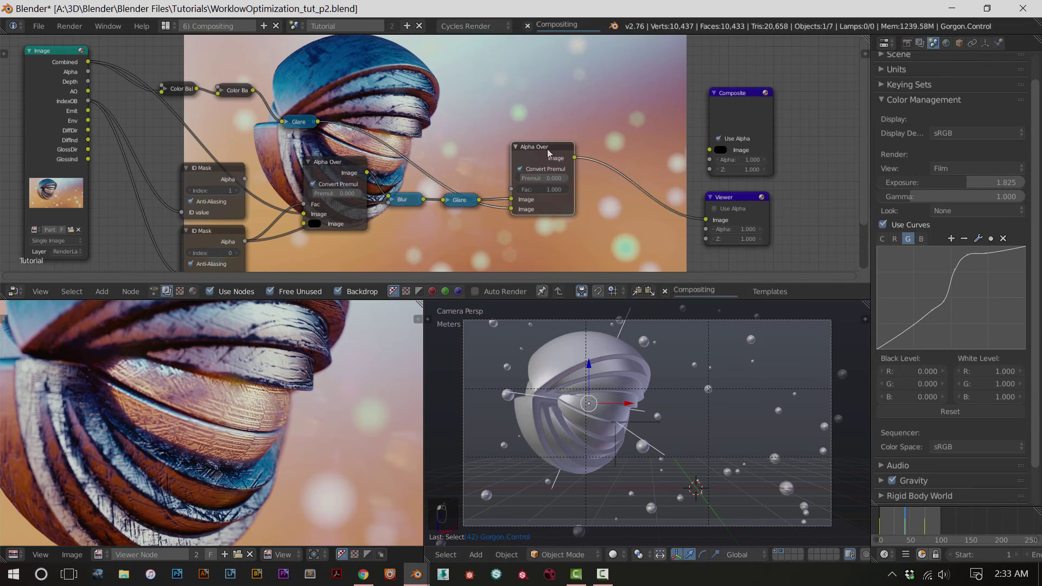
middle_click_drag(610, 231, 501, 242)
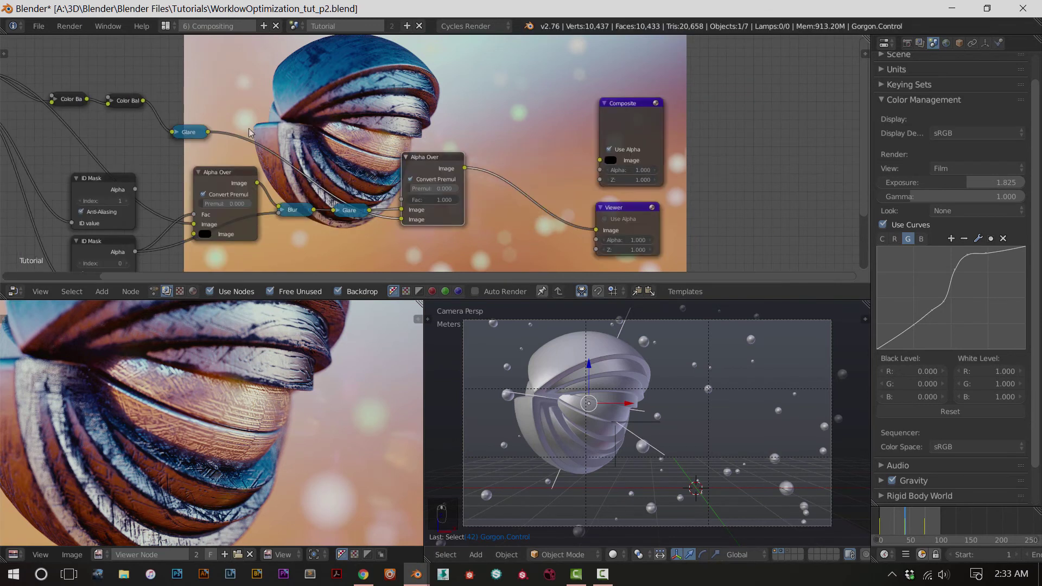
left_click(190, 134, "ctrl+shift")
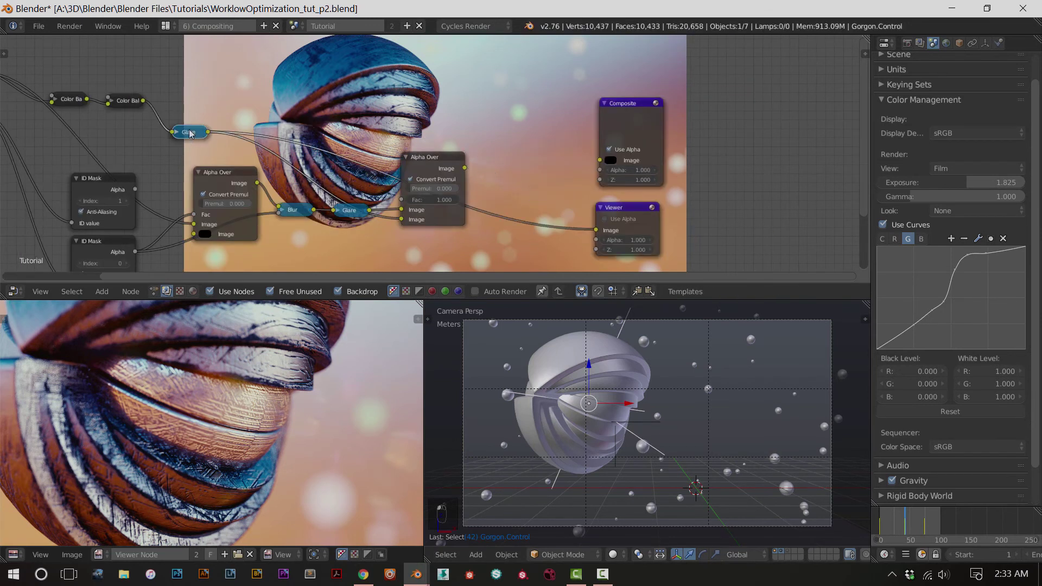
left_click(423, 162, "ctrl+shift")
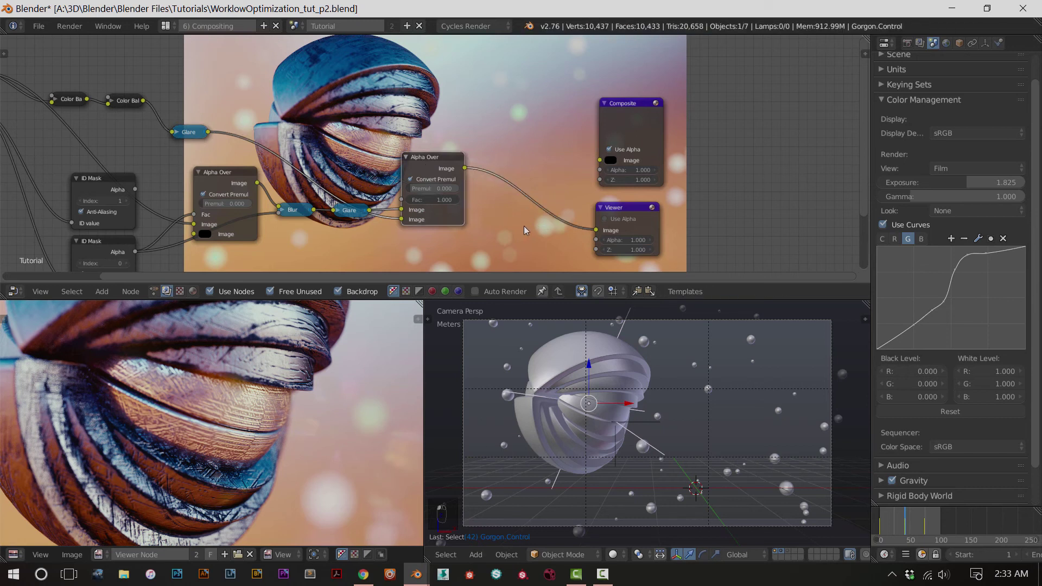
Save the blend file with Ctrl+S and shift the render preview left
key("ctrl+s")
scroll(510, 236, "down", 1)
scroll(291, 438, "down", 2)
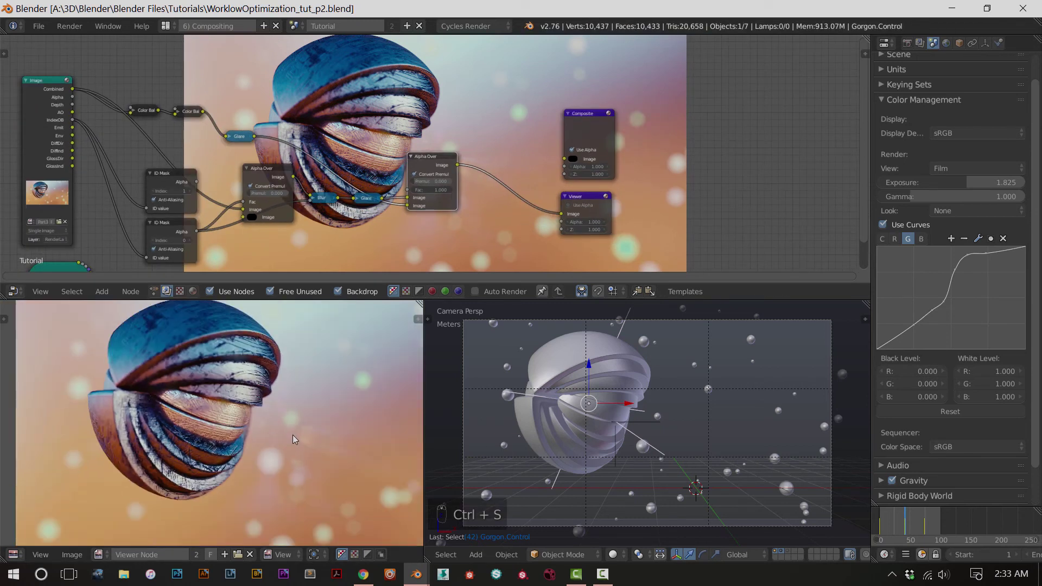
middle_click_drag(298, 439, 246, 442)
scroll(263, 442, "down", 1)
scroll(262, 442, "up", 1)
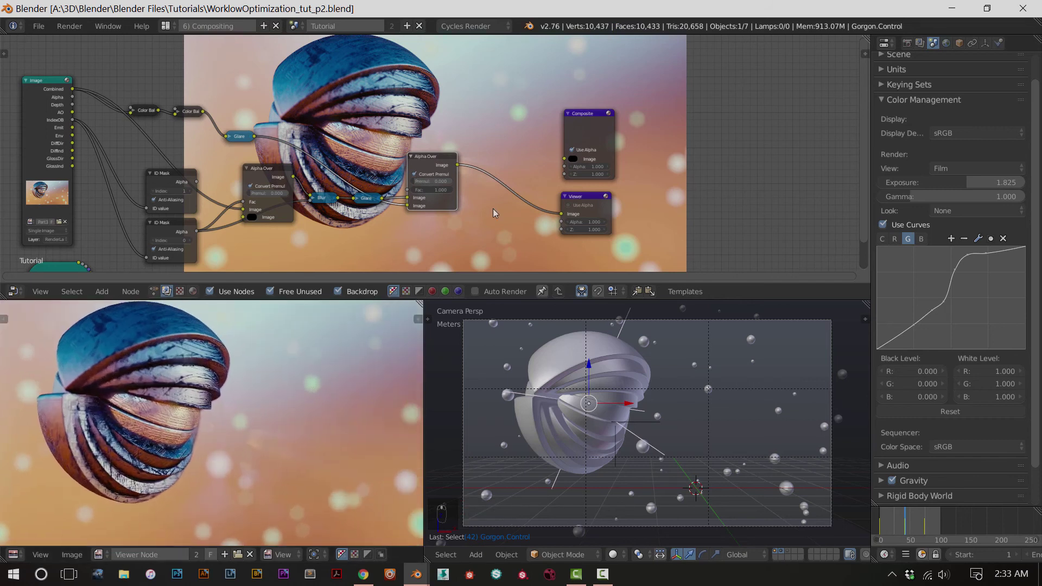
Browse the Add node menu and close it without adding anything
key("shift+a")
mouse_move(486, 222)
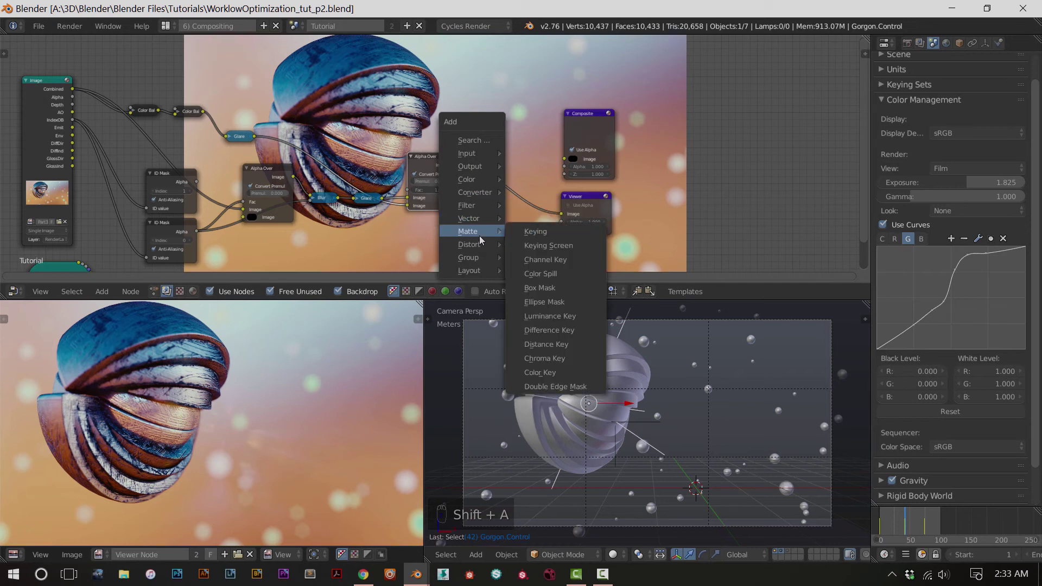
mouse_move(481, 183)
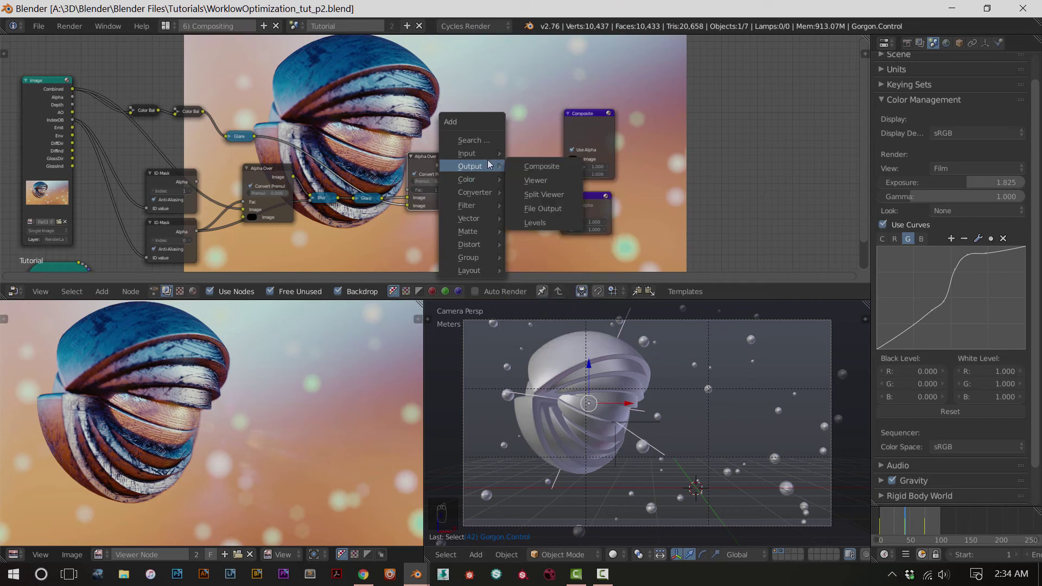
mouse_move(477, 157)
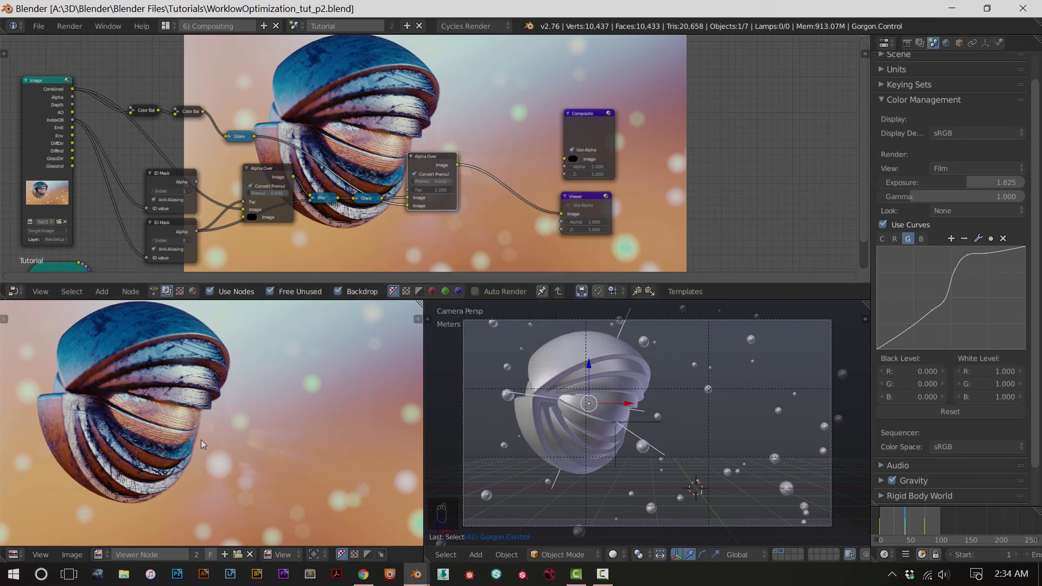
scroll(182, 451, "down", 2)
key("shift+space")
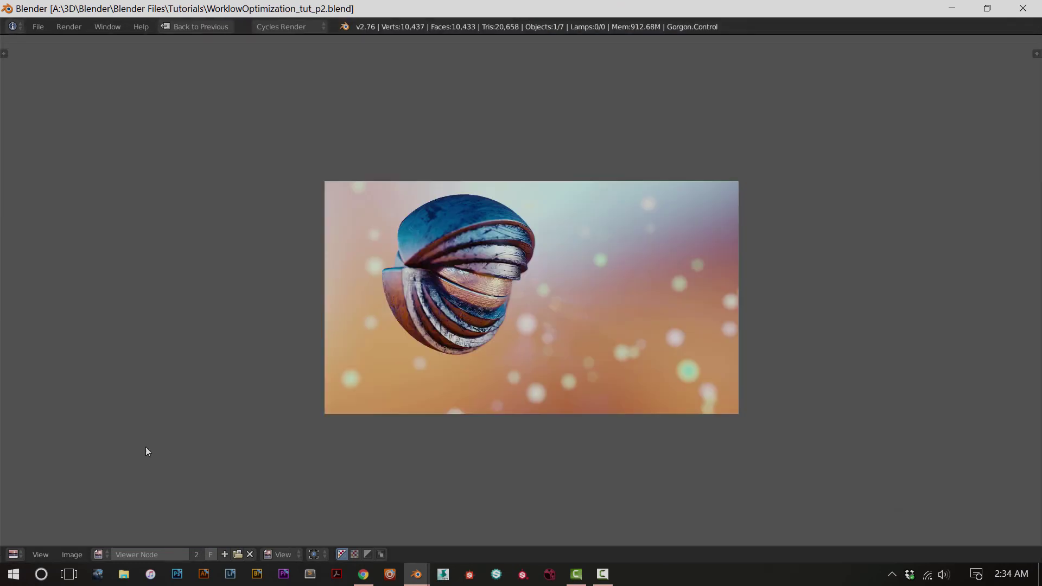
scroll(146, 447, "up", 4)
scroll(408, 333, "down", 1)
middle_click_drag(460, 346, 417, 328)
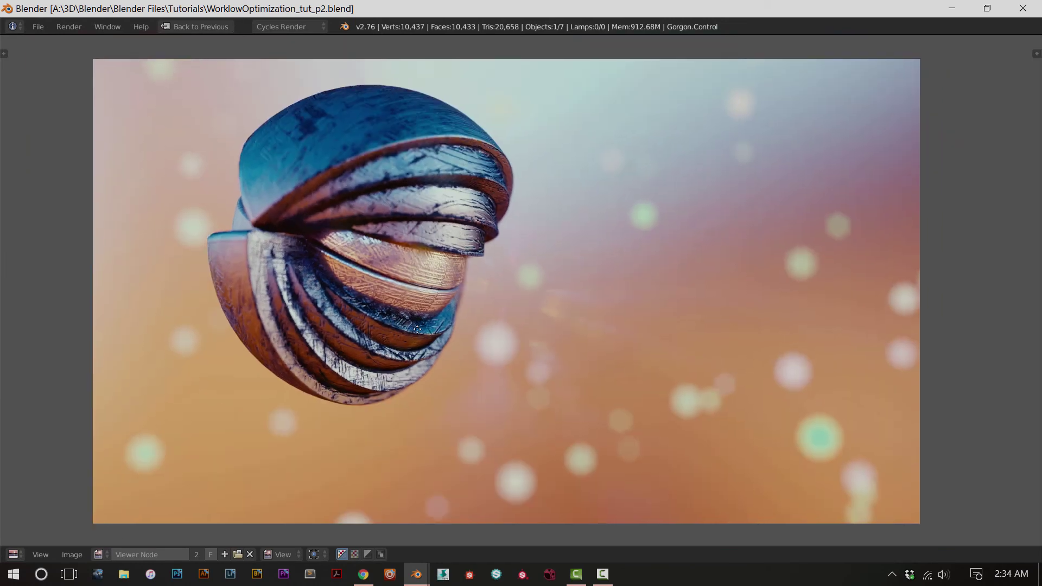
scroll(418, 327, "up", 1)
scroll(417, 328, "down", 1)
scroll(418, 328, "up", 1)
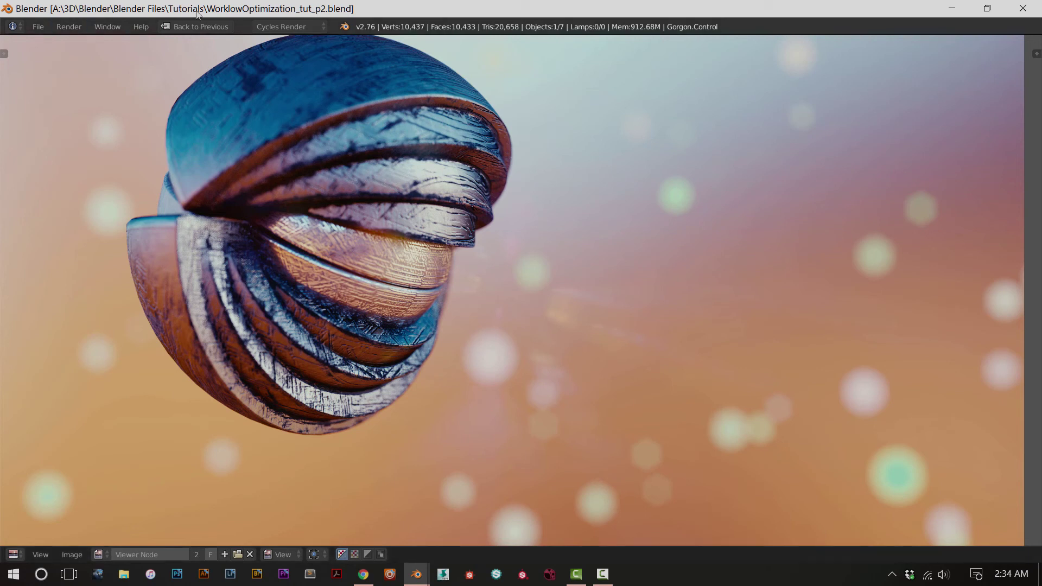
key("Escape")
scroll(463, 198, "up", 2)
Lower the object Glare node's Threshold to 0.200 and collapse it again
left_click(452, 178)
key("h")
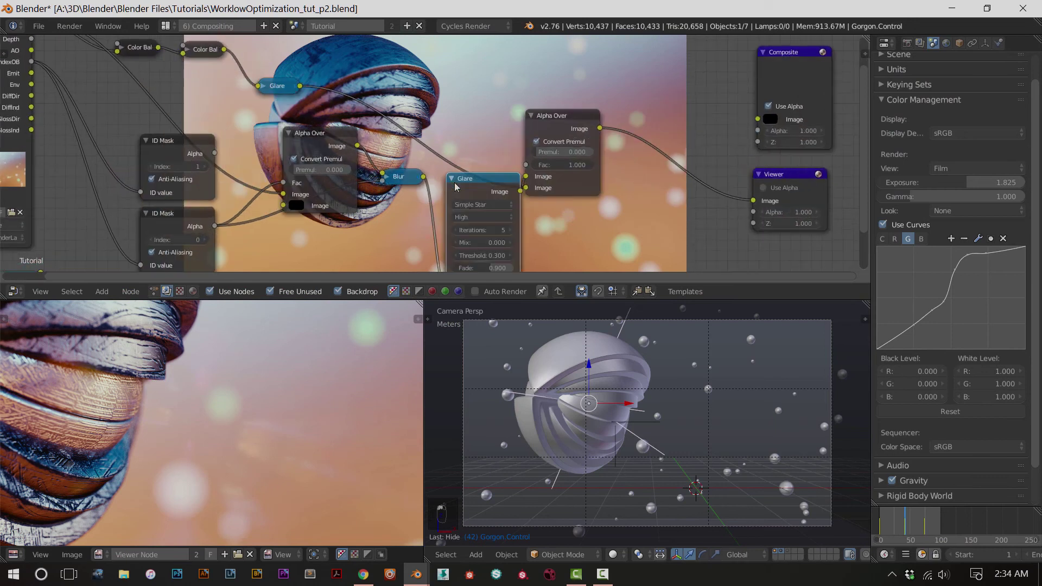
middle_click_drag(466, 258, 491, 217)
left_click(479, 214)
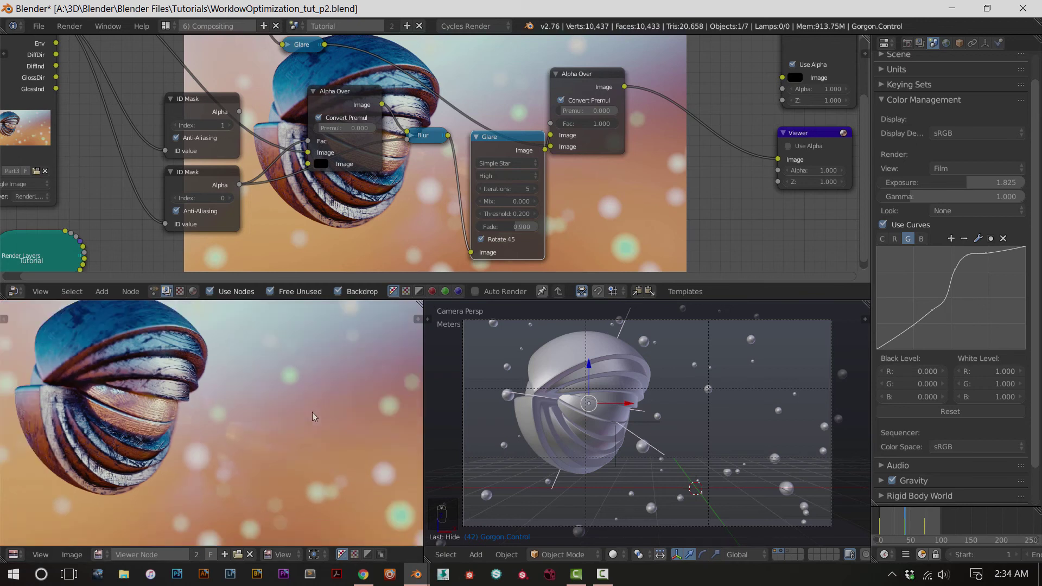
left_click_drag(511, 146, 494, 138)
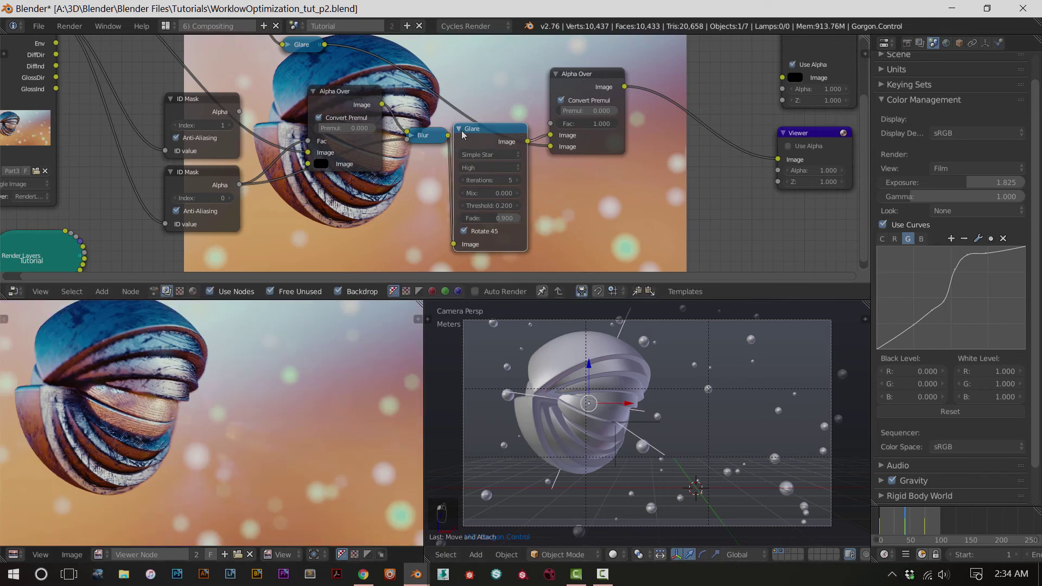
left_click(460, 129)
left_click(479, 132)
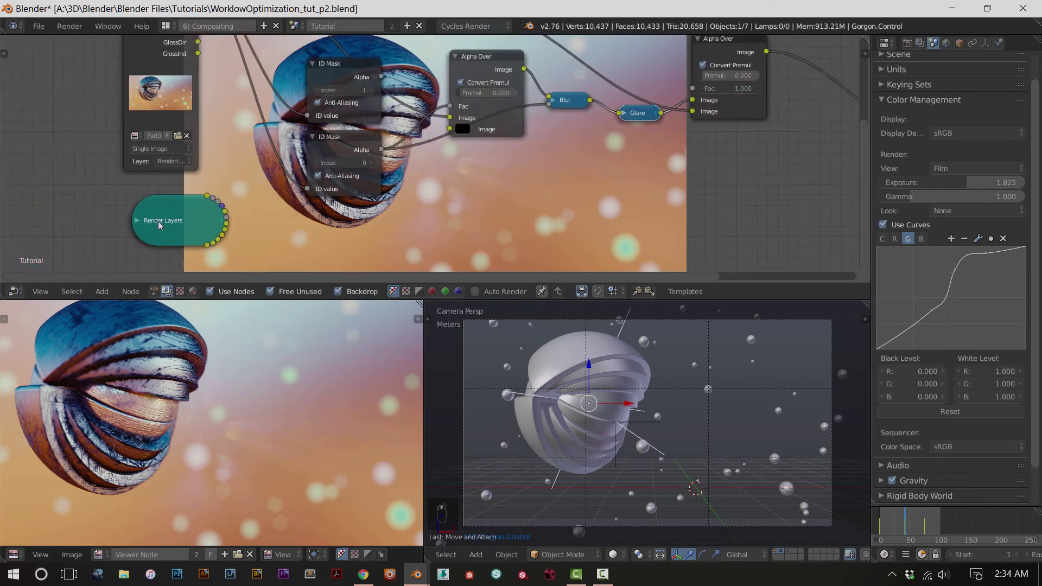
Move and expand the Render Layers node, then delete the unneeded node
left_click_drag(157, 220, 426, 212)
middle_click_drag(426, 211, 329, 208)
left_click(255, 241)
key("h")
left_click_drag(329, 208, 172, 201)
scroll(434, 191, "down", 3)
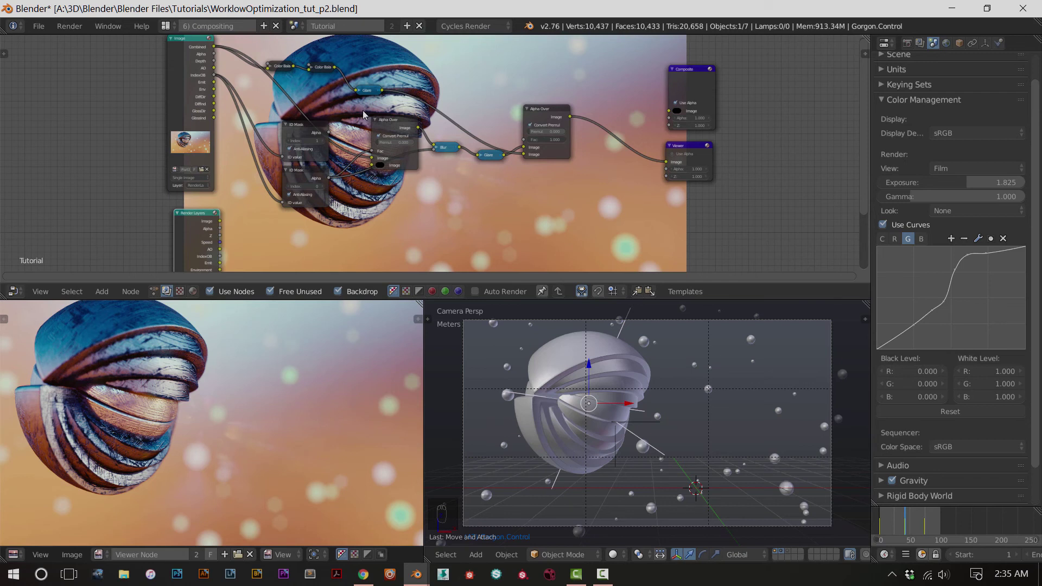
key("Delete")
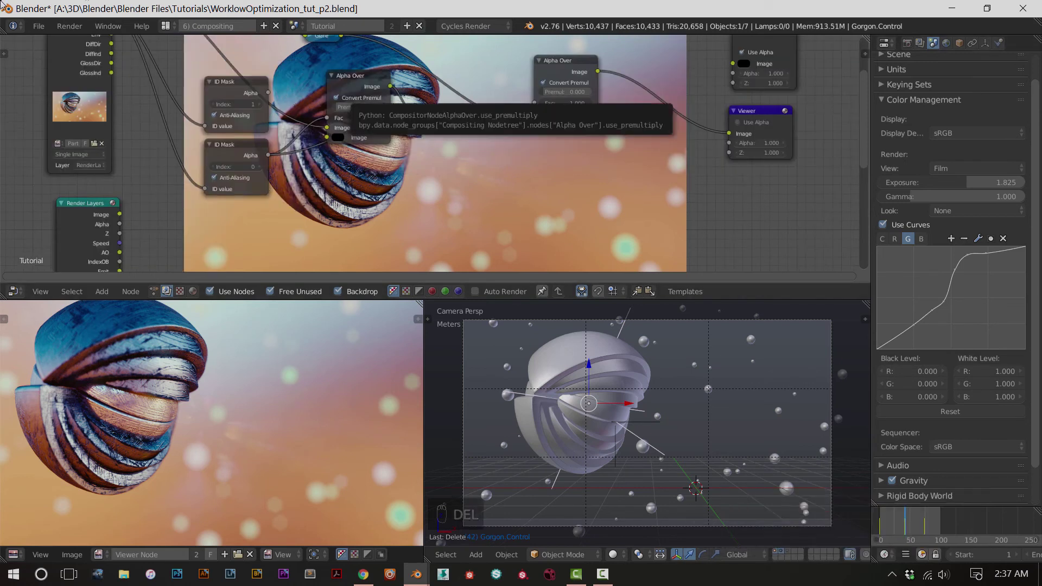
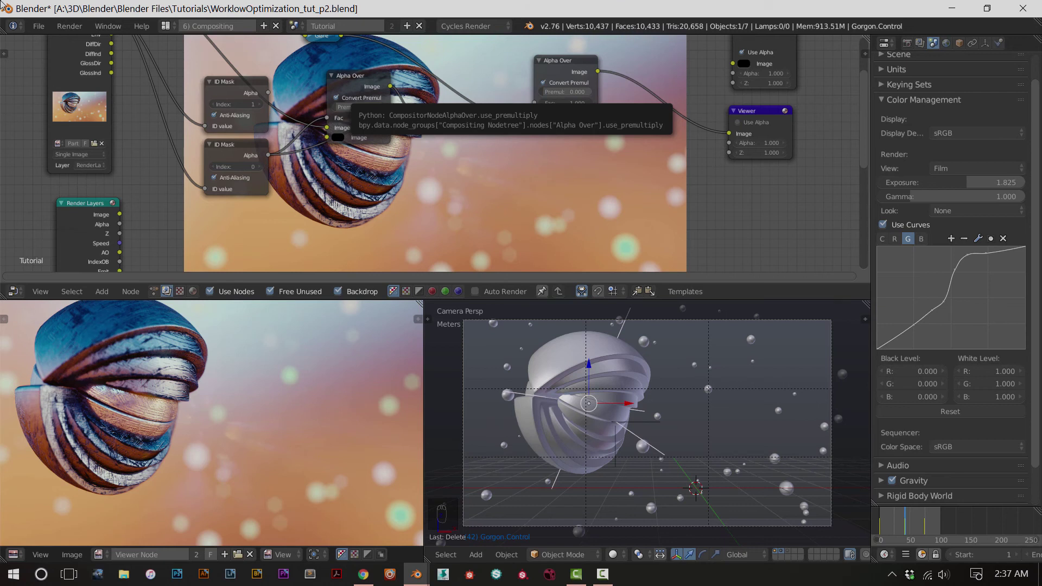
Reposition the Render Layers node further right in the node graph
key("shift+a")
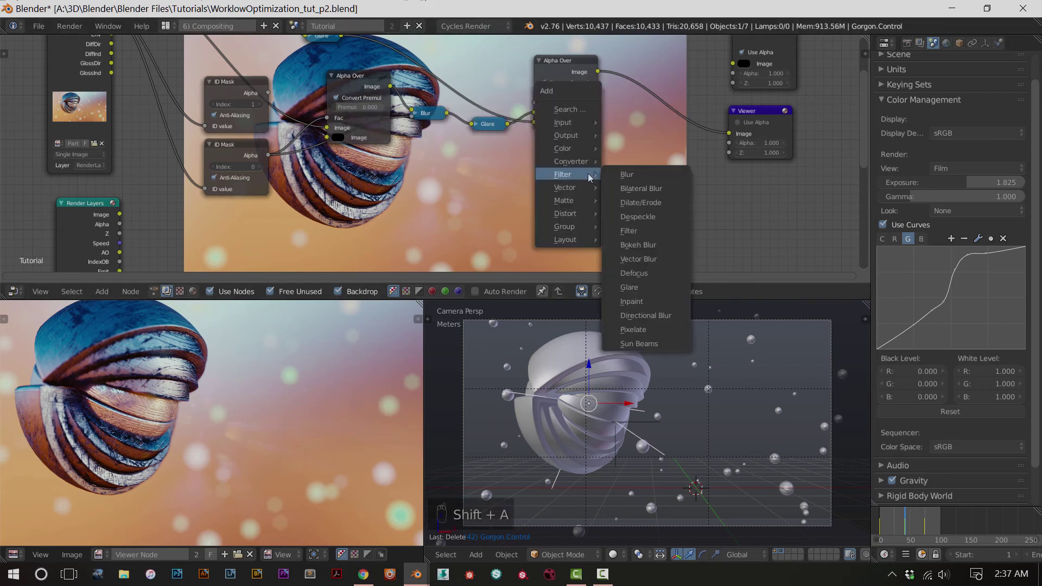
middle_click_drag(139, 228, 245, 186)
left_click_drag(197, 188, 271, 197)
left_click_drag(193, 180, 208, 181)
scroll(222, 201, "up", 1)
Add a Vector Blur node and insert it into the link feeding the Viewer
middle_click_drag(667, 159, 454, 171)
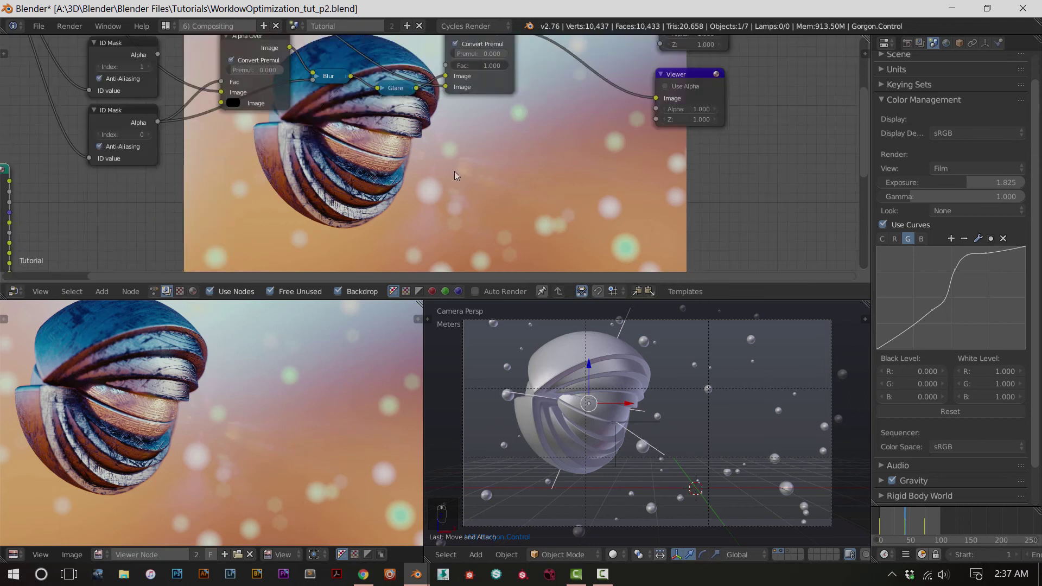
key("shift+a")
mouse_move(454, 171)
left_click(515, 255)
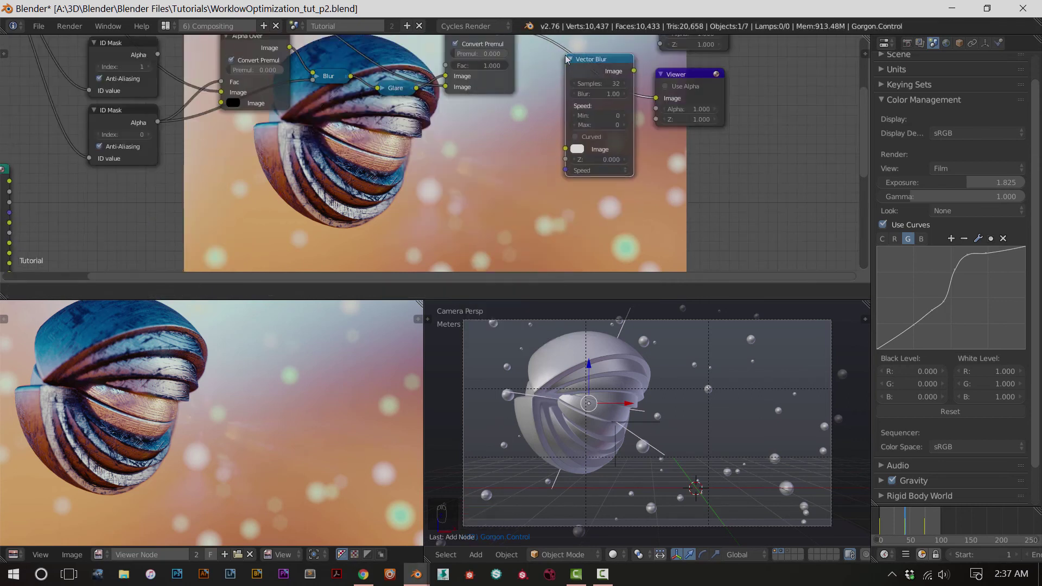
left_click(561, 58)
Widen Render Layers to show its passes and link Speed into Vector Blur's Speed input
scroll(389, 218, "left", 1, "ctrl")
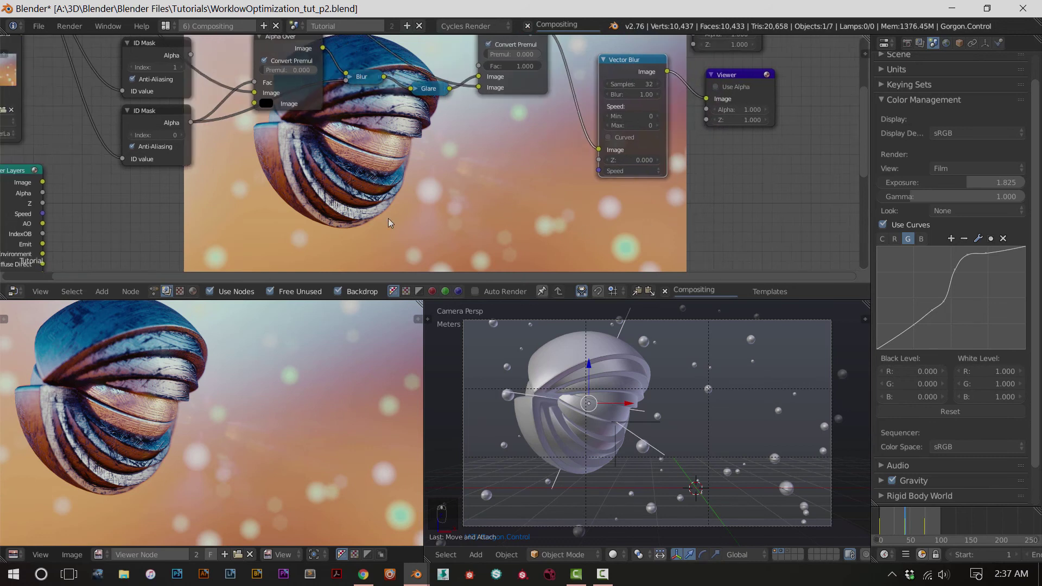
middle_click_drag(490, 204, 334, 174)
left_click_drag(136, 172, 691, 136)
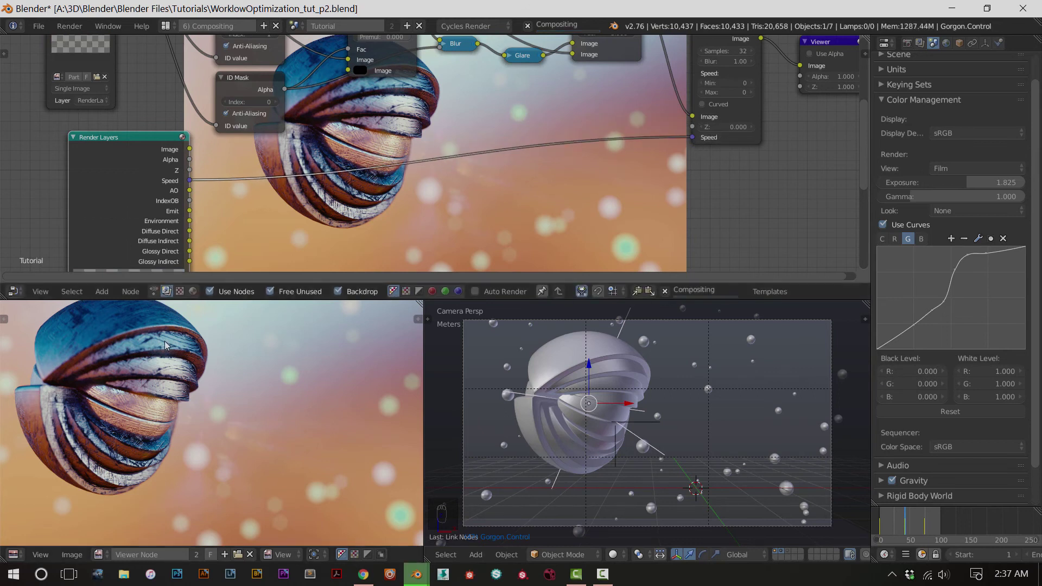
scroll(185, 358, "up", 2)
scroll(222, 378, "up", 1)
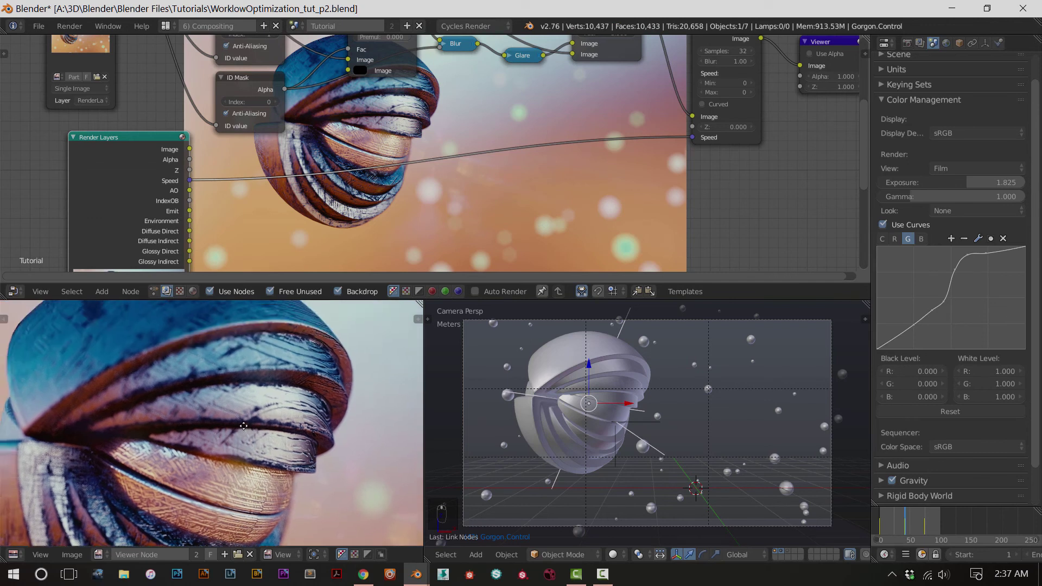
middle_click_drag(702, 205, 652, 236)
scroll(652, 236, "up", 3)
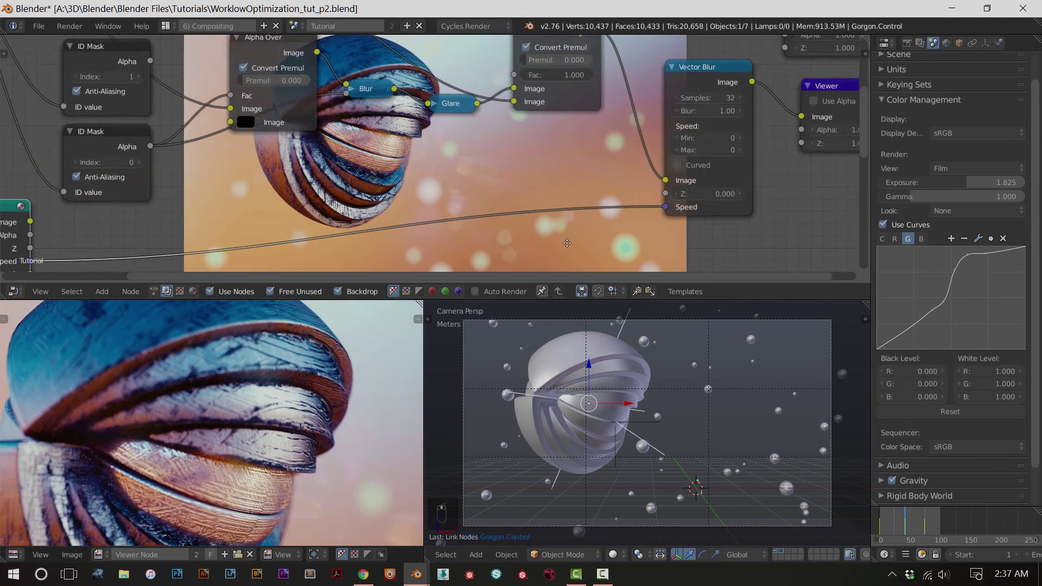
Try Vector Blur max speed values of 1, 4 and 100
middle_click_drag(725, 202, 562, 223)
left_click(577, 172)
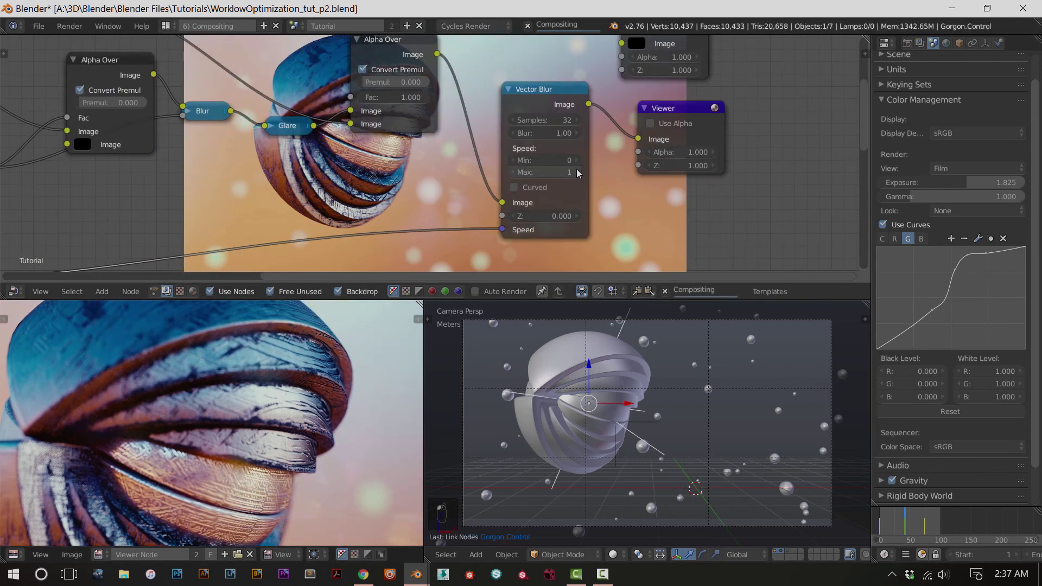
left_click(575, 172)
left_click(575, 172)
left_click(575, 172)
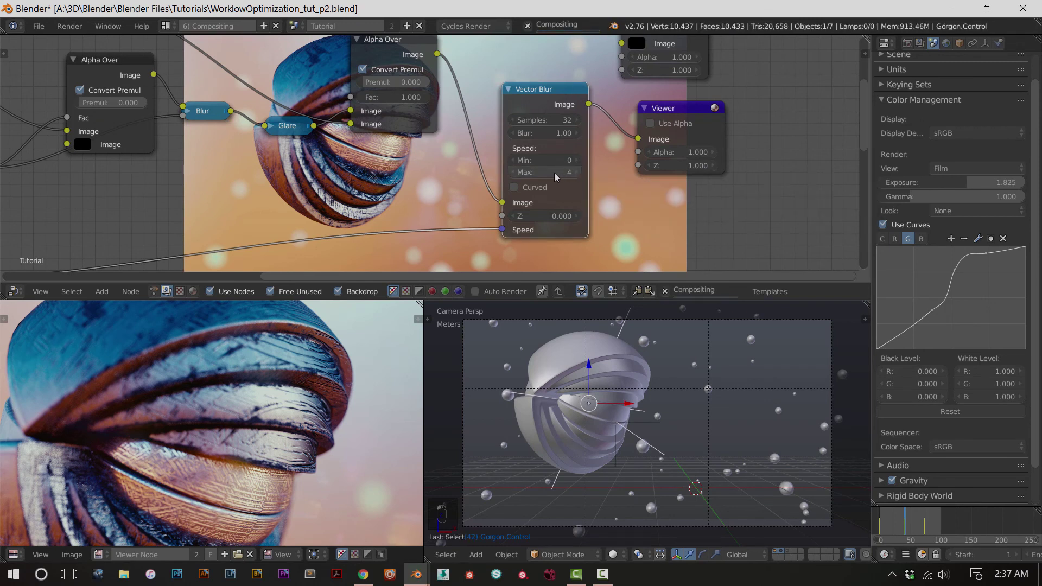
left_click(552, 172)
type("100")
key("Return")
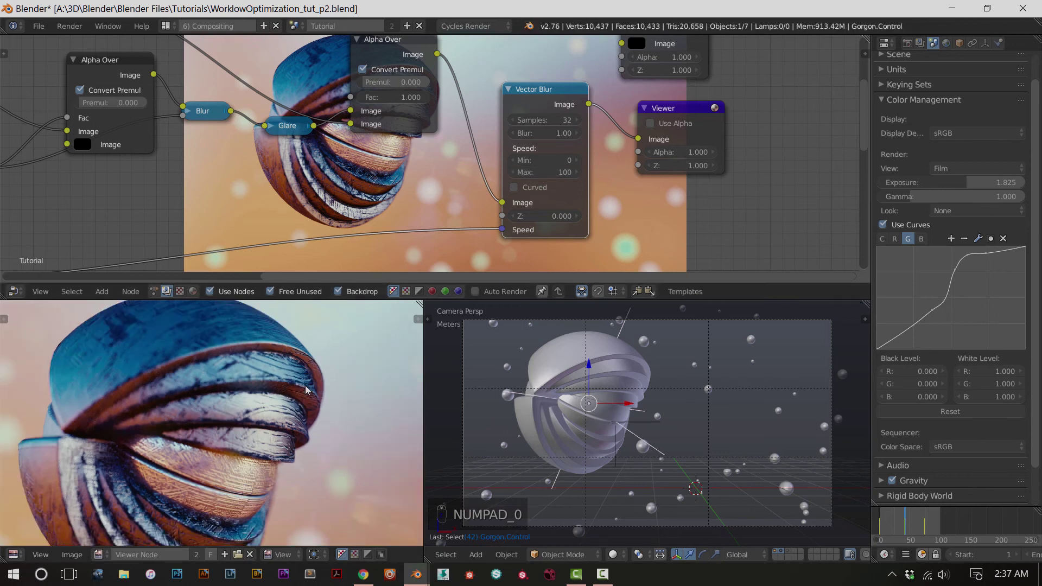
Turn on Curved and set the Vector Blur max speed to 0
left_click(516, 189)
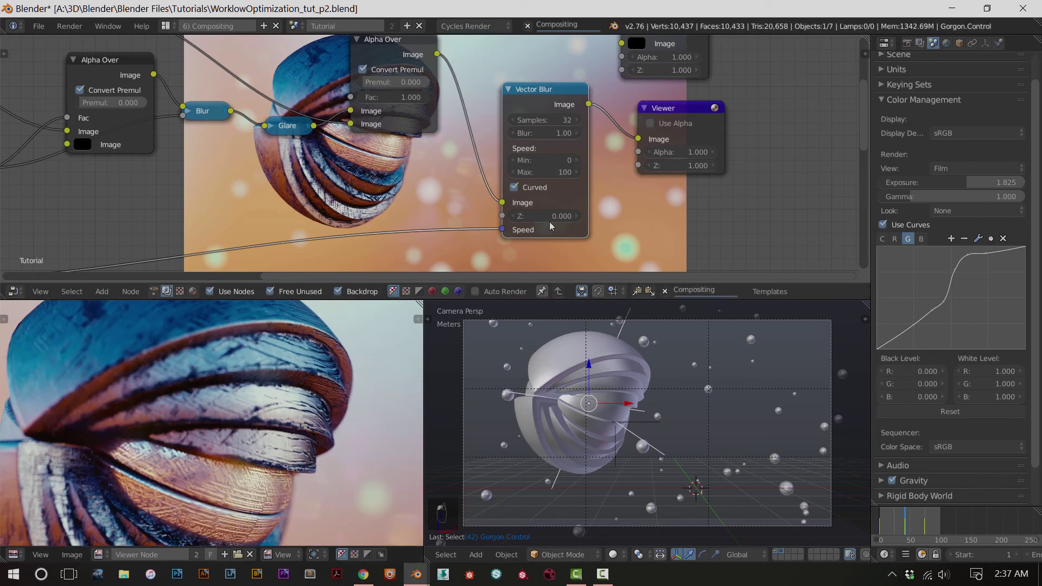
left_click_drag(554, 135, 554, 135)
left_click(555, 172)
type("0")
key("Return")
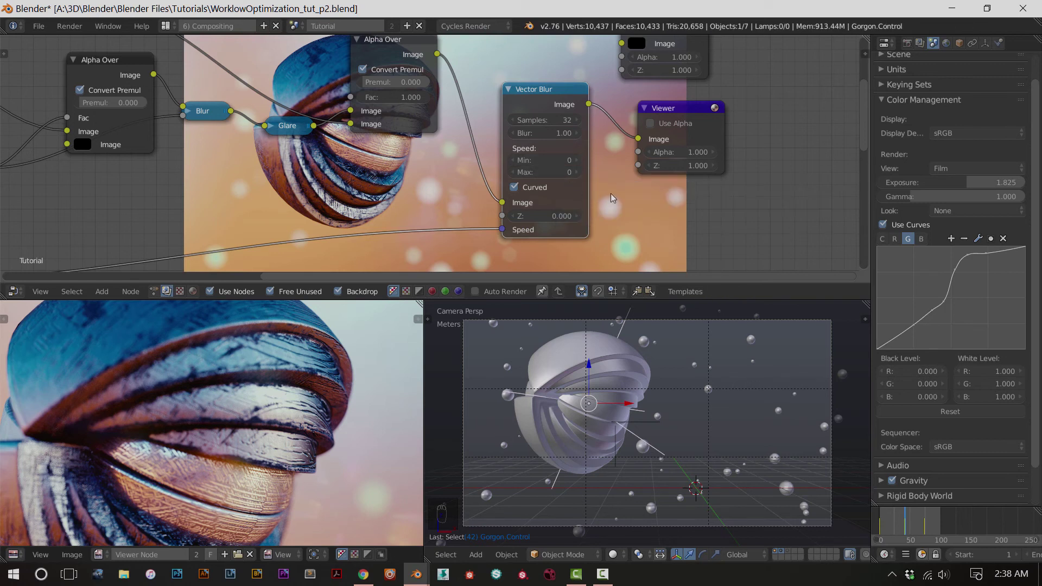
Connect the Render Layers Z pass to the Vector Blur Z input
middle_click_drag(577, 216, 607, 215)
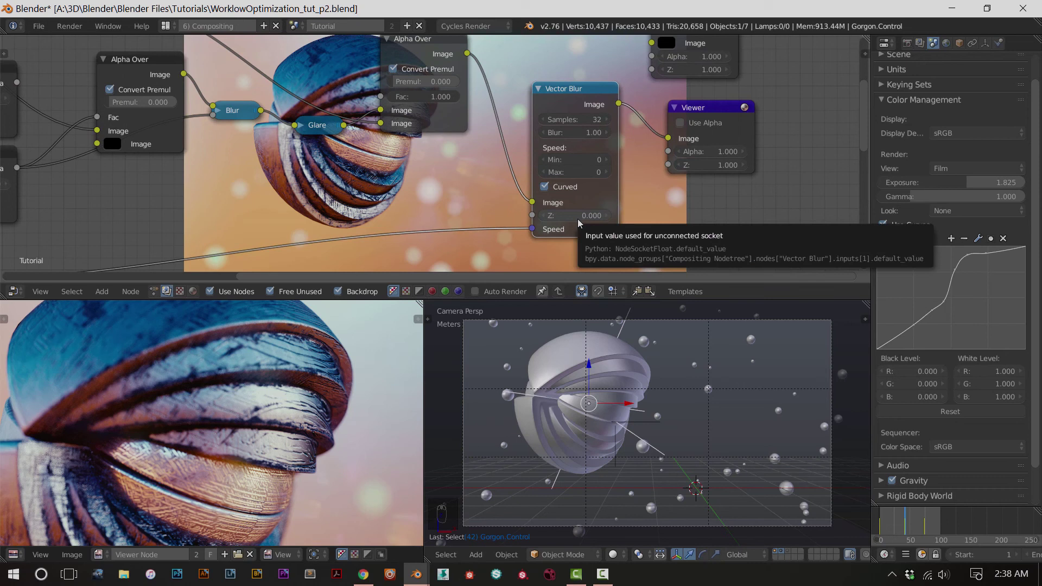
scroll(478, 195, "down", 4)
middle_click_drag(267, 177, 461, 186)
scroll(429, 208, "down", 3)
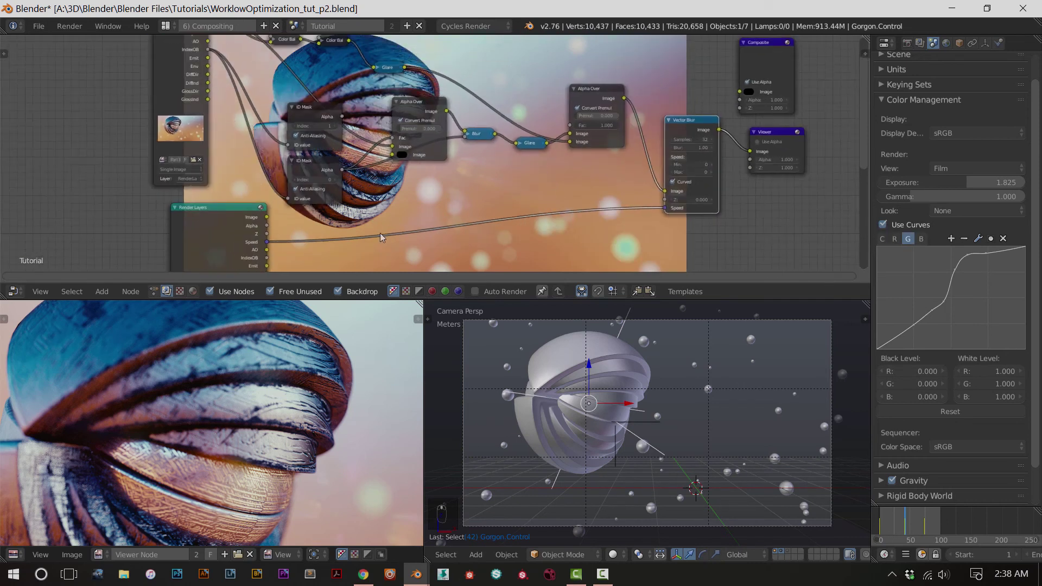
middle_click_drag(381, 234, 309, 270)
middle_click_drag(188, 232, 182, 197)
left_click_drag(189, 235, 587, 202)
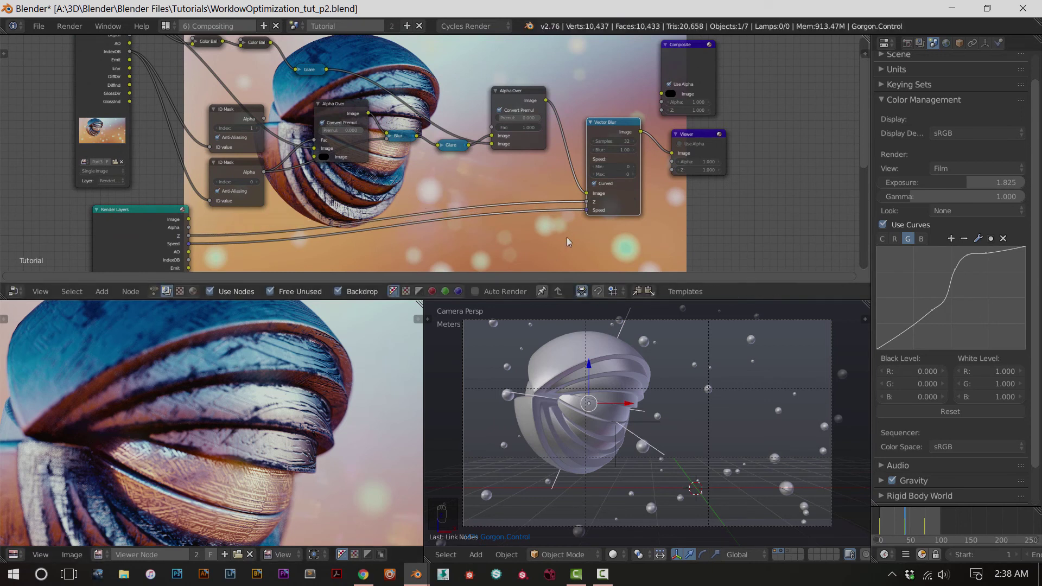
Save the blend file
key("ctrl+s")
scroll(514, 241, "up", 5)
middle_click_drag(570, 234, 405, 200)
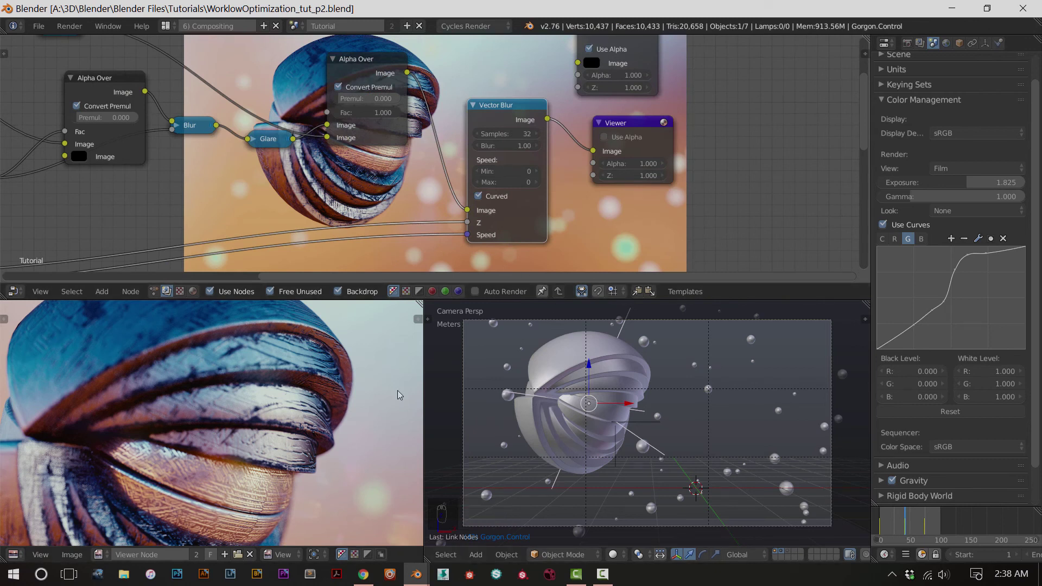
Try Vector Blur blur factors of 5 and 10, leaving it at 20
scroll(495, 202, "up", 2)
middle_click_drag(507, 168, 548, 165)
left_click(500, 147)
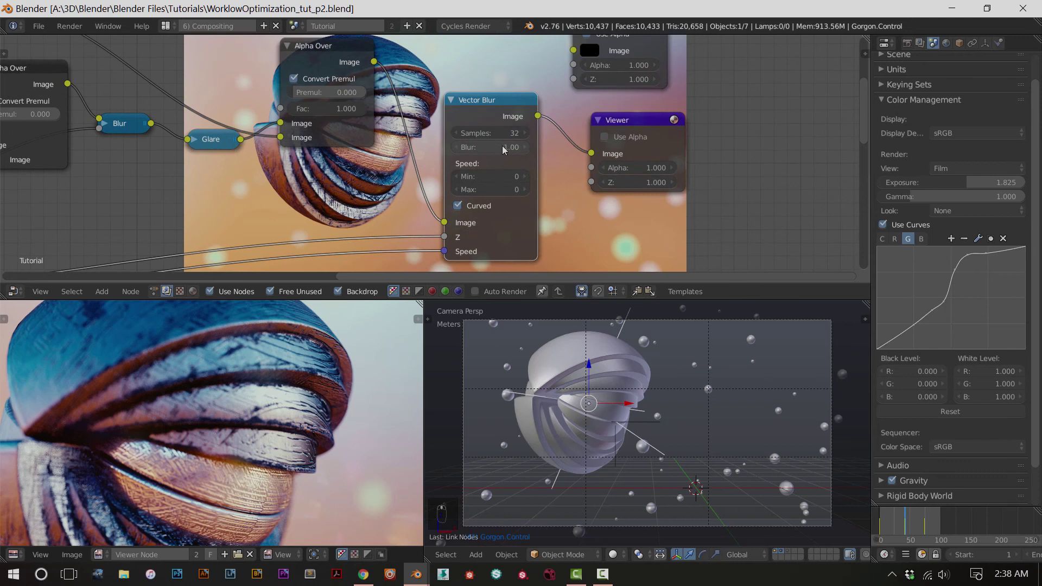
type("5")
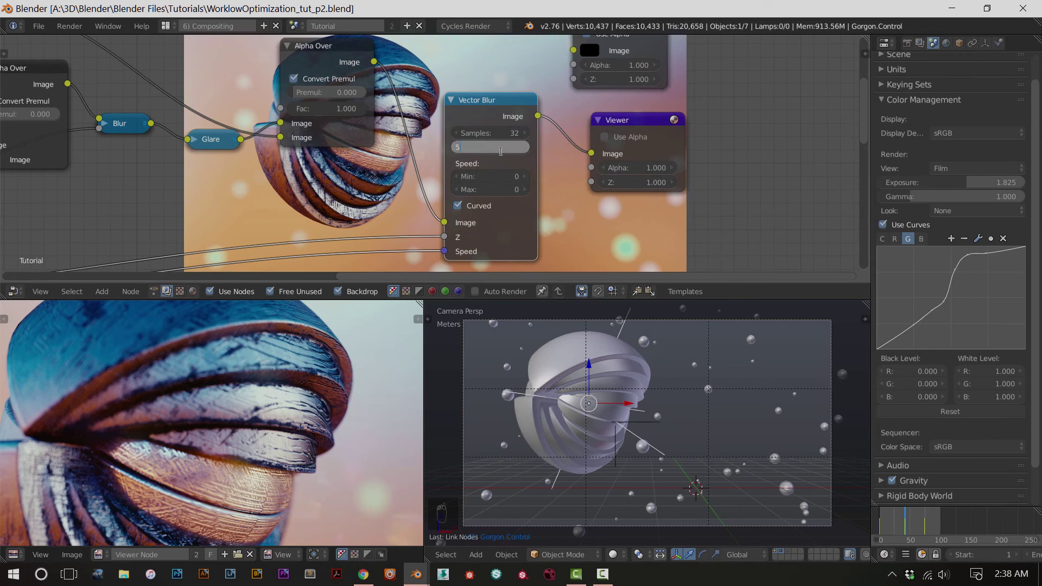
key("Return")
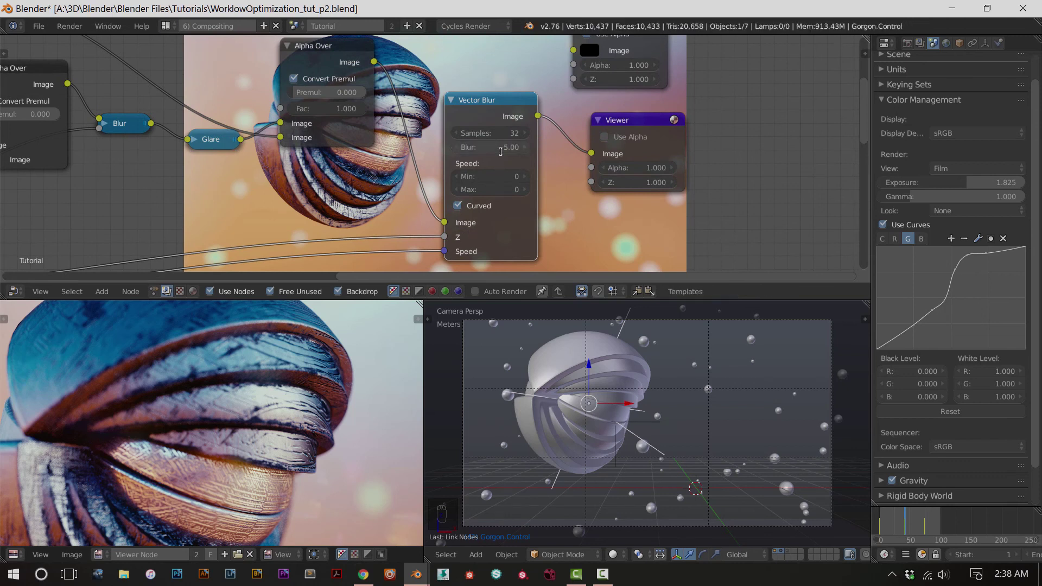
left_click(500, 147)
type("10")
key("Return")
left_click(499, 147)
key("Escape")
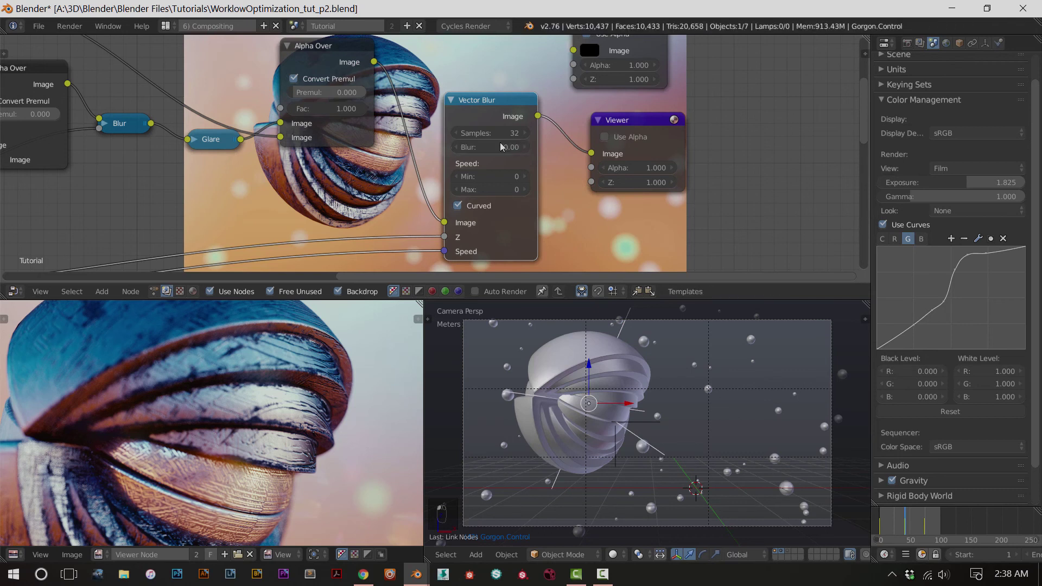
Set Vector Blur samples to 123, tick Use Alpha on the Viewer, and turn Curved off
left_click_drag(493, 132, 646, 133)
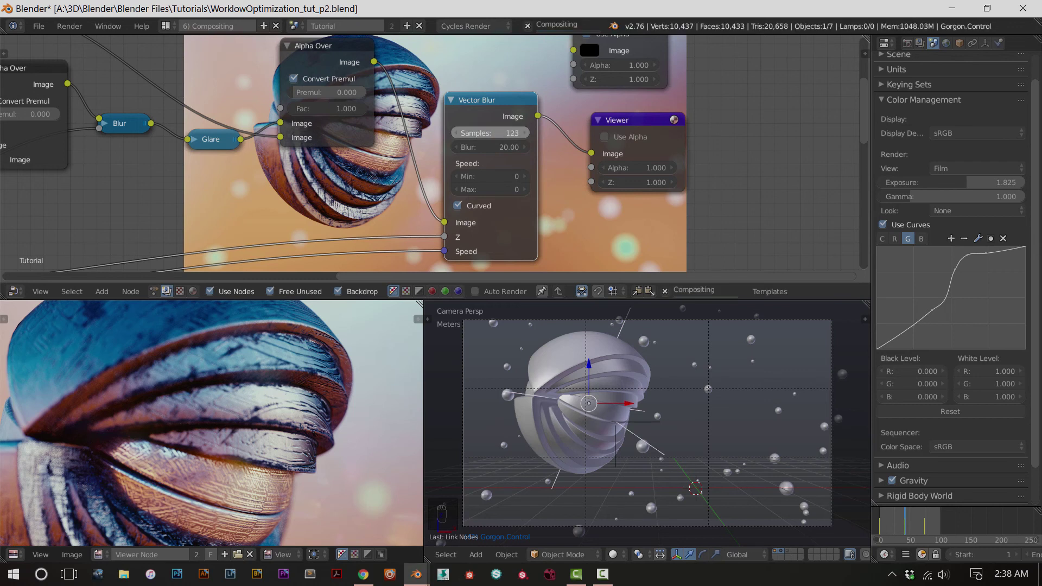
left_click(492, 133)
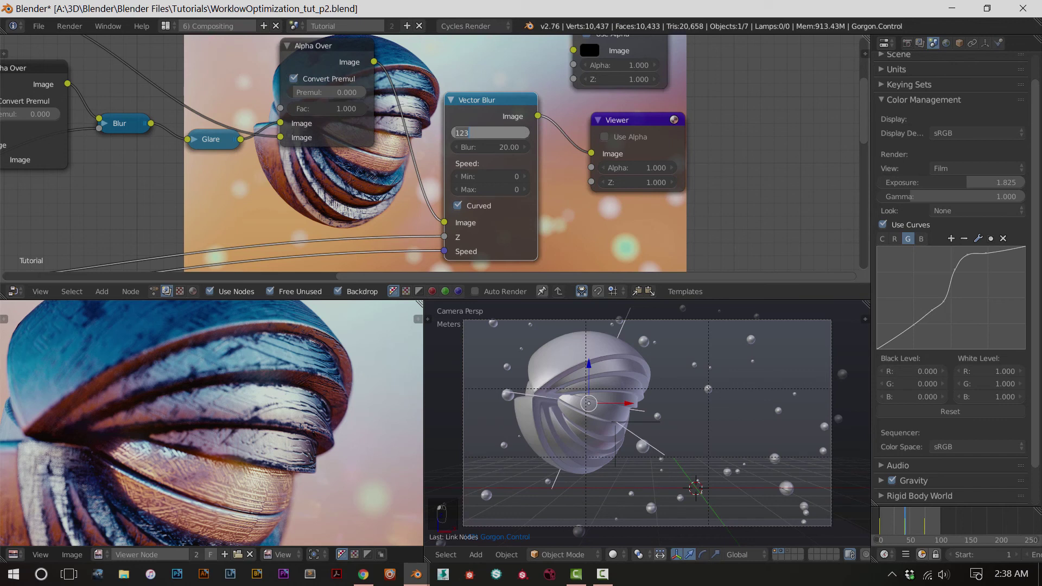
left_click(605, 137)
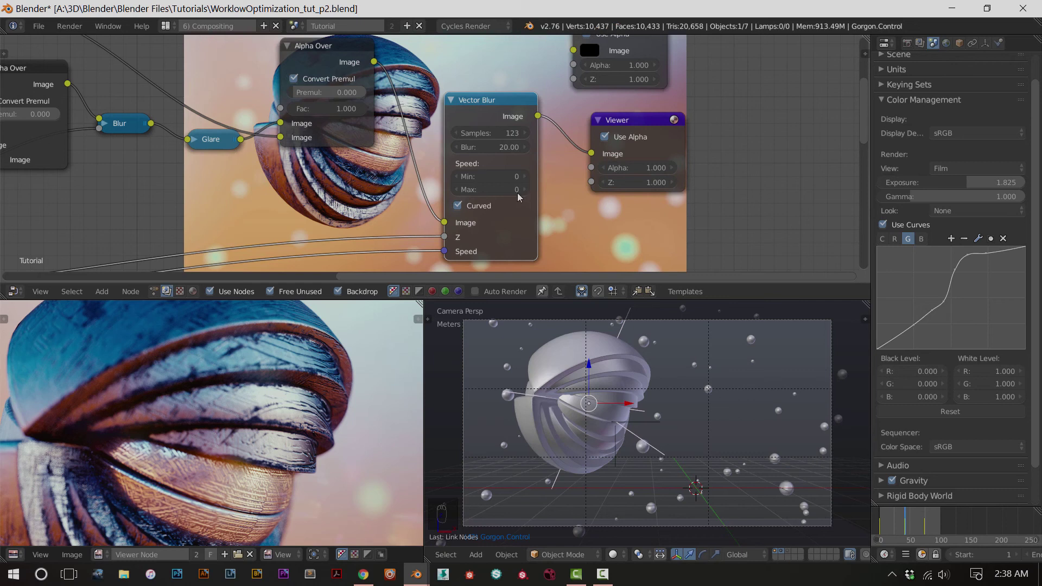
double_click(490, 133)
key("Tab")
type("0")
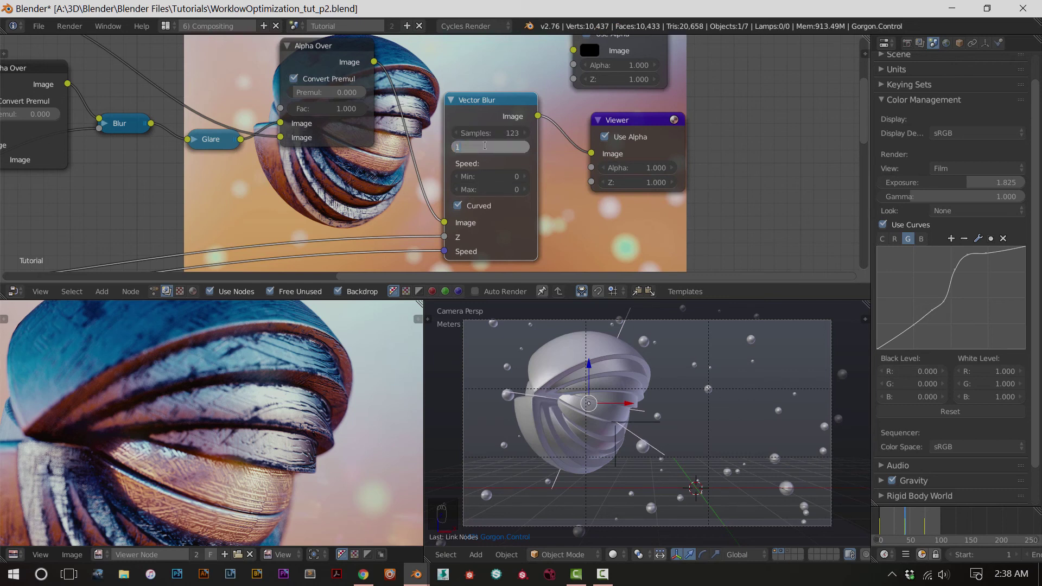
key("Return")
left_click(459, 207)
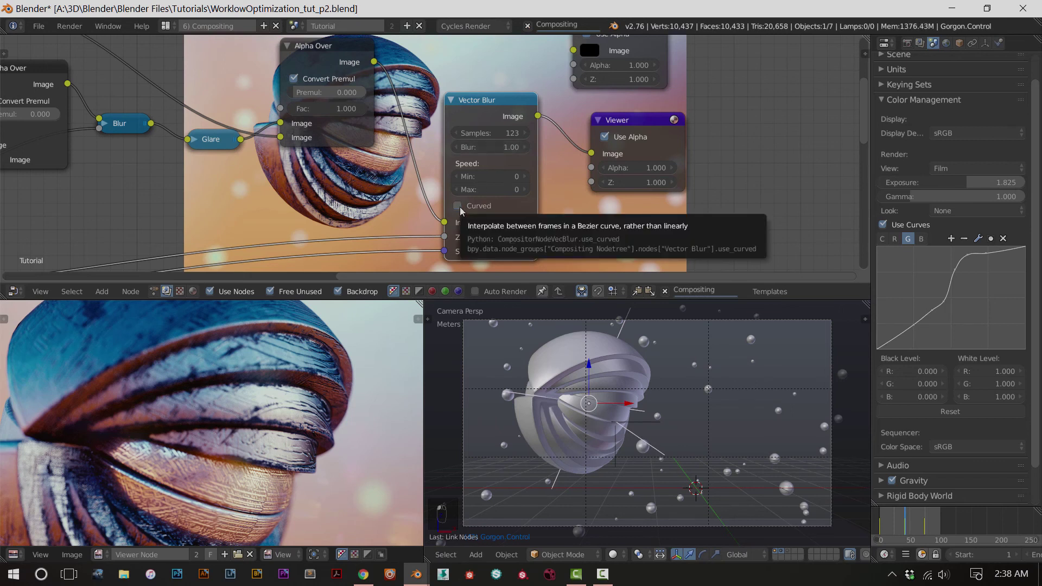
Try blur factors of 20 and 1, then settle on a blur factor of 20
left_click(504, 148)
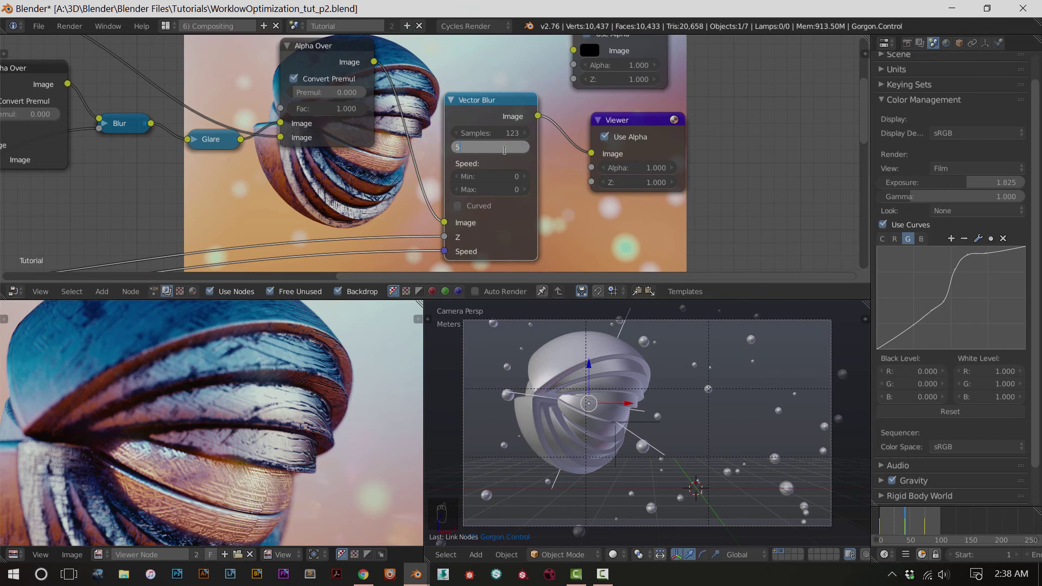
type("20")
key("Return")
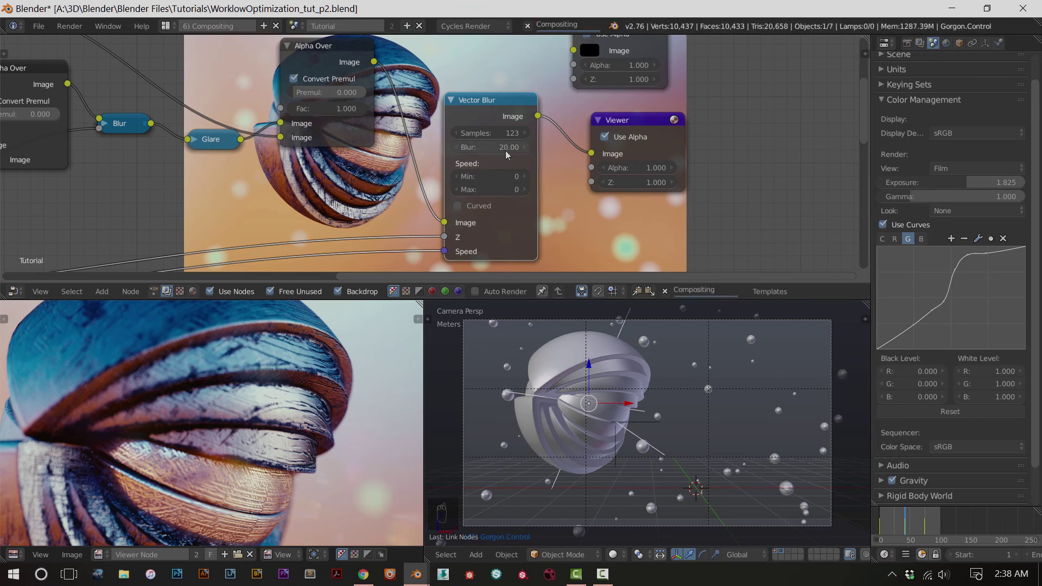
left_click(505, 152)
type("1")
key("Return")
left_click_drag(488, 196, 548, 190)
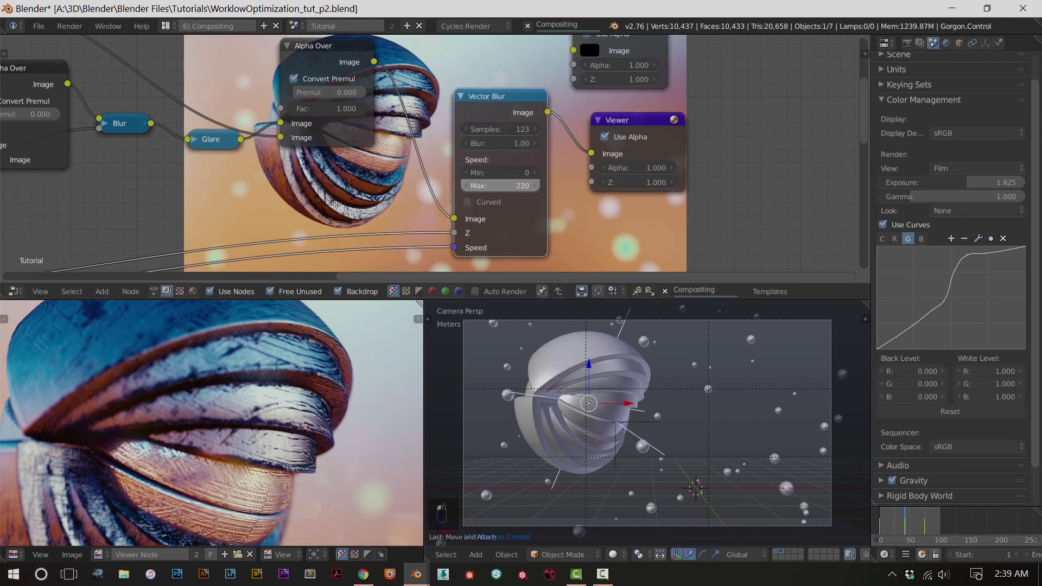
left_click(510, 142)
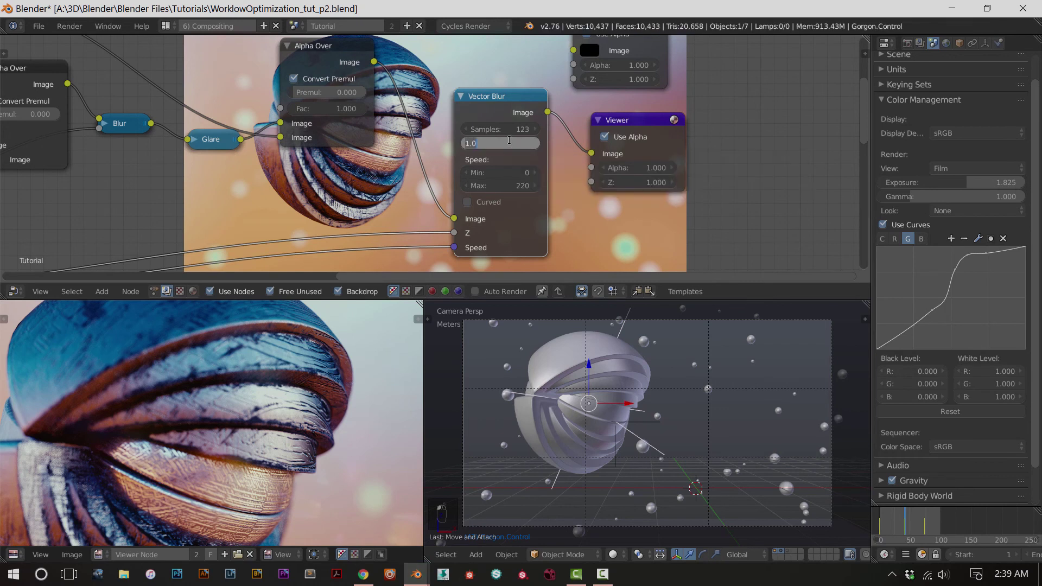
type("20")
key("Return")
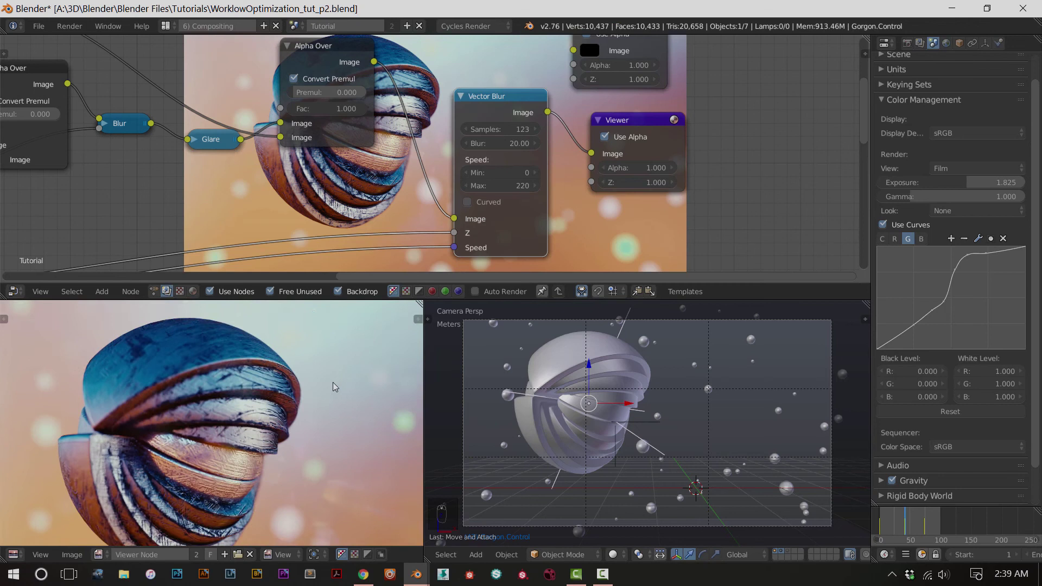
Move Render Layers slightly left and send its raw image to the Viewer
scroll(158, 168, "down", 3)
middle_click_drag(181, 198, 366, 192)
middle_click_drag(232, 212, 452, 187)
left_click_drag(251, 223, 232, 219)
middle_click_drag(302, 221, 391, 302)
scroll(347, 138, "down", 3)
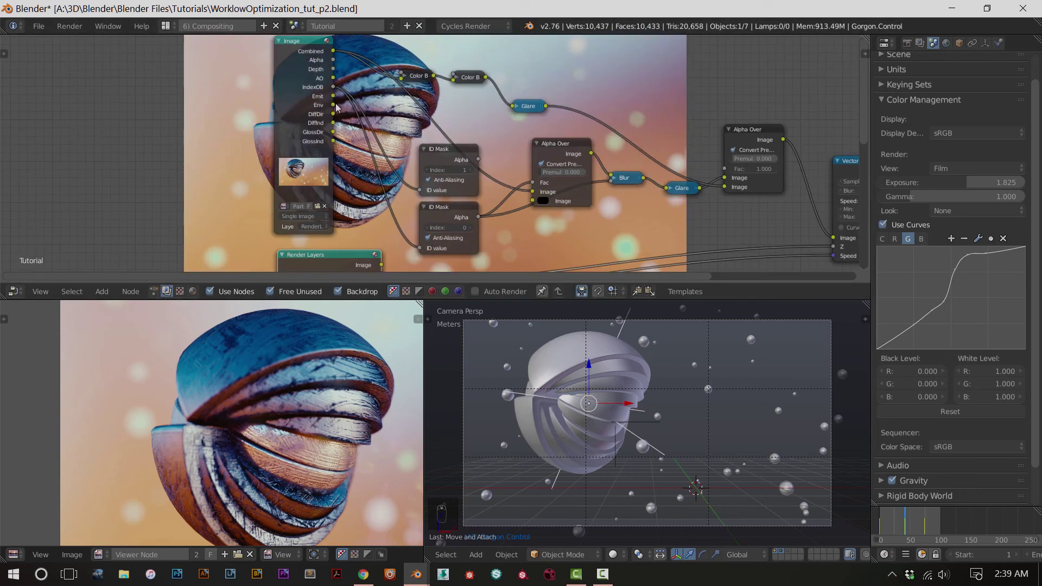
middle_click_drag(361, 175, 306, 240)
middle_click_drag(351, 128, 368, 294)
scroll(362, 95, "down", 2)
middle_click_drag(362, 94, 363, 115)
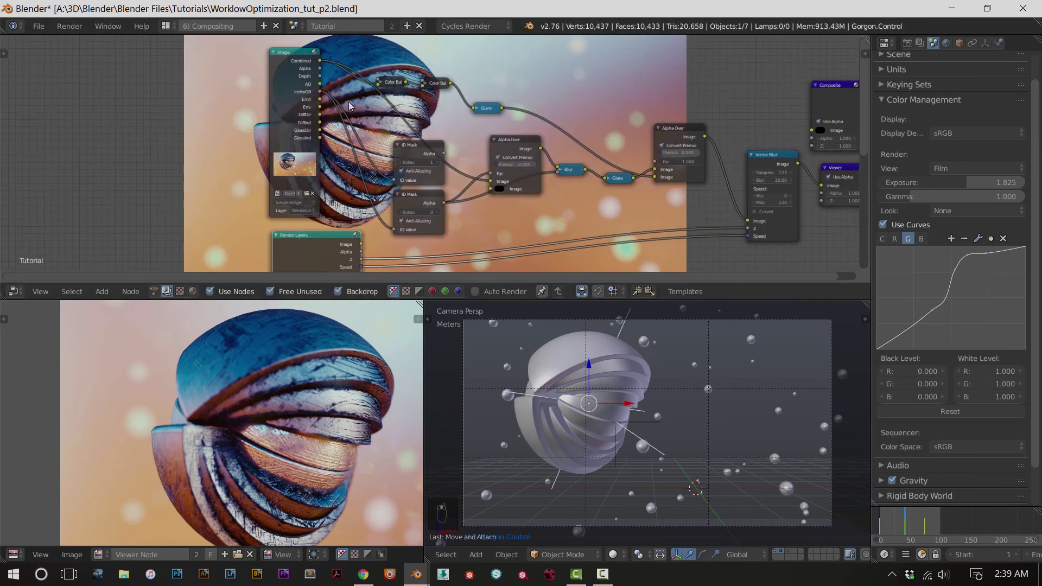
mouse_move(362, 245)
left_mouse_down()
mouse_move(266, 85)
mouse_move(322, 100)
mouse_move(362, 243)
left_mouse_up()
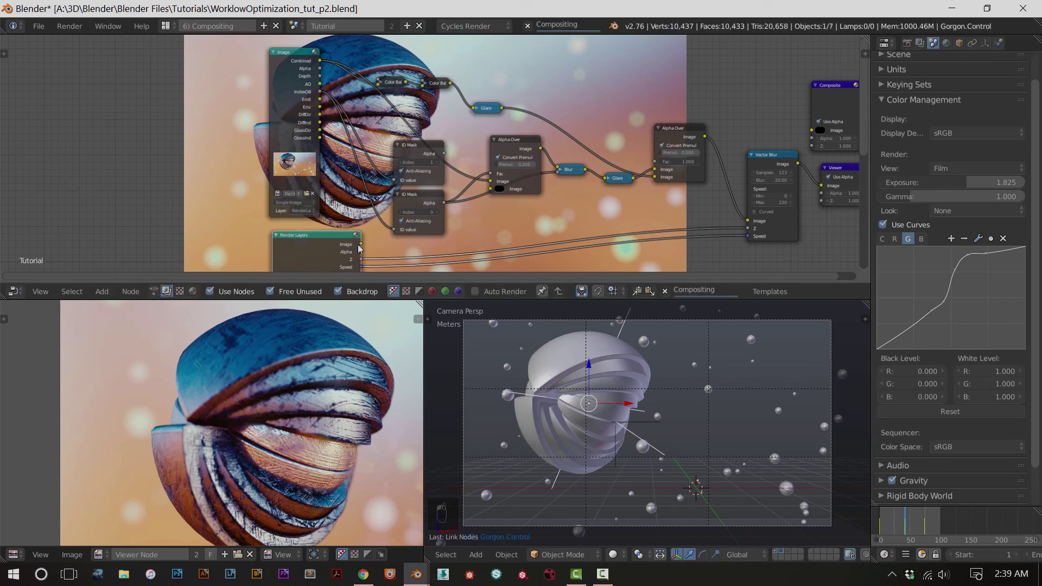
left_click(335, 253, "ctrl+shift")
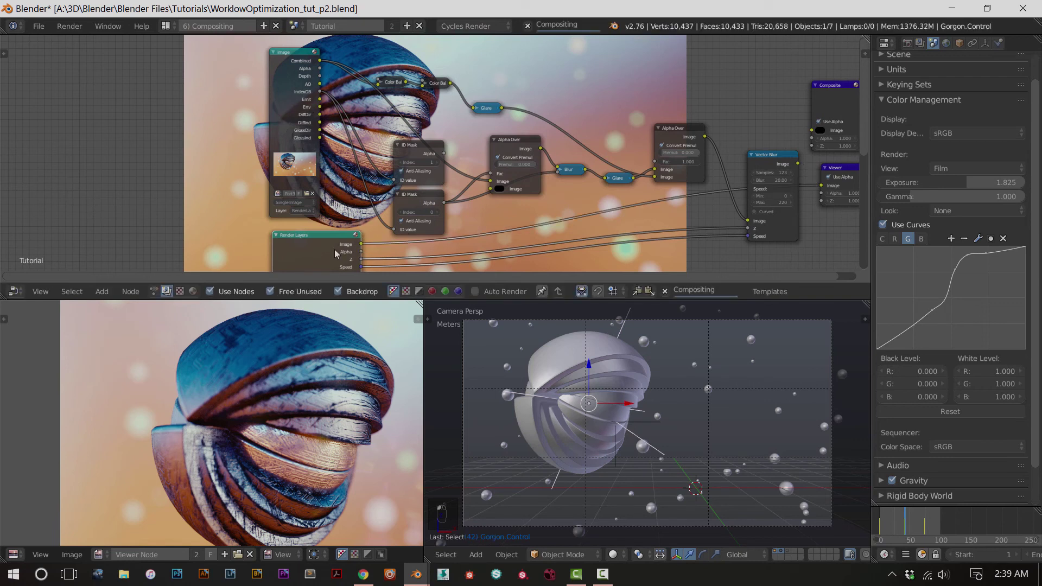
Feed the Render Layers image into the Color Balance node
scroll(311, 401, "up", 4)
scroll(313, 402, "down", 4)
scroll(338, 267, "up", 1)
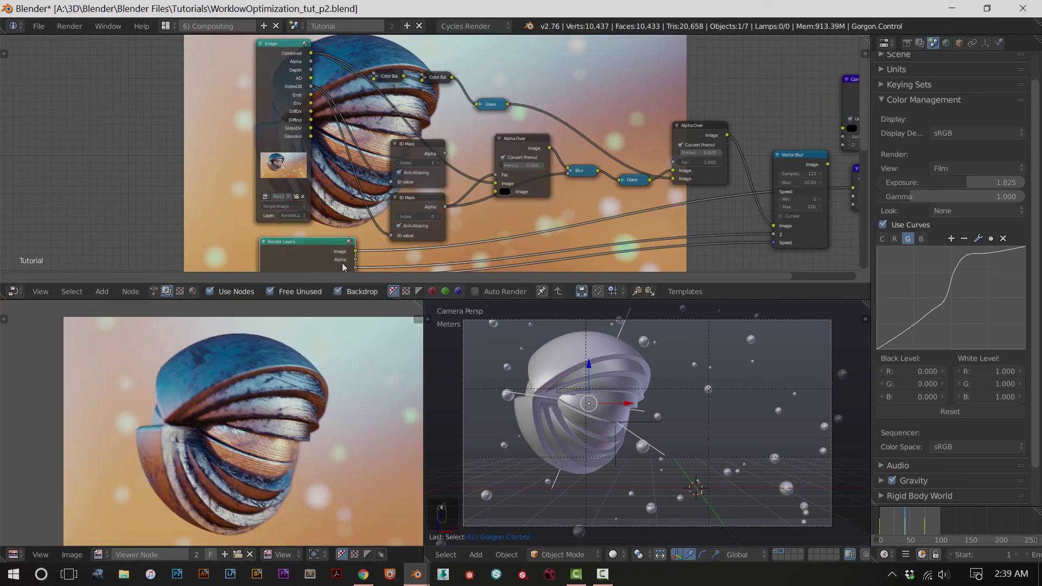
left_click_drag(356, 255, 374, 80)
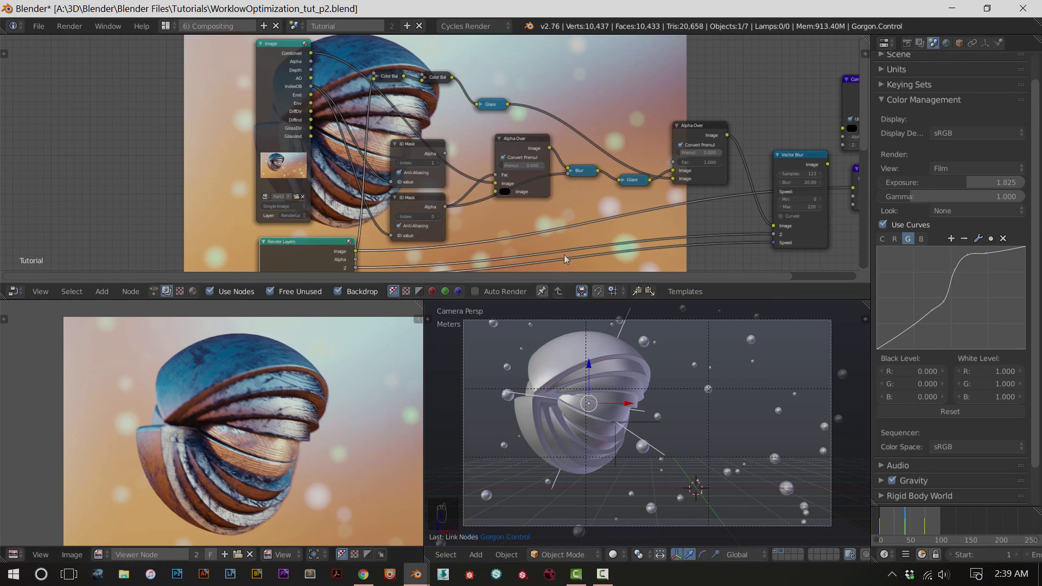
Delete the Vector Blur node and preview the Alpha Over result in the Viewer
middle_click_drag(662, 253, 466, 243)
left_click(592, 154)
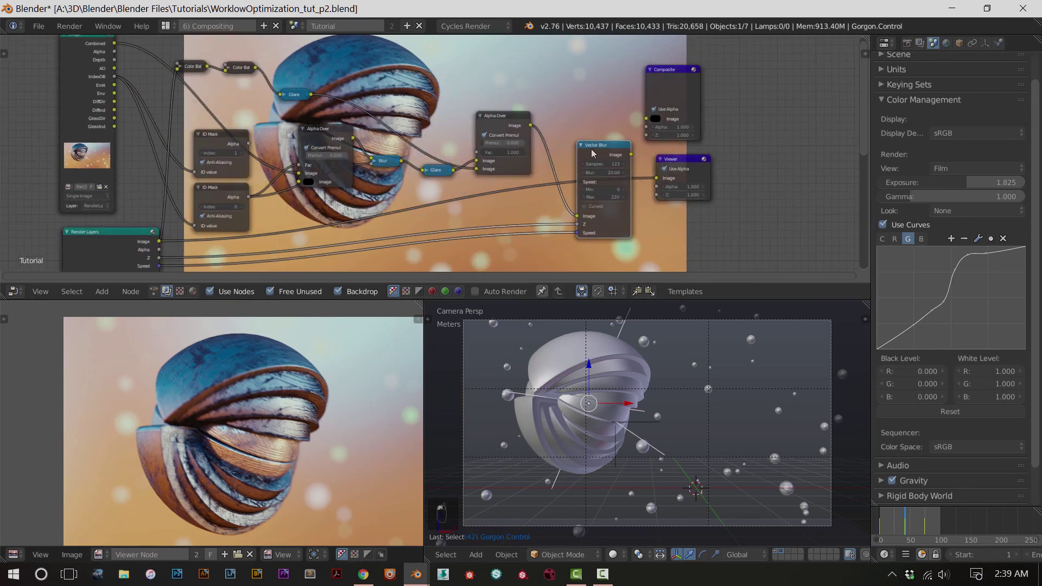
key("Delete")
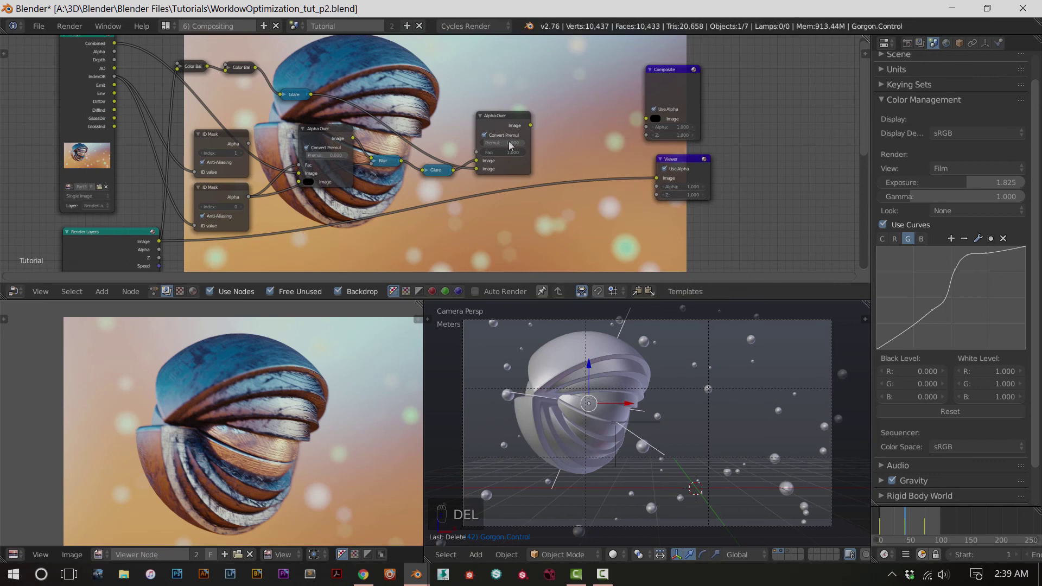
left_click(506, 130, "ctrl+shift")
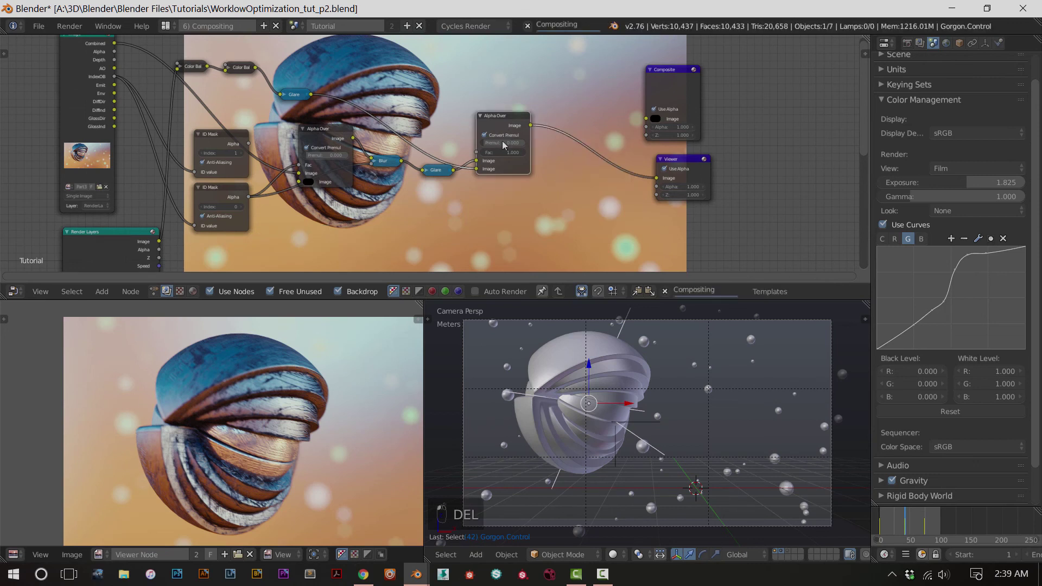
scroll(296, 400, "up", 5)
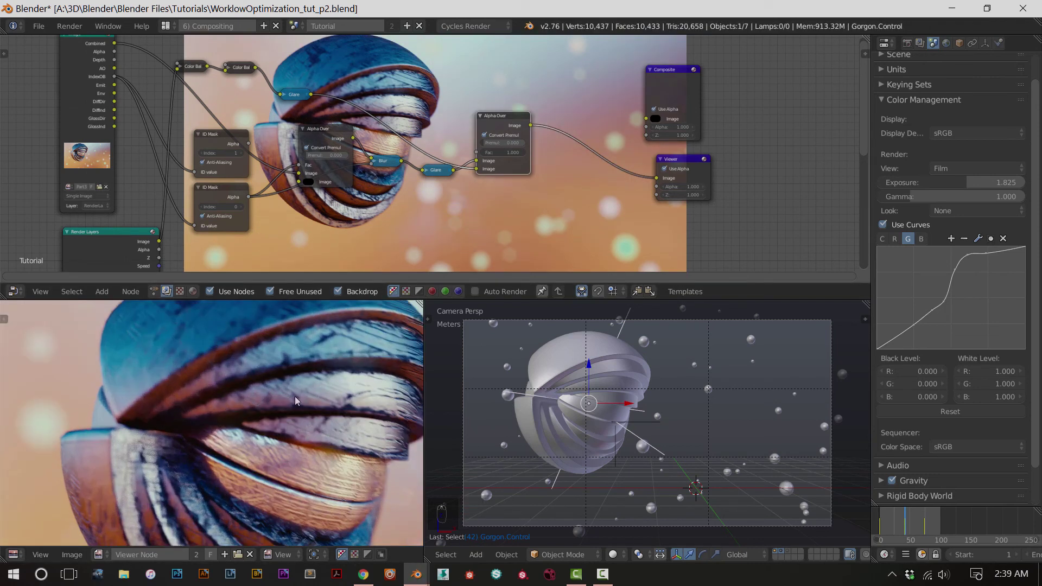
scroll(212, 453, "up", 3)
scroll(219, 428, "down", 6)
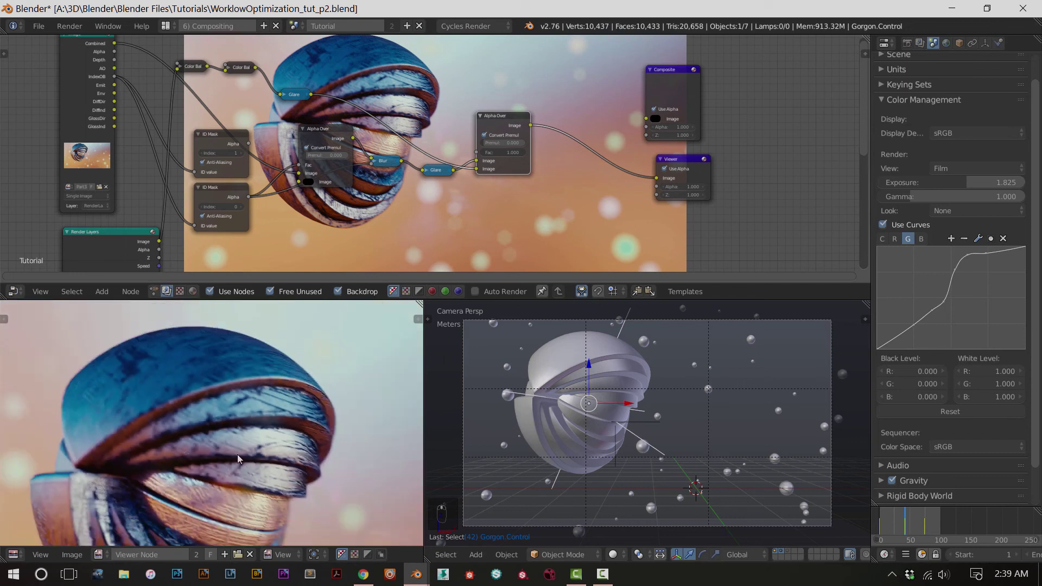
Save the file and move the Composite and Viewer nodes further right
key("ctrl+s")
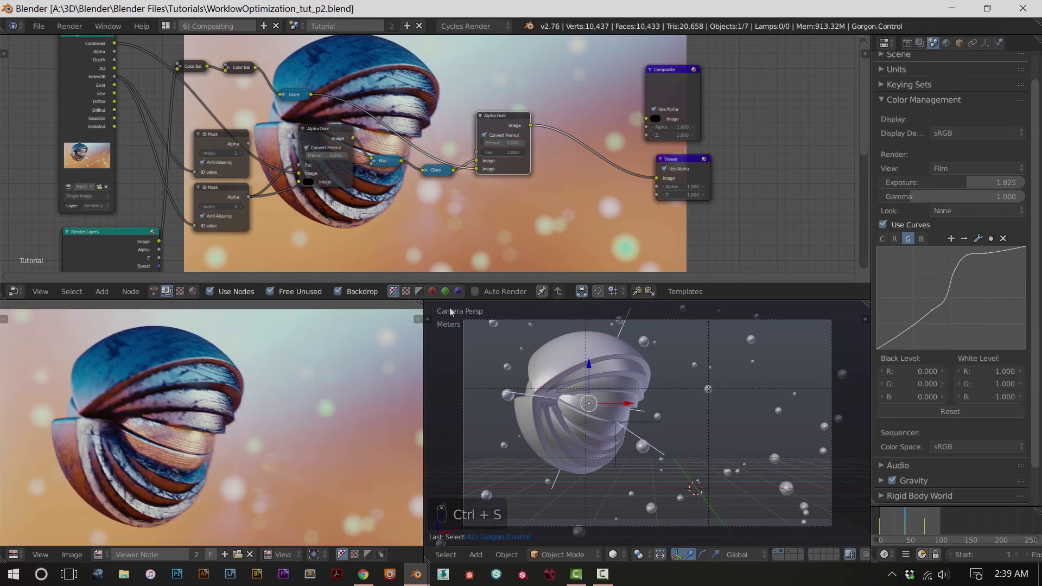
scroll(578, 198, "up", 2)
scroll(576, 153, "down", 2, "ctrl")
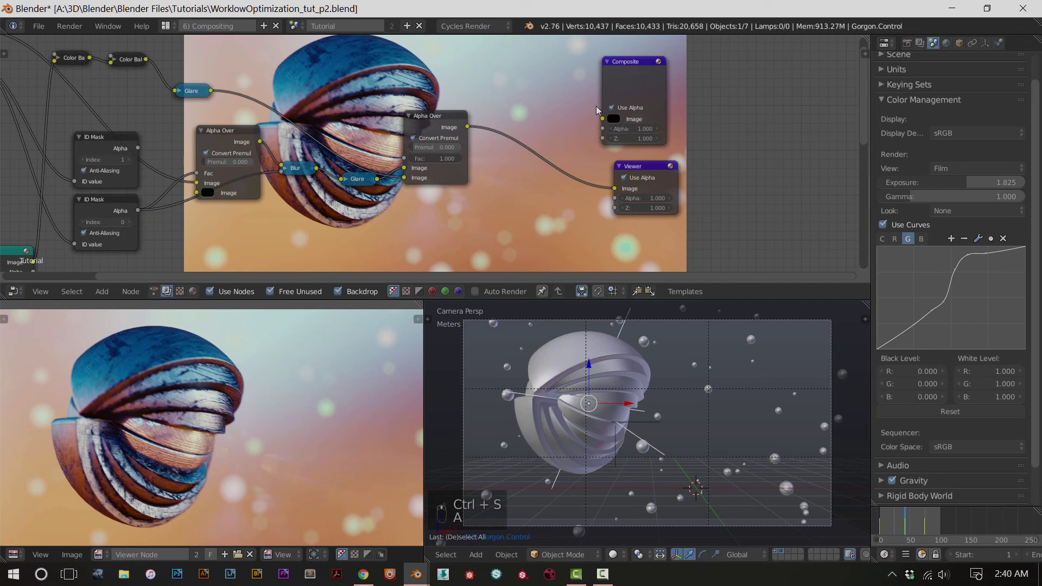
key("a")
key("b")
left_click_drag(583, 53, 725, 259)
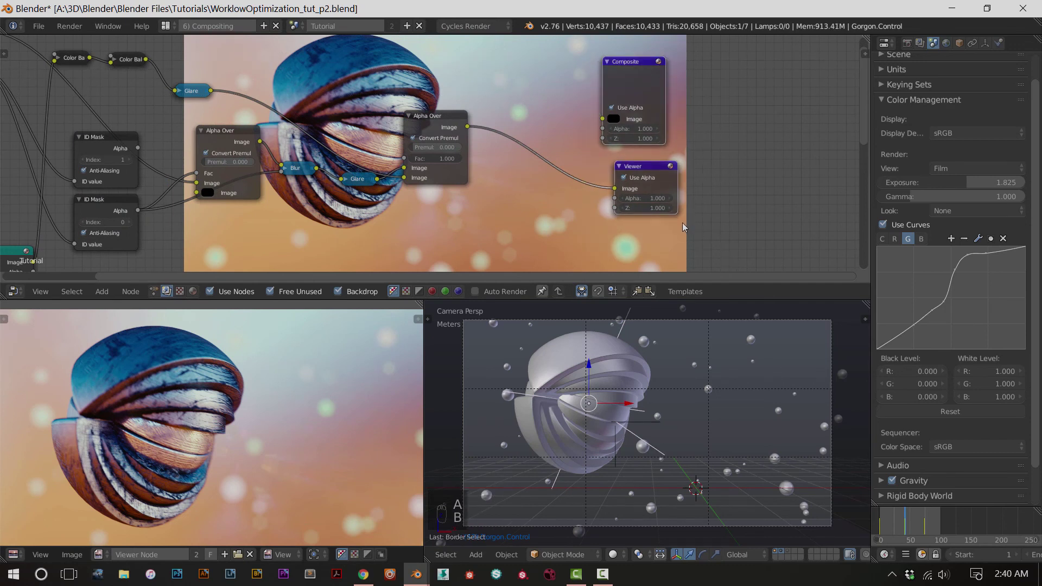
key("g")
left_click(822, 174)
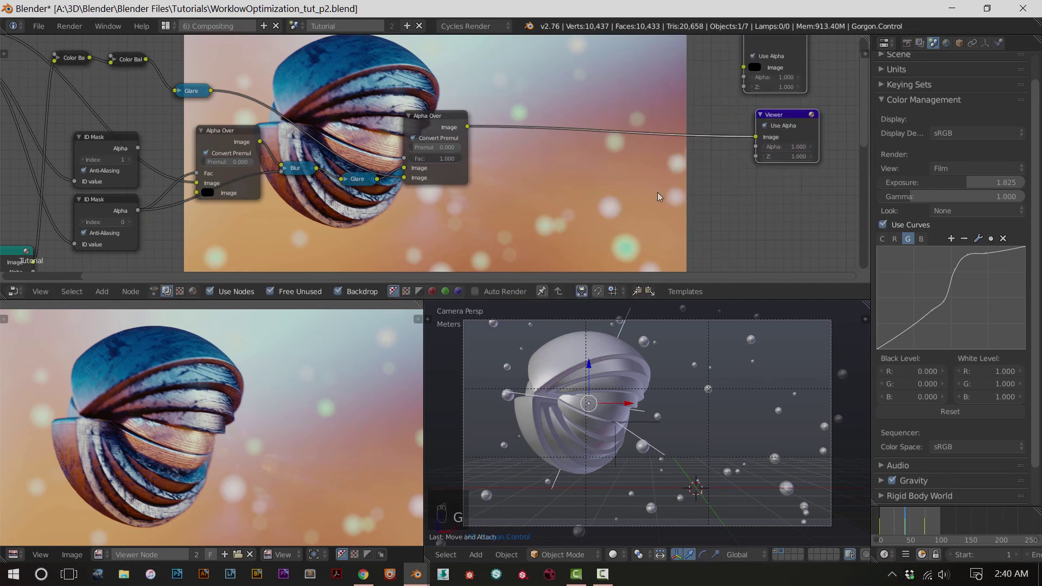
Add a Lens Distortion node and frame the view on it
key("a")
key("shift+a")
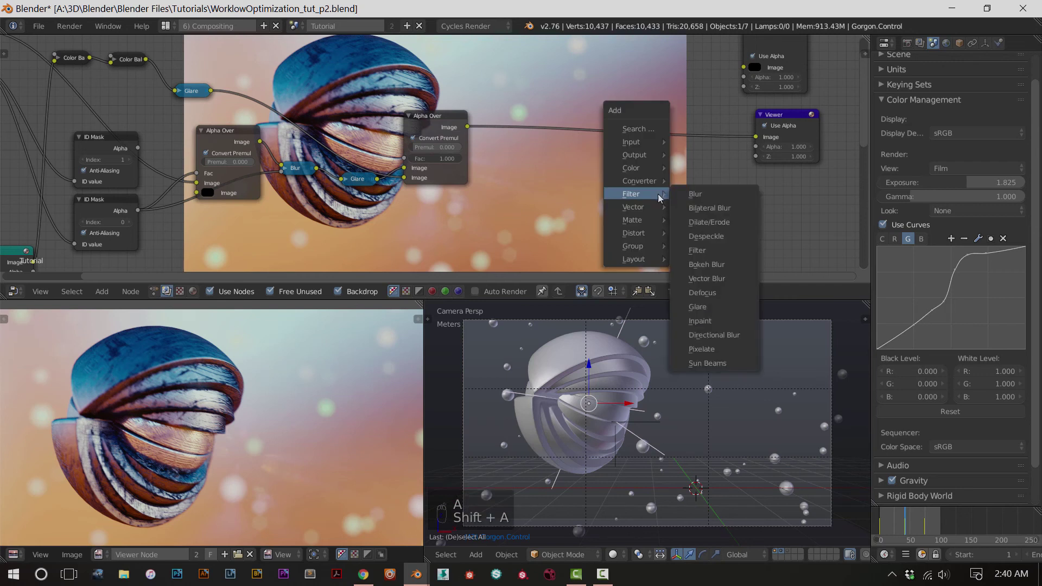
key("Home")
middle_click_drag(495, 149, 479, 68)
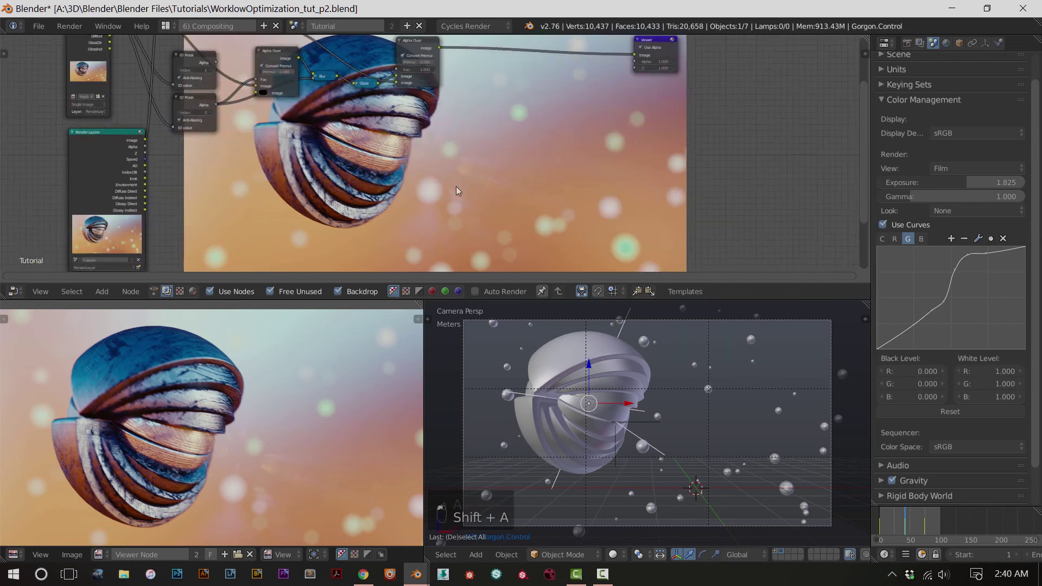
scroll(457, 198, "down", 4)
middle_click_drag(461, 222, 448, 190)
right_click(414, 251)
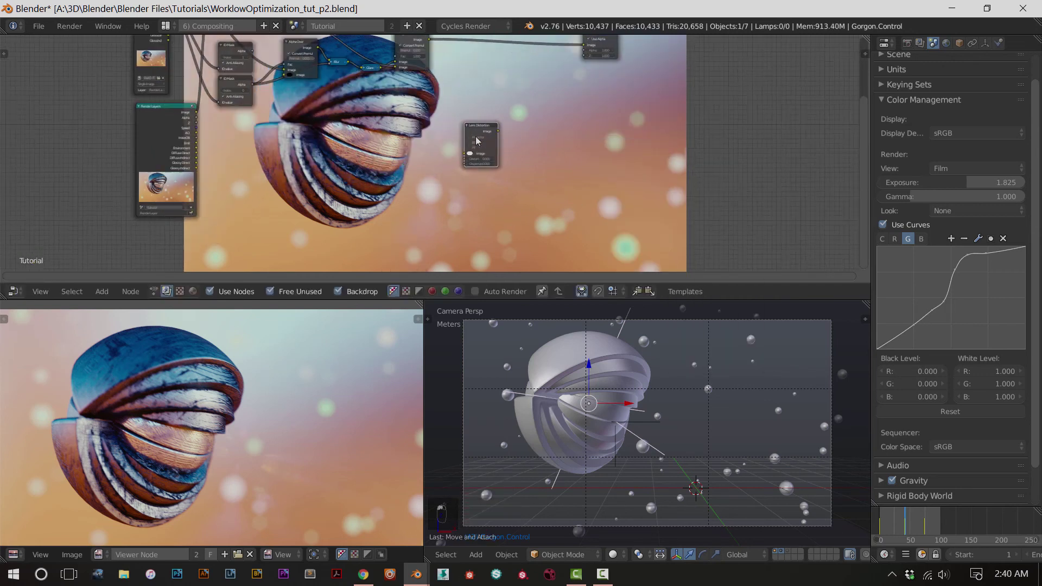
key("KP_Decimal")
Insert the Lens Distortion node between Alpha Over and the Viewer
scroll(411, 124, "up", 3)
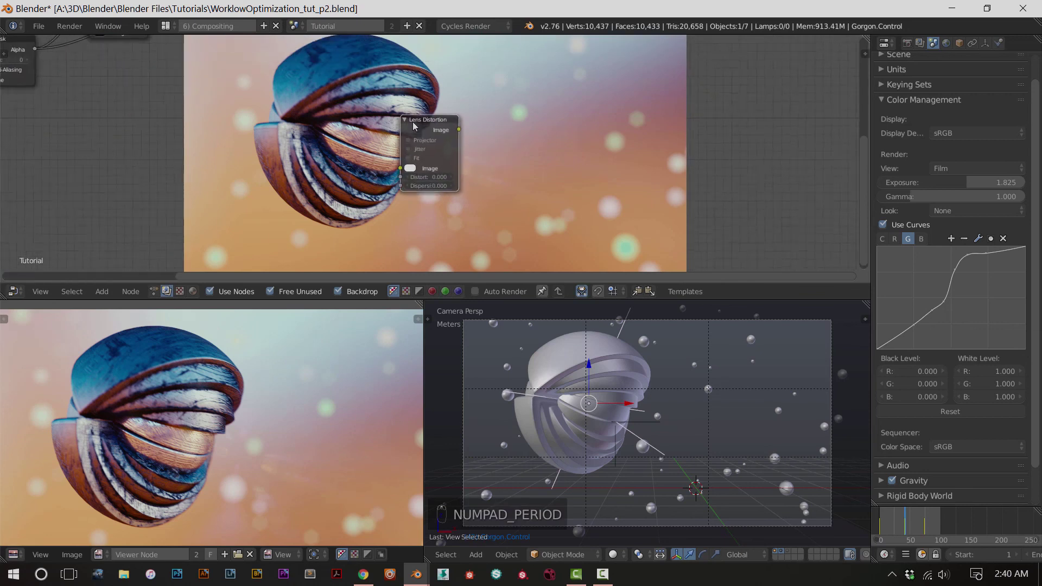
scroll(537, 139, "down", 4)
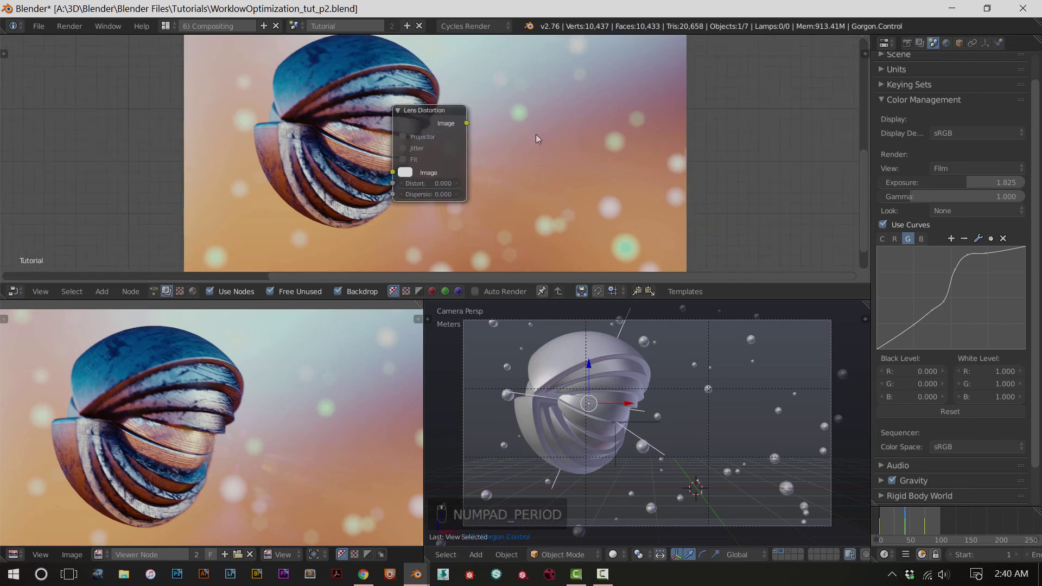
left_click_drag(470, 196, 490, 90)
scroll(560, 225, "up", 2)
scroll(563, 226, "up", 2)
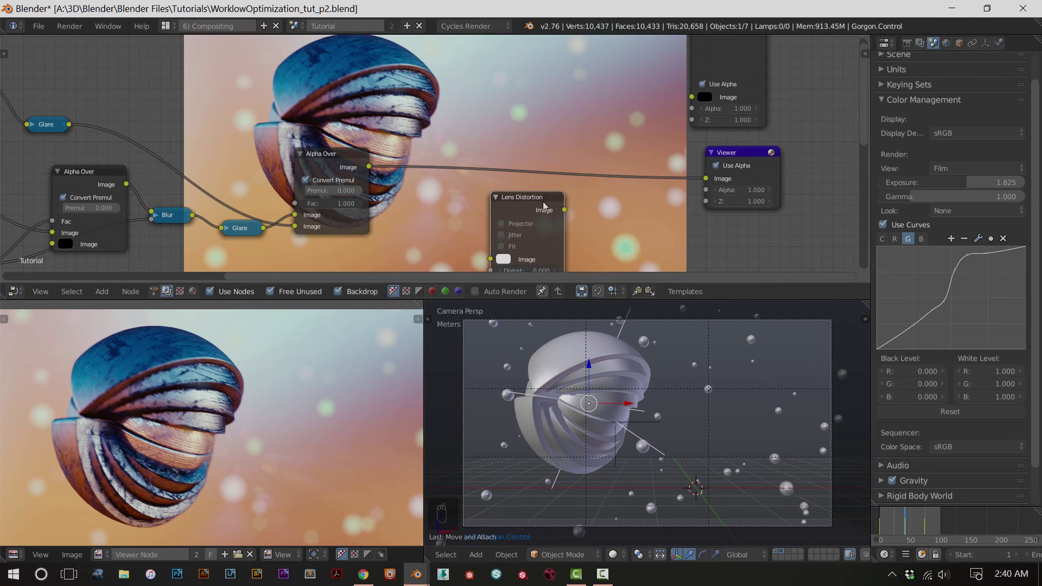
left_click_drag(542, 201, 554, 145)
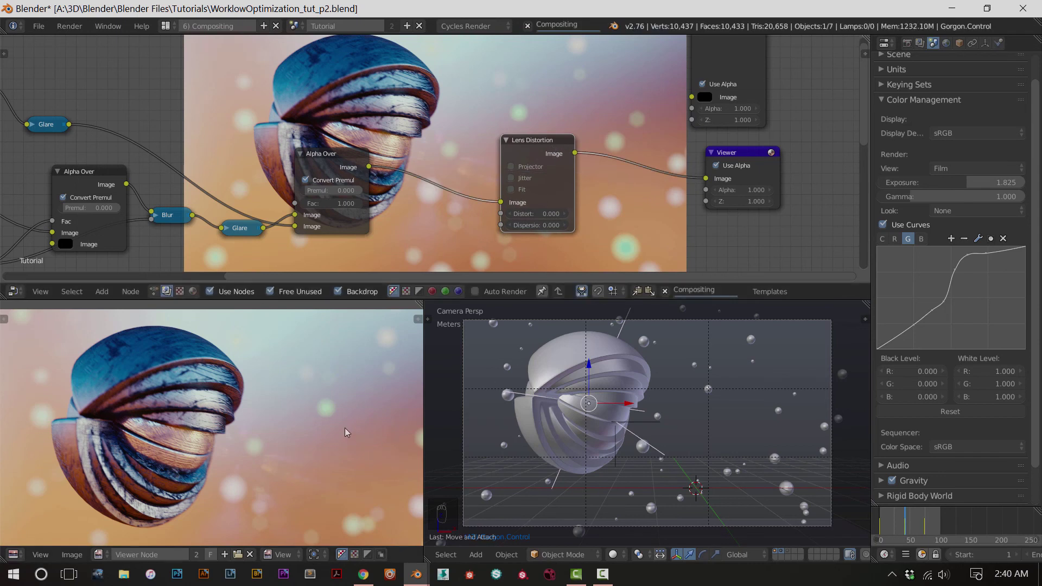
Try Distort values of 1.000 and 0.100, settling on a subtle 0.010
left_click(513, 213)
key("Return")
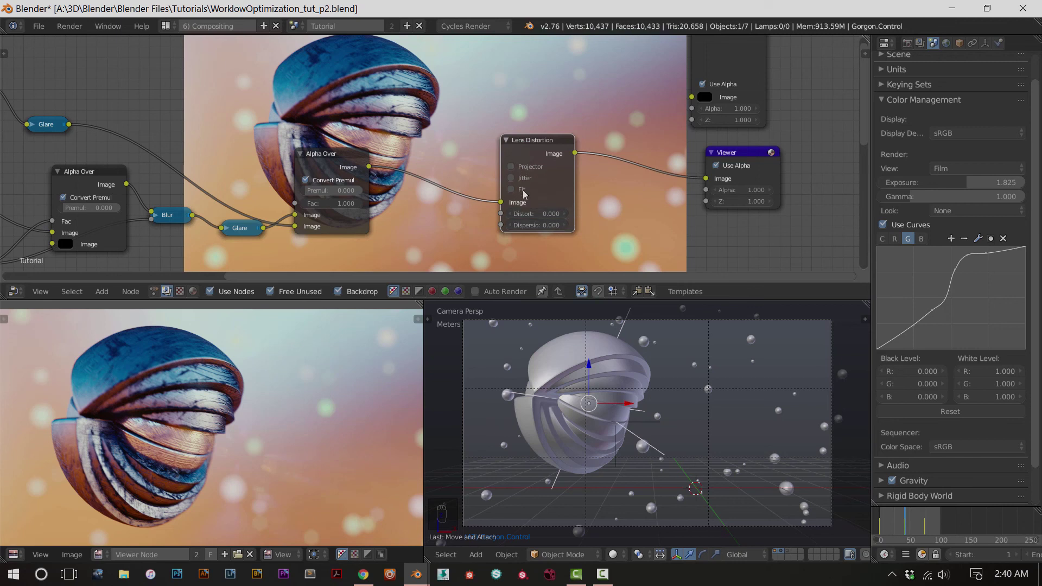
mouse_move(531, 217)
left_mouse_down()
mouse_move(564, 217)
mouse_move(529, 216)
left_mouse_up()
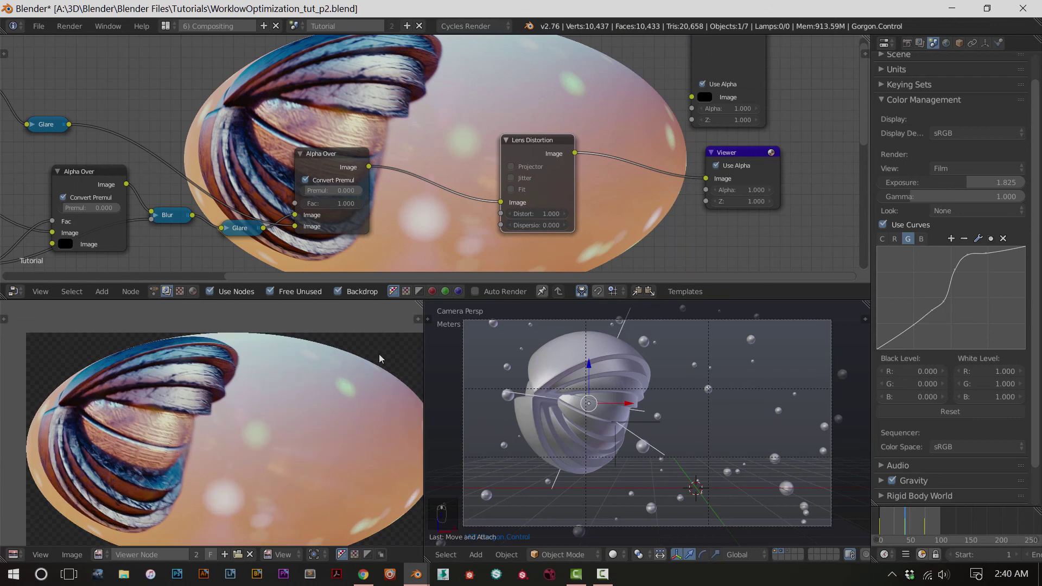
left_click_drag(542, 215, 545, 214)
scroll(263, 413, "down", 2)
scroll(263, 416, "up", 1)
left_click(546, 213)
type("0.1")
key("Return")
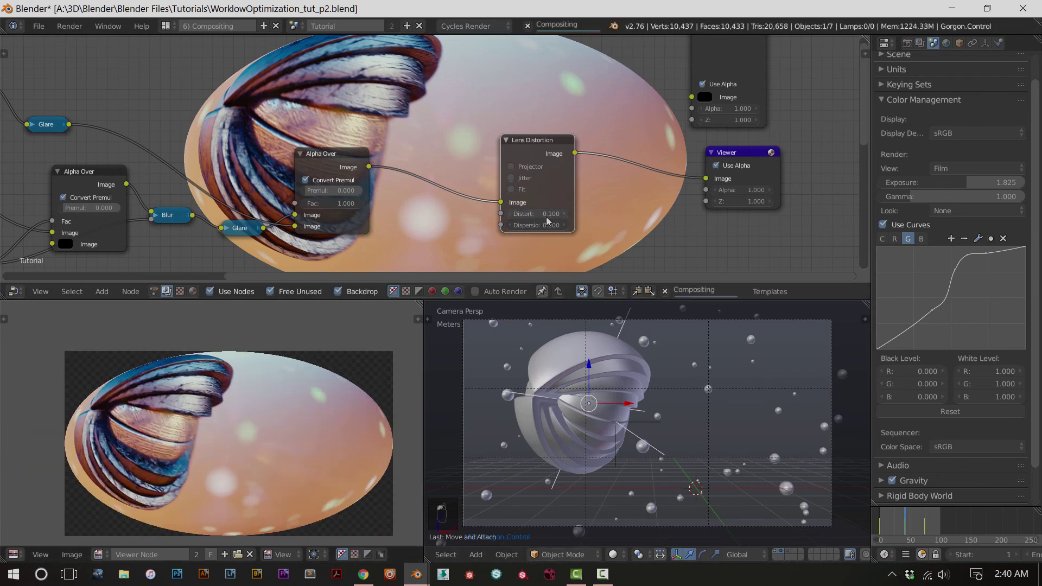
left_click(544, 215)
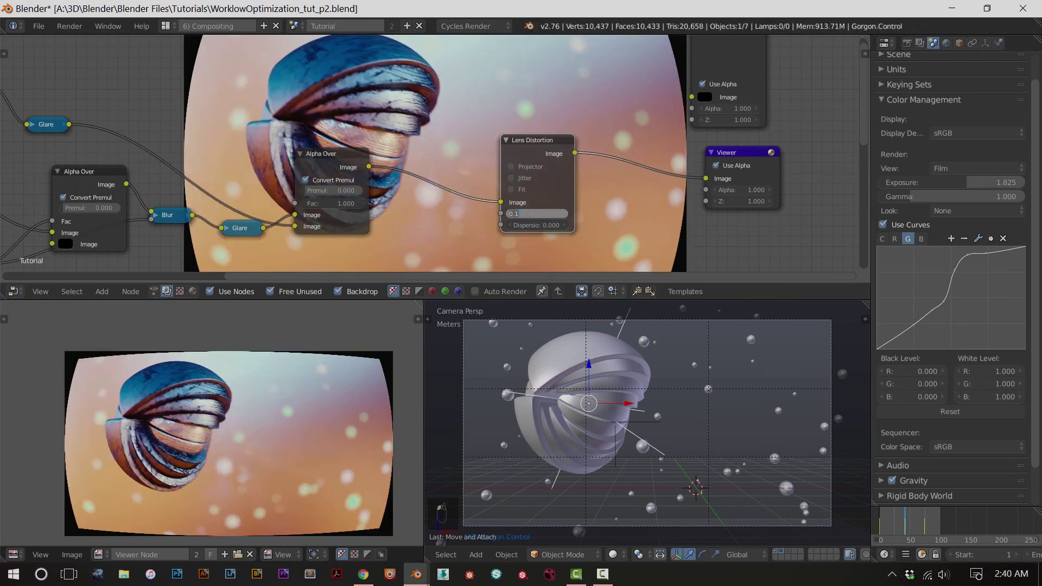
key("Return")
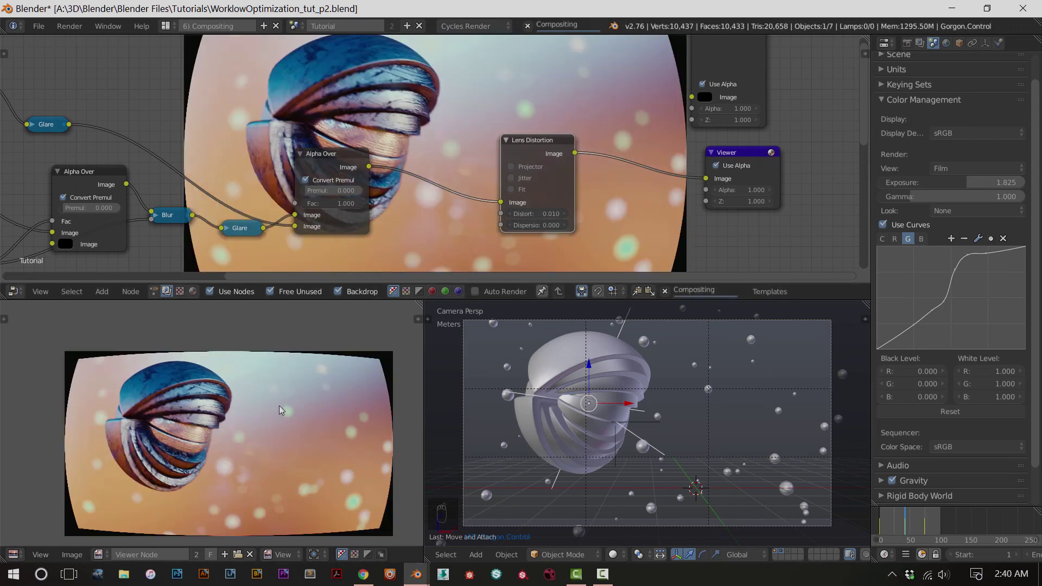
Enable Fit, compare the image corners with it off, then re-enable it
scroll(228, 431, "up", 1)
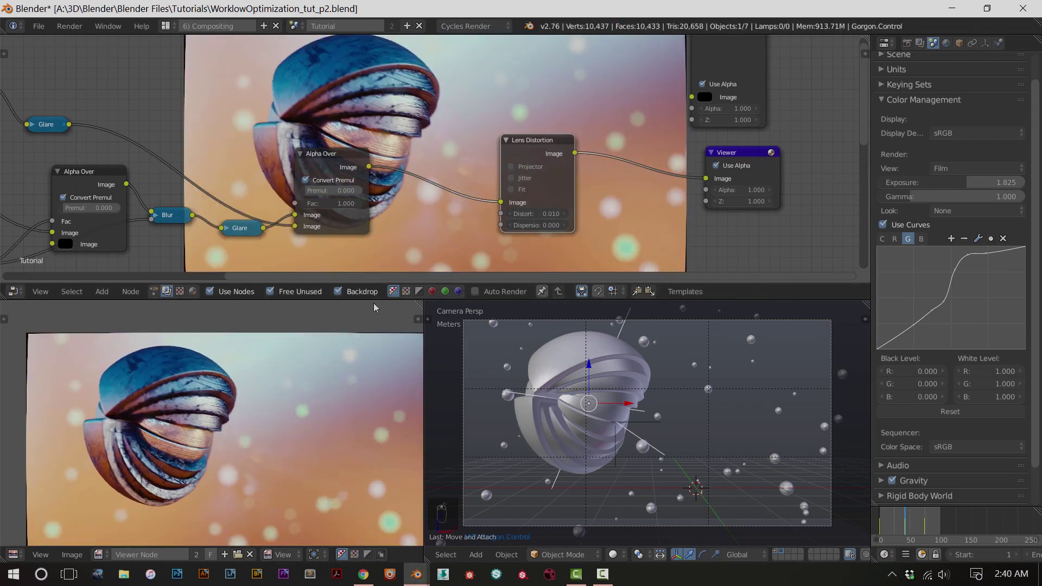
left_click(511, 189)
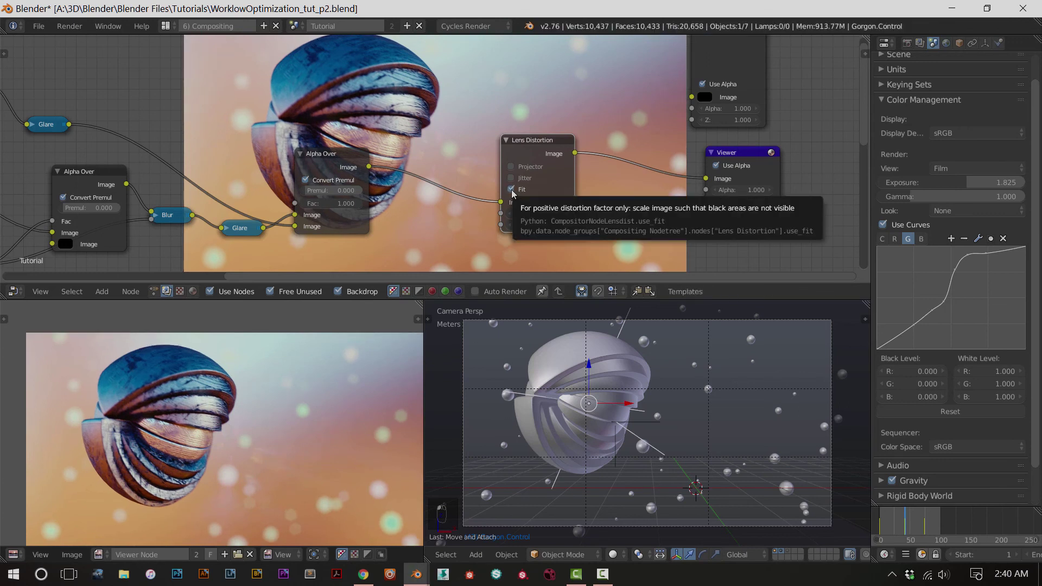
scroll(172, 404, "down", 1)
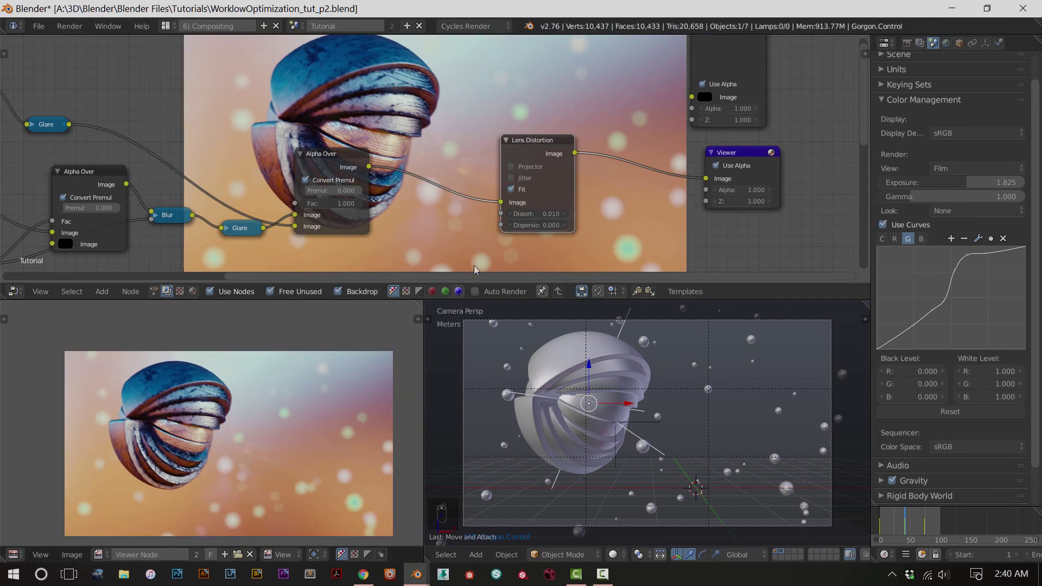
left_click(511, 190)
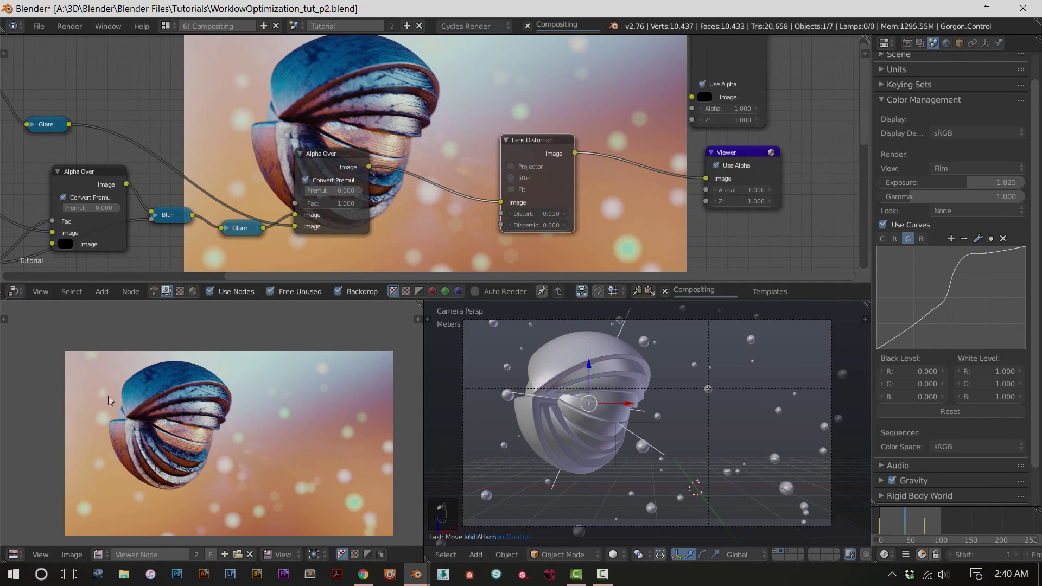
scroll(70, 386, "up", 1)
middle_click_drag(71, 381, 142, 397)
scroll(142, 398, "up", 3)
middle_click_drag(8, 322, 137, 378)
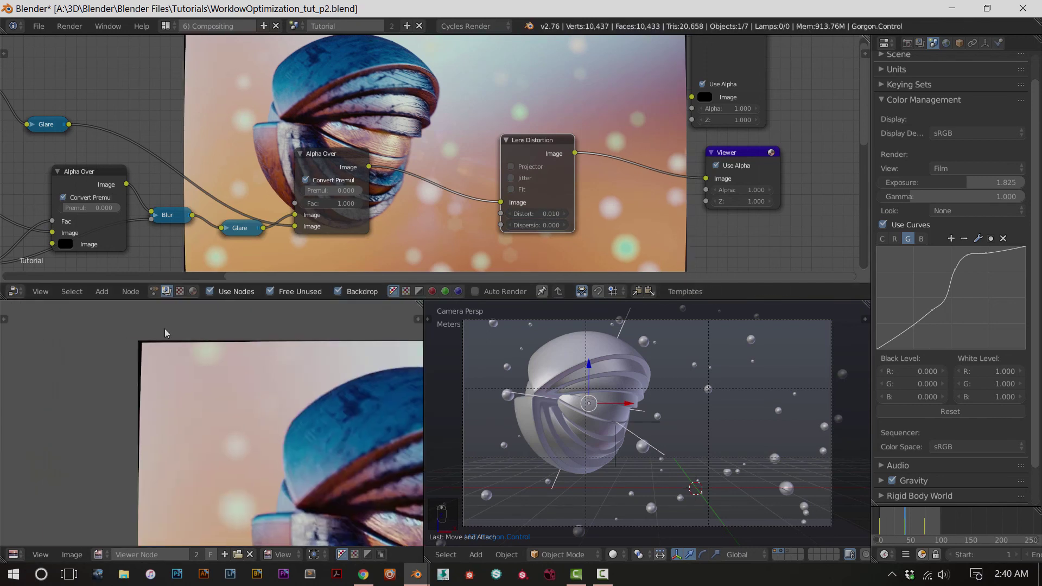
scroll(157, 367, "down", 3)
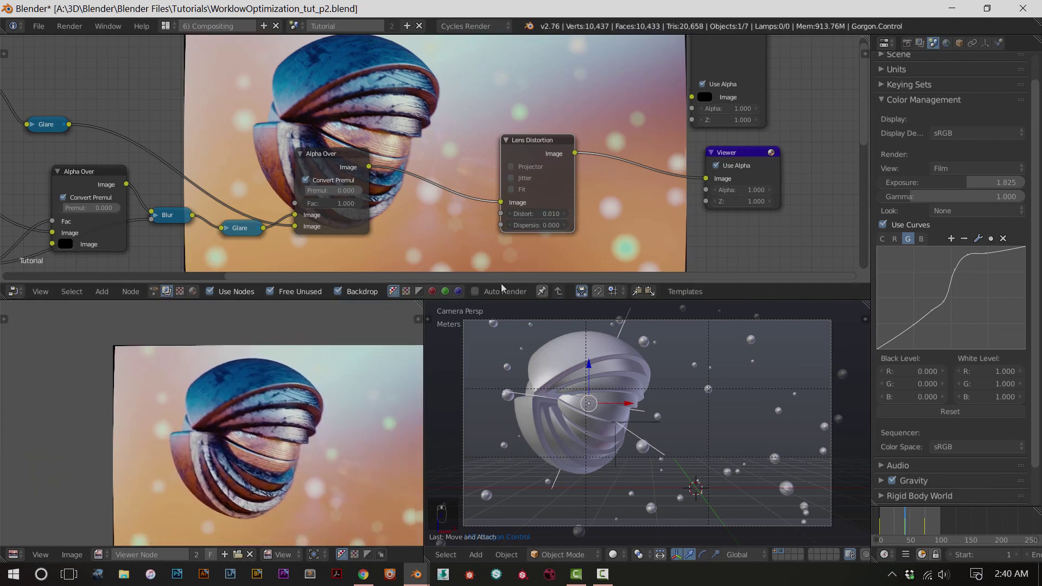
left_click(511, 189)
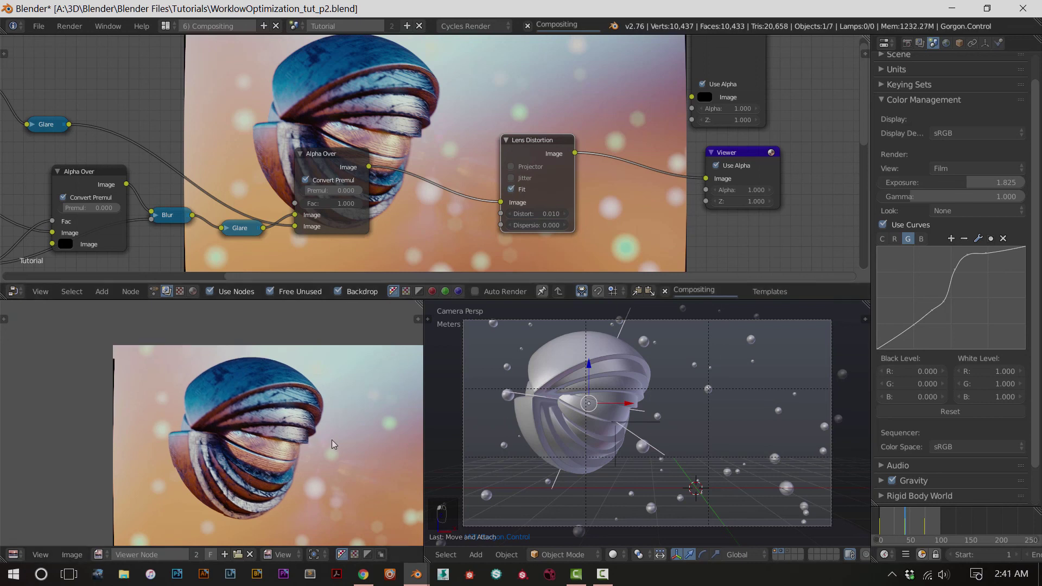
scroll(331, 439, "up", 3)
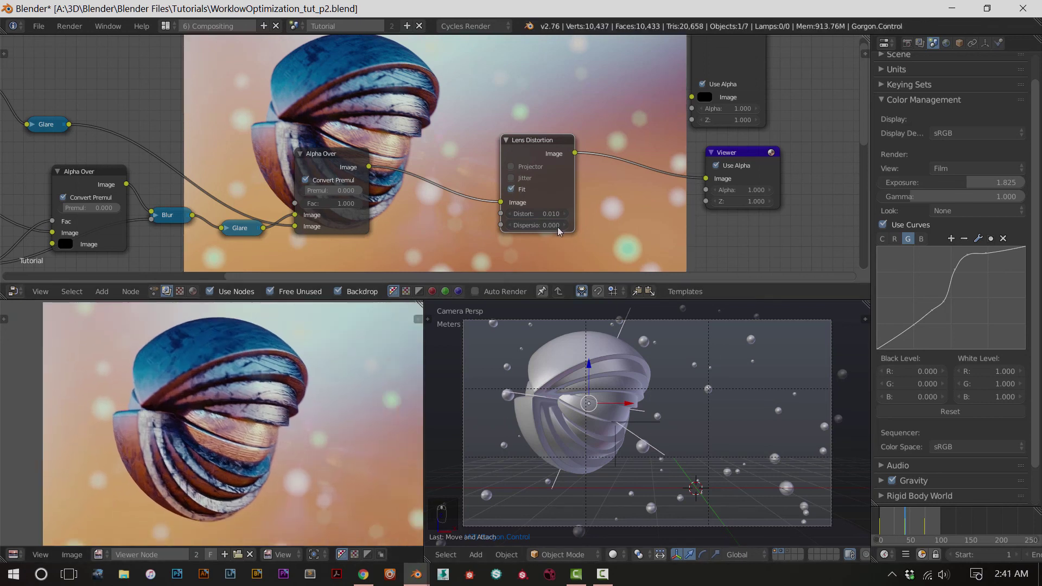
Select the Lens Distortion Dispersion field and pan around the composited helmet close-up
left_click(567, 225)
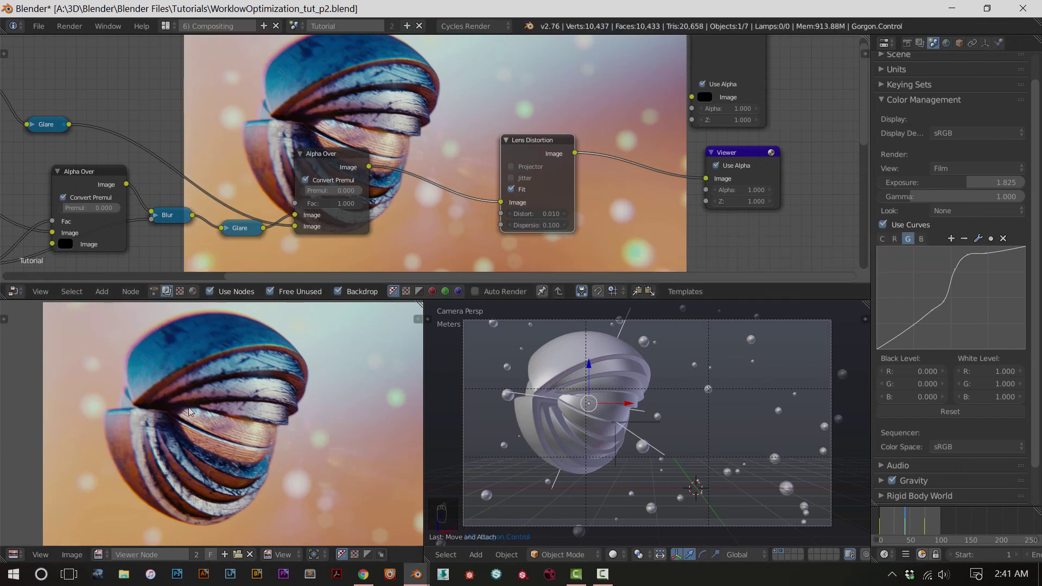
scroll(190, 411, "up", 5)
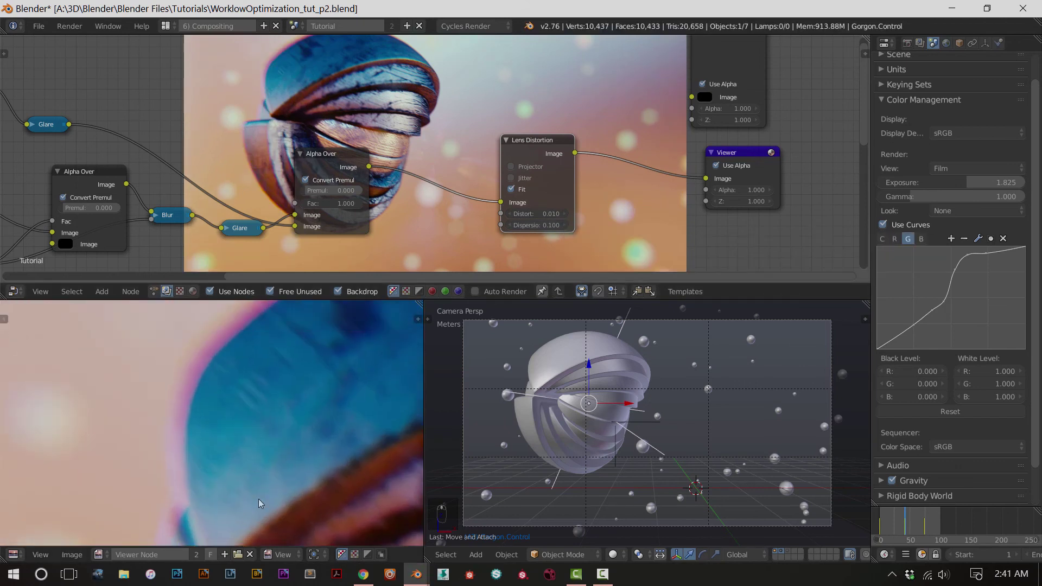
middle_click_drag(258, 499, 271, 551)
scroll(296, 447, "down", 3)
middle_click_drag(296, 447, 190, 466)
left_click(547, 224)
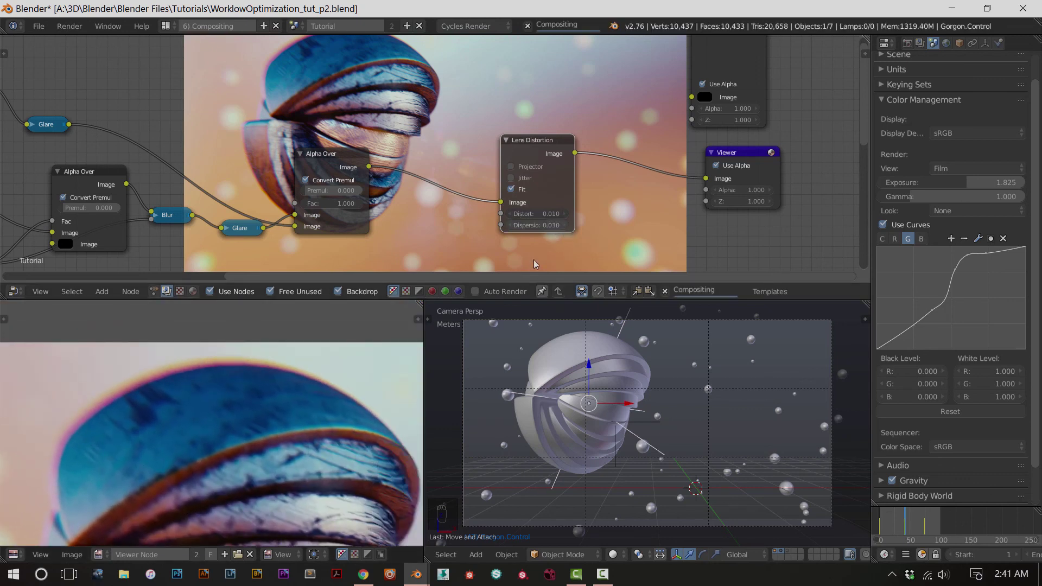
scroll(326, 452, "down", 3)
scroll(325, 452, "up", 6)
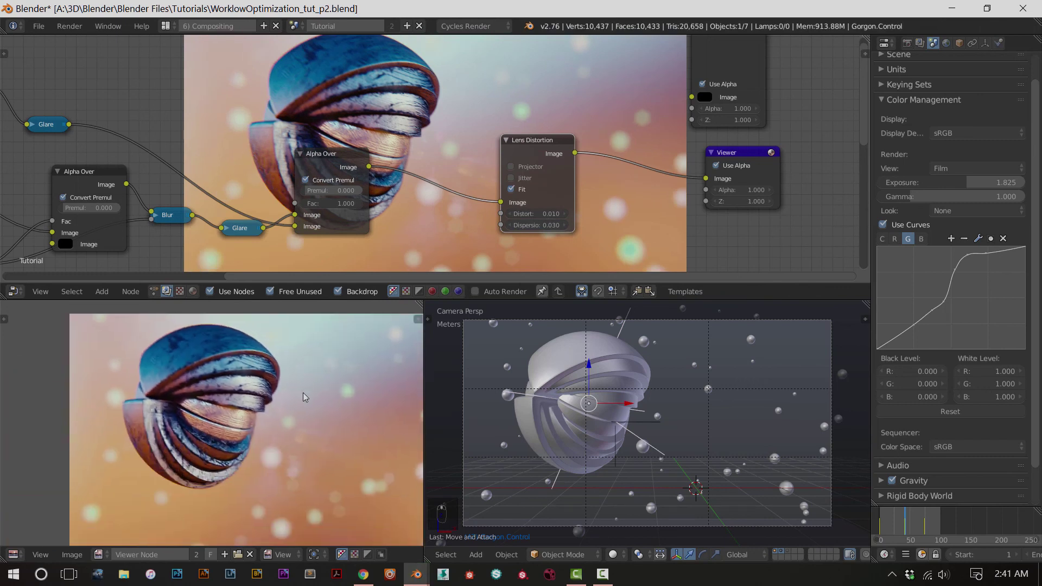
middle_click_drag(178, 425, 283, 446)
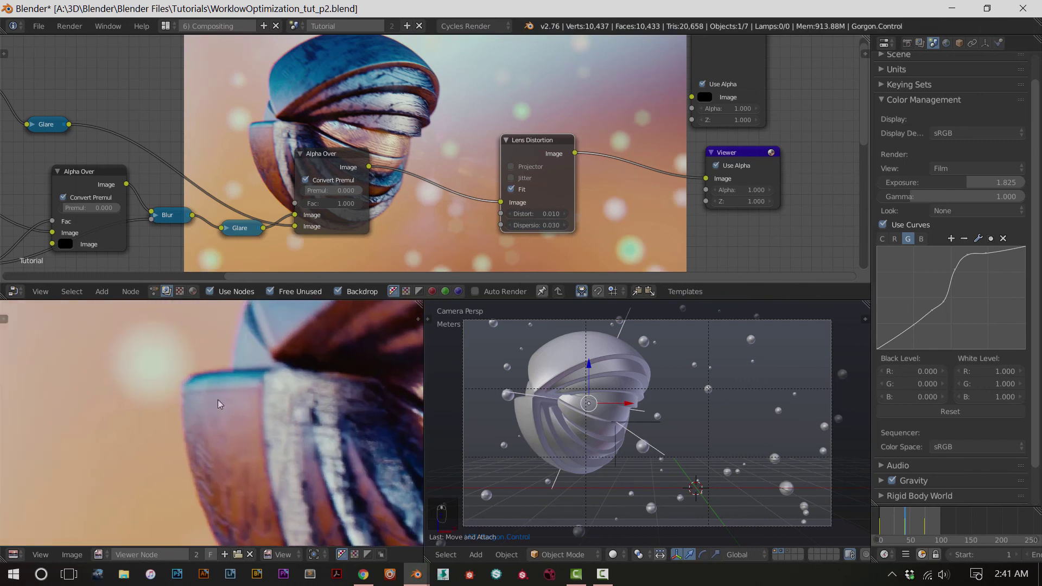
scroll(182, 439, "down", 1)
middle_click_drag(181, 440, 181, 449)
scroll(181, 449, "down", 5)
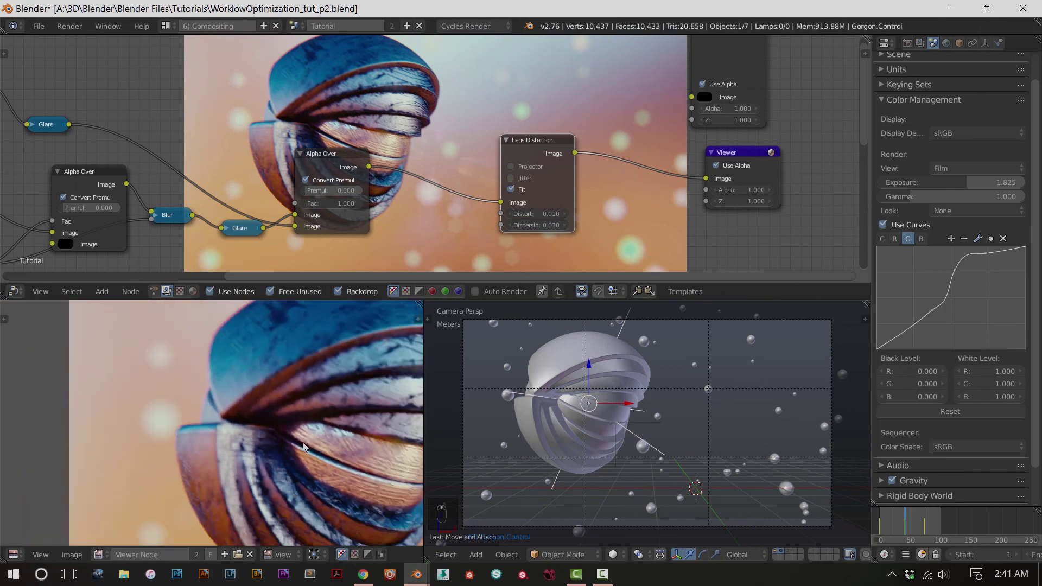
Set the Lens Distortion dispersion to 0.043 and save the .blend file, overwriting it
left_click(547, 225)
key("BackSpace")
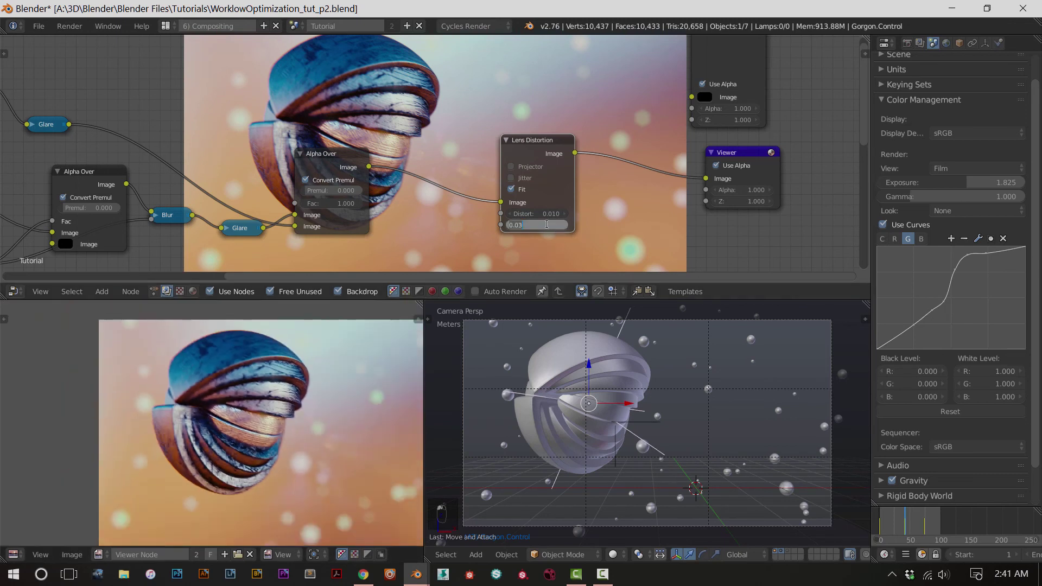
type(".043")
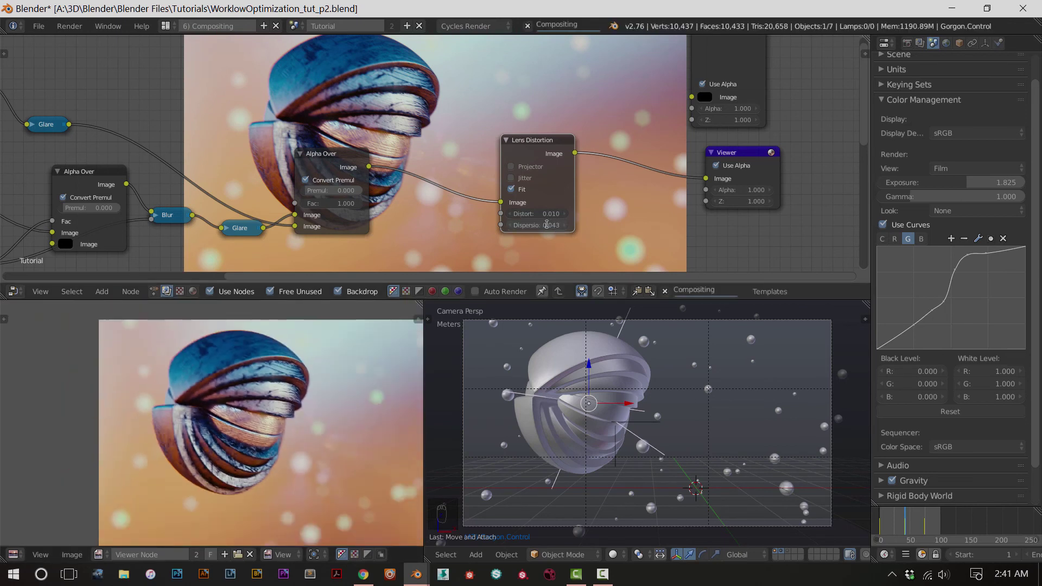
key("Return")
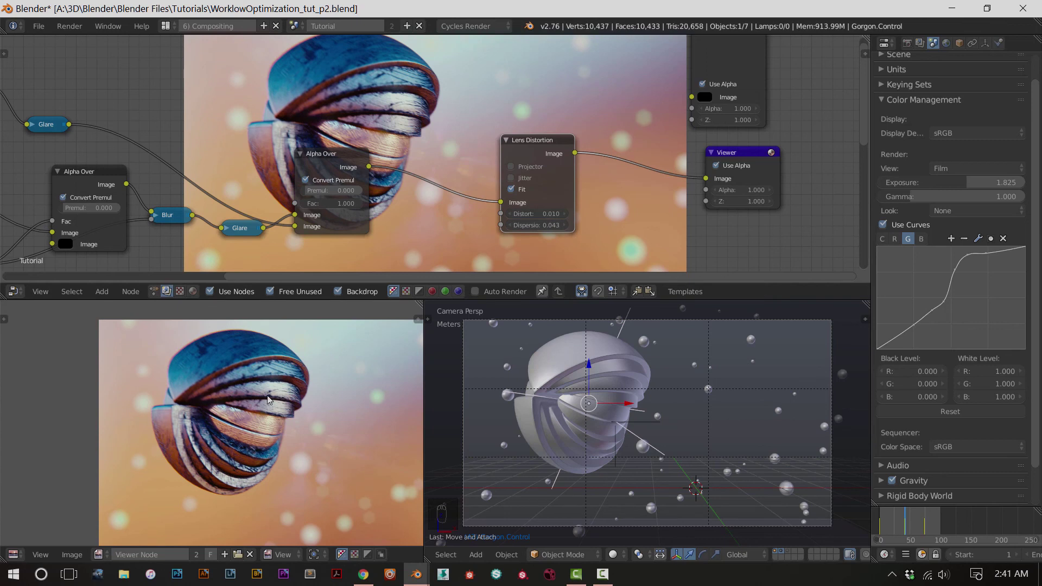
key("ctrl+s")
left_click(272, 397)
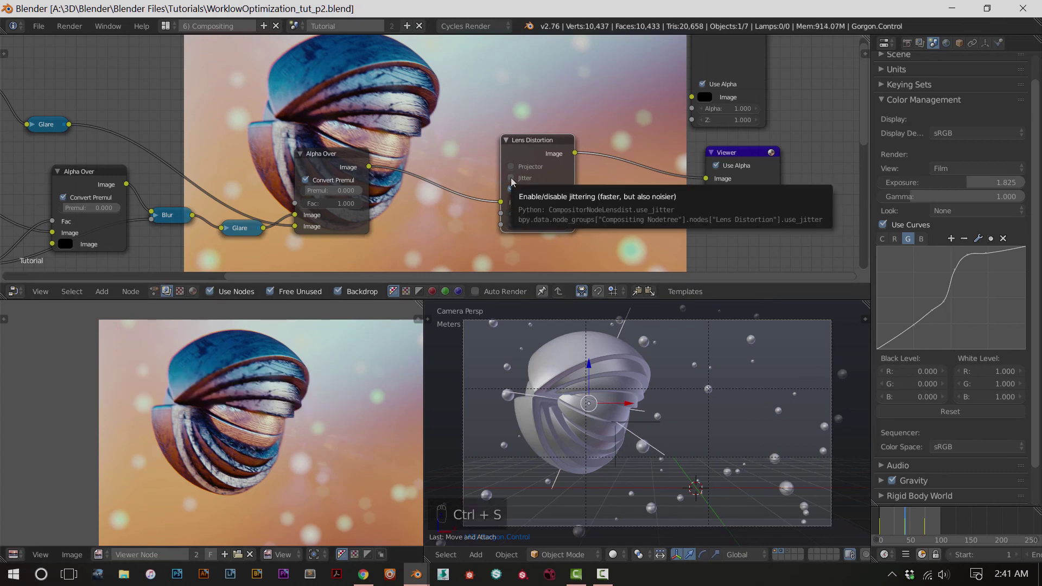
Toggle Lens Distortion jitter on and back off, then save the file
scroll(187, 444, "up", 5)
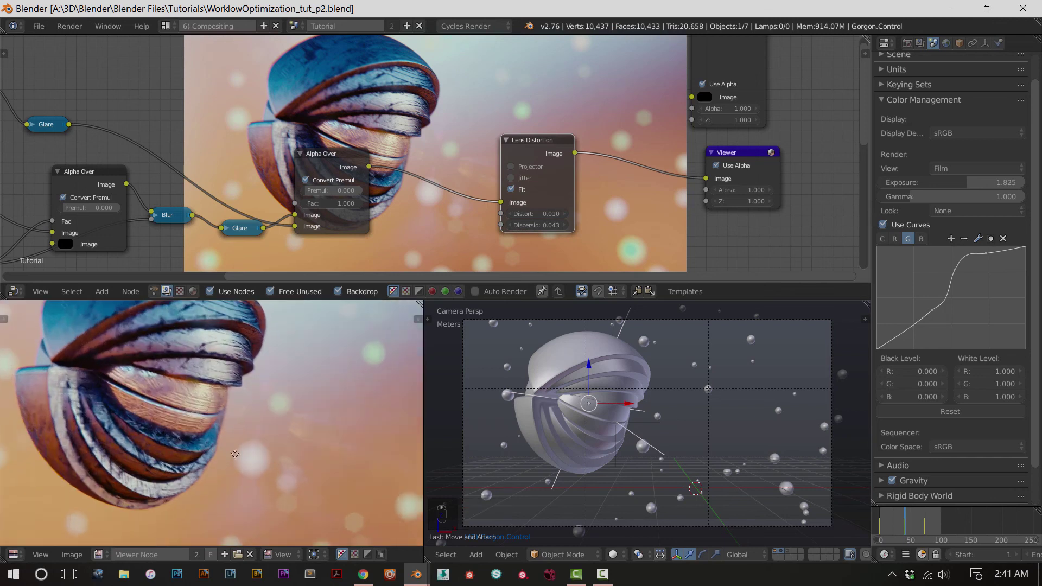
scroll(187, 444, "up", 3)
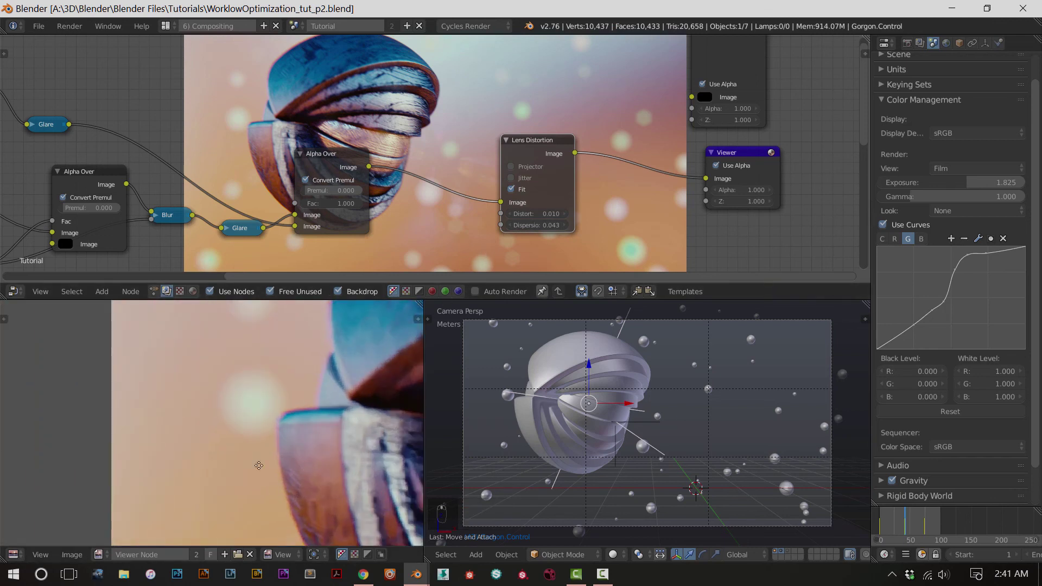
scroll(311, 416, "up", 2)
scroll(311, 416, "up", 1)
left_click(511, 177)
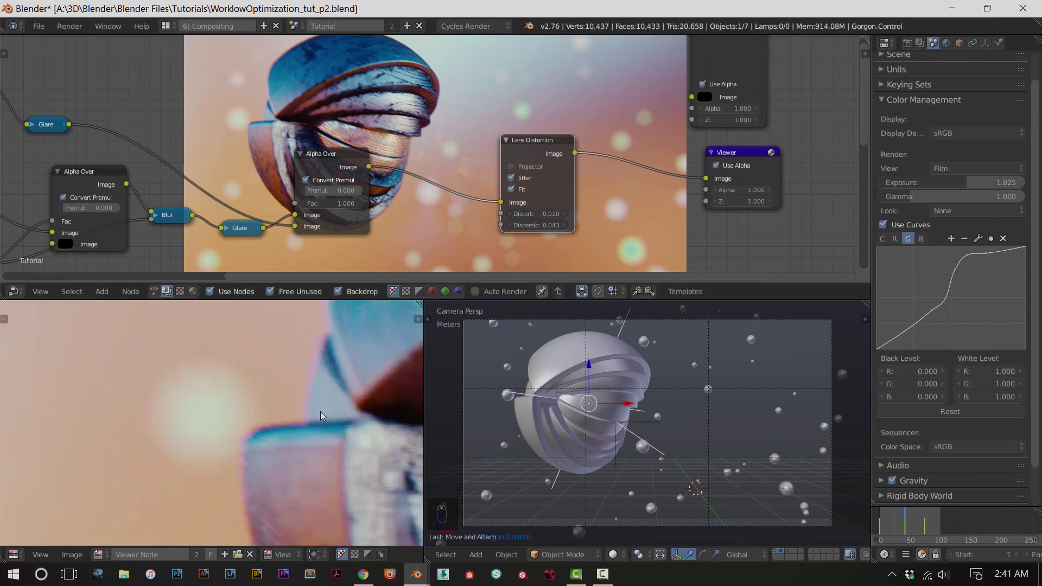
scroll(337, 447, "down", 8)
scroll(284, 413, "up", 2)
scroll(198, 388, "up", 2)
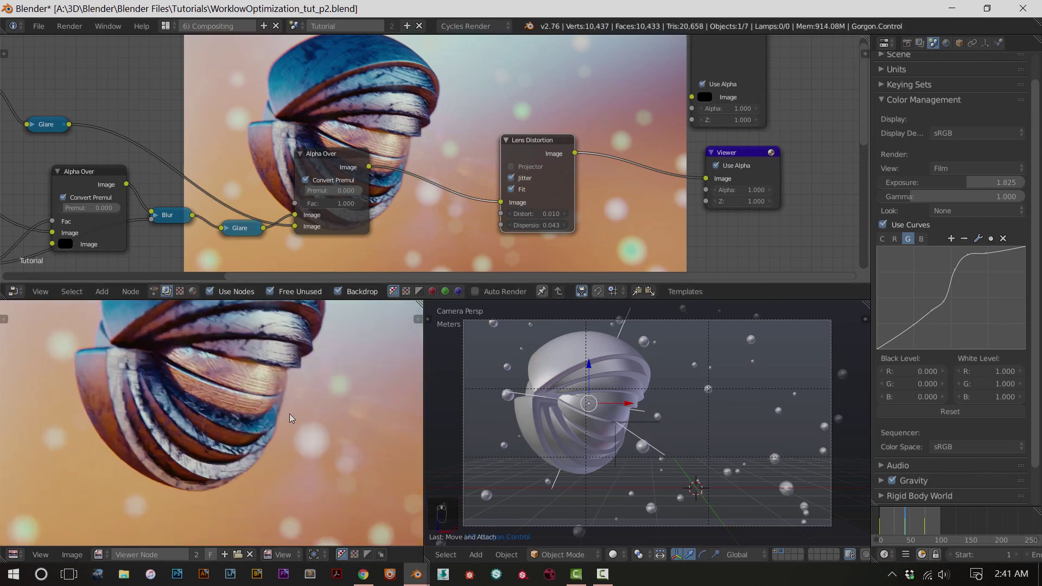
middle_click_drag(198, 388, 63, 356)
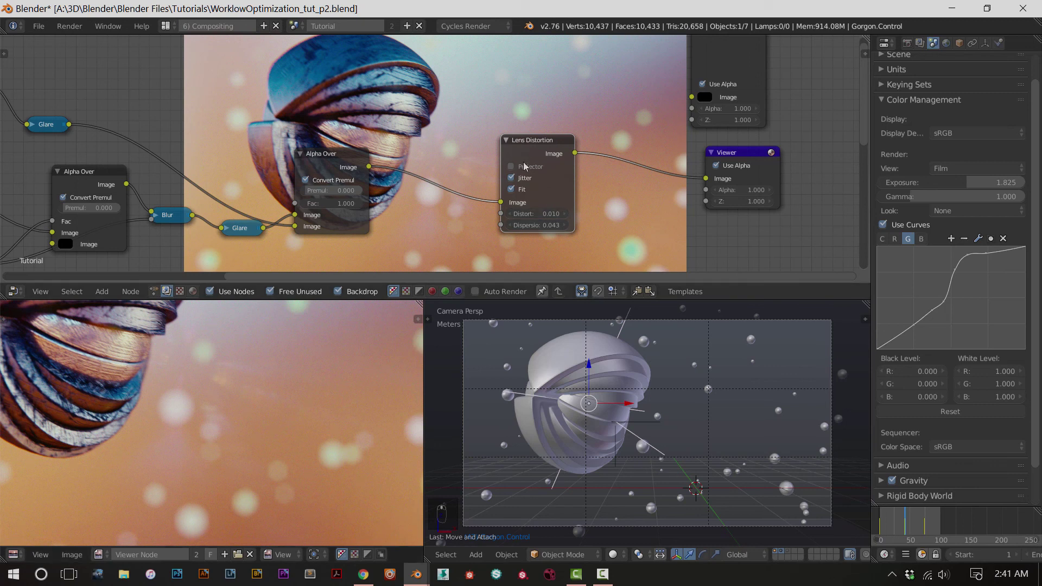
left_click(511, 178)
key("ctrl+s")
left_click(489, 172)
Nudge the Viewer node slightly left and frame the whole node tree
scroll(644, 187, "down", 3)
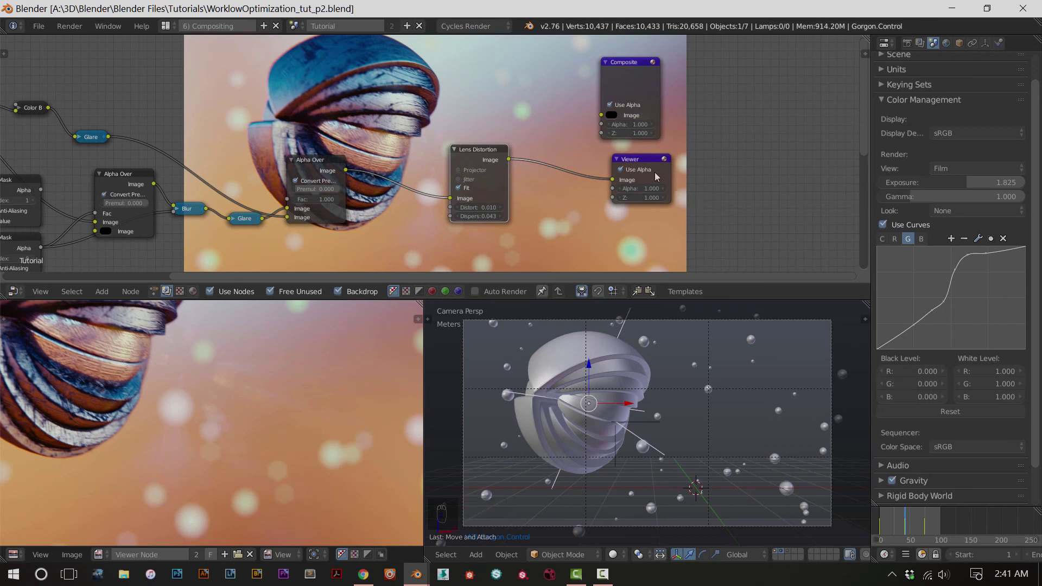
left_click_drag(641, 159, 626, 155)
scroll(397, 225, "down", 2)
middle_click_drag(398, 225, 482, 213)
scroll(480, 213, "down", 3)
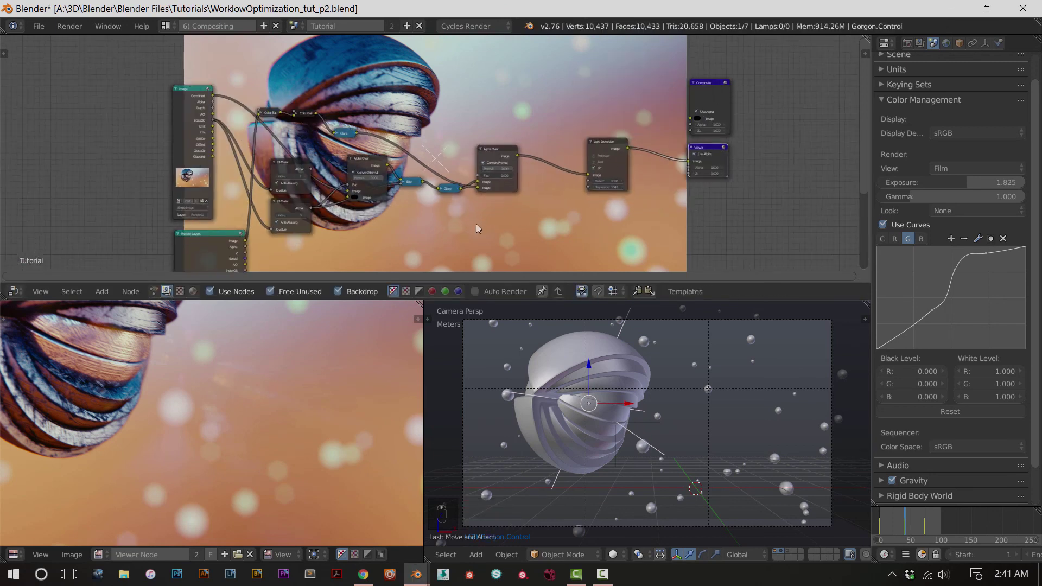
middle_click_drag(263, 210, 250, 195)
scroll(200, 205, "down", 2)
scroll(213, 209, "up", 4)
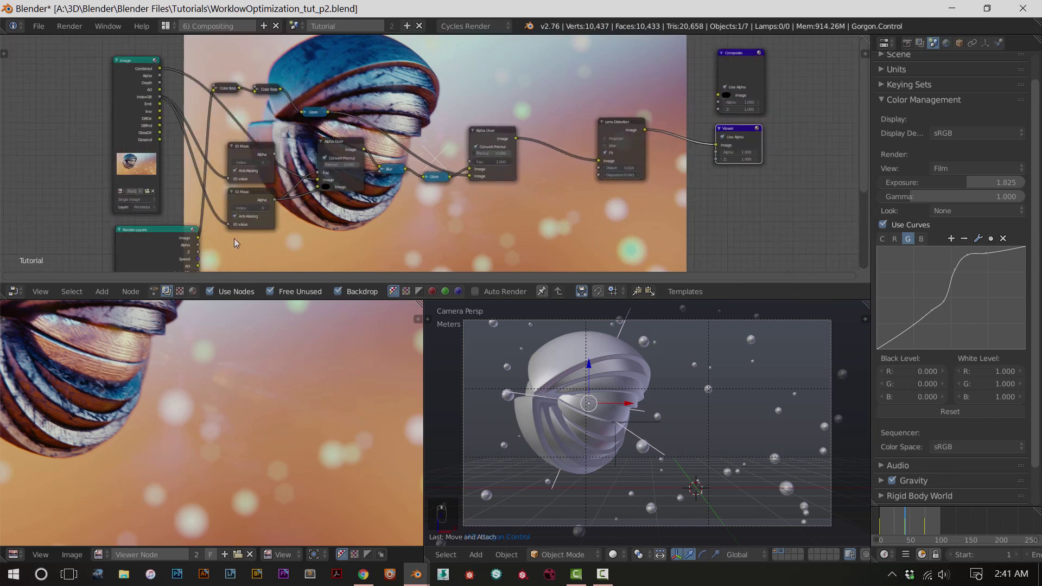
scroll(257, 248, "up", 1)
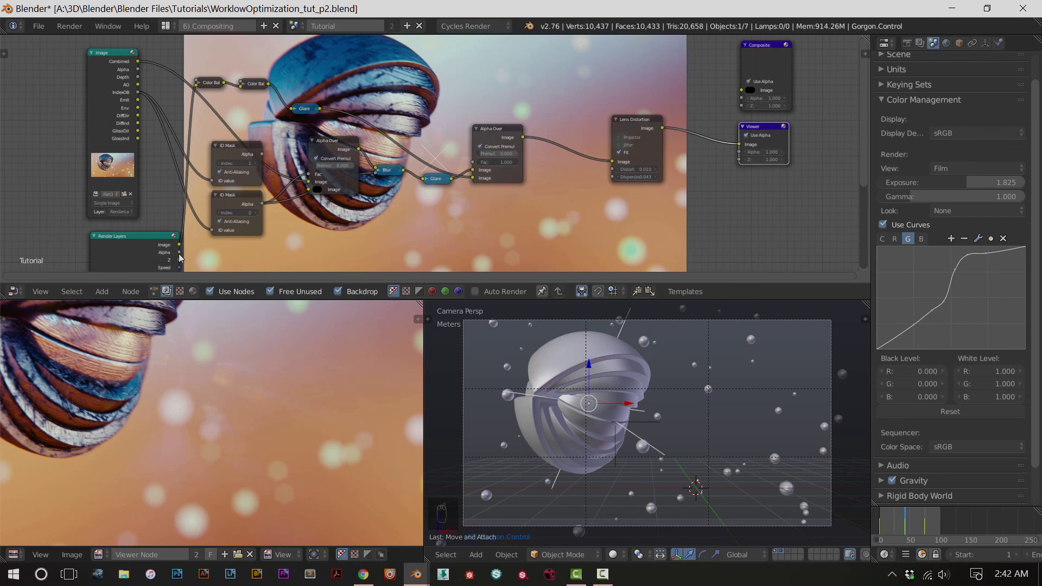
Wire Lens Distortion Image and Render Layers Alpha and Z into the Composite node, then save
left_click(773, 58)
left_click_drag(663, 128, 741, 90)
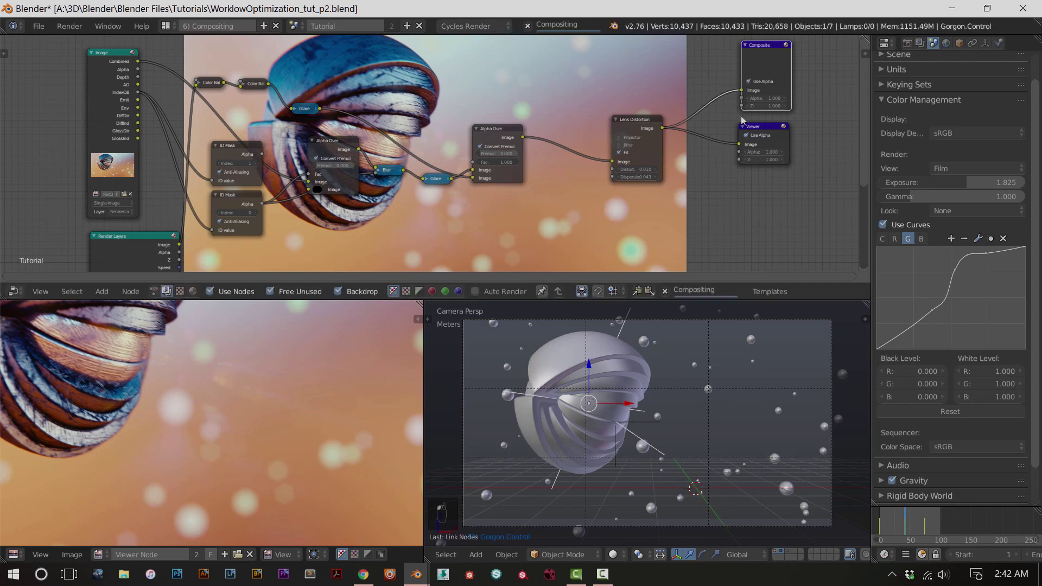
left_click_drag(179, 252, 741, 98)
left_click_drag(179, 259, 744, 107)
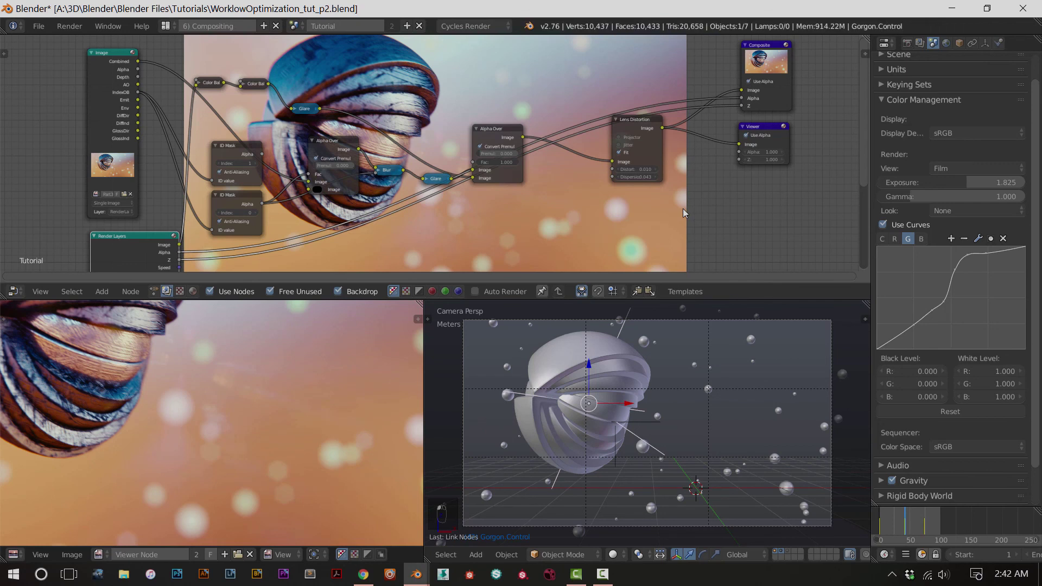
key("ctrl+s")
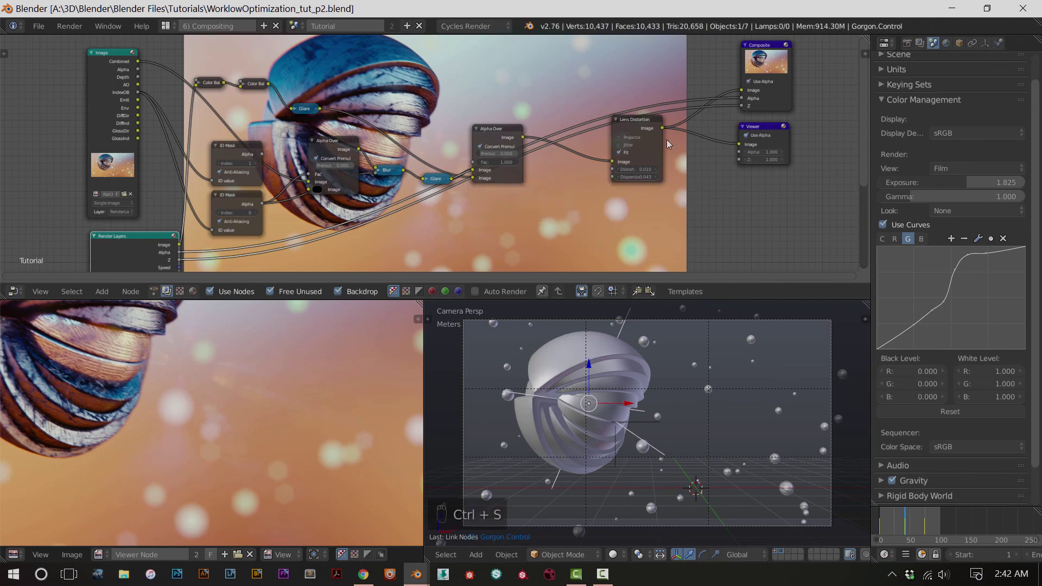
Wire Render Layers Alpha and Z into the Viewer's Alpha and Z inputs, then save
left_click_drag(180, 252, 738, 152)
left_click_drag(179, 260, 734, 161)
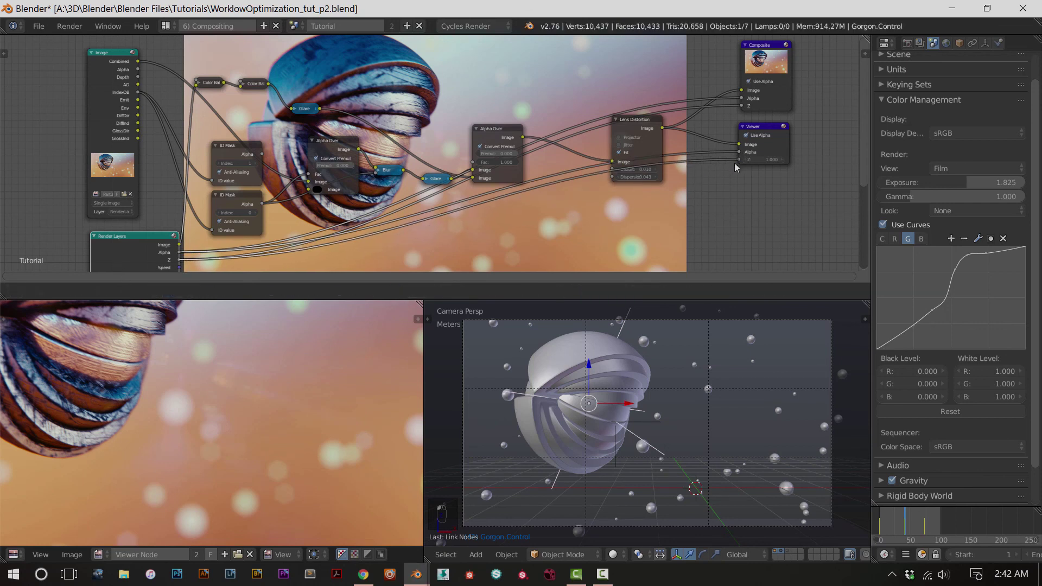
key("ctrl+s")
left_click(299, 366)
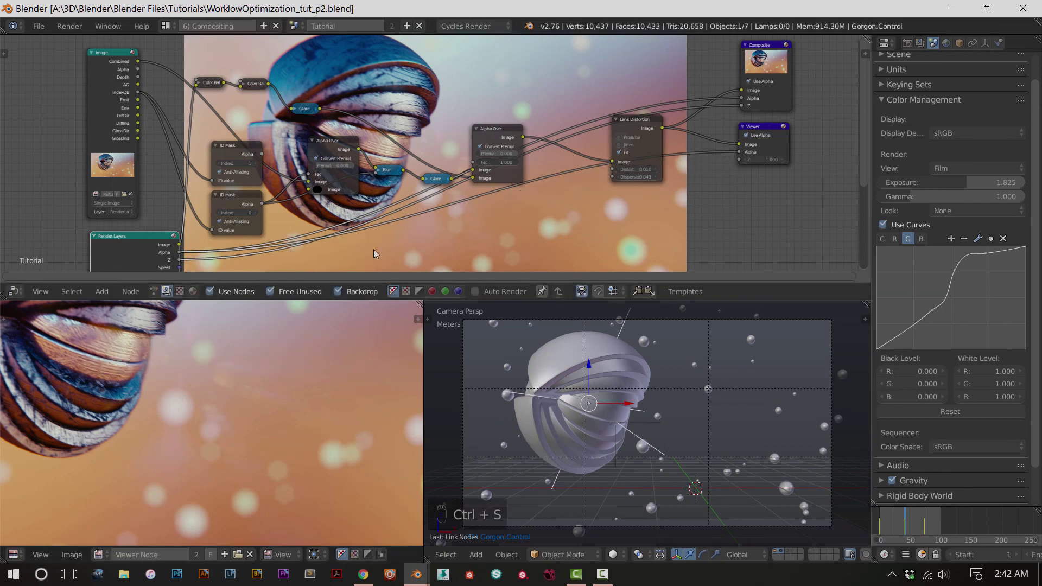
Pan the node editor to bring the Render Layers node into view
middle_click_drag(377, 243, 561, 209)
scroll(561, 210, "down", 3)
middle_click_drag(488, 221, 558, 179)
scroll(558, 179, "up", 8)
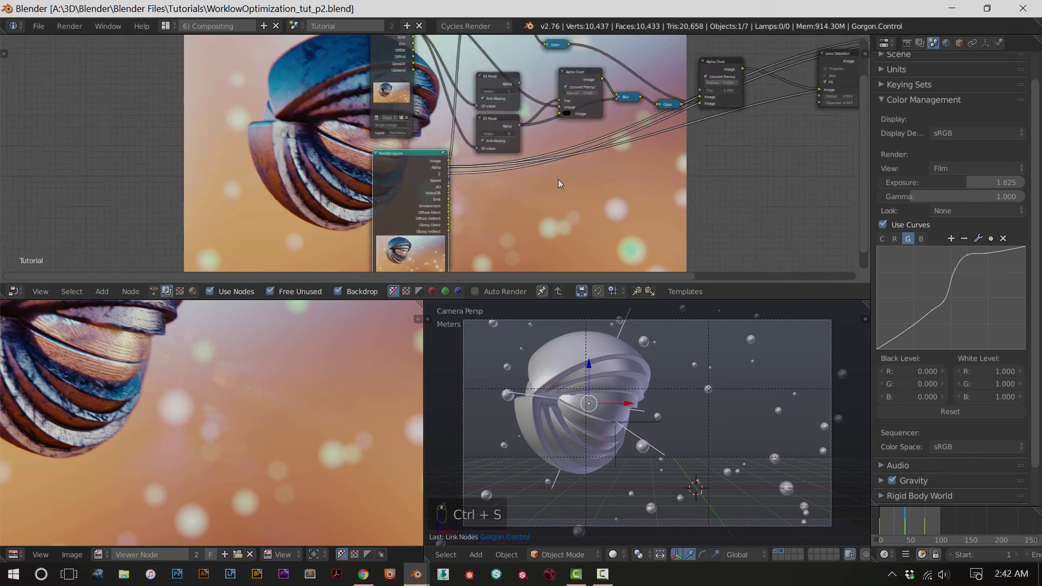
scroll(527, 218, "down", 1)
middle_click_drag(467, 223, 455, 181)
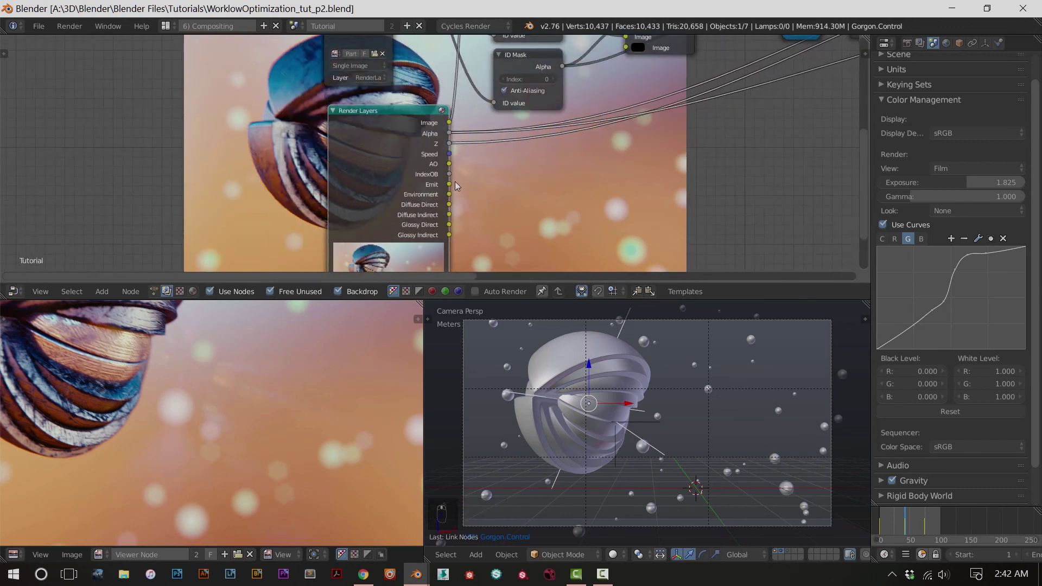
Preview the Image node's Depth and then AO passes in the viewer
middle_click_drag(559, 70, 572, 334)
left_click(369, 155)
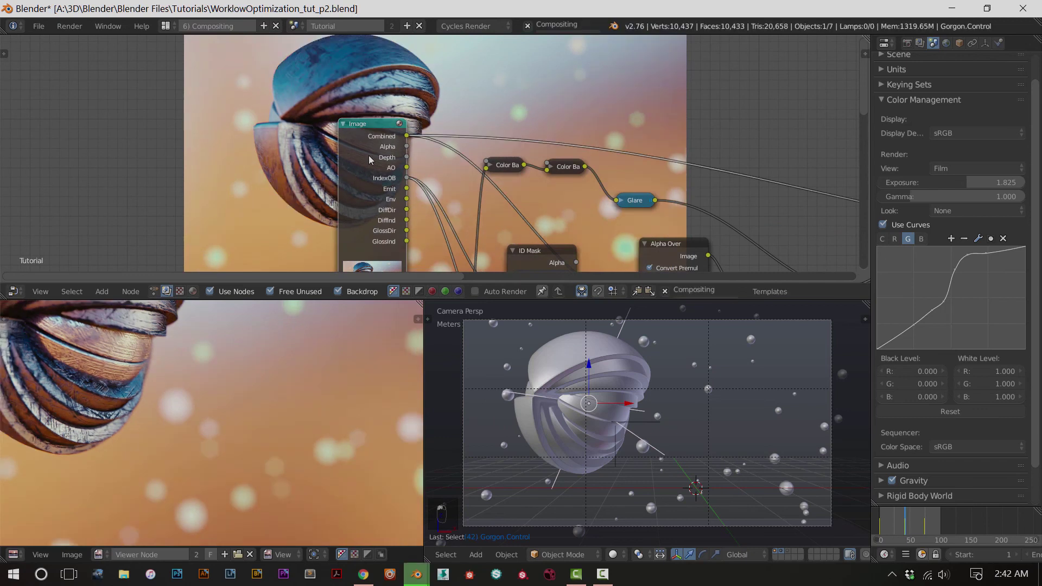
left_click(370, 167, "ctrl+shift")
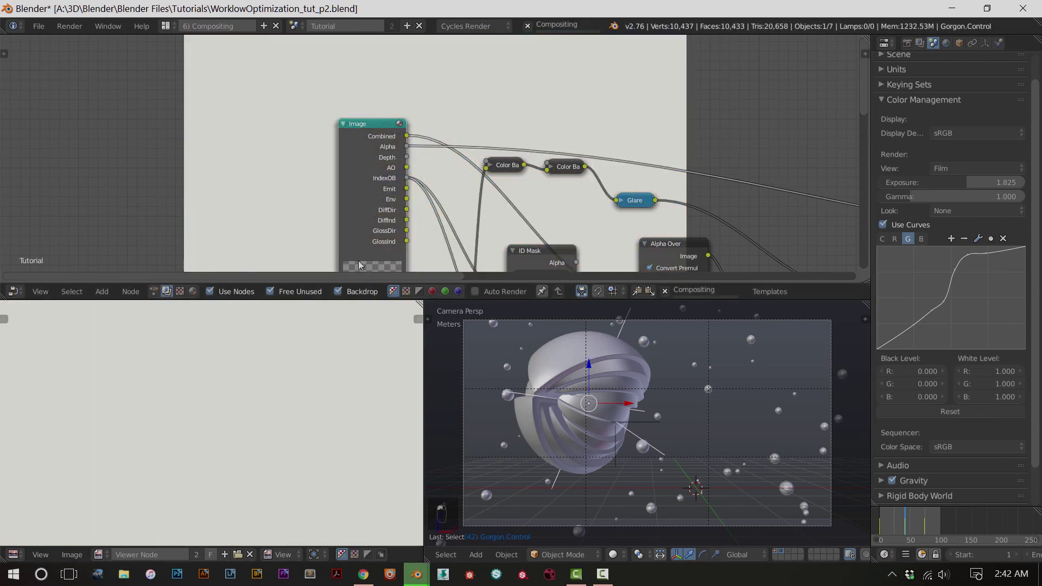
left_click(375, 170, "ctrl+shift")
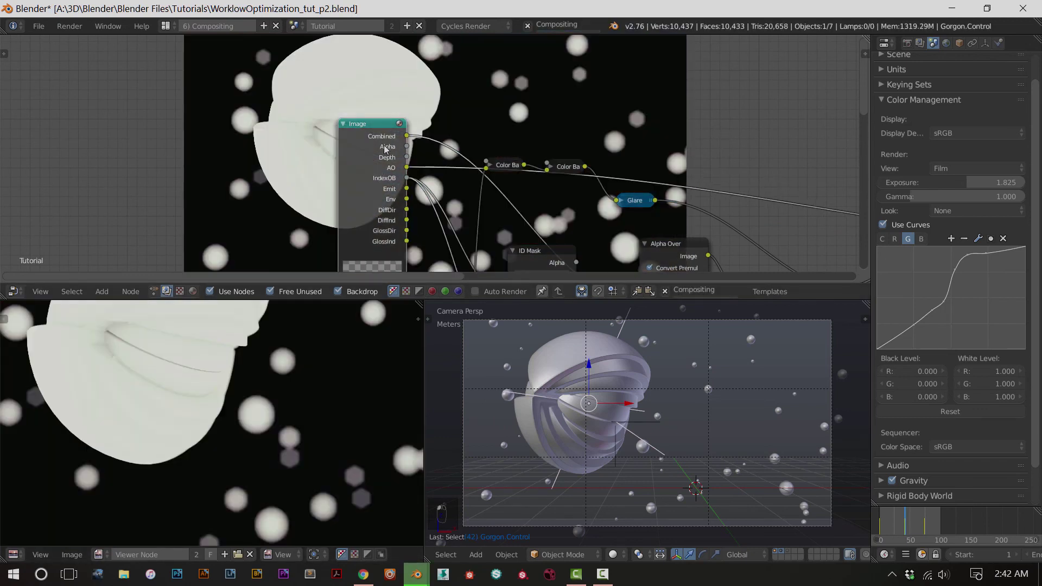
scroll(197, 370, "down", 2)
middle_click_drag(183, 377, 213, 433)
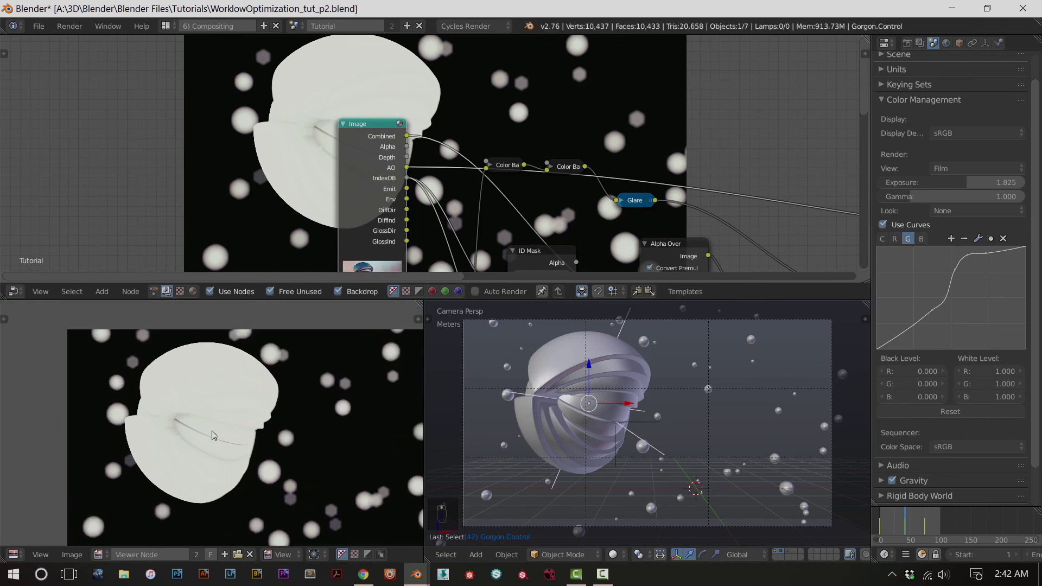
scroll(214, 424, "up", 3)
scroll(213, 425, "up", 3)
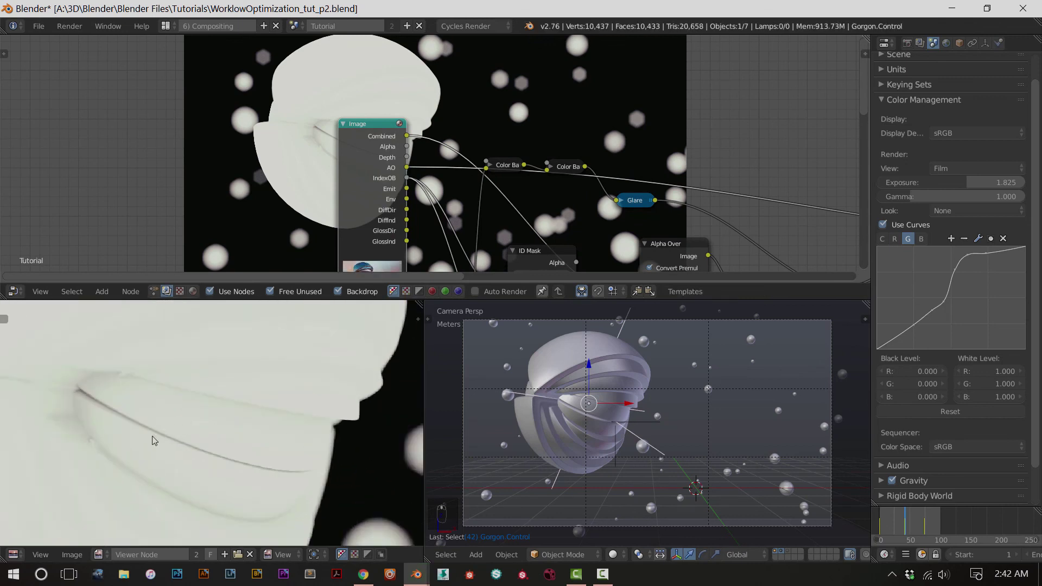
scroll(190, 430, "down", 5)
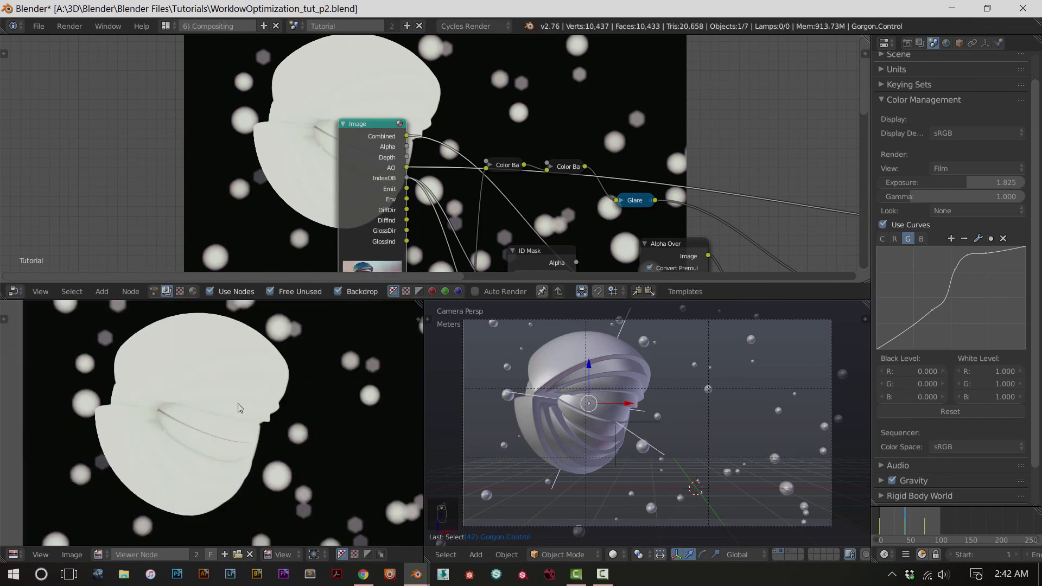
Step the viewer through the IndexOB, Emit and Env passes, panning each preview
left_click(370, 186, "ctrl+shift")
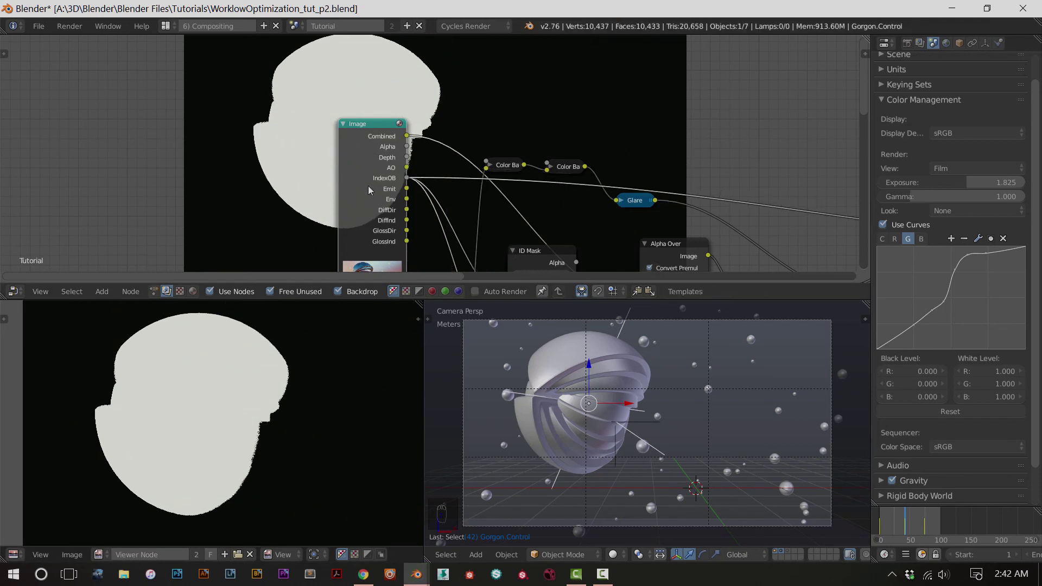
left_click(367, 178, "ctrl+shift")
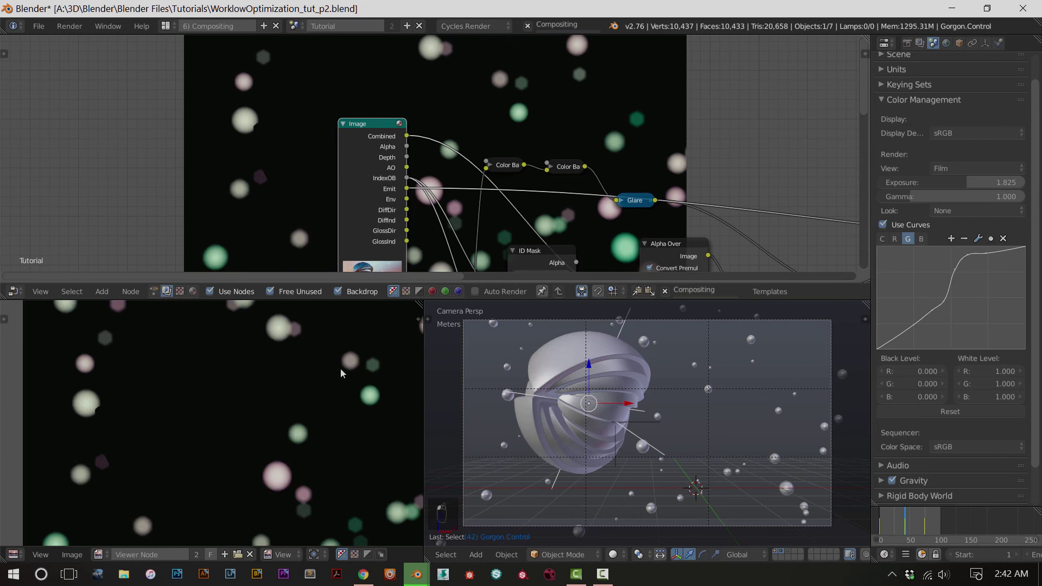
middle_click_drag(331, 426, 262, 412)
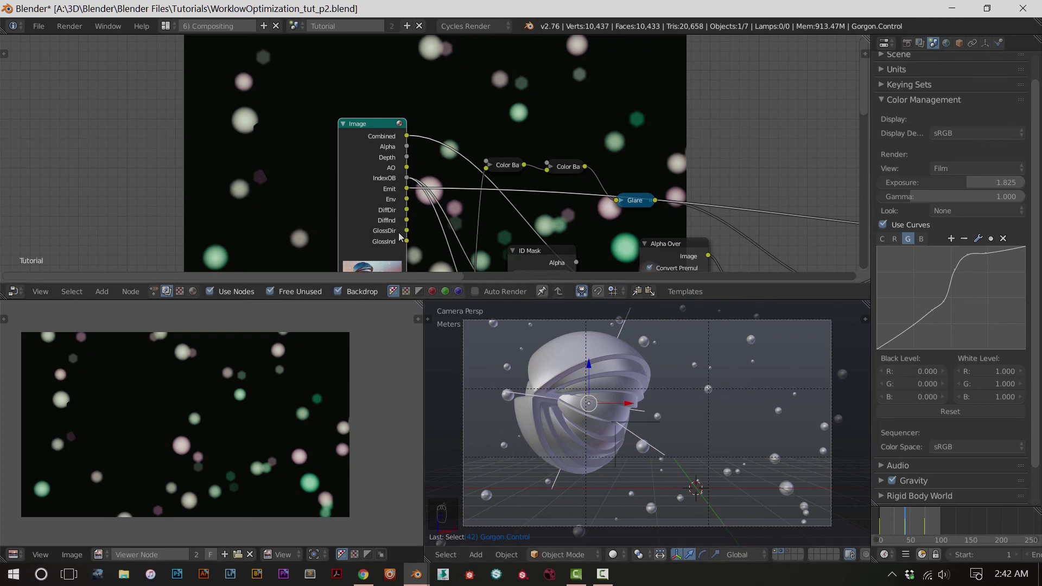
left_click(385, 191, "ctrl+shift")
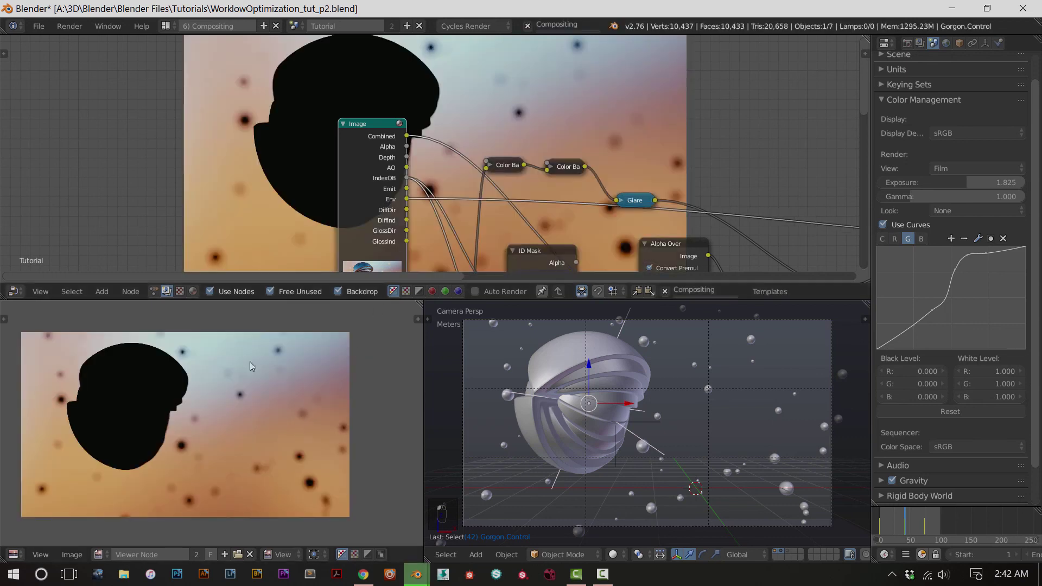
scroll(265, 441, "up", 2)
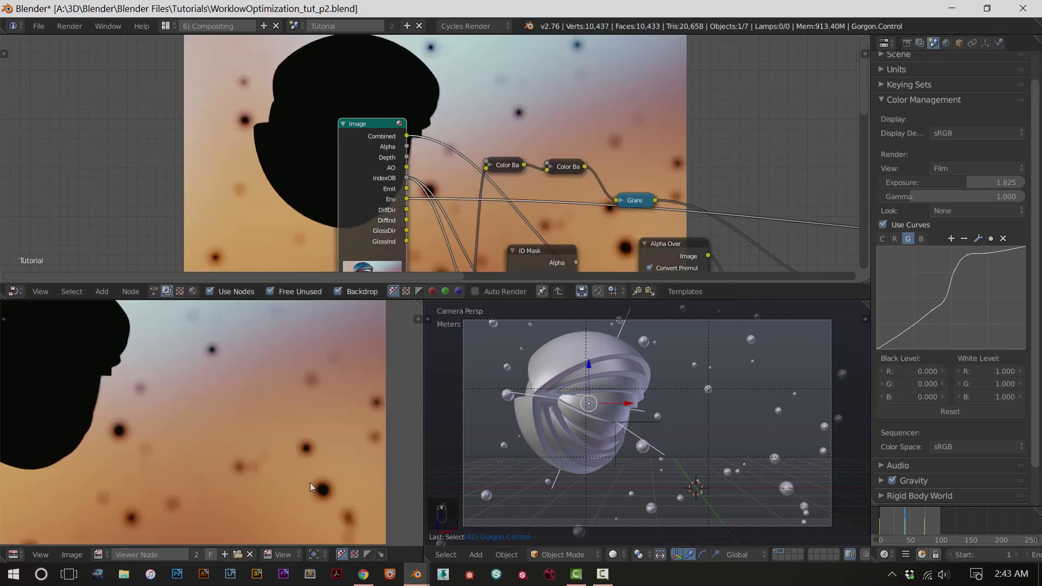
middle_click_drag(269, 457, 390, 498)
middle_click_drag(233, 403, 252, 413)
scroll(253, 412, "down", 2)
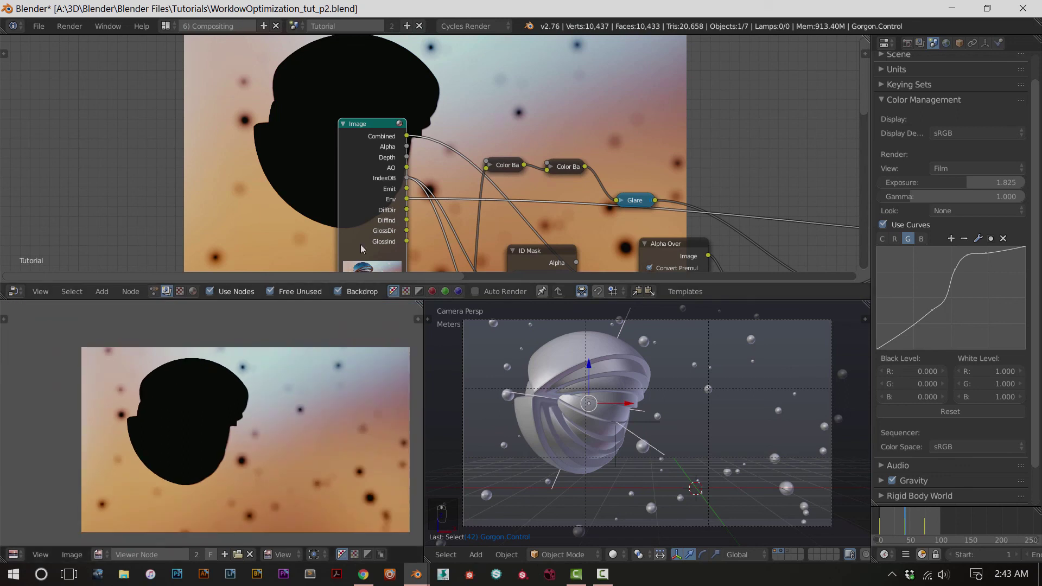
Preview the DiffDir and DiffInd passes in the viewer
left_click(373, 195, "ctrl+shift")
left_click(375, 195, "ctrl+shift")
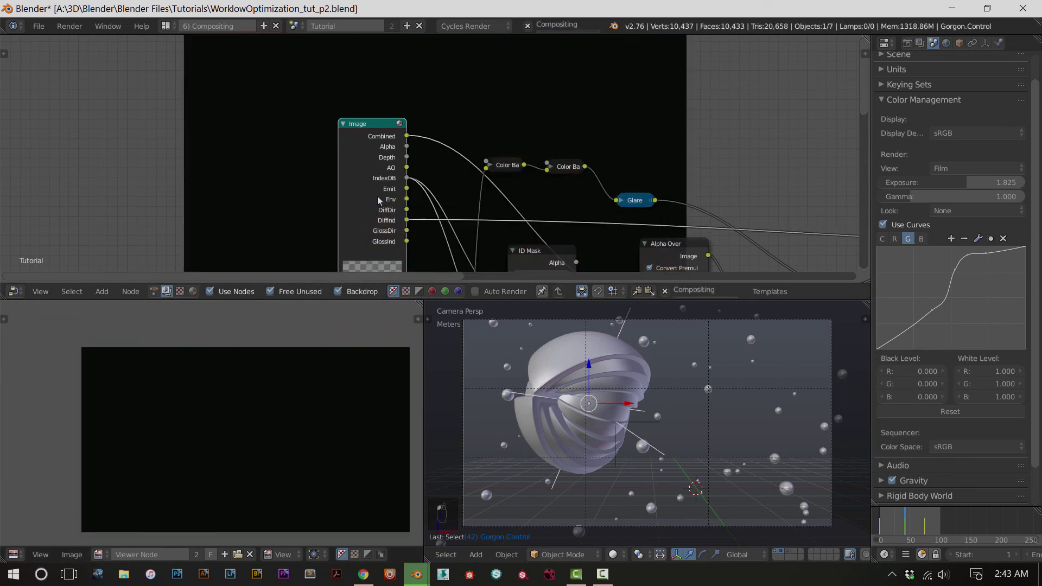
scroll(377, 197, "down", 1, "ctrl")
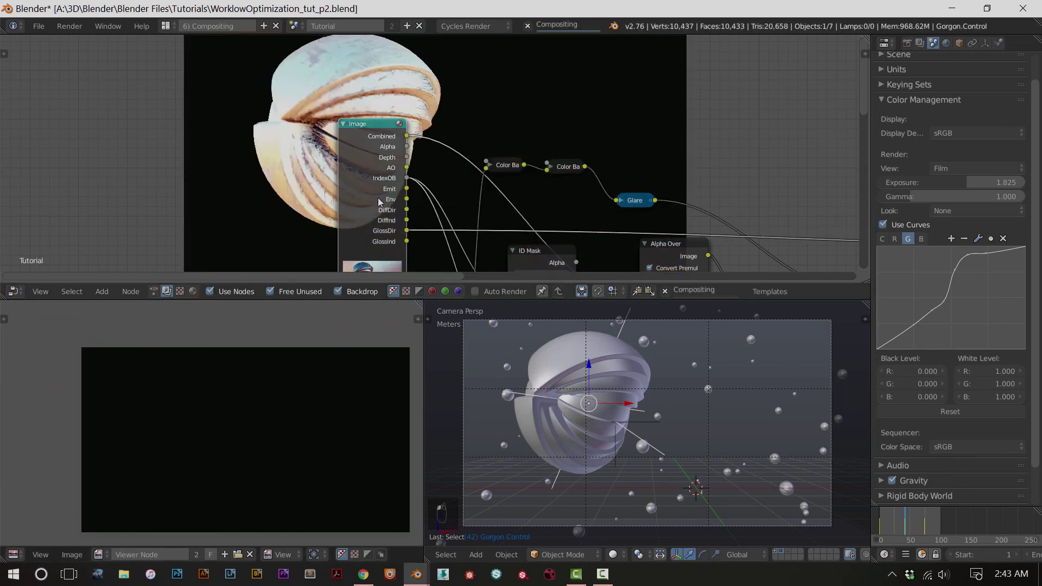
scroll(388, 203, "up", 2, "ctrl")
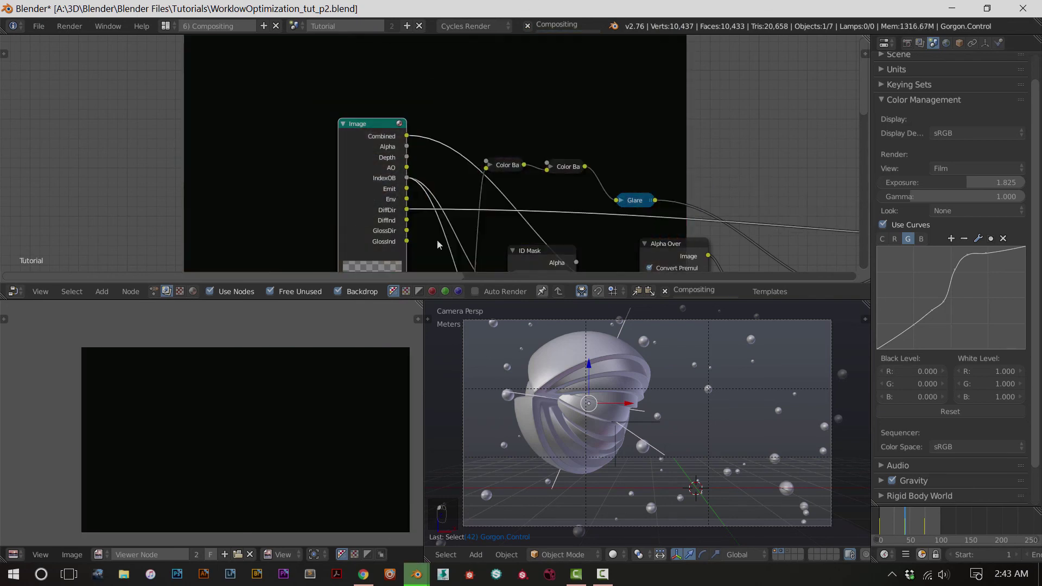
Zoom and pan over the helmet's glossy detail in the viewer, then shift the node graph
scroll(367, 211, "down", 1, "ctrl")
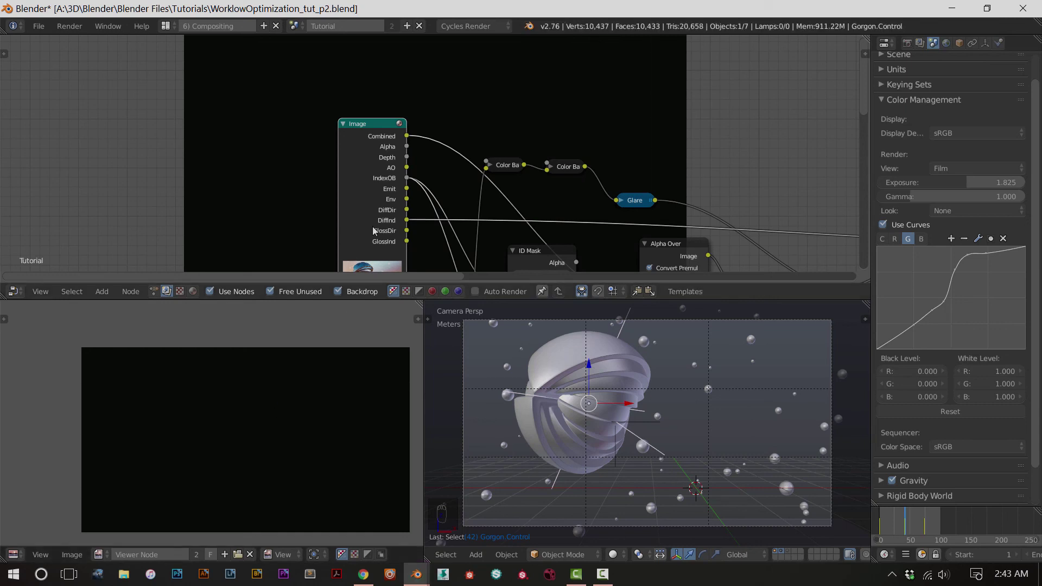
scroll(372, 226, "down", 1, "ctrl")
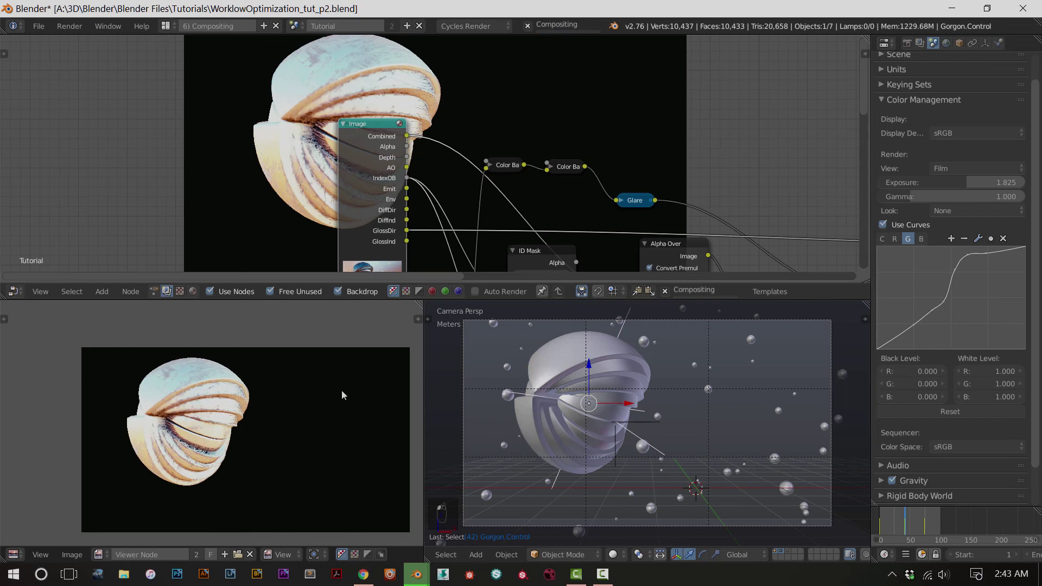
scroll(302, 463, "up", 5)
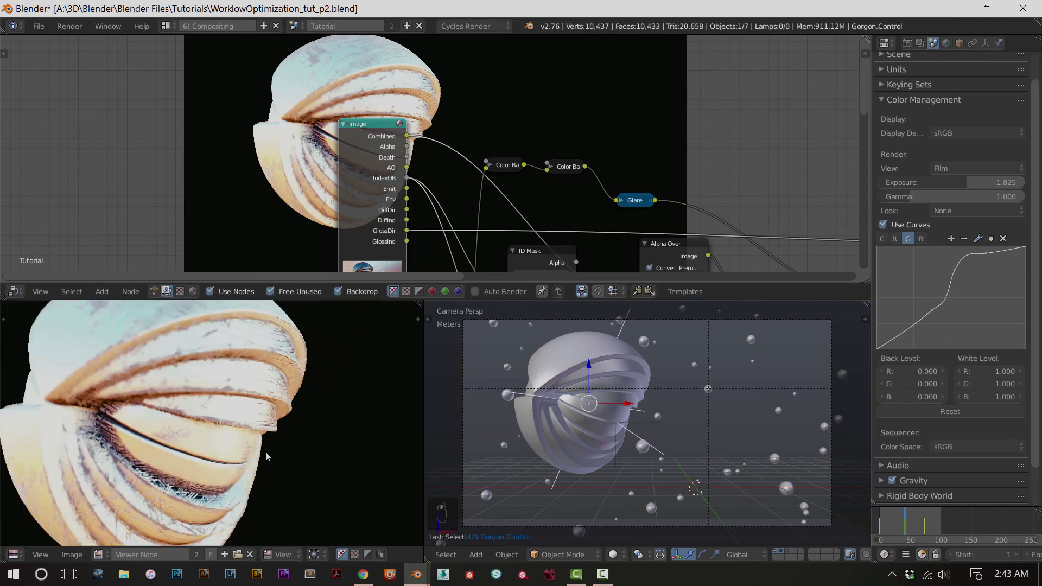
middle_click_drag(265, 451, 304, 424)
scroll(305, 425, "up", 4)
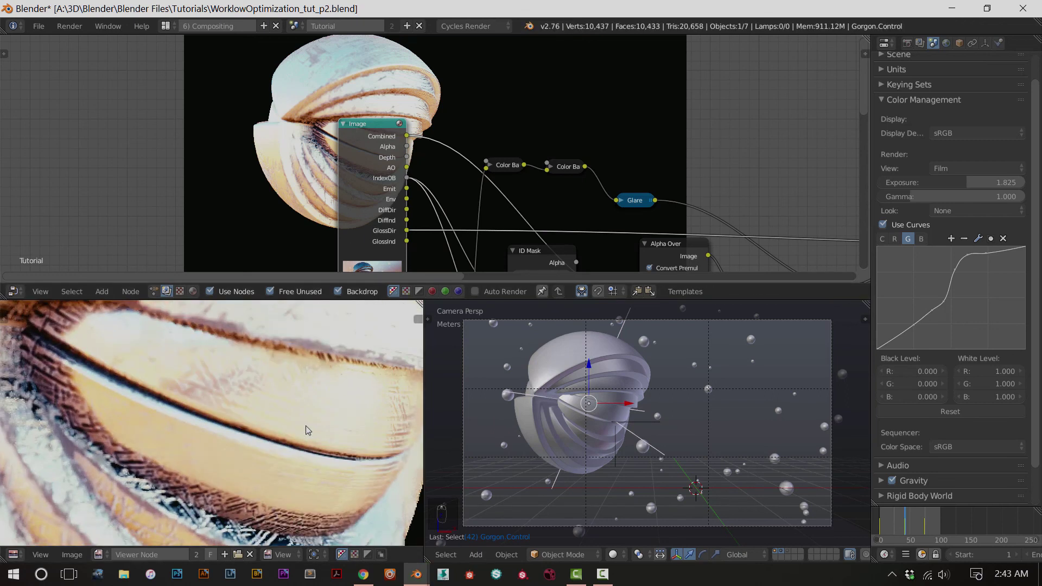
scroll(306, 430, "down", 8)
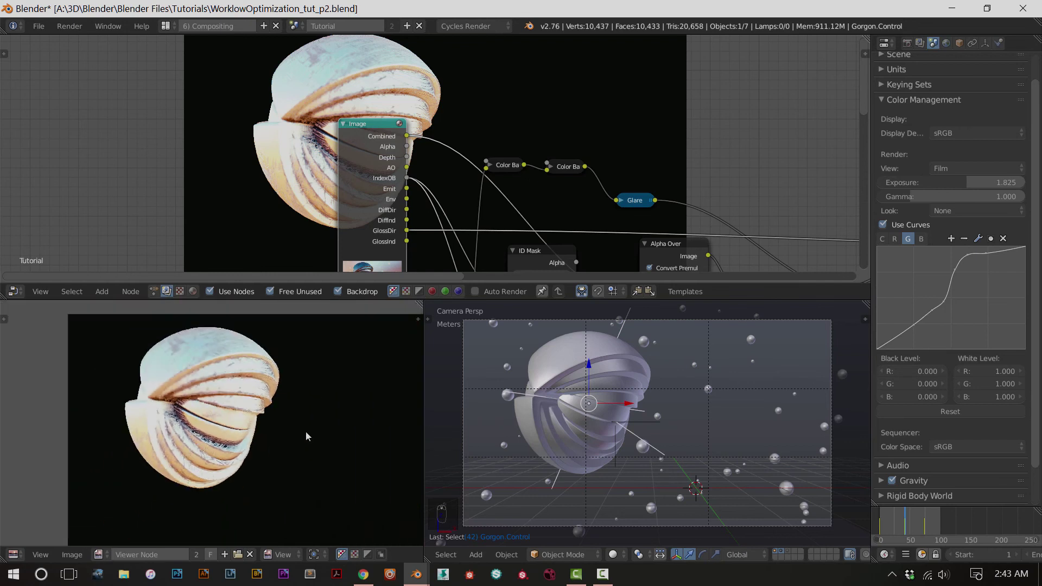
middle_click_drag(613, 244, 417, 131)
scroll(500, 206, "down", 1)
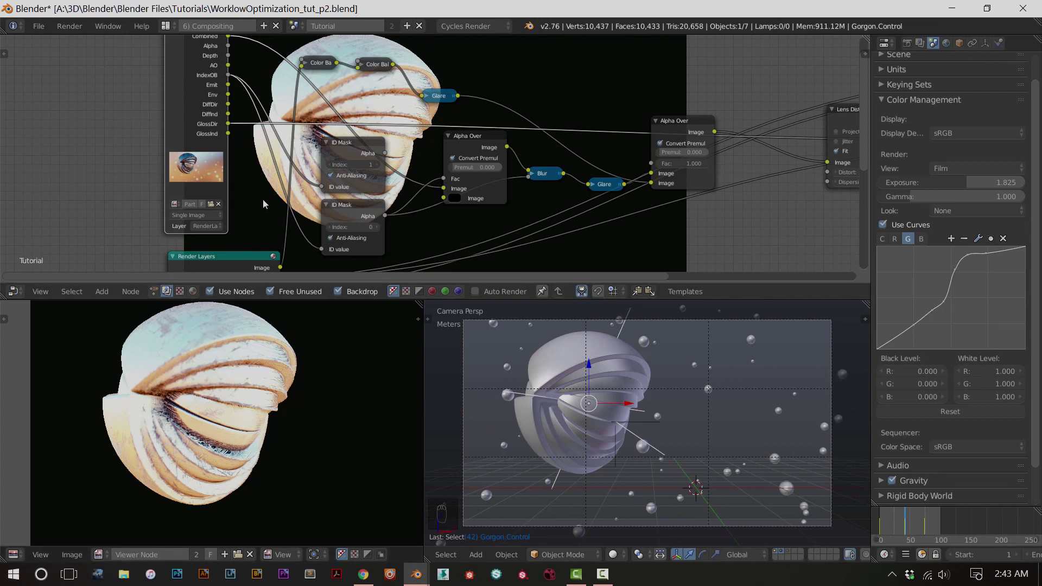
Preview the GlossInd pass in the viewer
left_click(208, 129, "ctrl+shift")
scroll(259, 439, "up", 3)
scroll(258, 441, "down", 4)
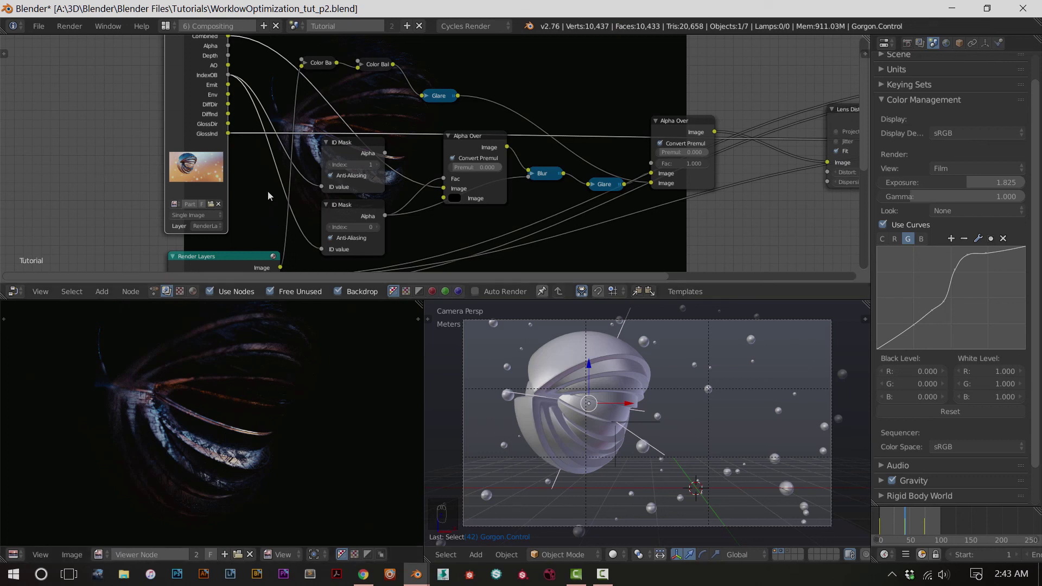
scroll(268, 192, "down", 2)
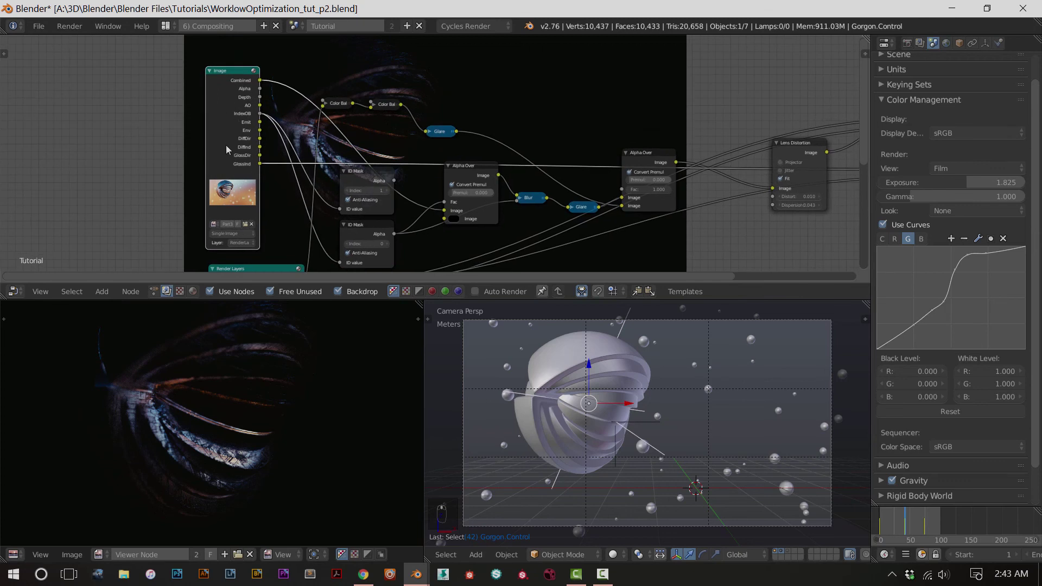
Bring the Composite and Viewer nodes into view and open the image browse list
middle_click_drag(642, 248, 438, 245)
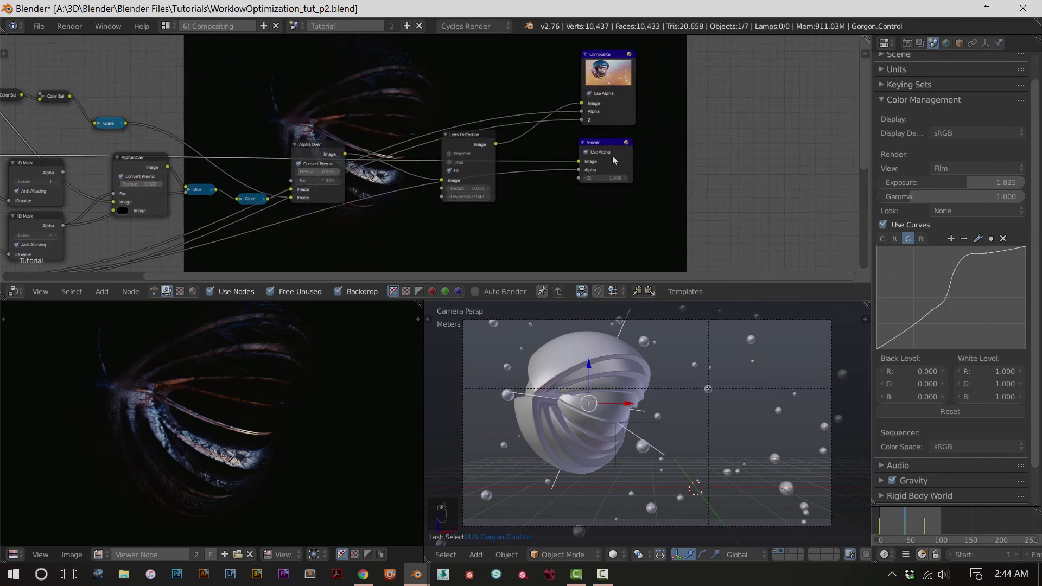
scroll(243, 476, "down", 3)
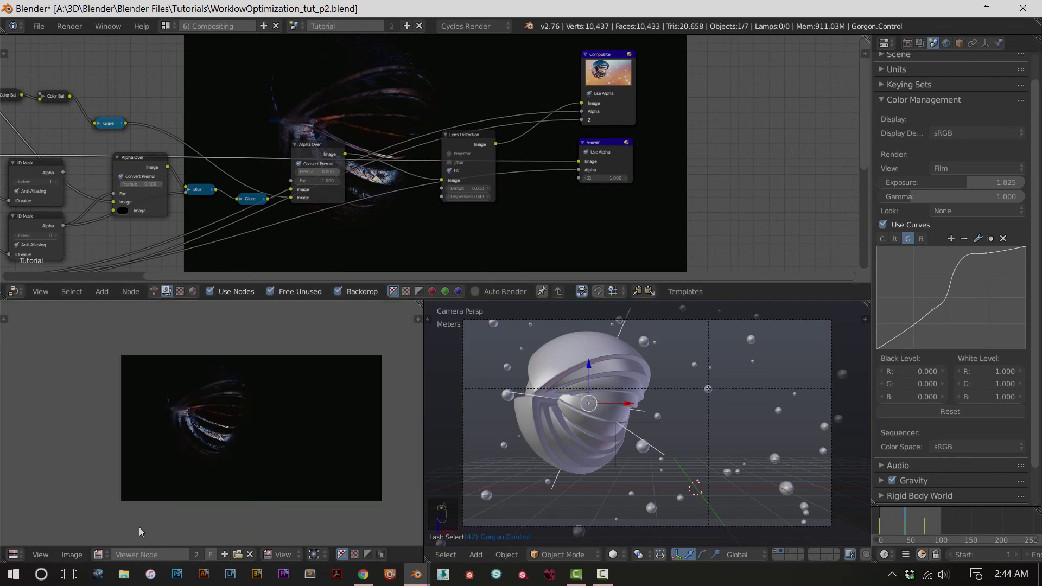
left_click(106, 554)
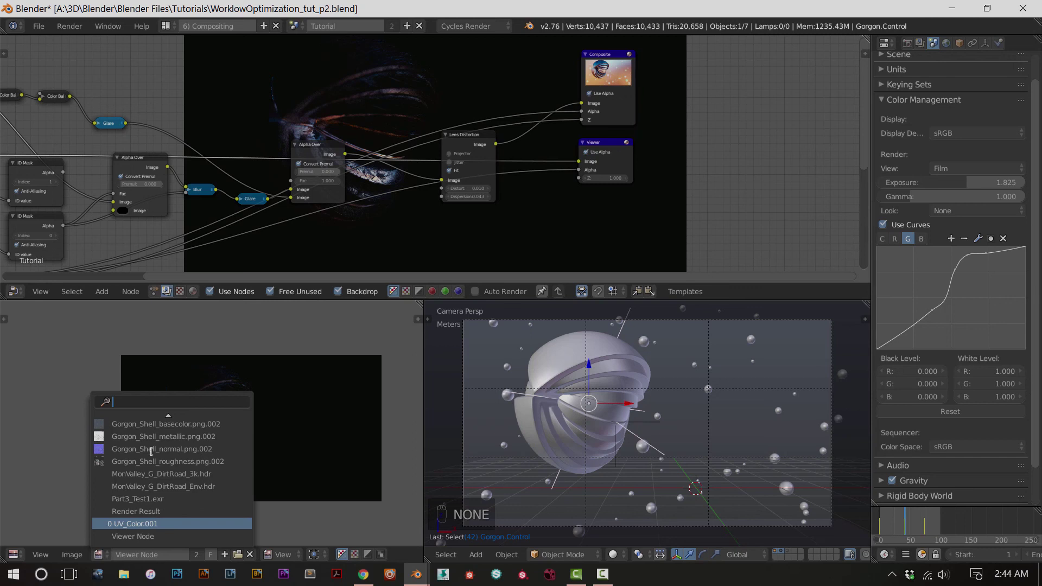
Display the Render Result in the Image Editor
scroll(150, 451, "up", 8)
scroll(154, 455, "down", 8)
left_click(157, 511)
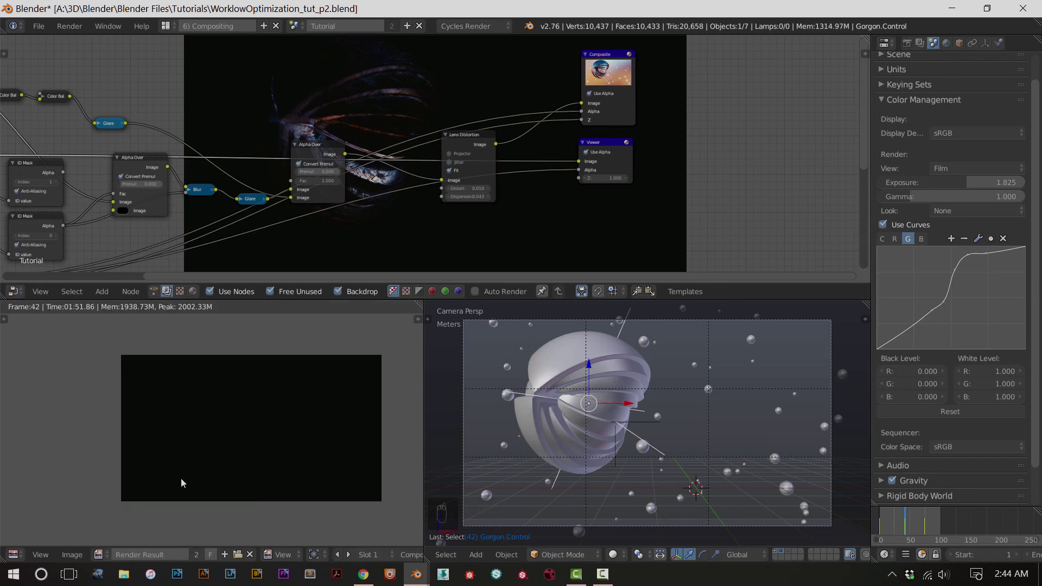
scroll(275, 406, "down", 2)
scroll(274, 409, "up", 4)
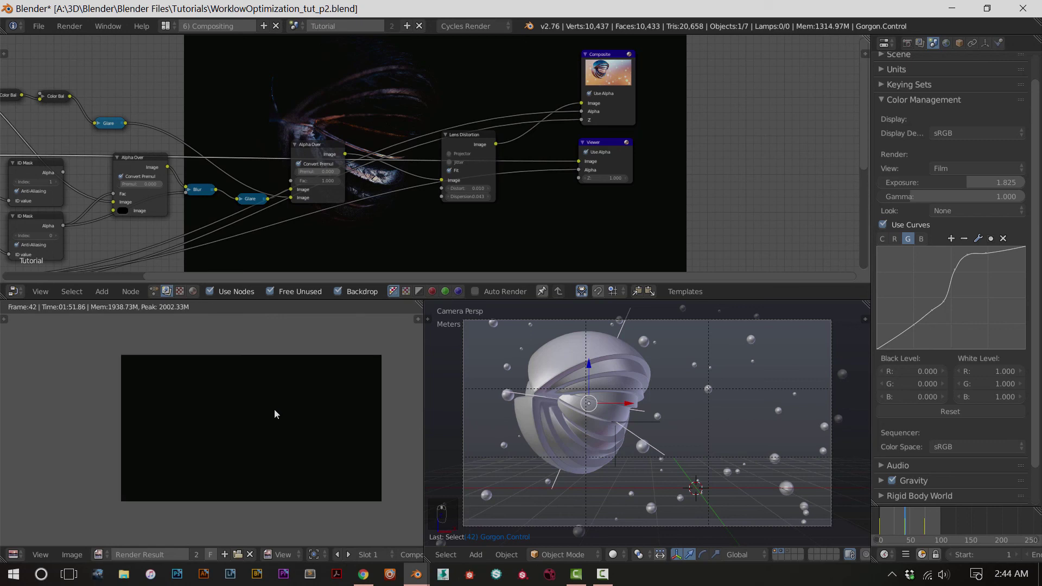
scroll(274, 415, "up", 3)
scroll(366, 552, "down", 2)
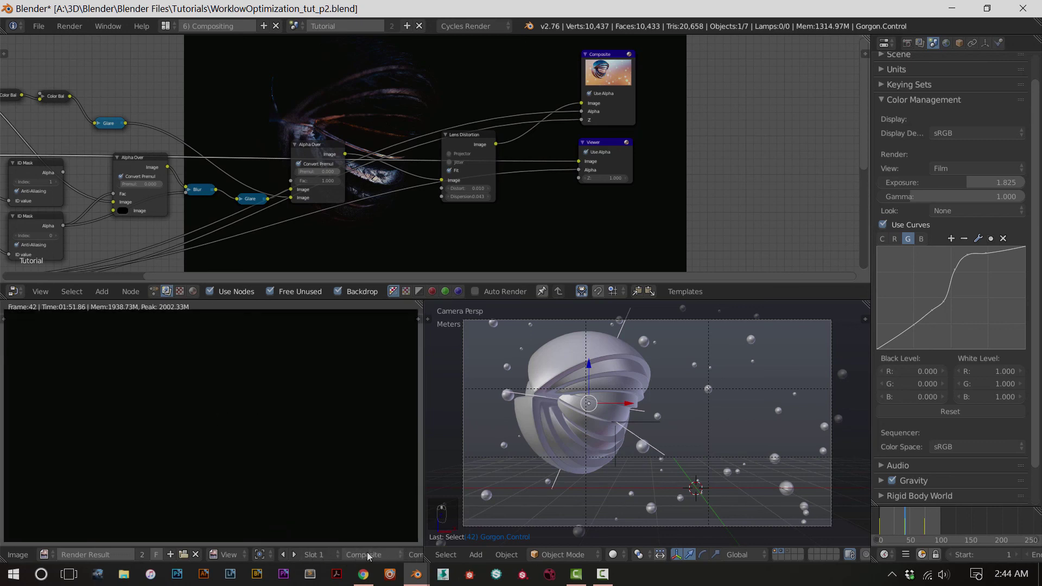
Send the Lens Distortion output to the viewer and fit the finished render into view
left_click(618, 111)
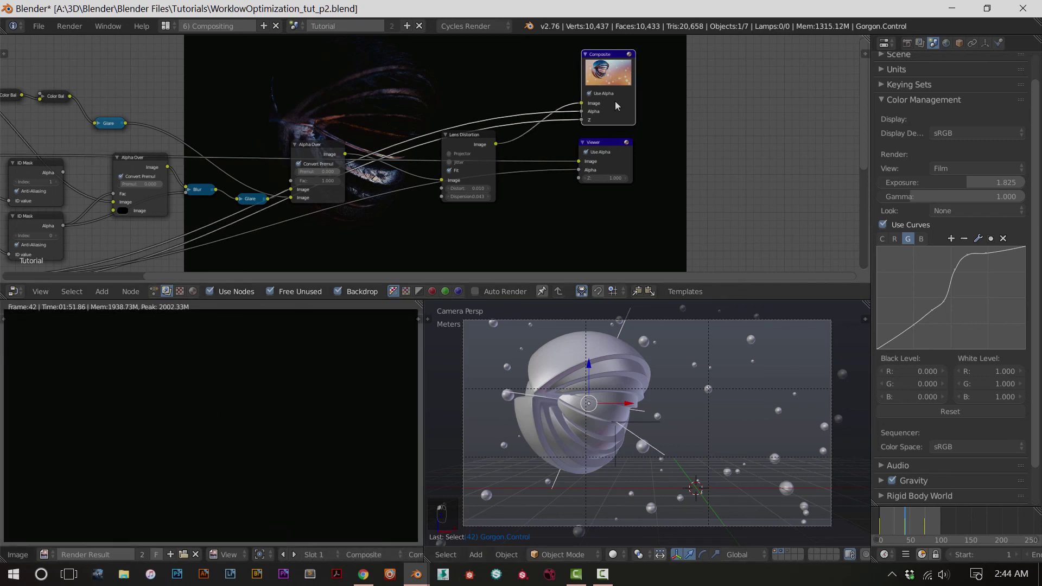
left_click(479, 145, "ctrl+shift")
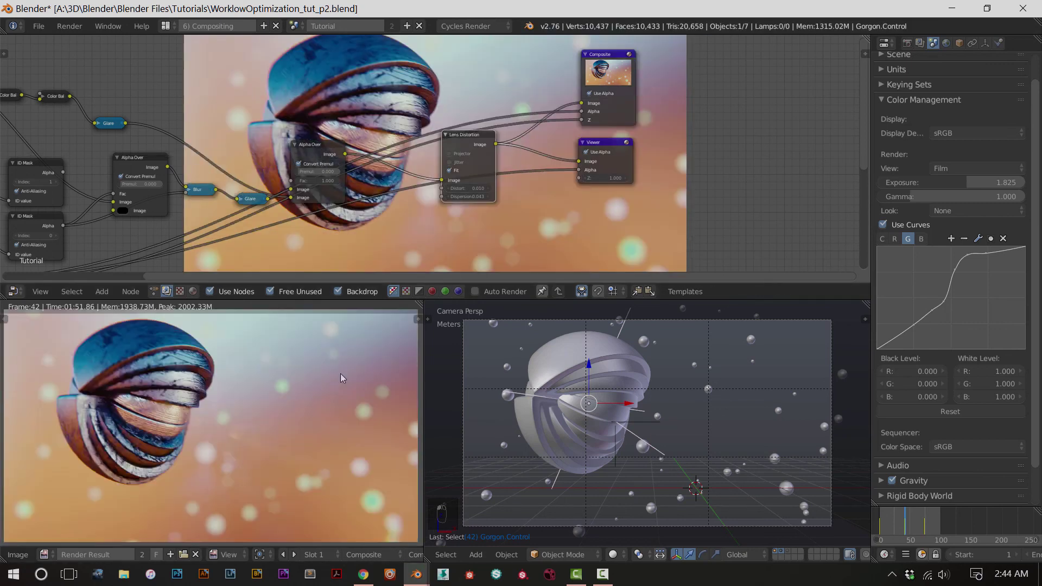
left_click(619, 120)
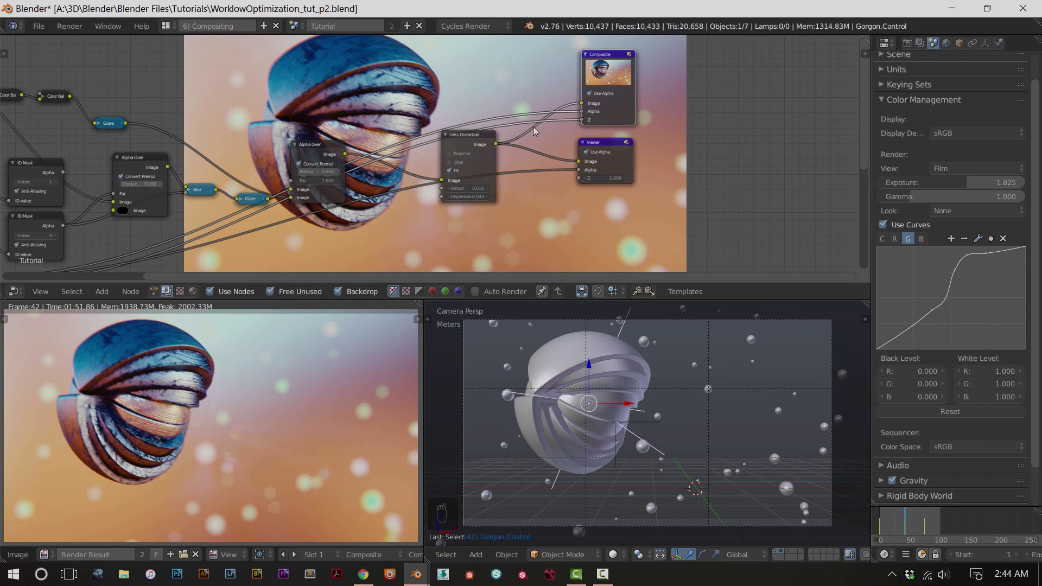
scroll(158, 423, "up", 2)
middle_click_drag(157, 423, 194, 413)
scroll(194, 413, "down", 5)
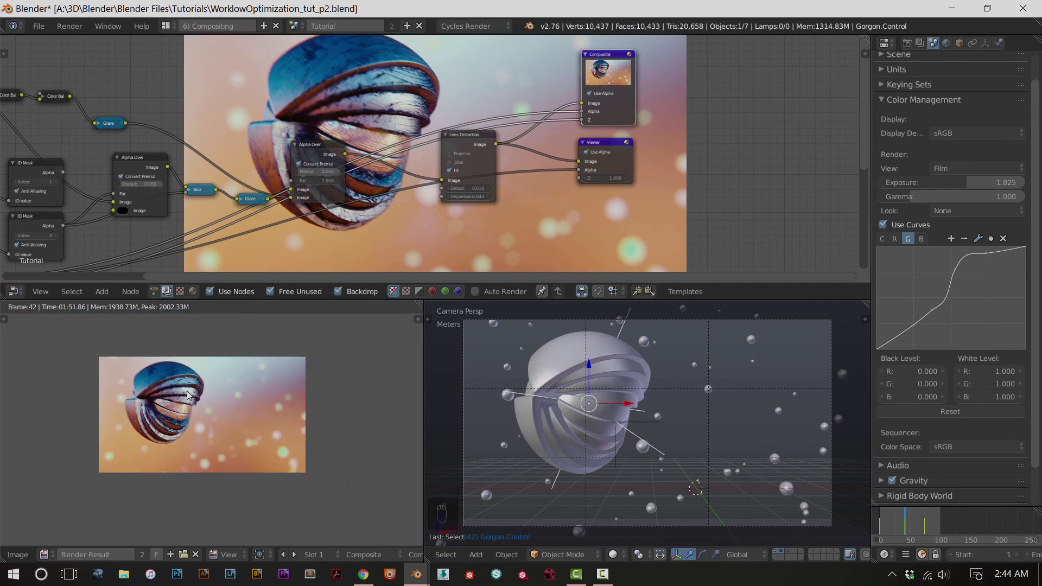
scroll(255, 425, "up", 3)
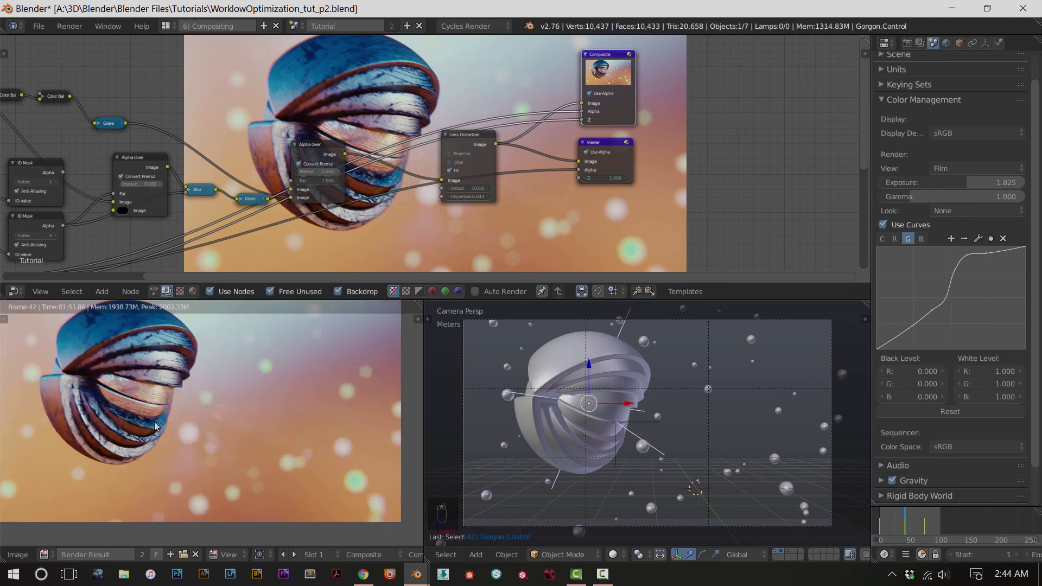